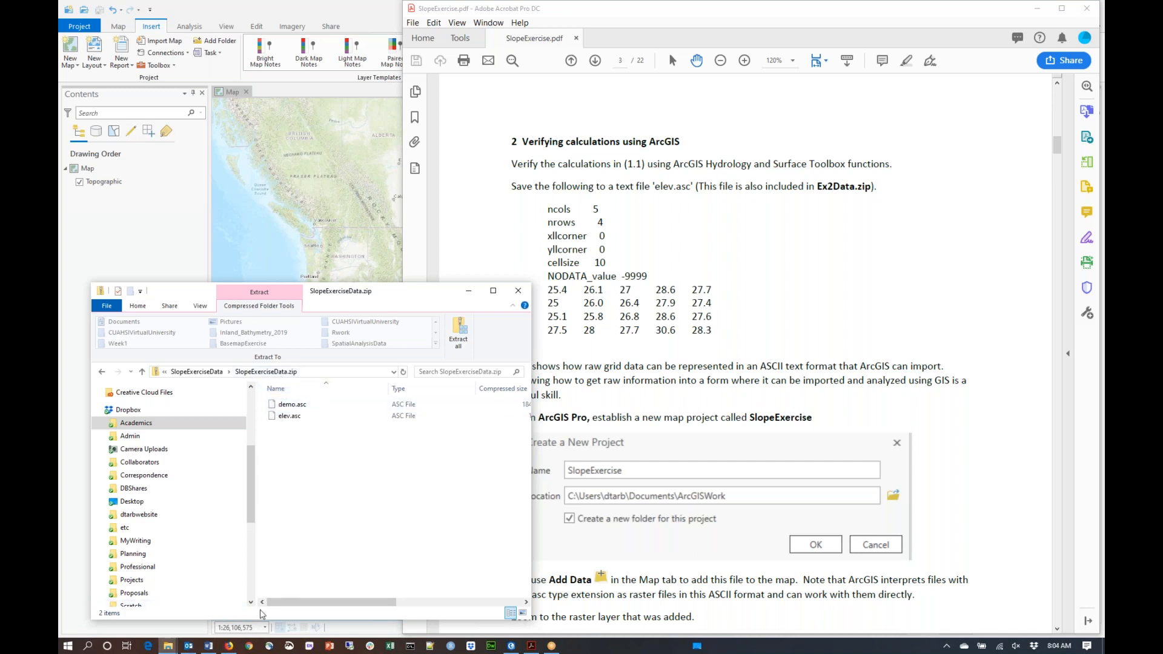
Copy demo.asc and elev.asc from SlopeExerciseData.zip into the SlopeExercise project folder in File Explorer.
{"action": "mouse_move", "coordinate": [168, 649]}
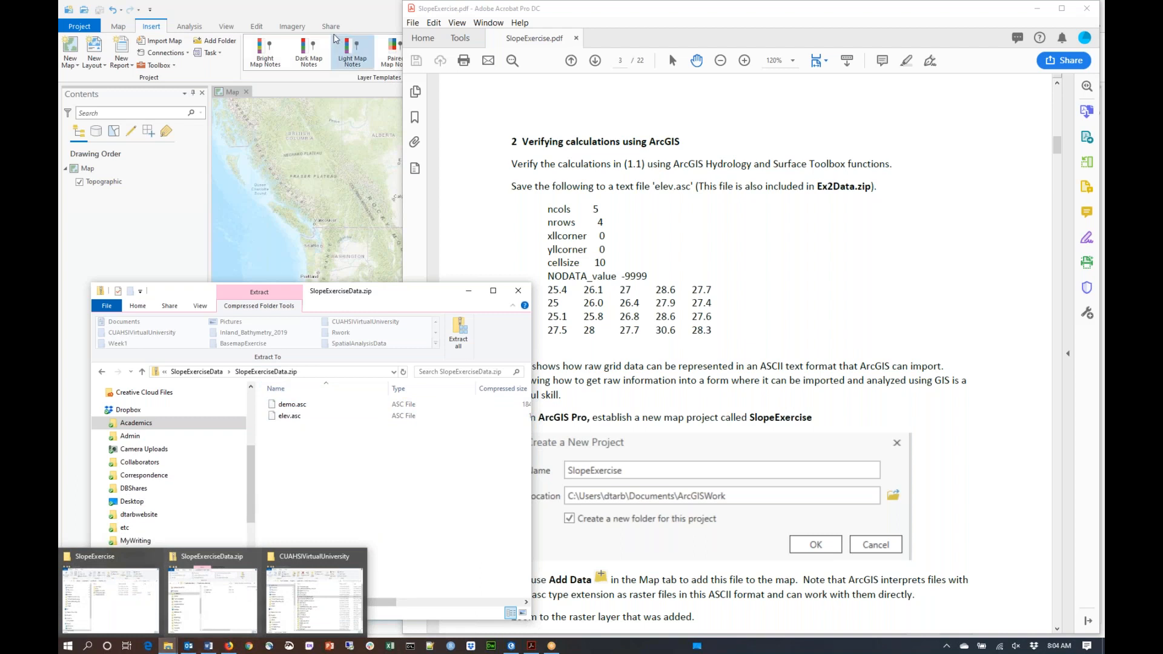
{"action": "left_click", "coordinate": [340, 18]}
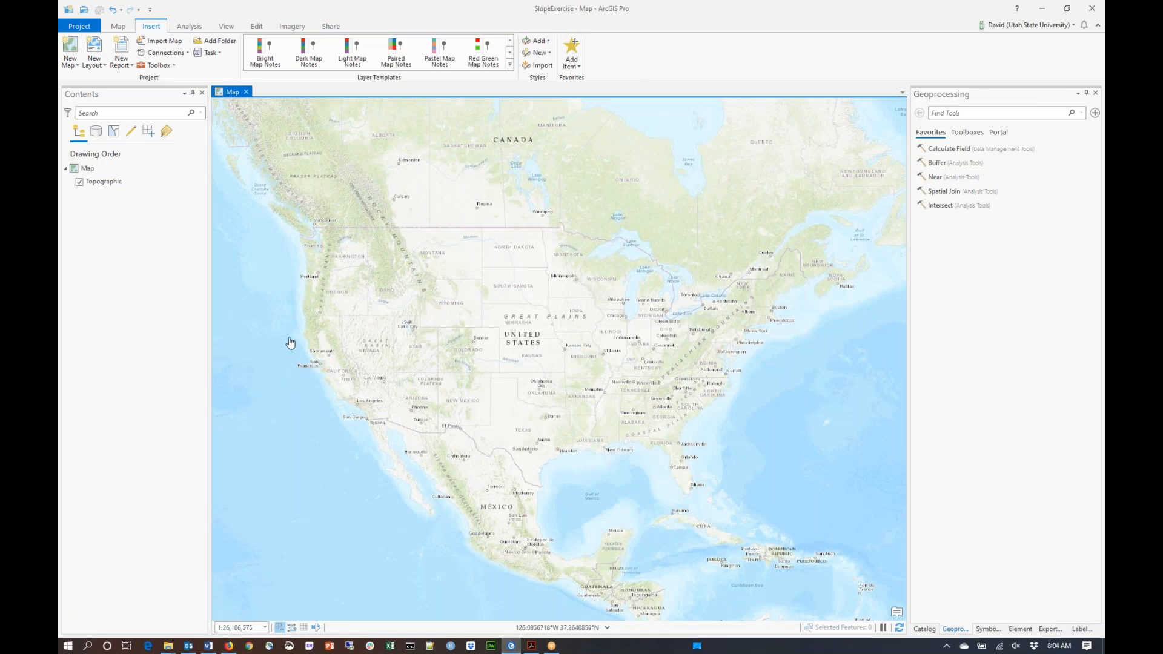
{"action": "left_click", "coordinate": [175, 182]}
{"action": "mouse_move", "coordinate": [170, 648]}
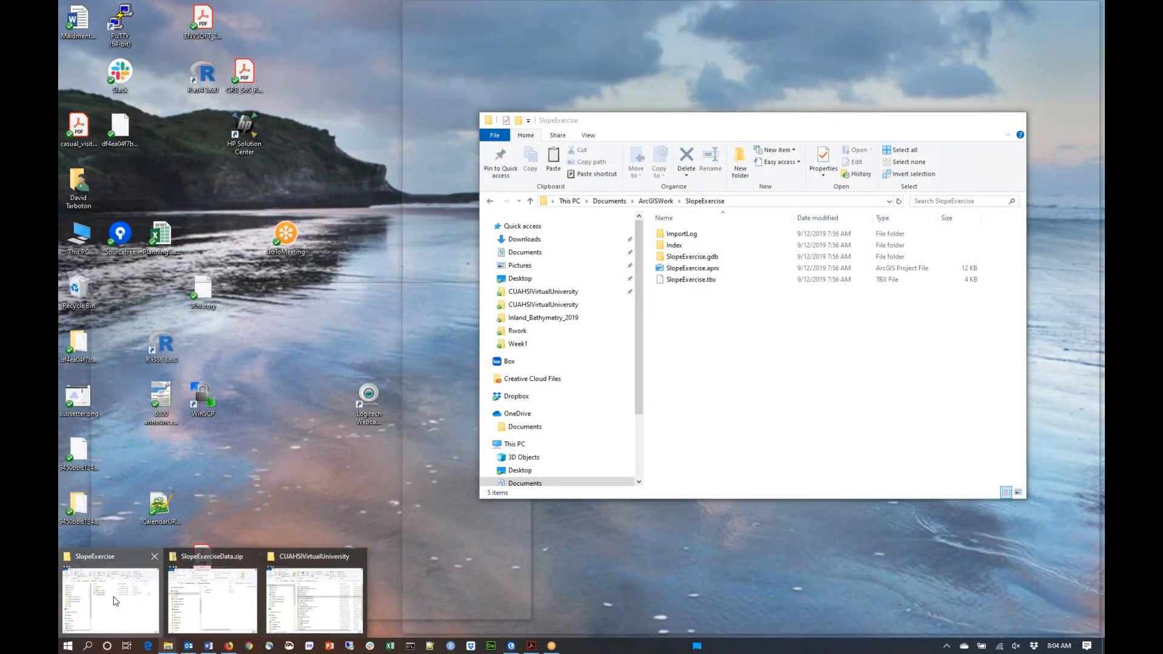
{"action": "left_click", "coordinate": [116, 601]}
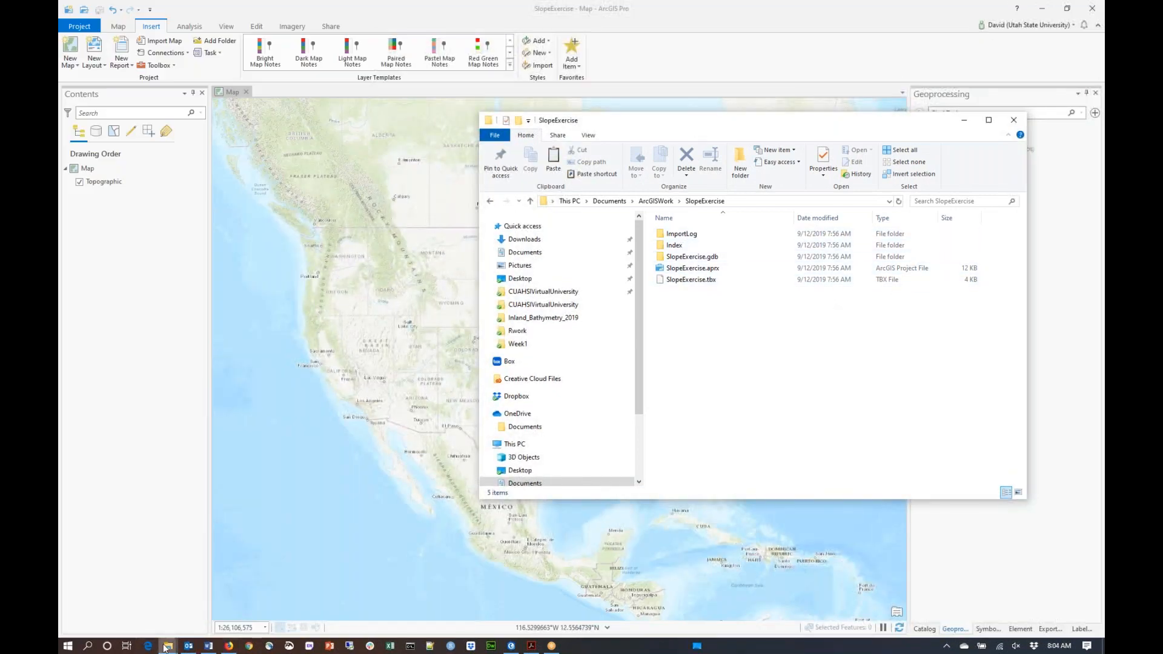
{"action": "mouse_move", "coordinate": [168, 646]}
{"action": "left_click", "coordinate": [212, 591]}
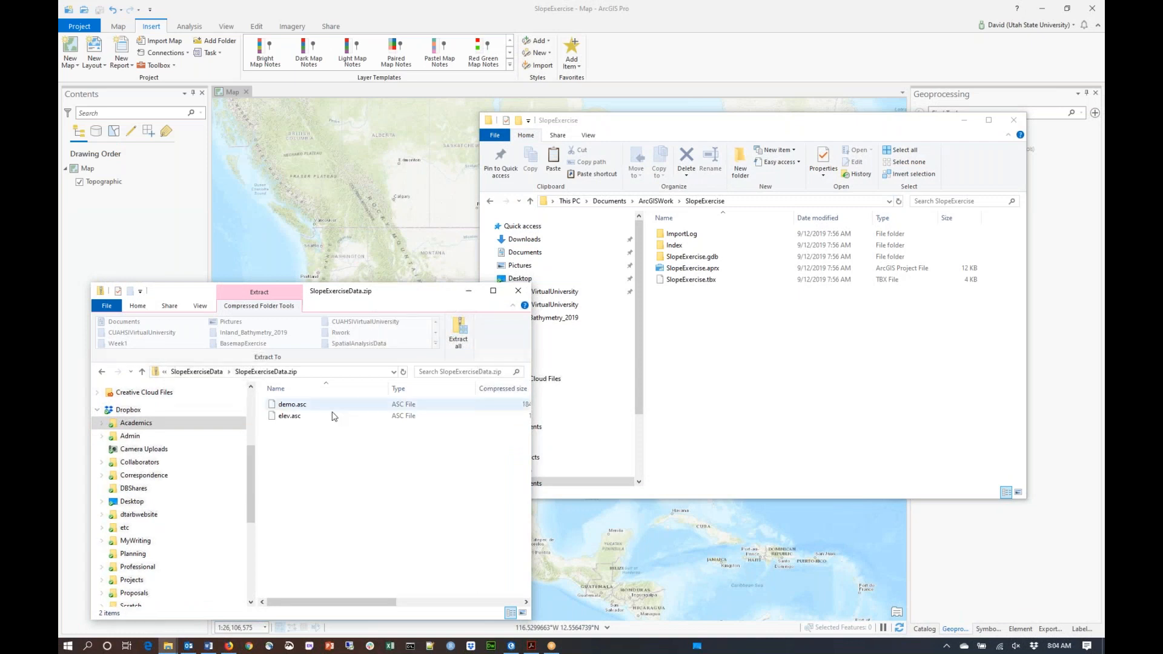
{"action": "left_click", "coordinate": [298, 409]}
{"action": "left_click", "coordinate": [287, 417], "text": "shift"}
{"action": "left_click_drag", "start_coordinate": [286, 423], "coordinate": [695, 364]}
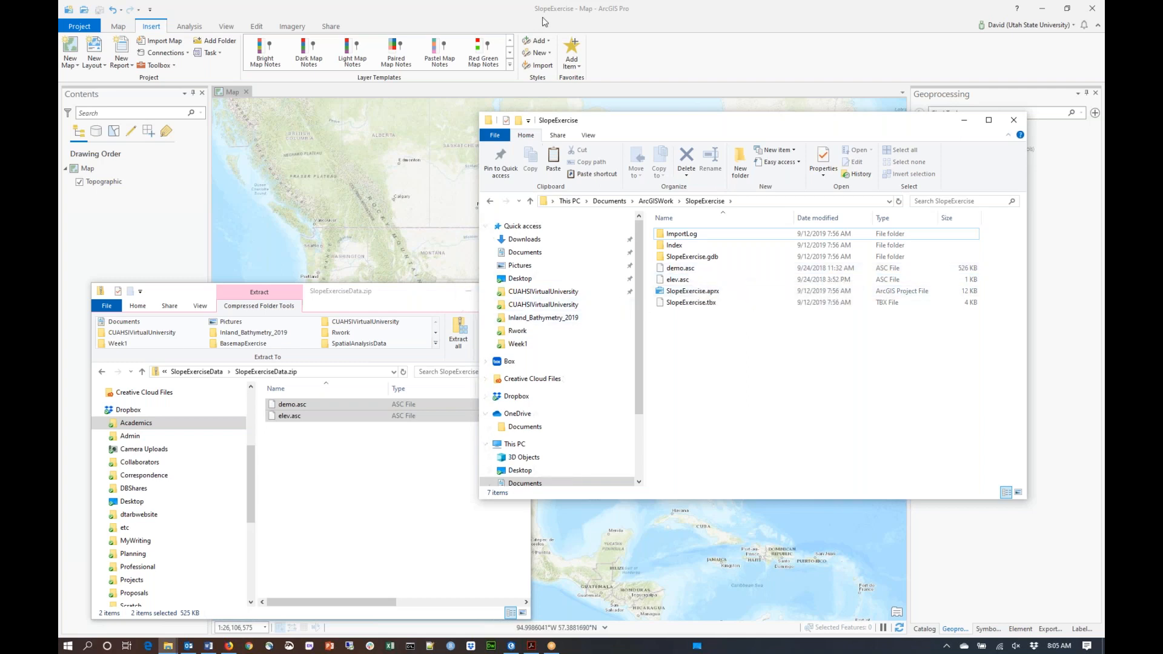
Switch to ArcGIS Pro and expand the SlopeExercise folder in the project catalog to check the copied files.
{"action": "left_click", "coordinate": [503, 13]}
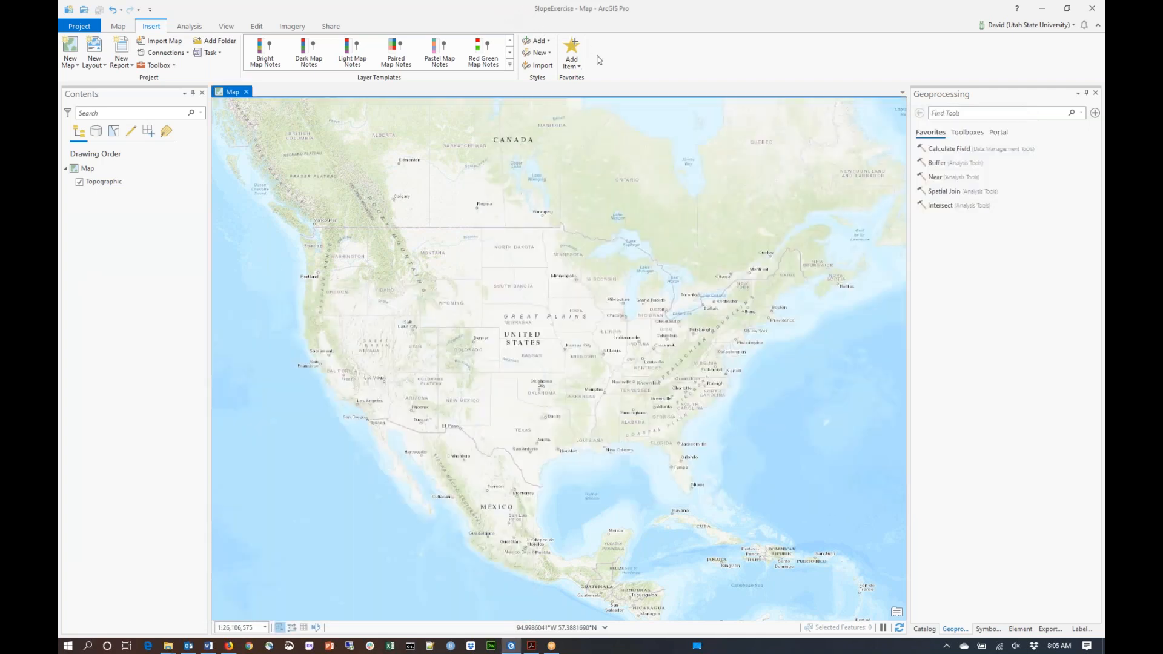
{"action": "left_click", "coordinate": [927, 636]}
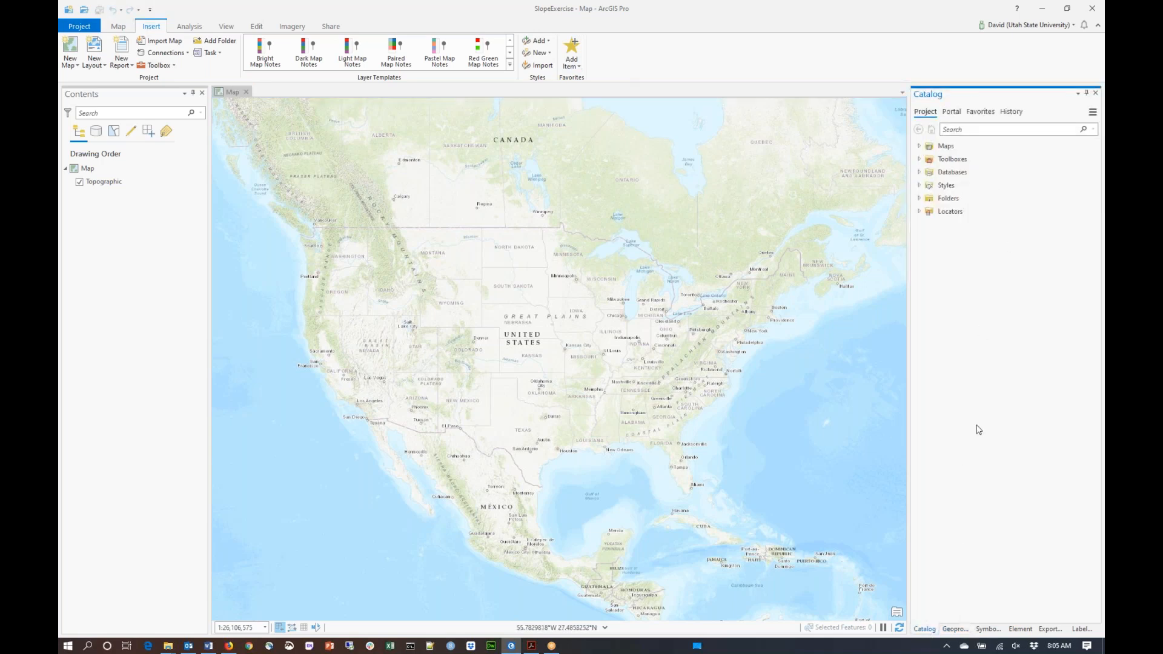
{"action": "left_click", "coordinate": [920, 199]}
{"action": "left_click", "coordinate": [927, 212]}
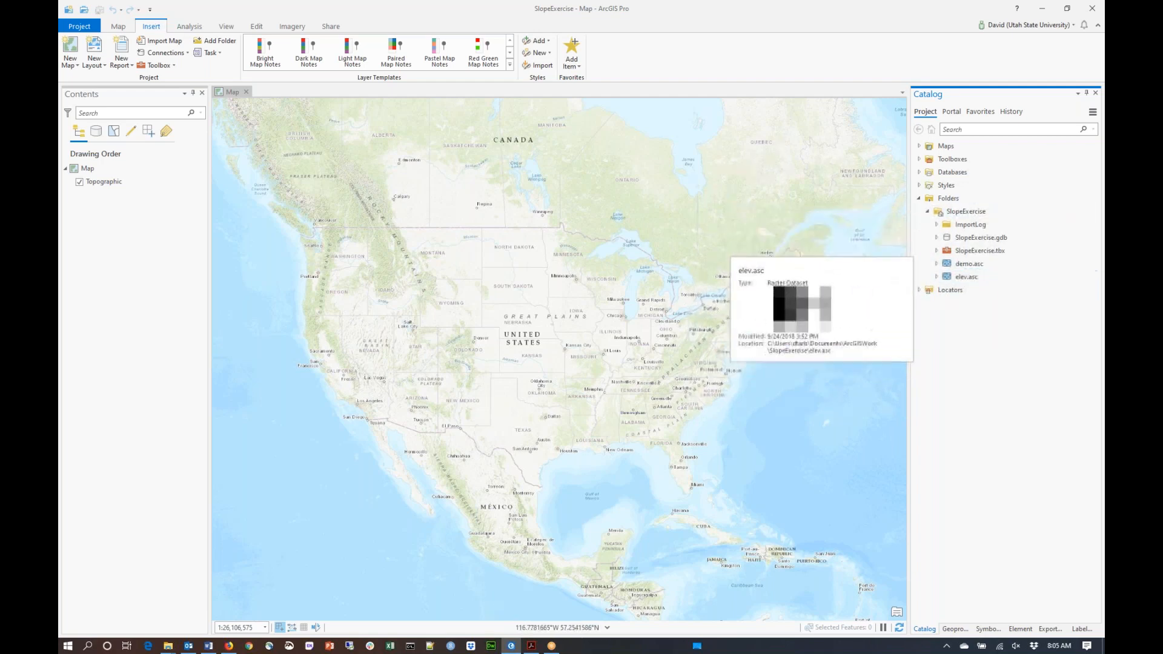
Add the elev.asc raster from the SlopeExercise project folder to the map.
{"action": "left_click", "coordinate": [119, 27]}
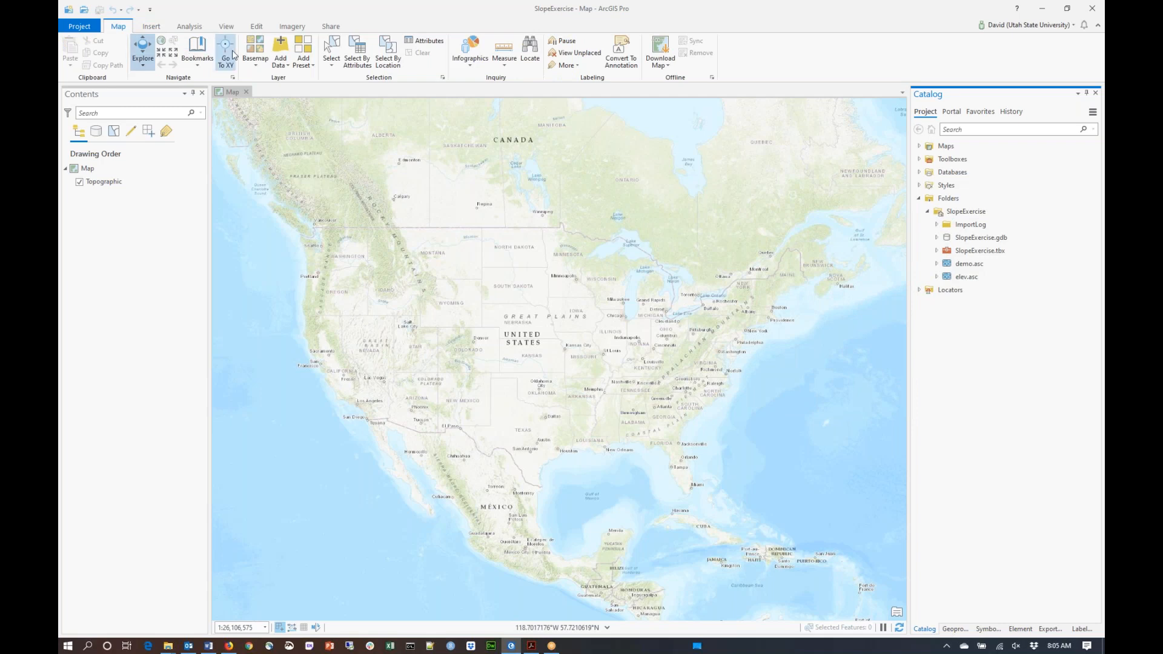
{"action": "left_click", "coordinate": [284, 53]}
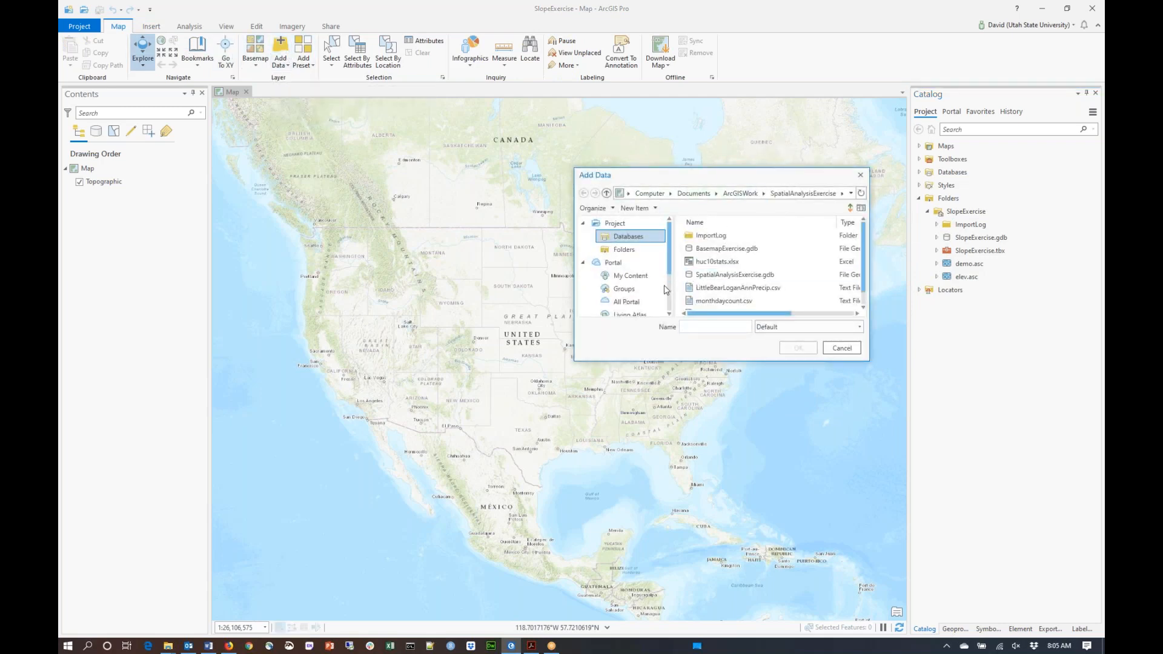
{"action": "left_click", "coordinate": [628, 253]}
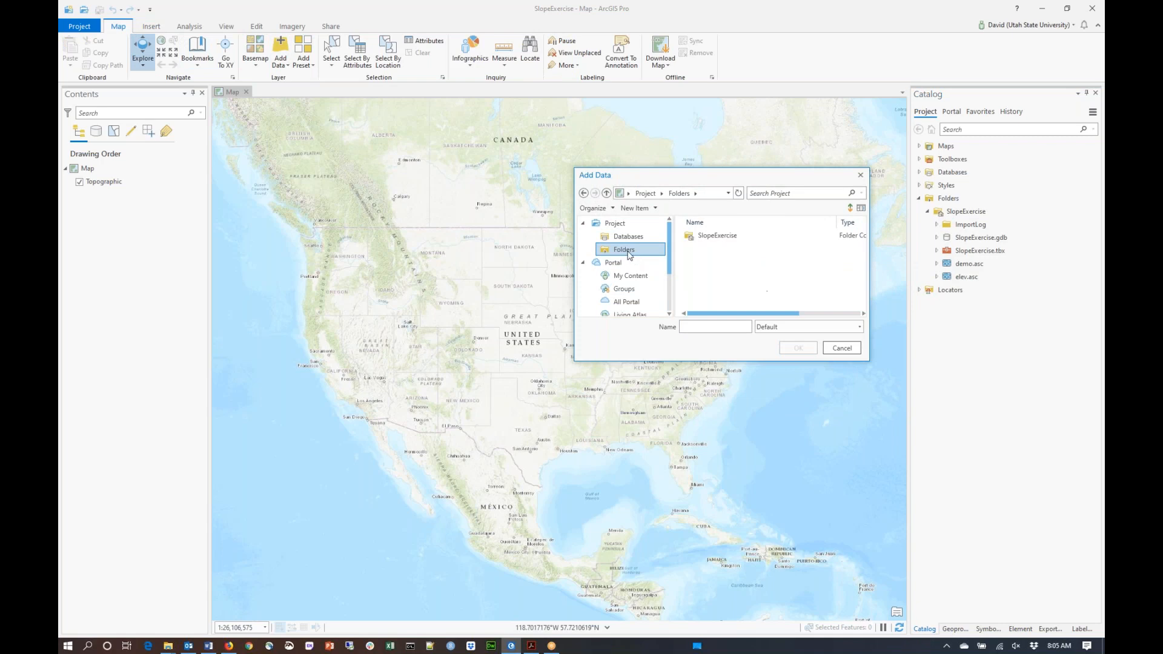
{"action": "double_click", "coordinate": [713, 236]}
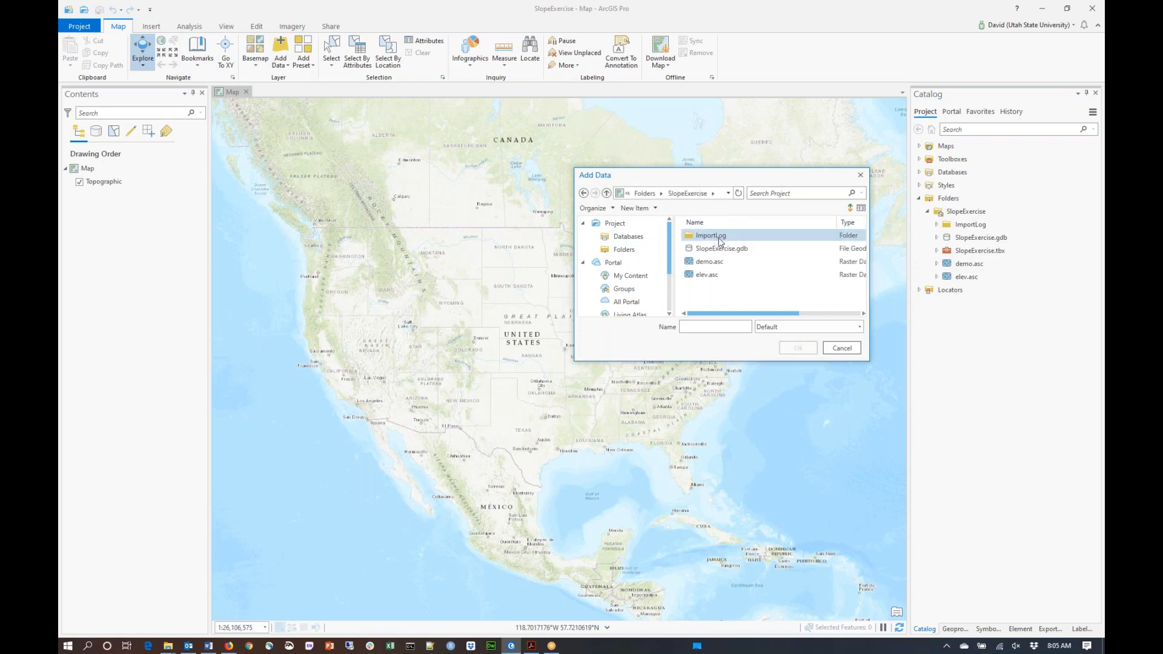
{"action": "left_click", "coordinate": [702, 275]}
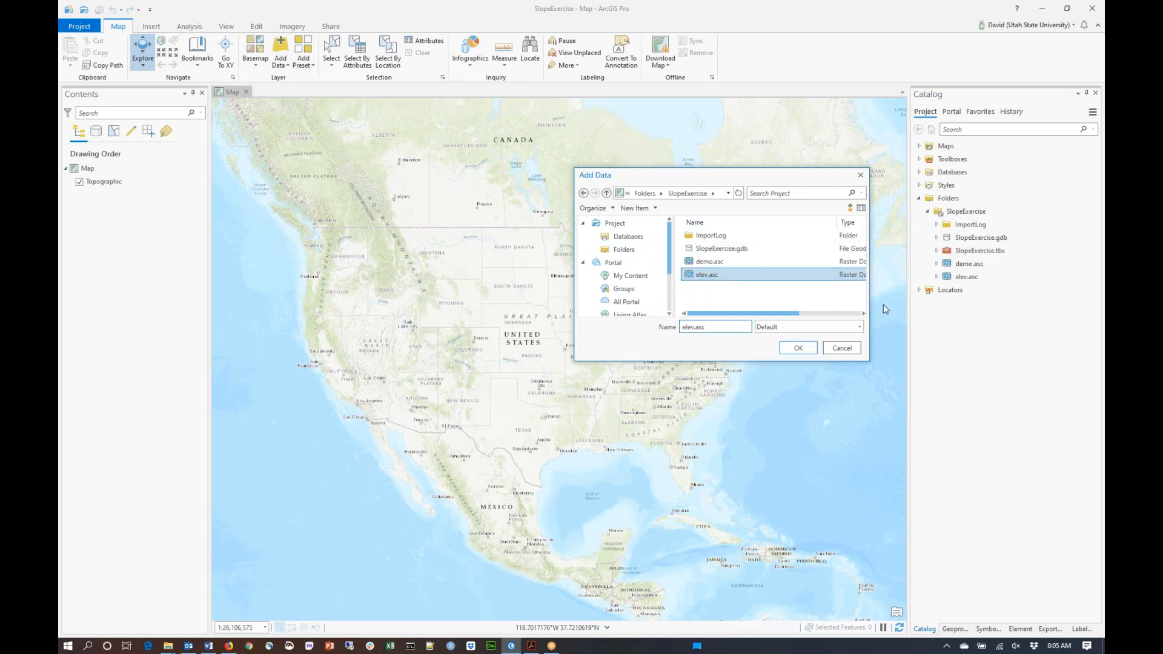
{"action": "left_click", "coordinate": [809, 350]}
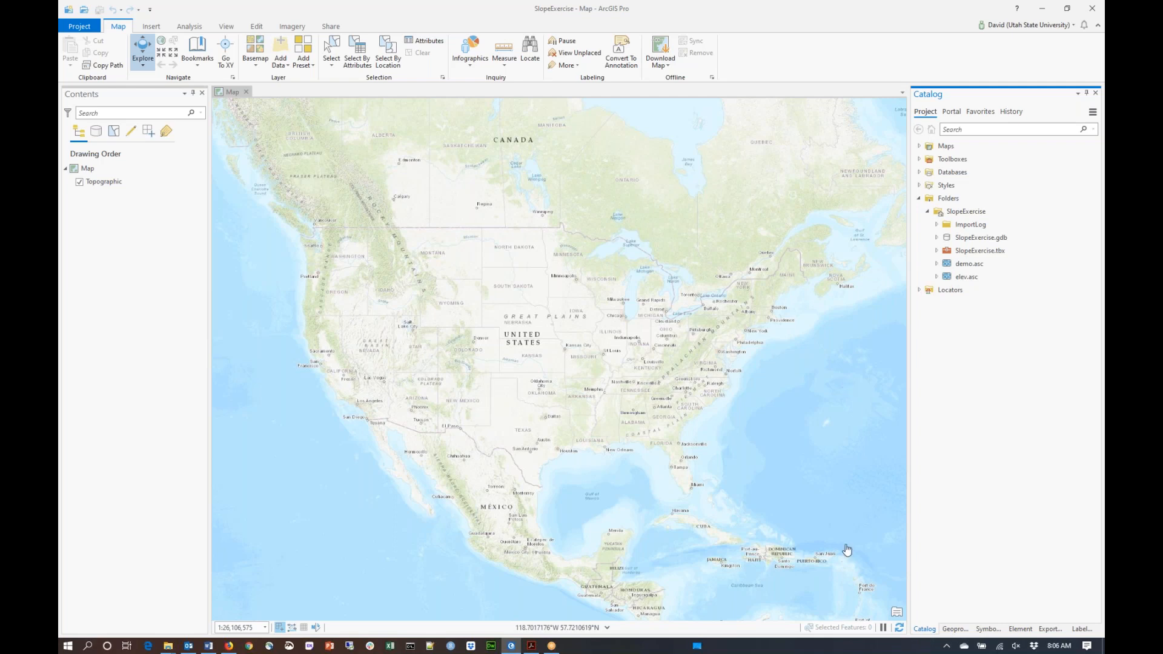
Check the exercise PDF, remove the Topographic basemap from the ArcGIS Pro map and zoom to the elev.asc layer.
{"action": "left_click", "coordinate": [531, 646]}
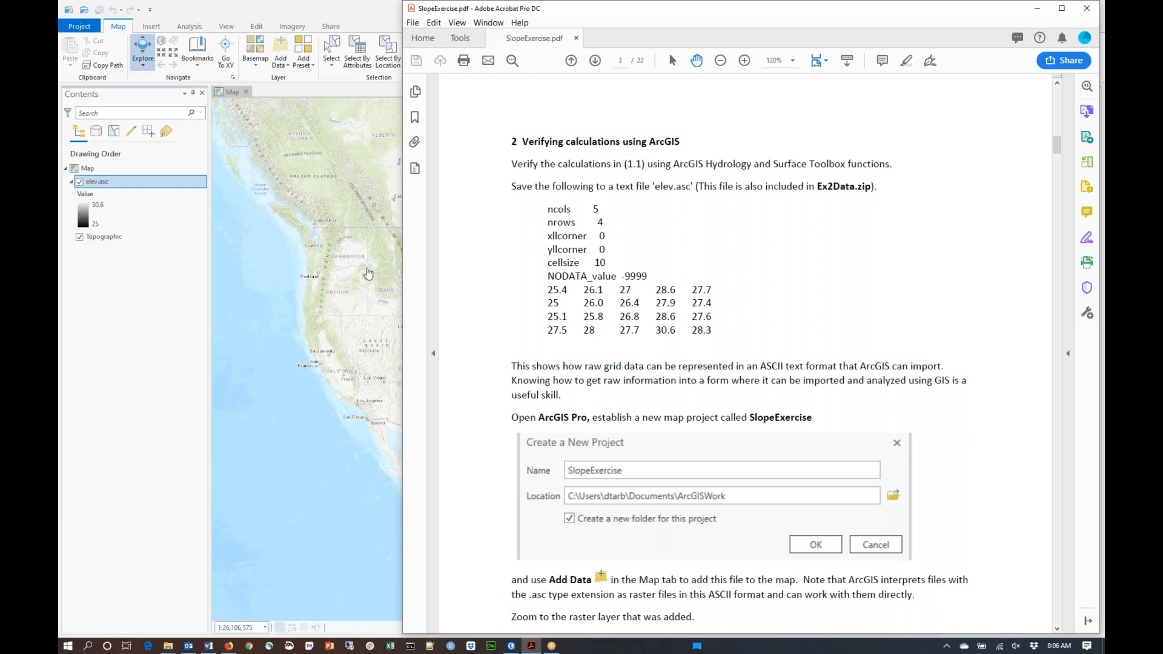
{"action": "left_click", "coordinate": [303, 9]}
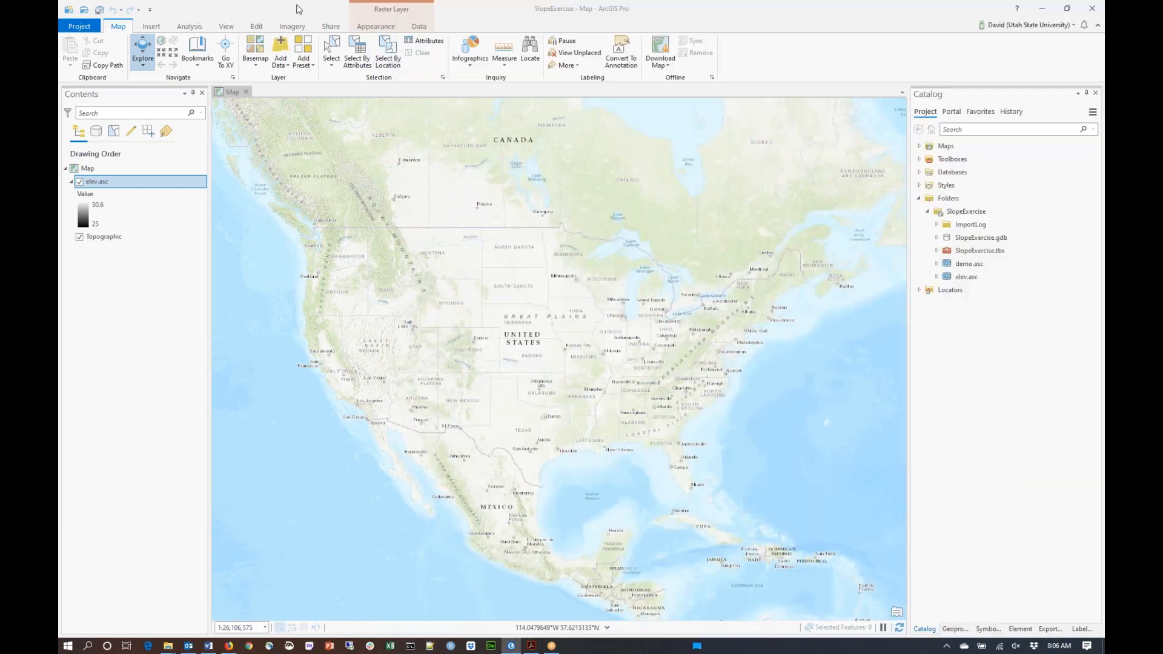
{"action": "right_click", "coordinate": [119, 237]}
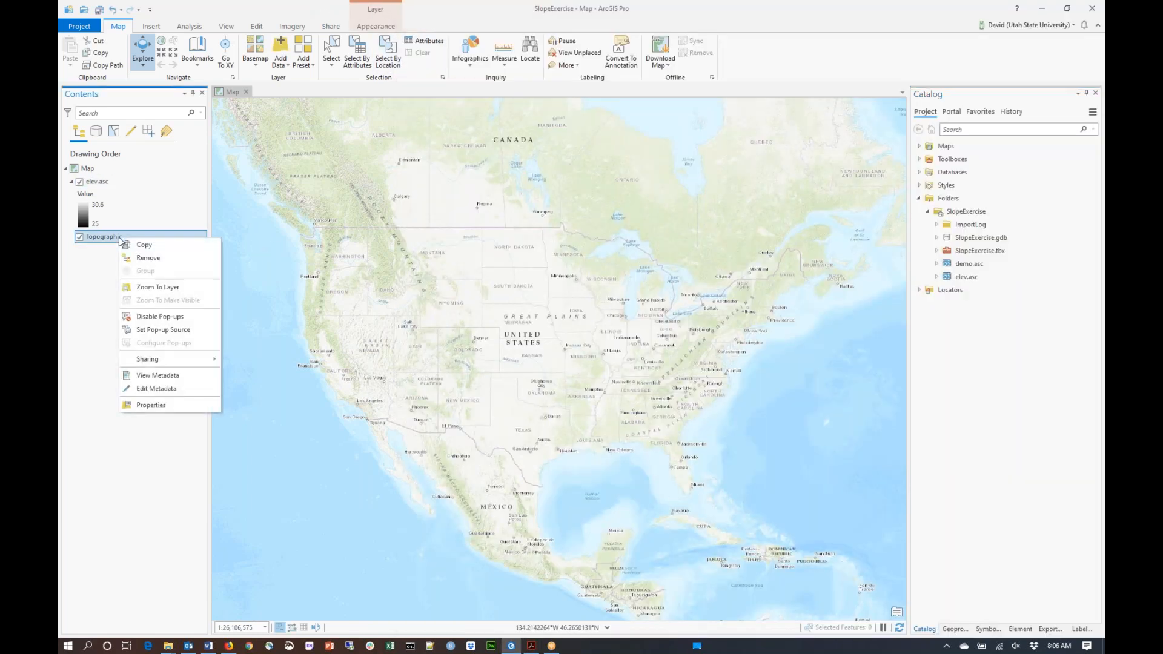
{"action": "left_click", "coordinate": [155, 261]}
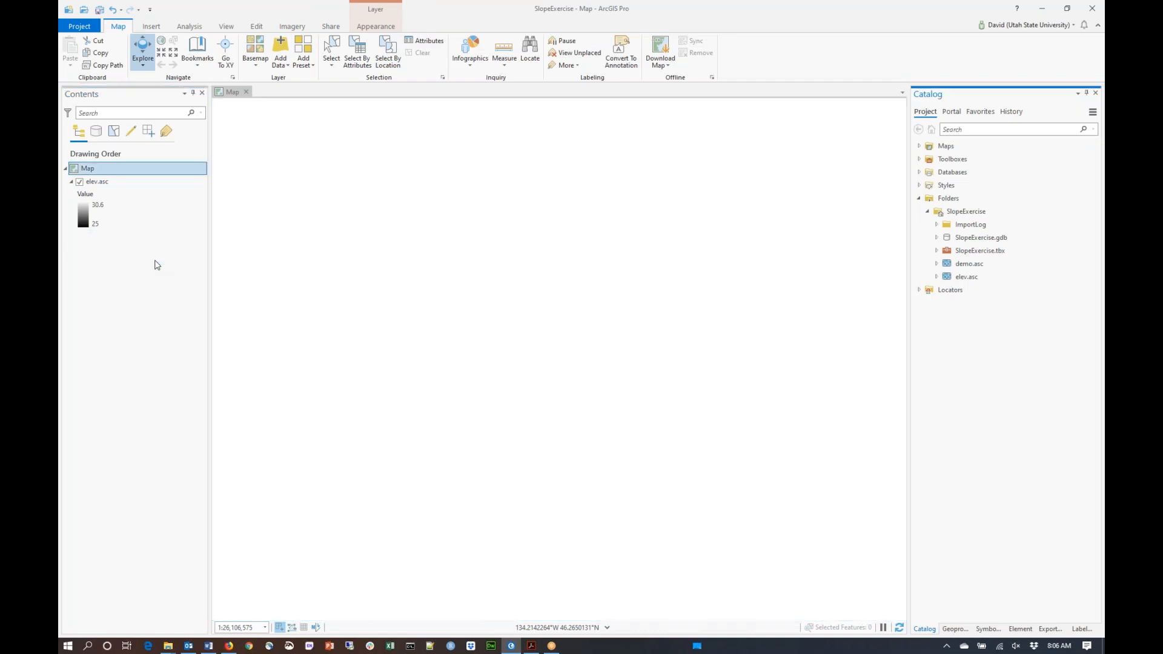
{"action": "right_click", "coordinate": [103, 185]}
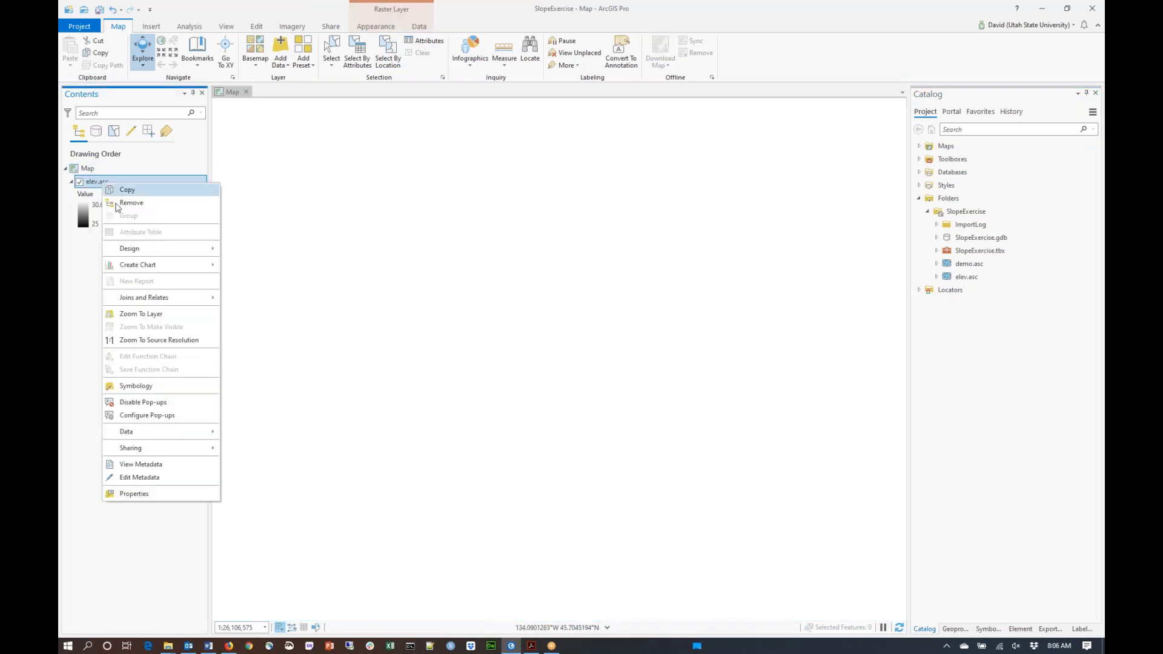
{"action": "left_click", "coordinate": [158, 314]}
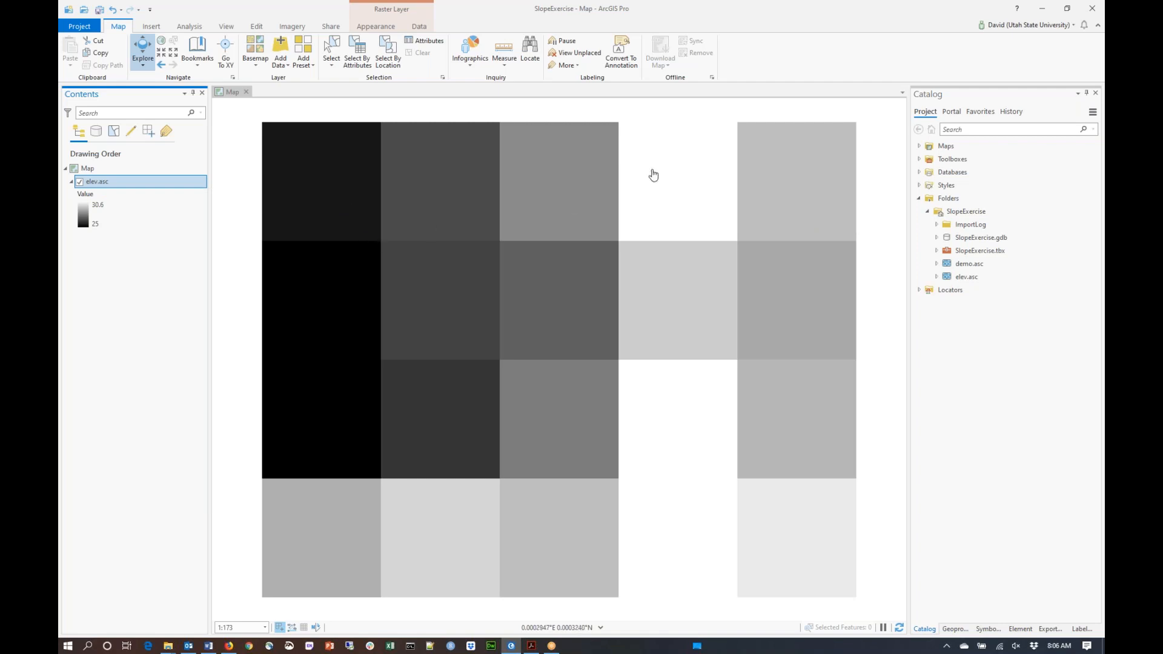
Inspect the elev.asc pixel values of the third-column cells in the upper three rows, and close the pop-up.
{"action": "left_click", "coordinate": [602, 315]}
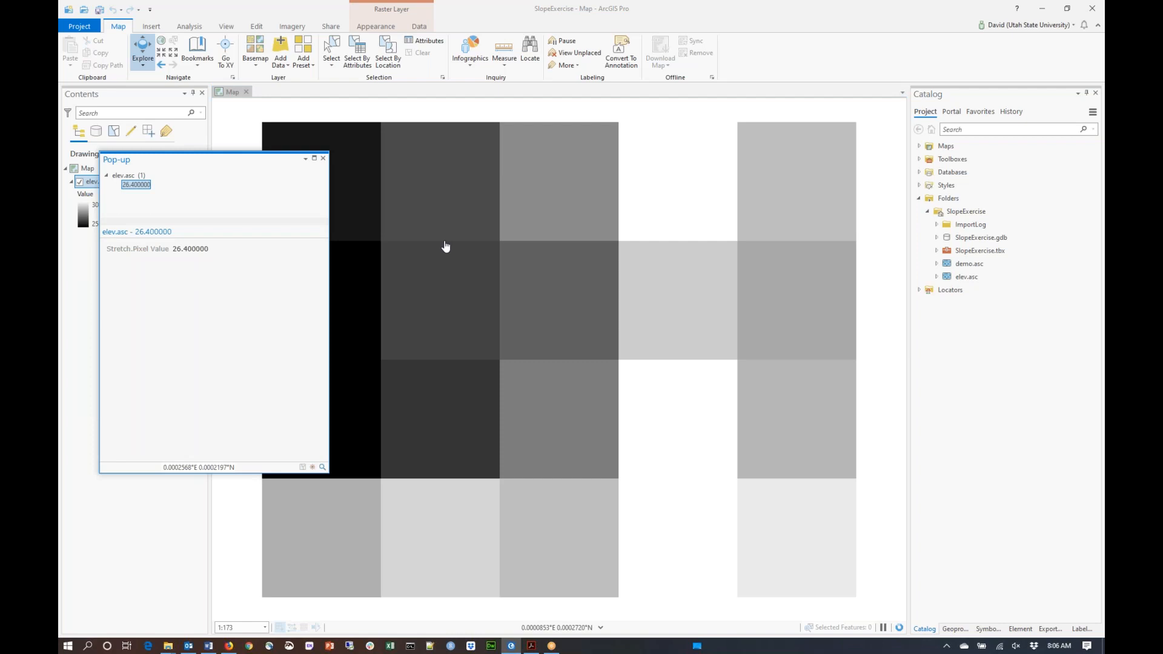
{"action": "left_click", "coordinate": [549, 207]}
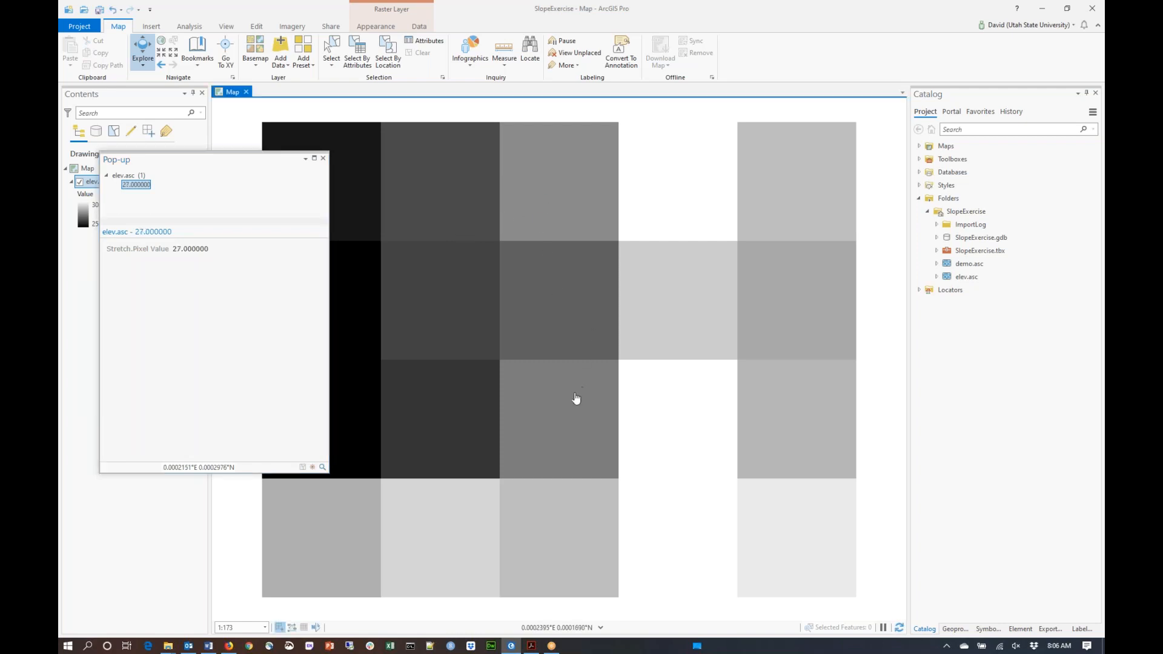
{"action": "left_click", "coordinate": [572, 415]}
{"action": "left_click", "coordinate": [324, 160]}
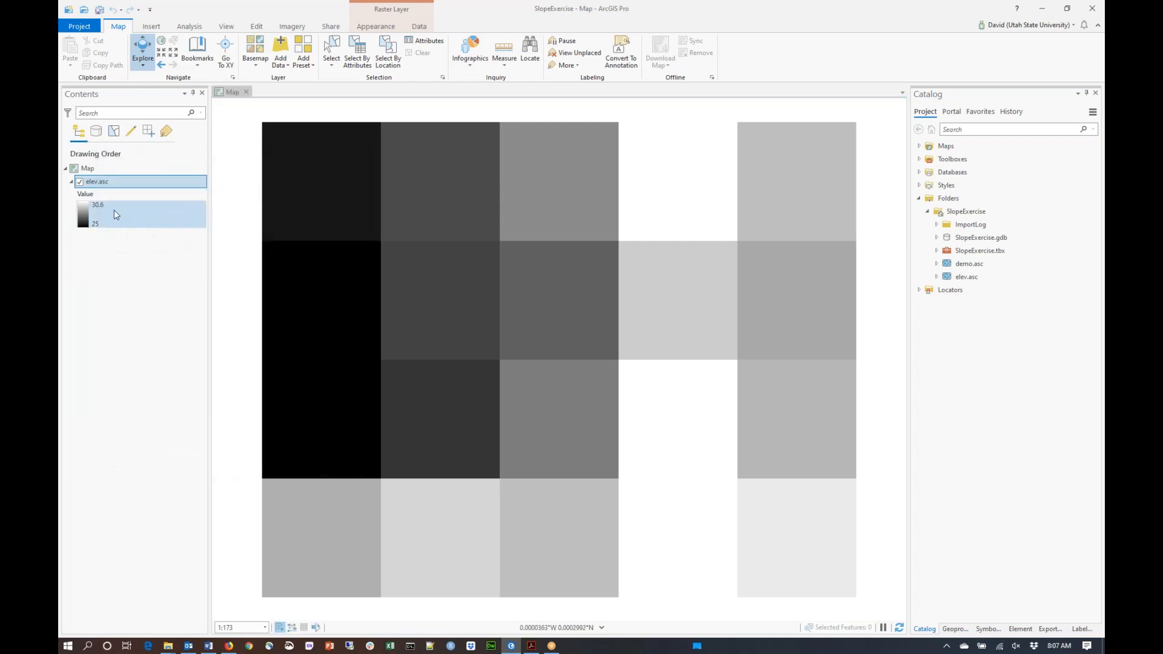
Change the elev.asc stretch symbology to a dark green, yellow and brown elevation color scheme.
{"action": "left_click", "coordinate": [98, 217]}
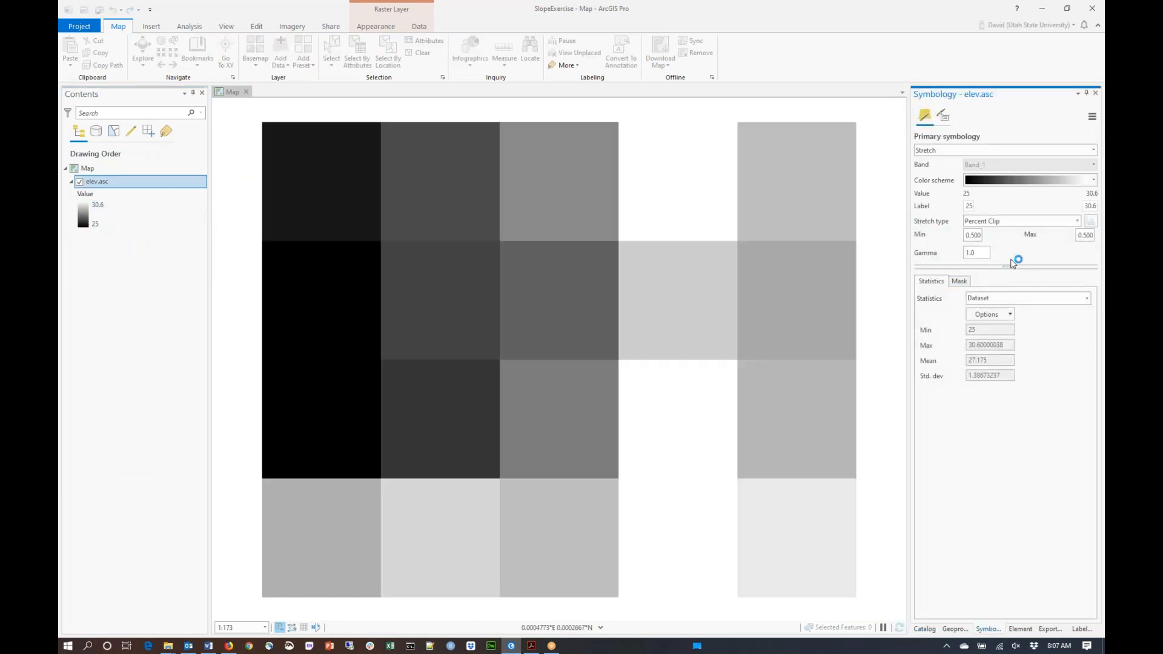
{"action": "left_click", "coordinate": [1094, 180]}
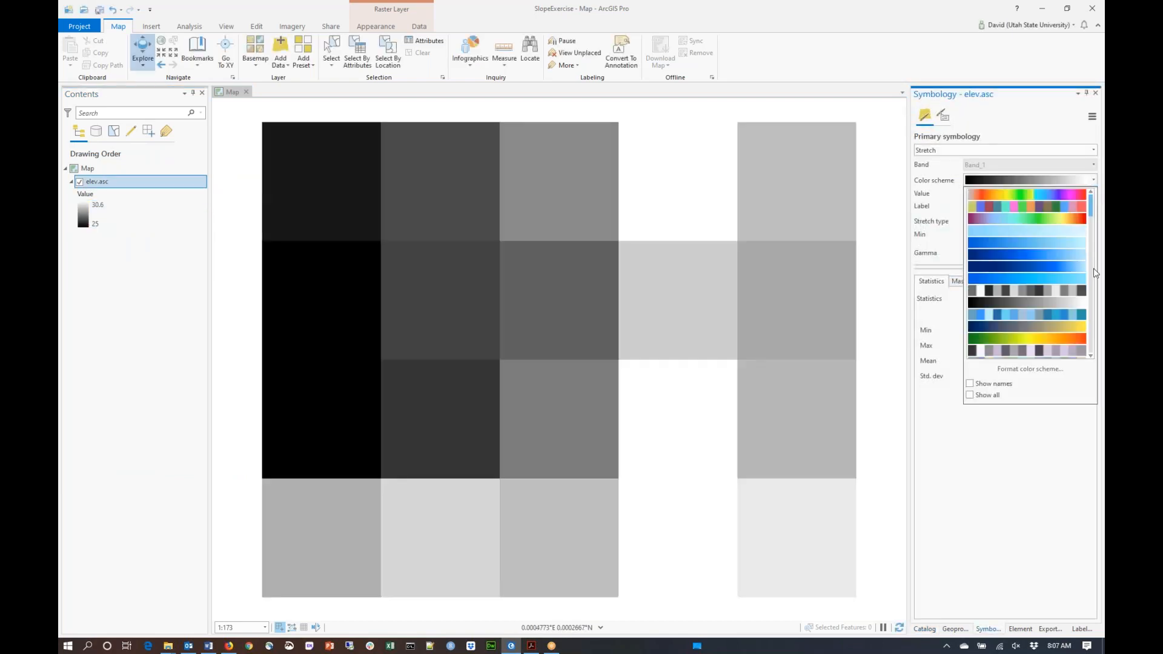
{"action": "scroll", "coordinate": [1093, 238], "scroll_direction": "down", "scroll_amount": 5}
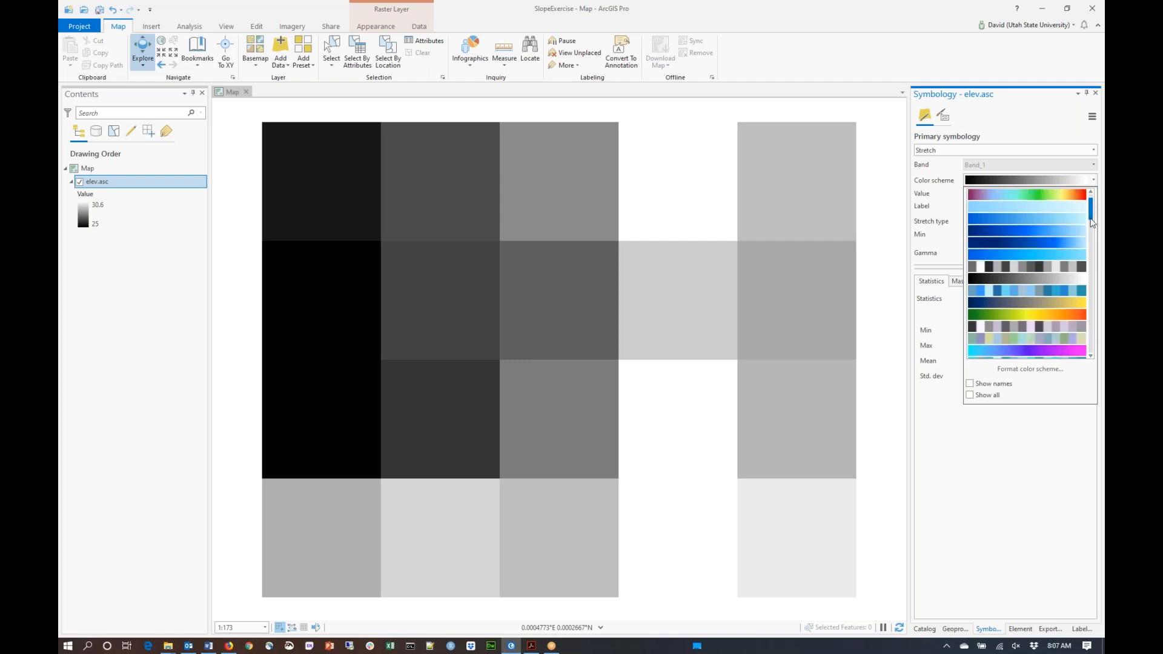
{"action": "left_click_drag", "start_coordinate": [1093, 237], "coordinate": [1093, 241]}
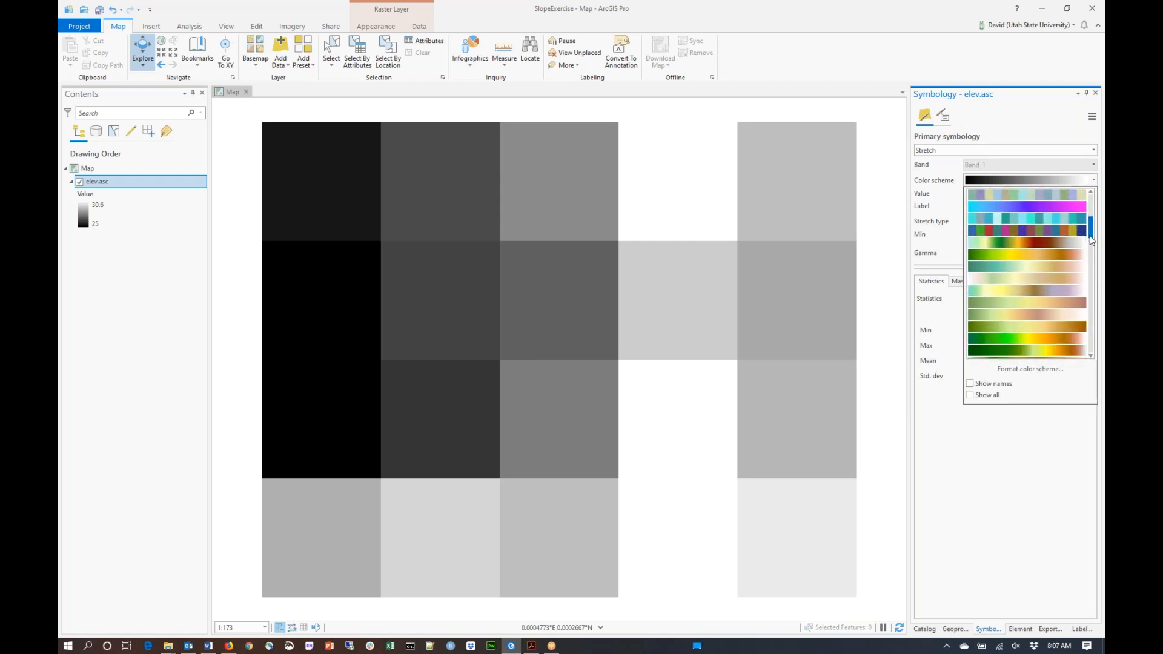
{"action": "left_click", "coordinate": [1076, 325]}
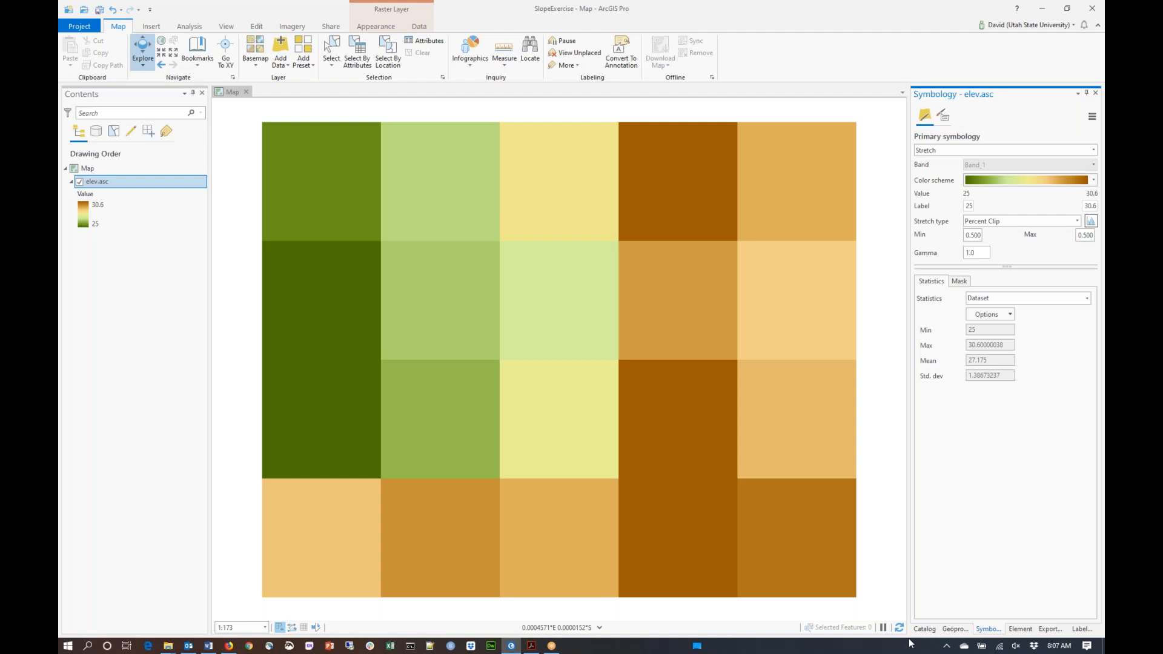
Open the Slope tool from the Surface toolset of the Spatial Analyst Tools.
{"action": "left_click", "coordinate": [951, 630]}
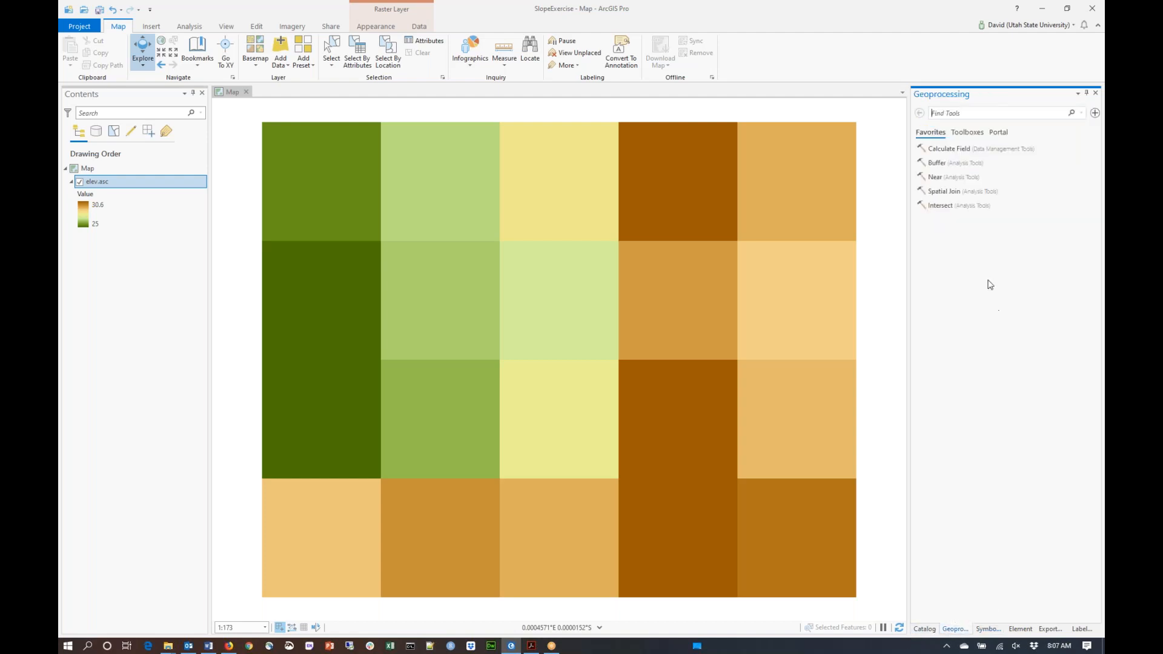
{"action": "left_click", "coordinate": [969, 133]}
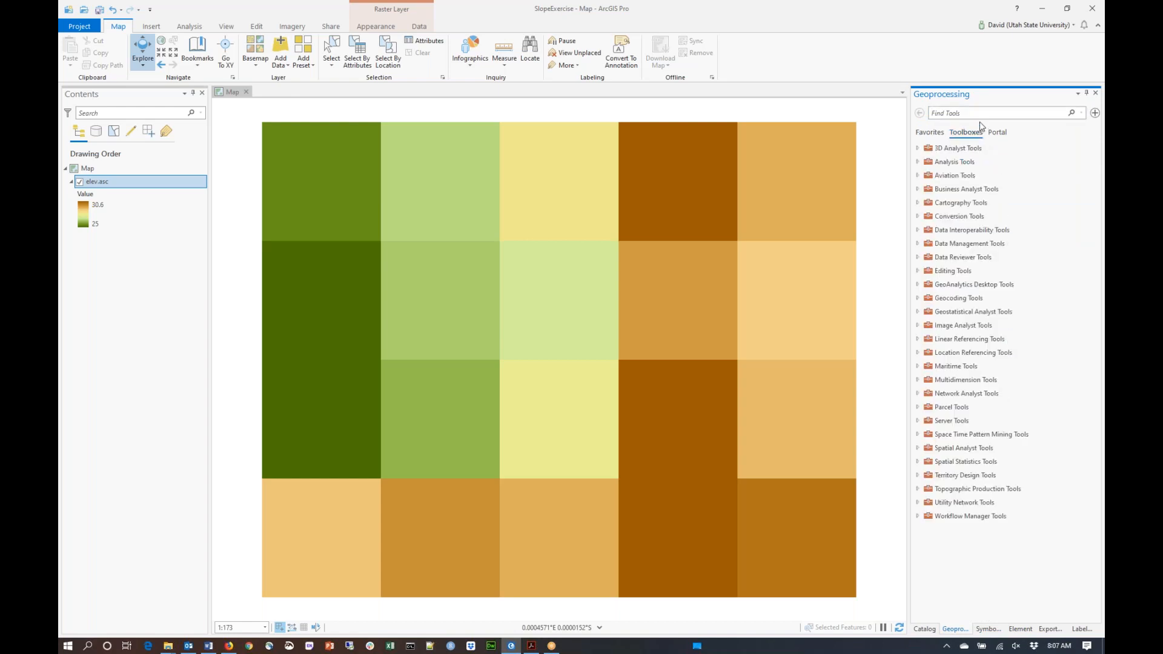
{"action": "left_click", "coordinate": [918, 448]}
{"action": "left_click_drag", "start_coordinate": [1098, 385], "coordinate": [1096, 533]}
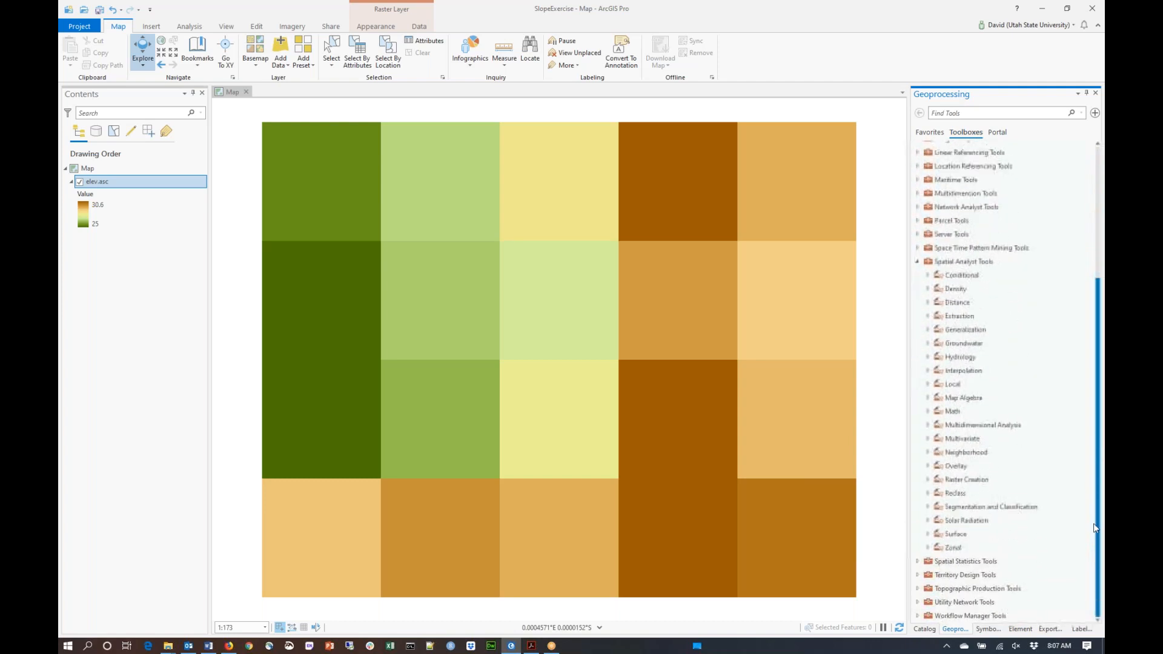
{"action": "left_click", "coordinate": [928, 534]}
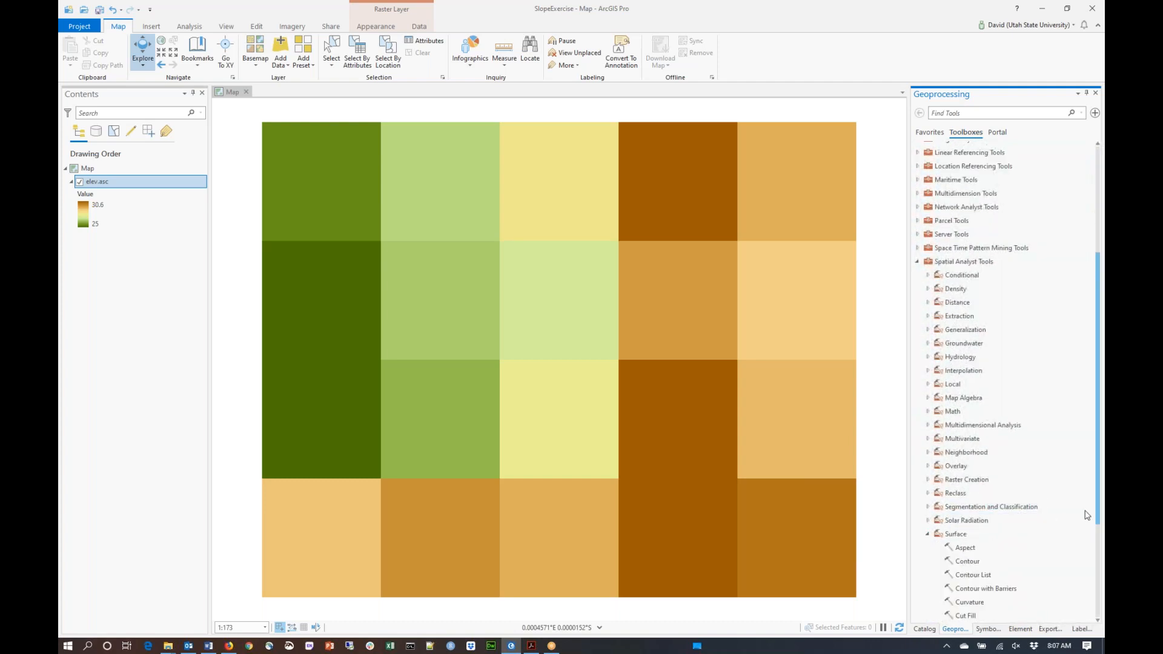
{"action": "scroll", "coordinate": [1099, 506], "scroll_direction": "down", "scroll_amount": 4}
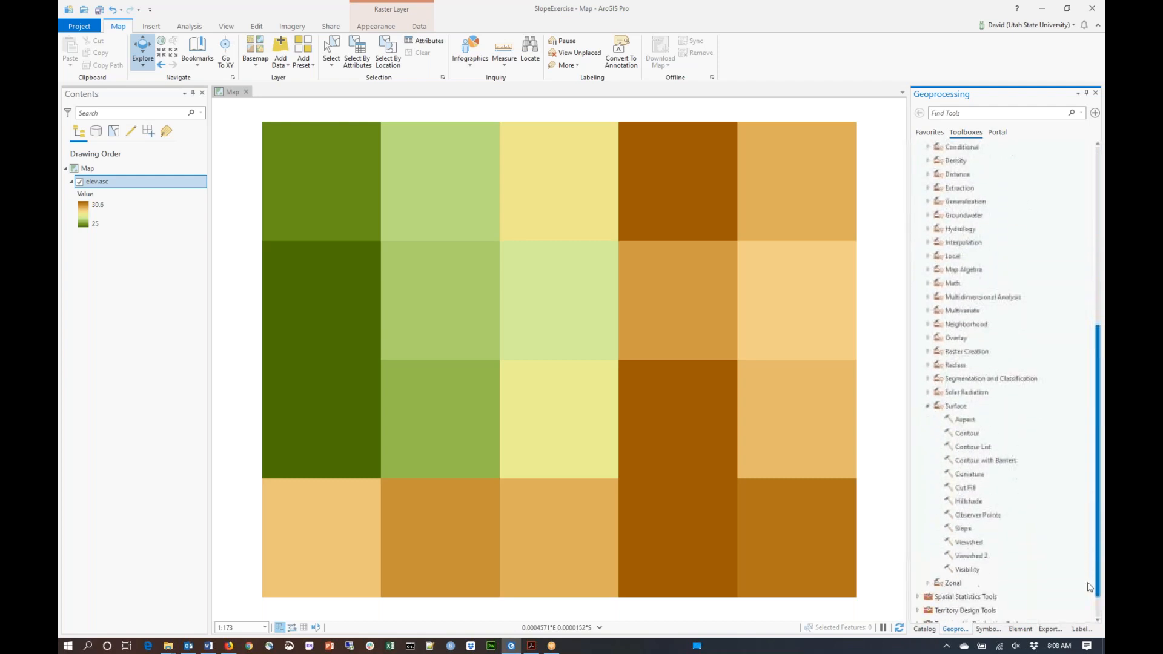
{"action": "left_click", "coordinate": [969, 520]}
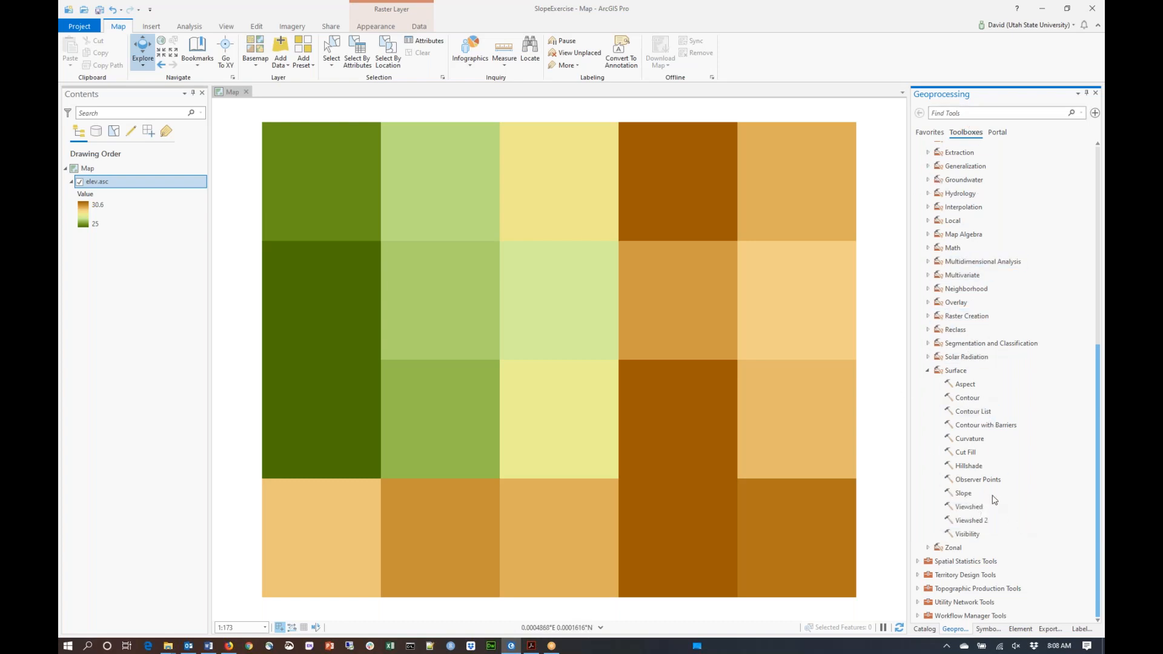
{"action": "left_click", "coordinate": [963, 493]}
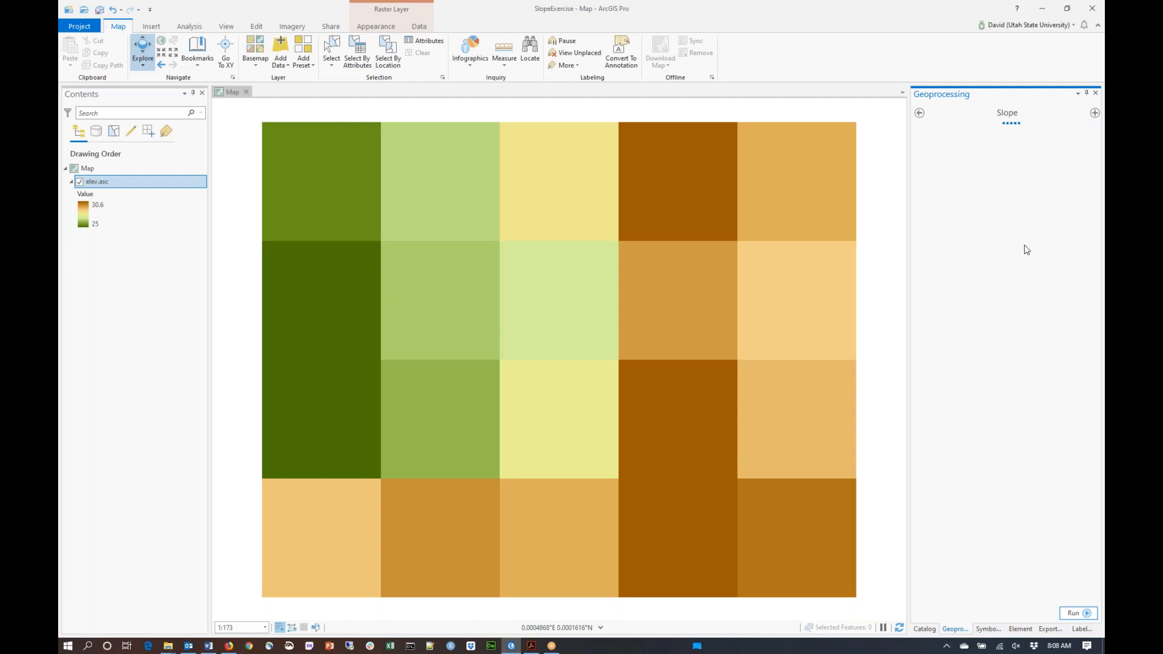
Look at the Slope tool's online help page and return to ArcGIS Pro.
{"action": "mouse_move", "coordinate": [1093, 137]}
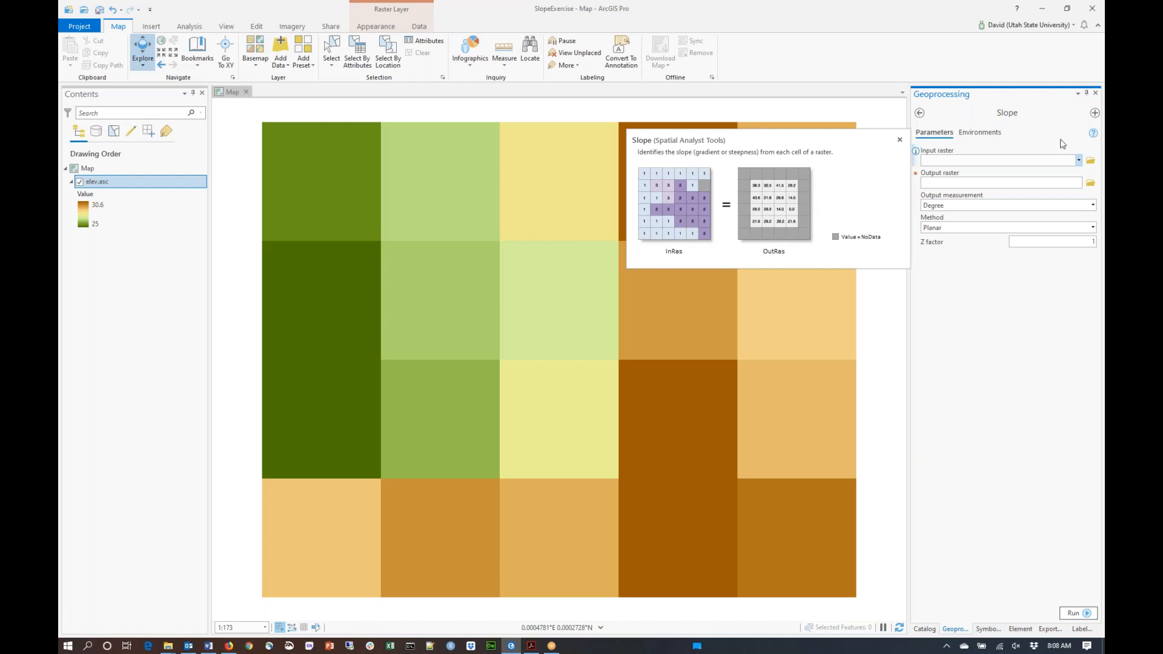
{"action": "left_click", "coordinate": [1094, 133]}
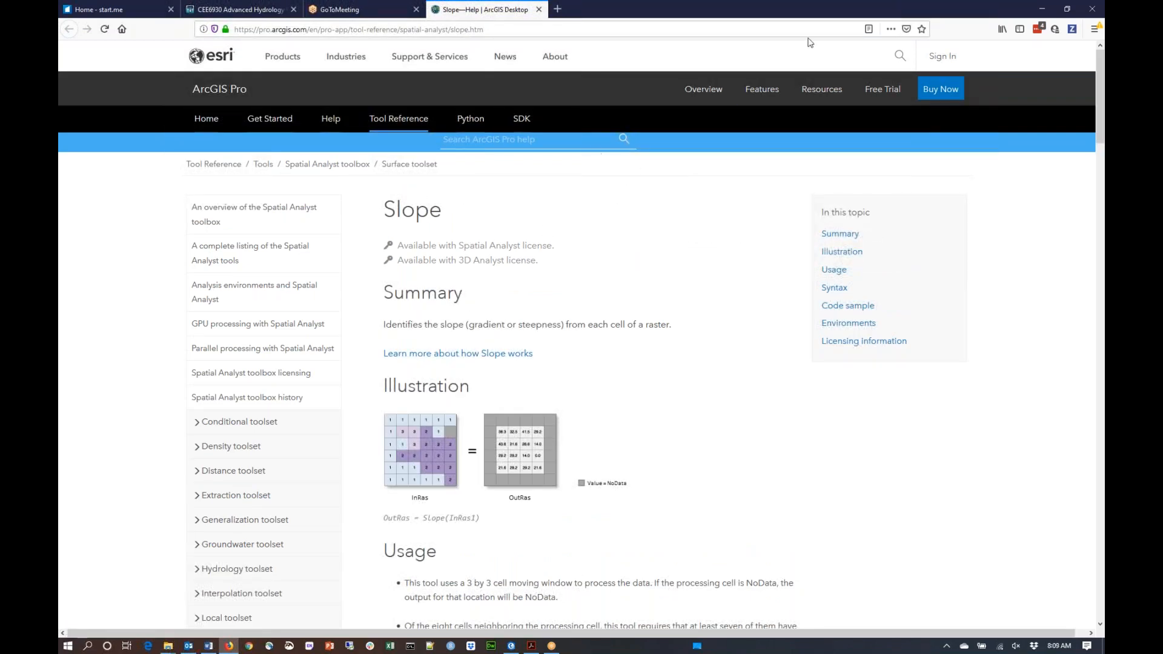
{"action": "left_click", "coordinate": [511, 647]}
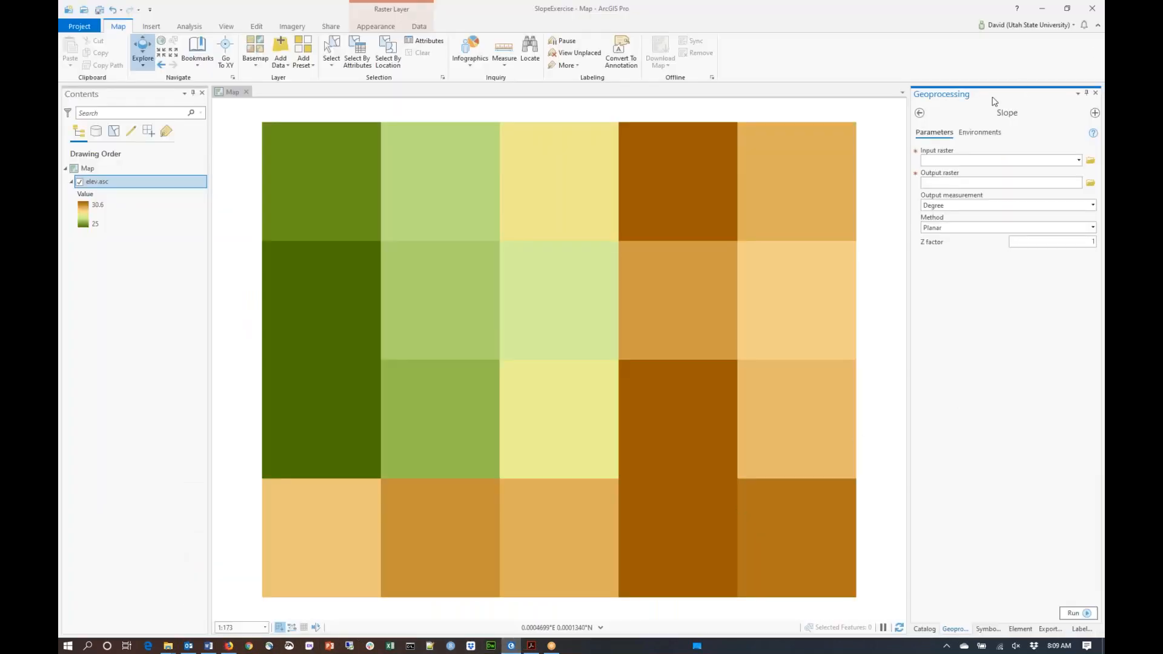
Set elev.asc as the Slope input raster and name the output raster slope in SlopeExercise.gdb.
{"action": "left_click", "coordinate": [1079, 161]}
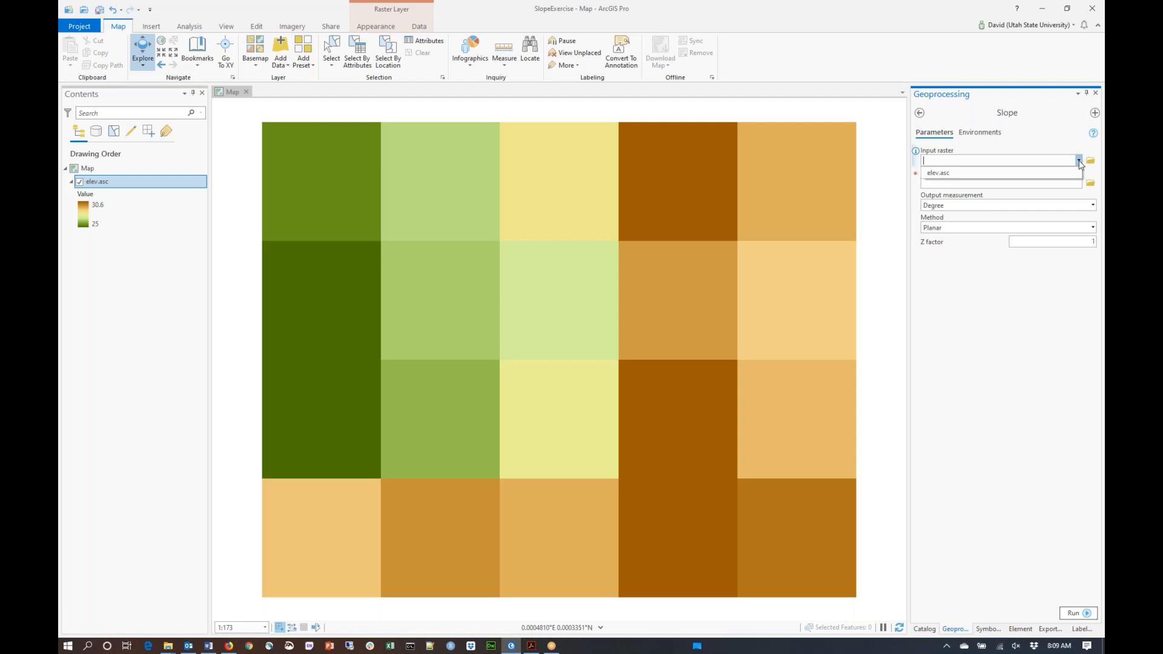
{"action": "left_click", "coordinate": [962, 175]}
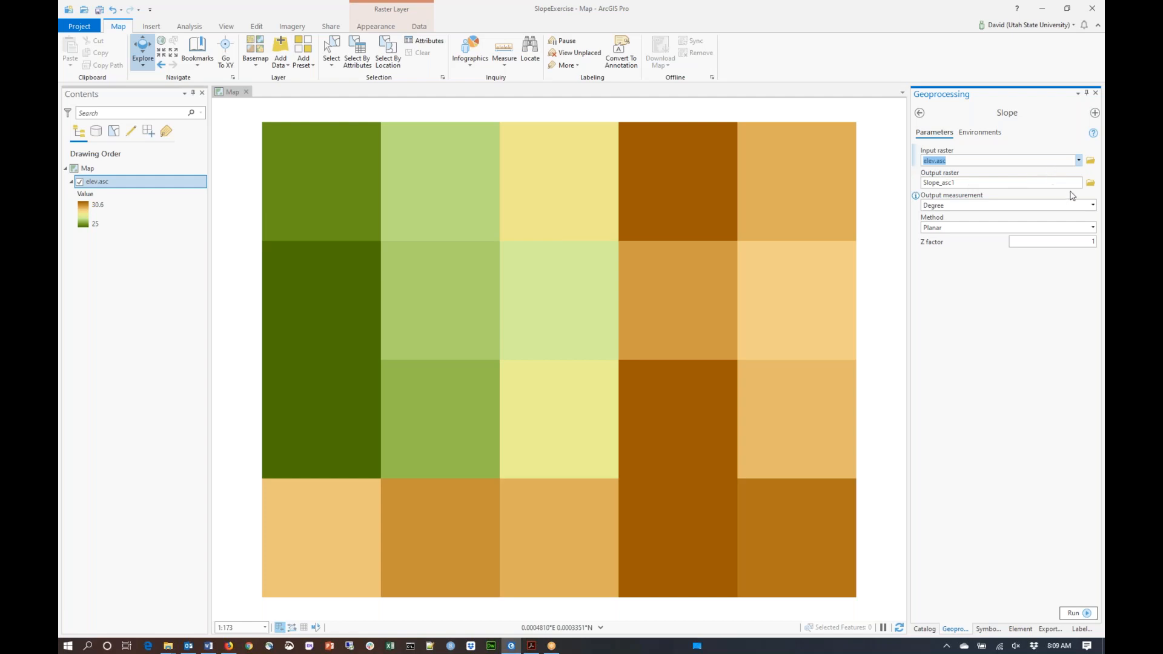
{"action": "left_click", "coordinate": [1091, 184]}
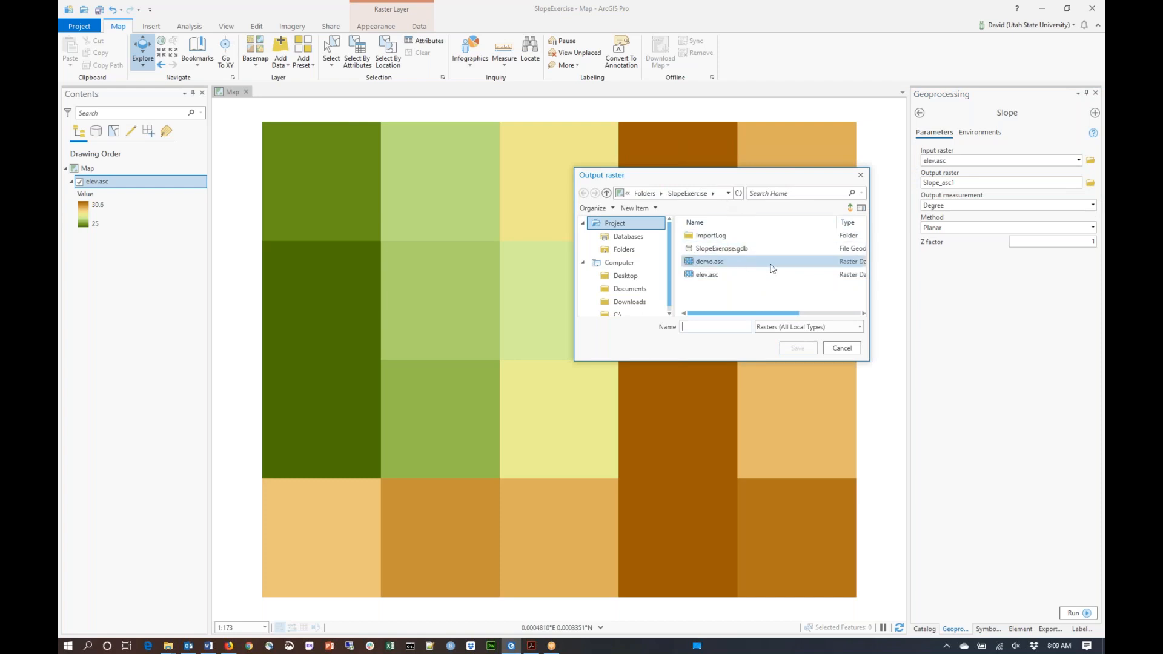
{"action": "double_click", "coordinate": [707, 254]}
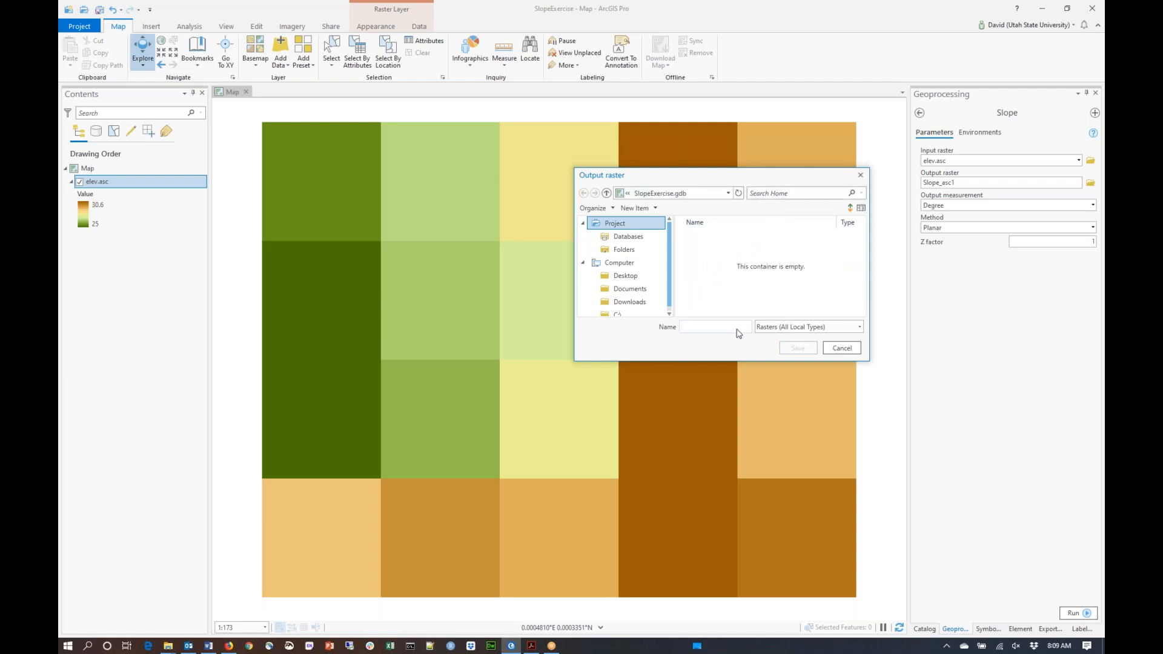
{"action": "type", "text": "slope"}
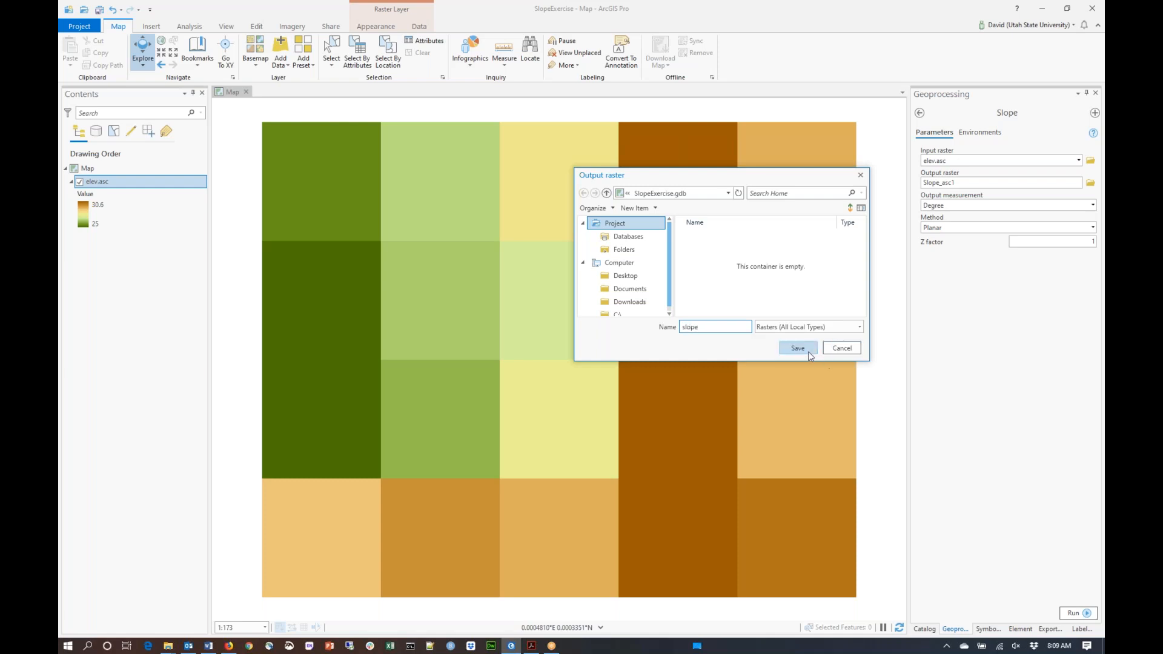
{"action": "left_click", "coordinate": [798, 348]}
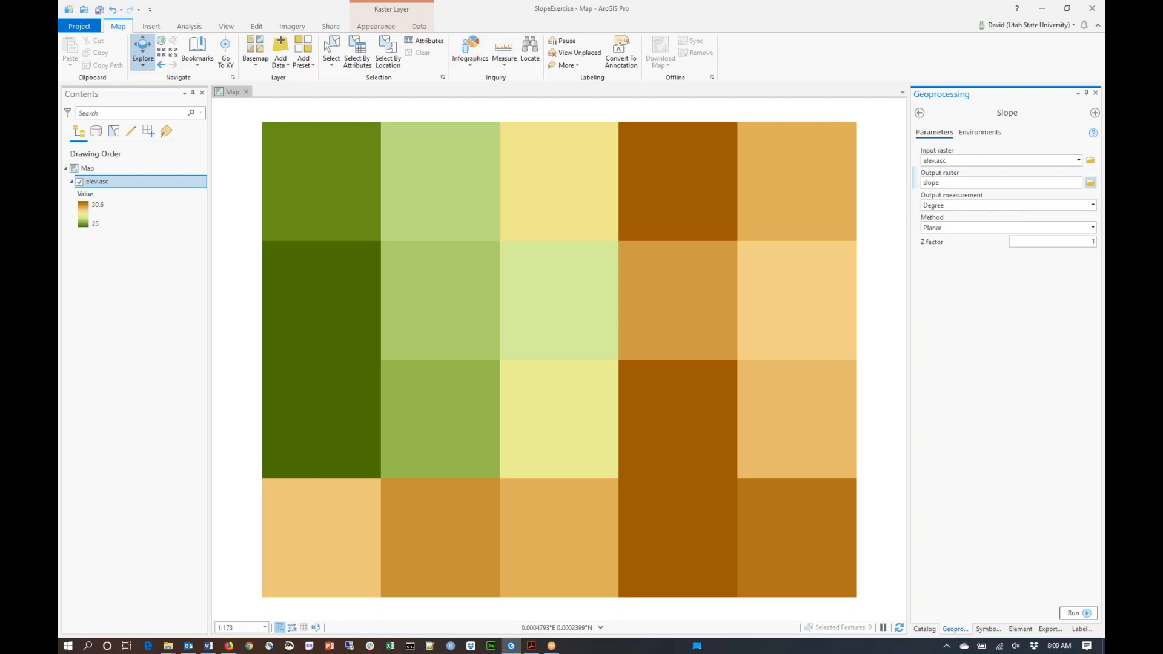
Set the slope output measurement to Percent rise, keep the Planar method and run the Slope tool.
{"action": "left_click", "coordinate": [1093, 205]}
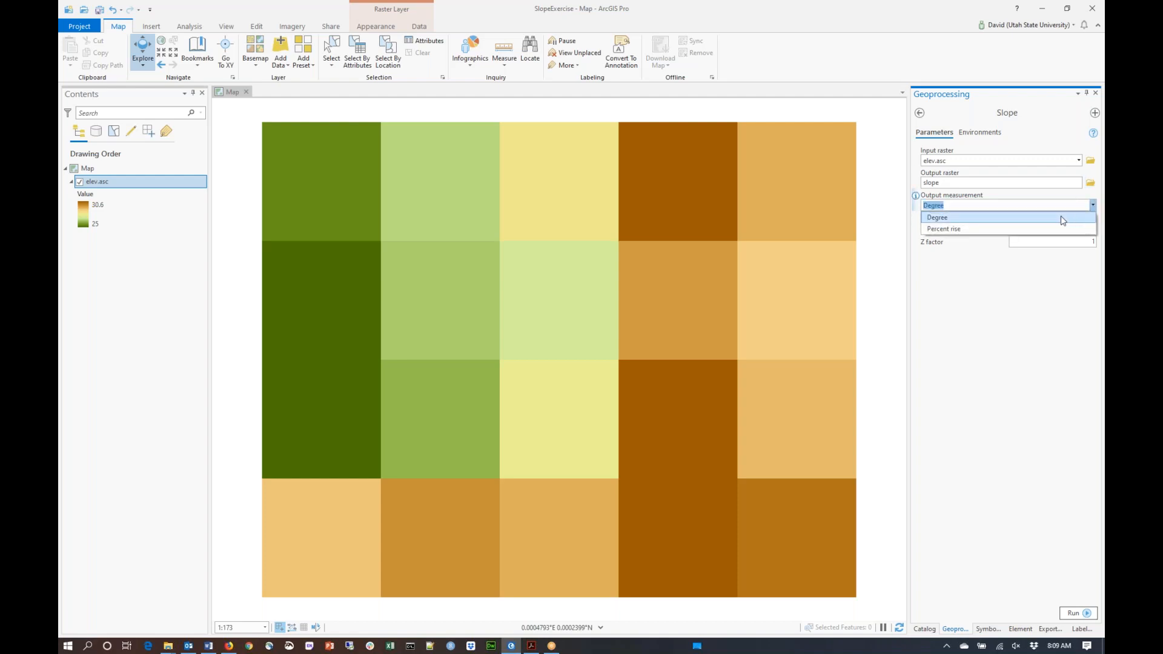
{"action": "left_click", "coordinate": [1045, 230]}
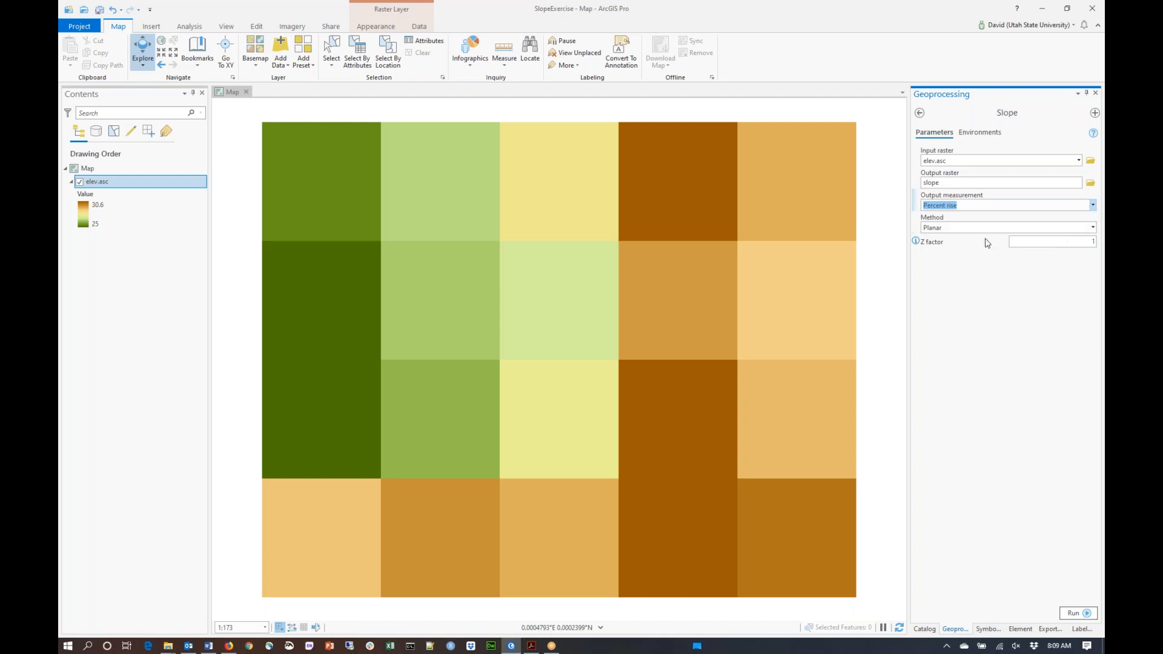
{"action": "left_click", "coordinate": [1093, 229]}
{"action": "left_click", "coordinate": [1093, 229]}
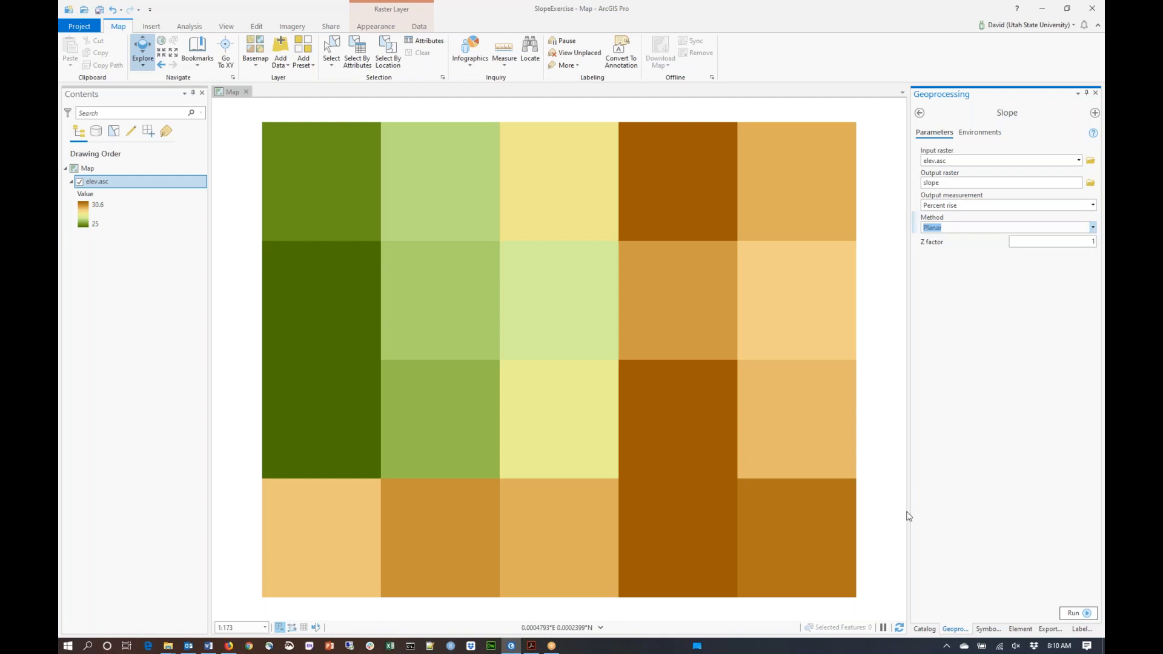
{"action": "left_click", "coordinate": [1090, 615]}
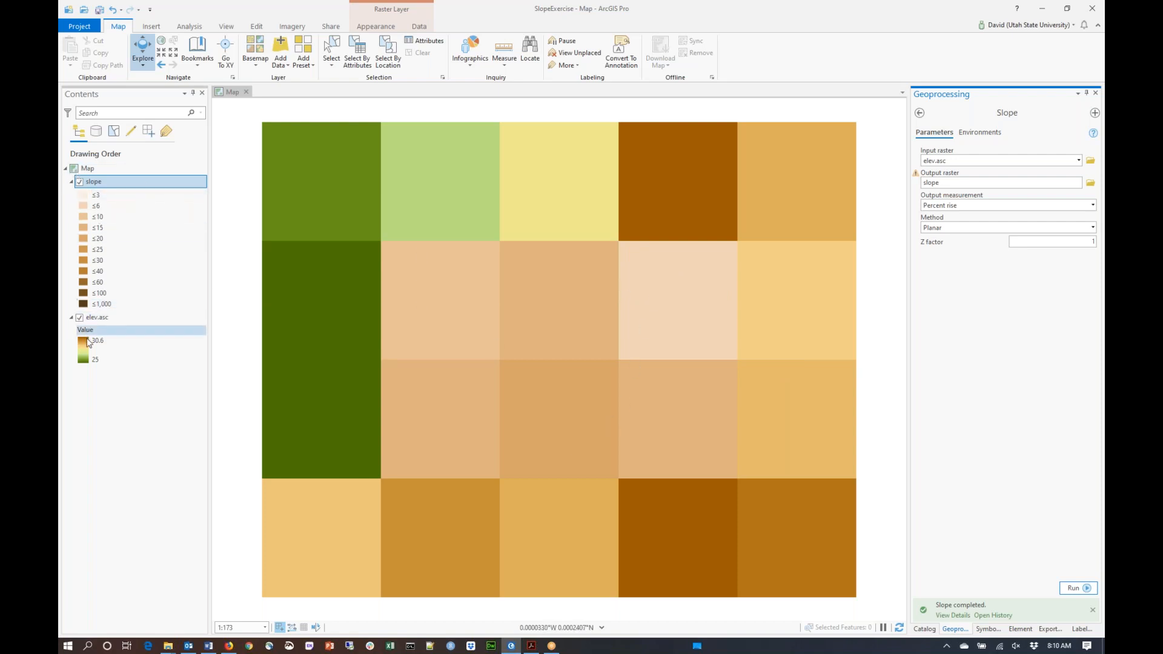
Hide the elev.asc layer, inspect the slope values of the two middle-column cells and close the pop-up.
{"action": "left_click", "coordinate": [80, 320]}
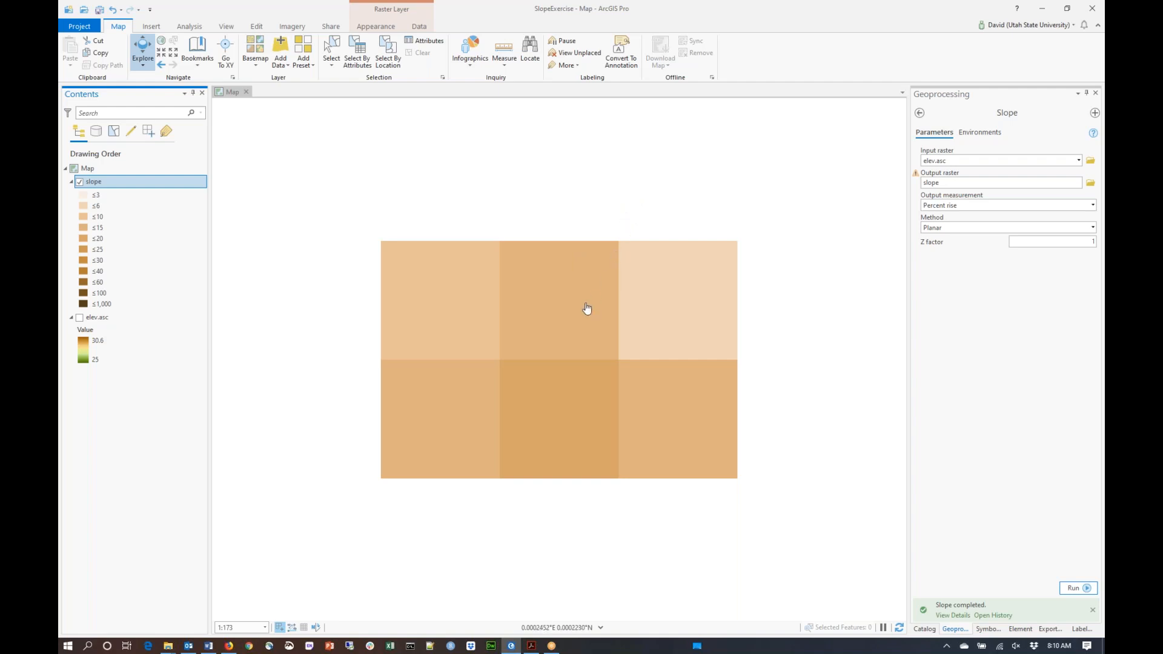
{"action": "left_click", "coordinate": [562, 309]}
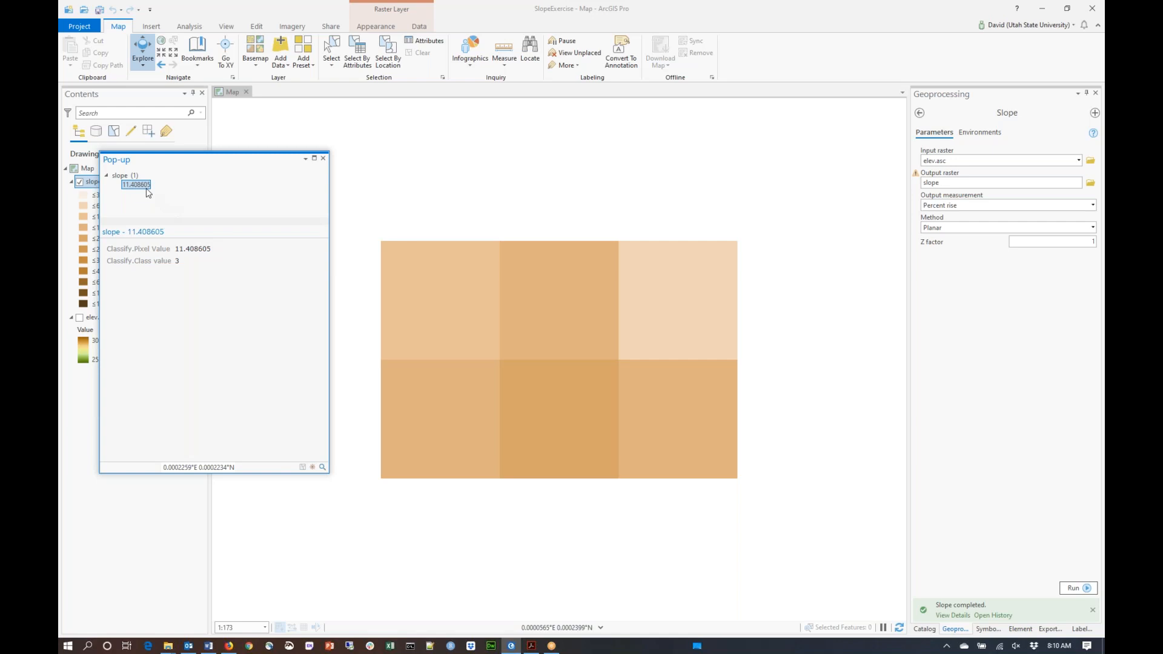
{"action": "left_click", "coordinate": [574, 411]}
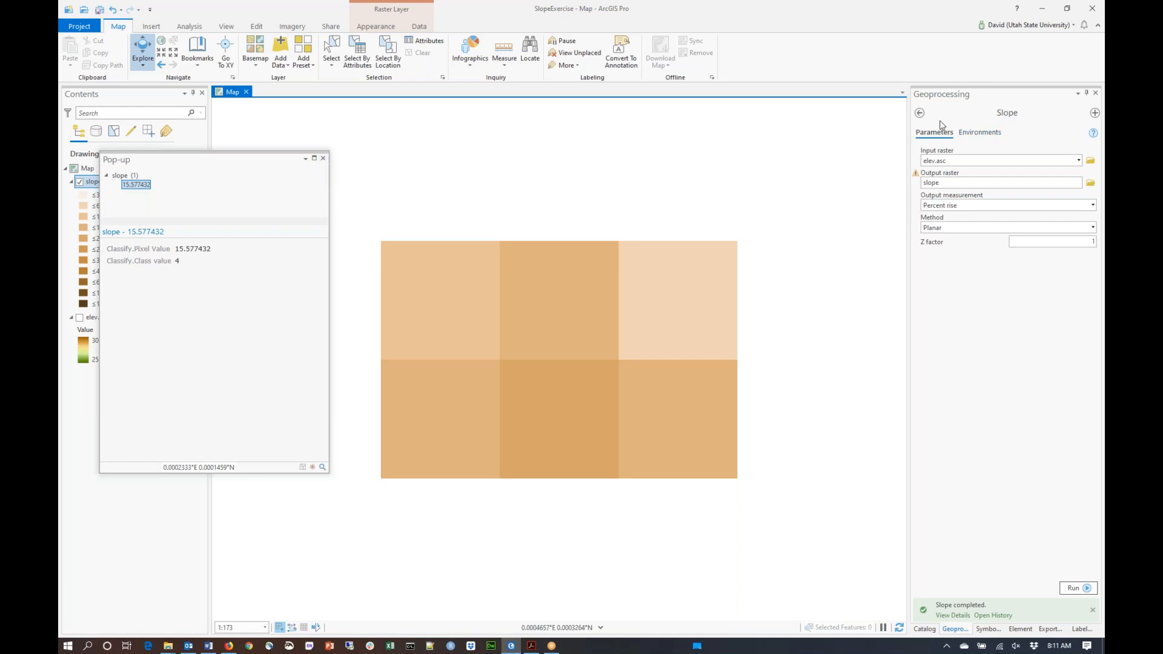
{"action": "left_click", "coordinate": [920, 113]}
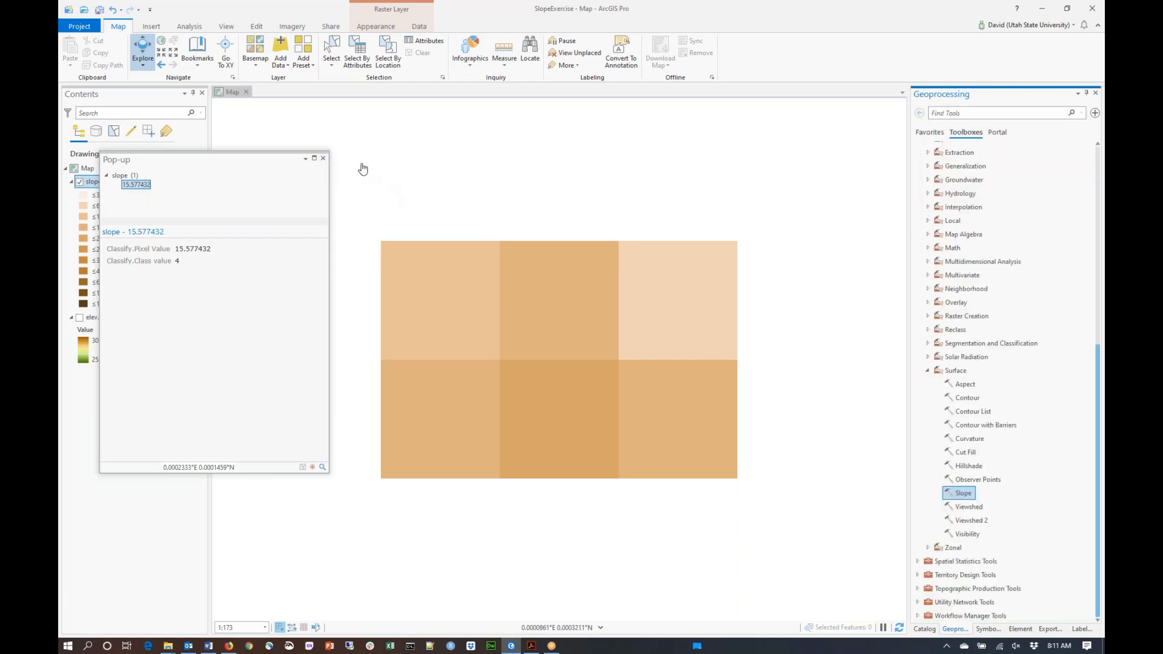
{"action": "left_click", "coordinate": [323, 159]}
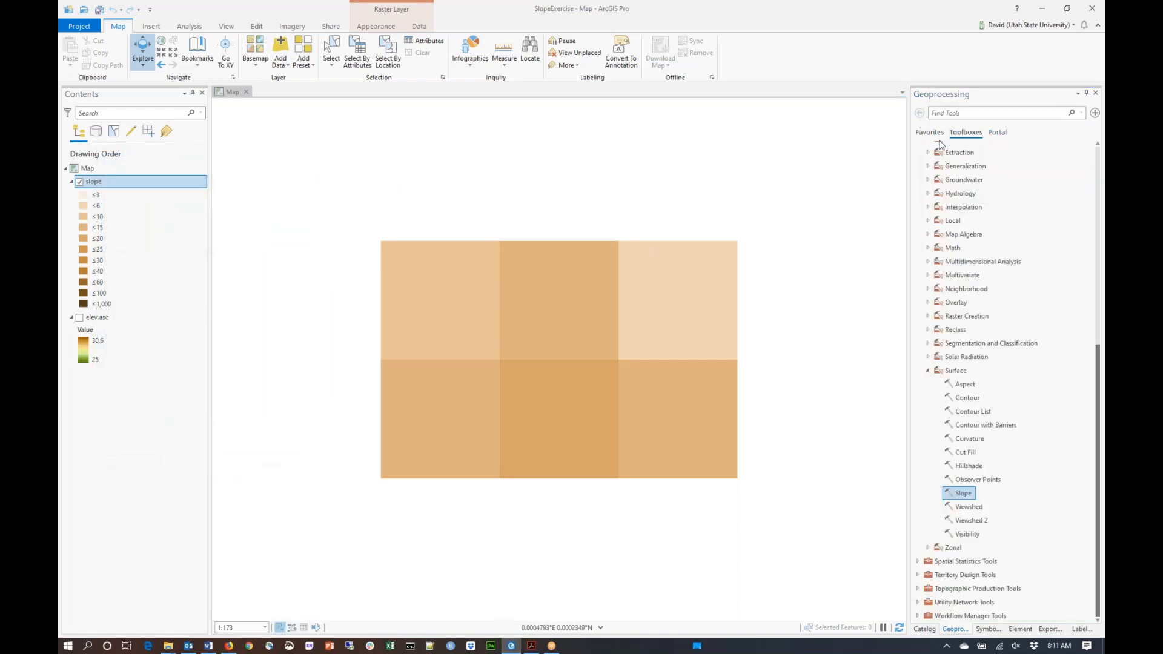
Run the Aspect tool on elev.asc with the Planar method, saving the output as aspect in SlopeExercise.gdb.
{"action": "left_click", "coordinate": [967, 385]}
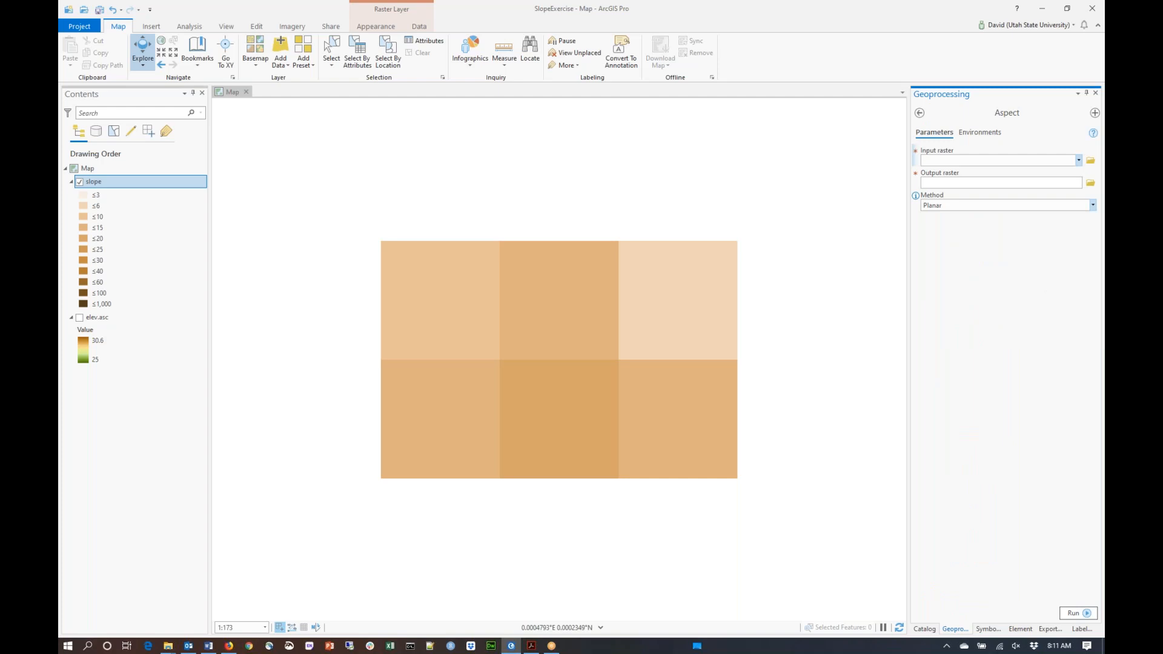
{"action": "left_click", "coordinate": [1078, 161]}
{"action": "left_click", "coordinate": [1051, 184]}
{"action": "left_click", "coordinate": [1091, 184]}
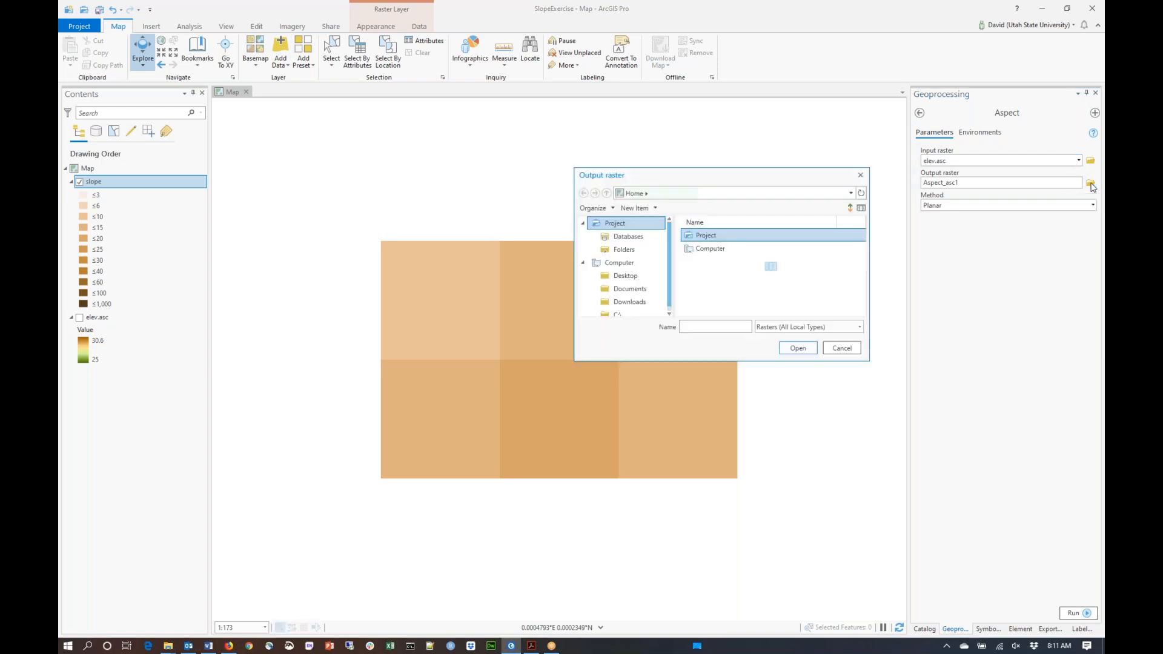
{"action": "left_click", "coordinate": [716, 327]}
{"action": "type", "text": "aspect"}
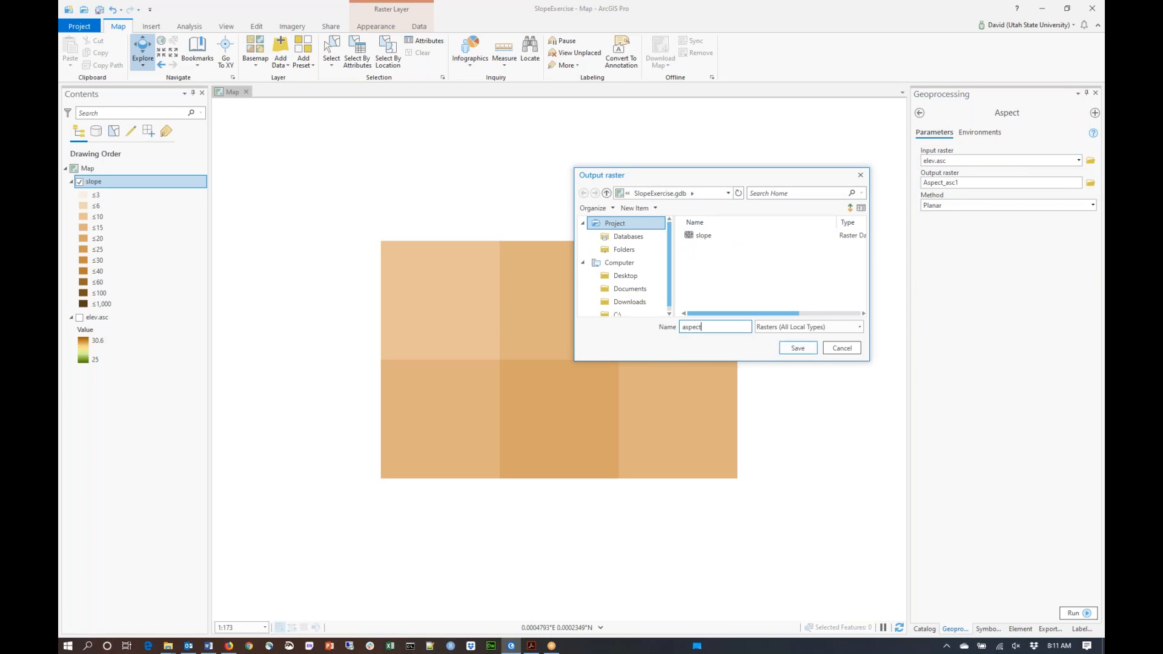
{"action": "left_click", "coordinate": [798, 349]}
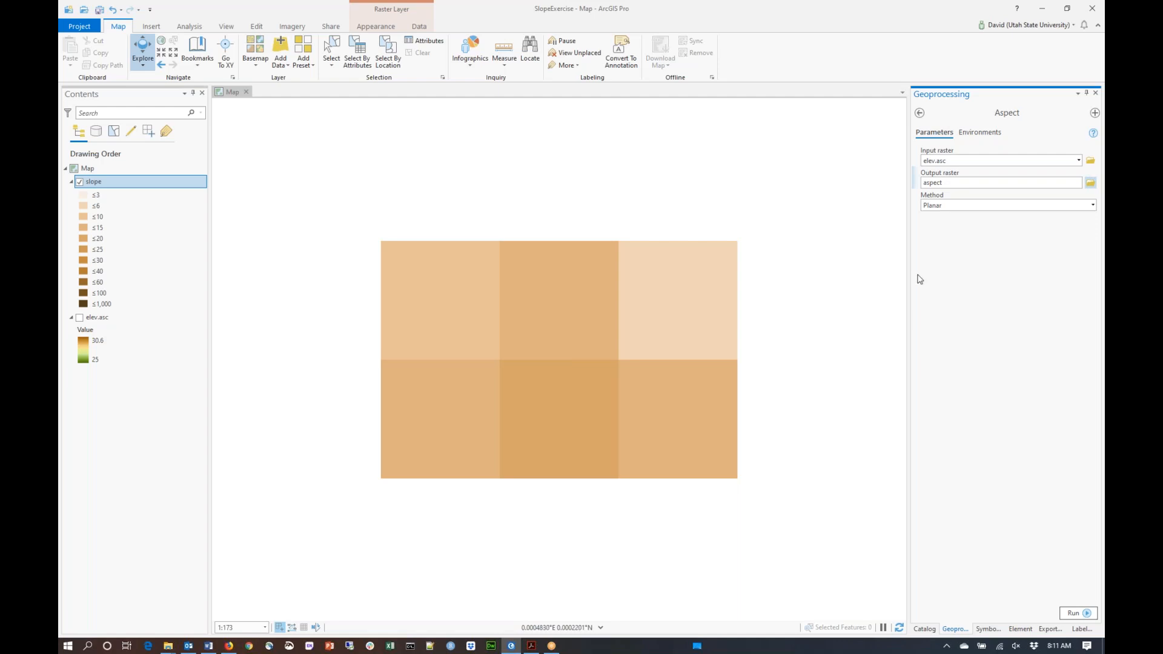
{"action": "left_click", "coordinate": [1087, 616]}
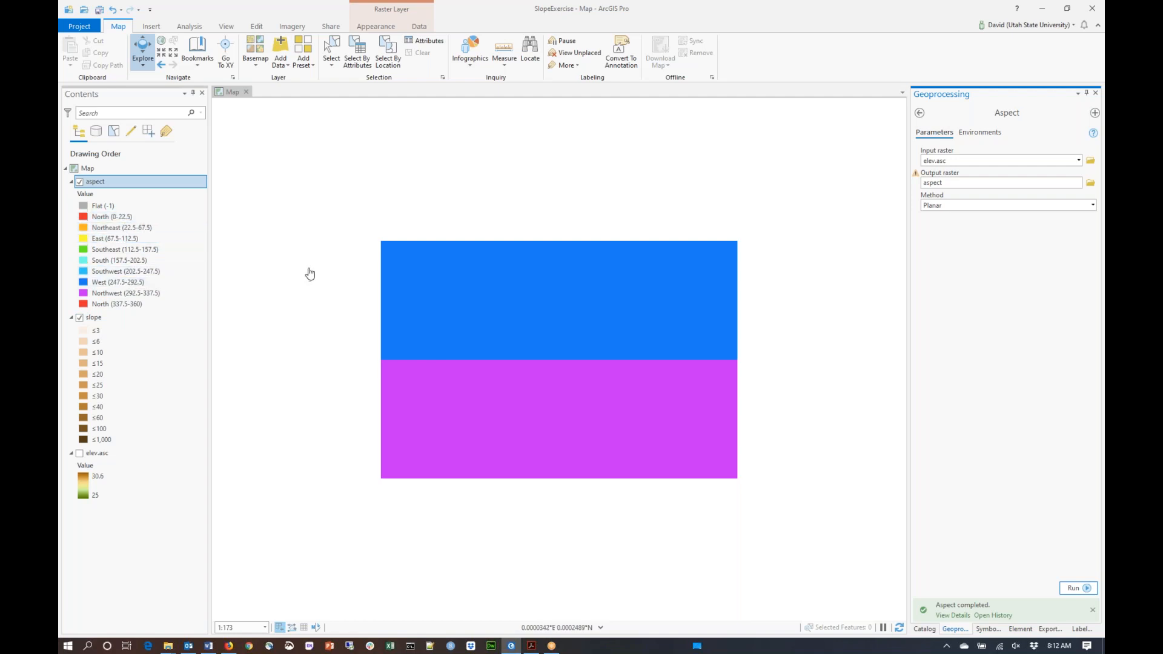
Inspect the aspect and slope pixel values of the upper middle cell, and close the pop-up.
{"action": "left_click", "coordinate": [564, 310]}
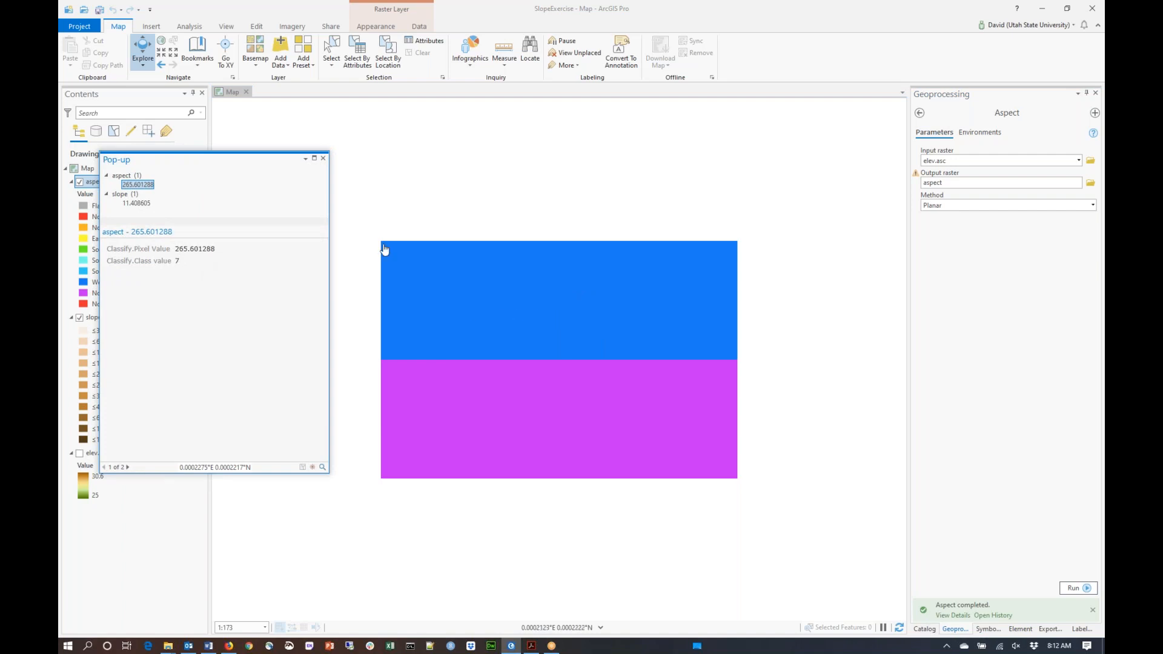
{"action": "left_click_drag", "start_coordinate": [246, 161], "coordinate": [374, 161]}
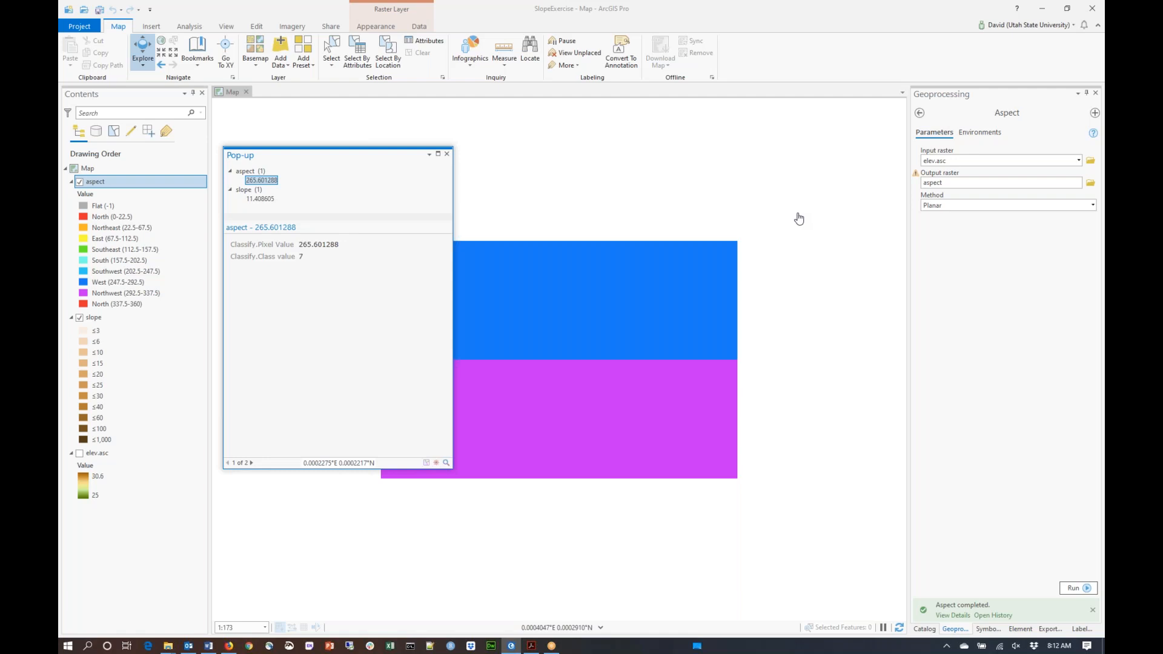
{"action": "left_click", "coordinate": [447, 155]}
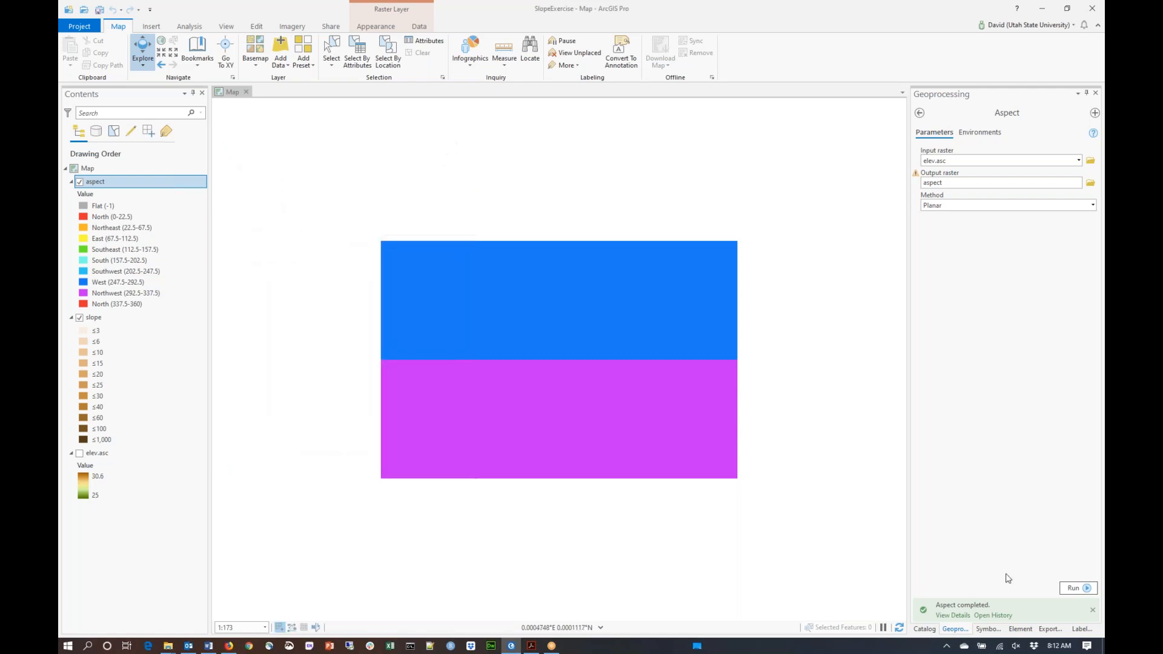
Open the Flow Direction tool from the Hydrology toolset and set elev.asc as the input surface raster.
{"action": "left_click", "coordinate": [920, 114]}
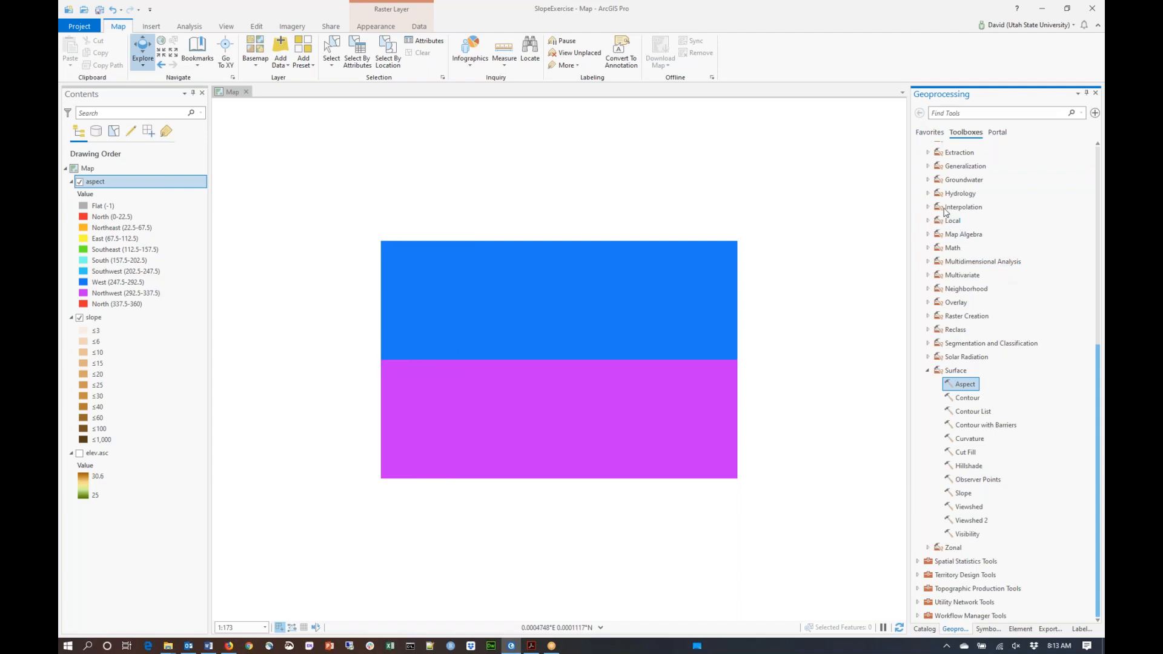
{"action": "left_click", "coordinate": [928, 194]}
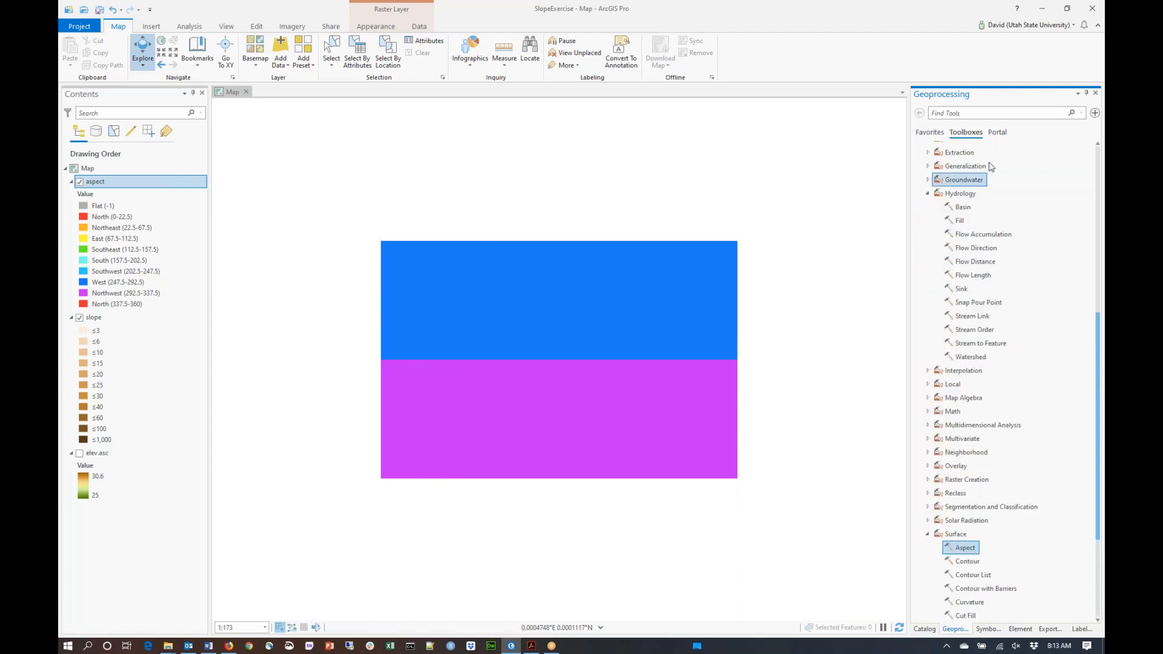
{"action": "left_click", "coordinate": [994, 238]}
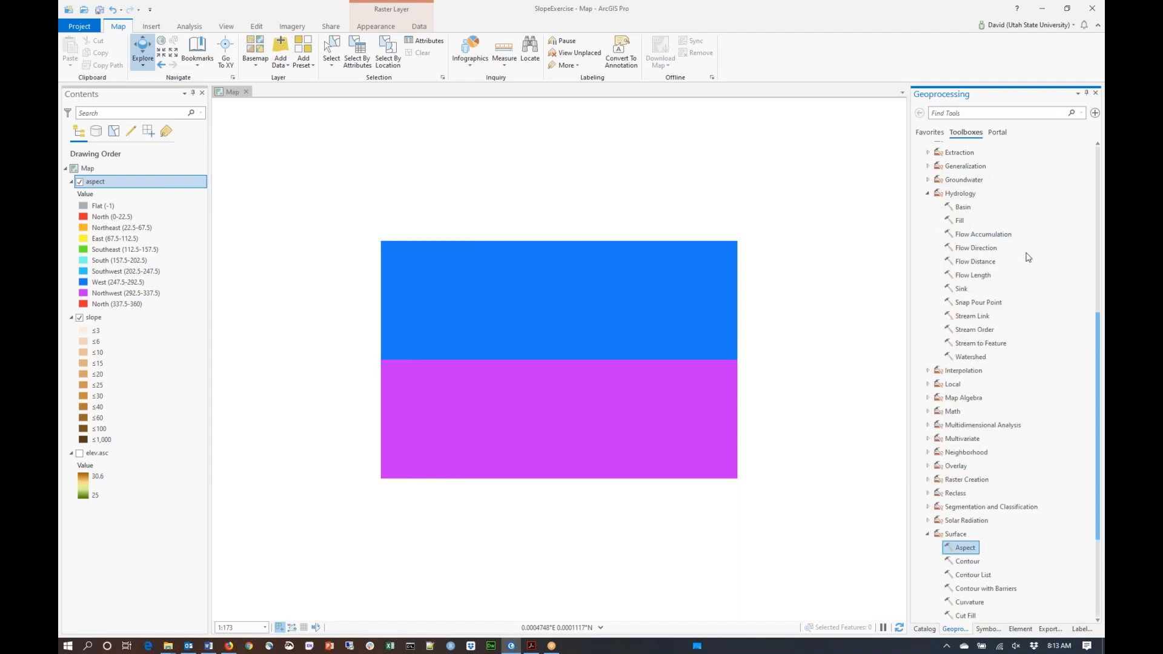
{"action": "left_click", "coordinate": [983, 250]}
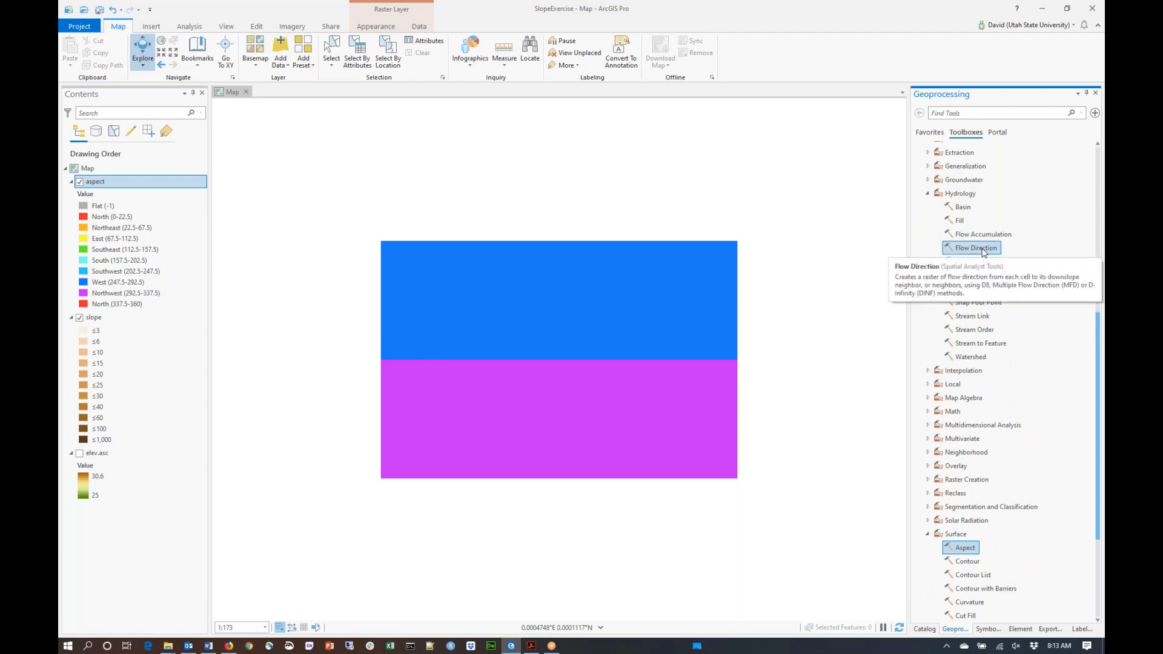
{"action": "double_click", "coordinate": [983, 251]}
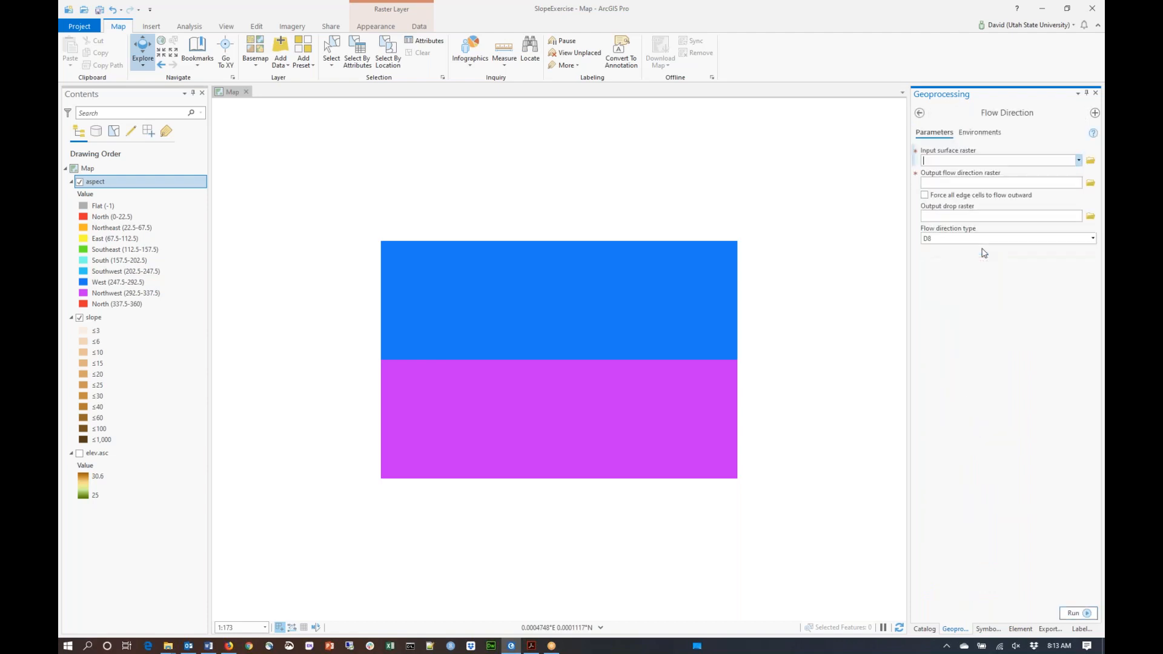
{"action": "left_click", "coordinate": [1079, 160]}
{"action": "left_click", "coordinate": [1011, 196]}
Name the output flow direction raster FlowDir and the output drop raster PercDrop, both saved in SlopeExercise.gdb.
{"action": "left_click", "coordinate": [1090, 184]}
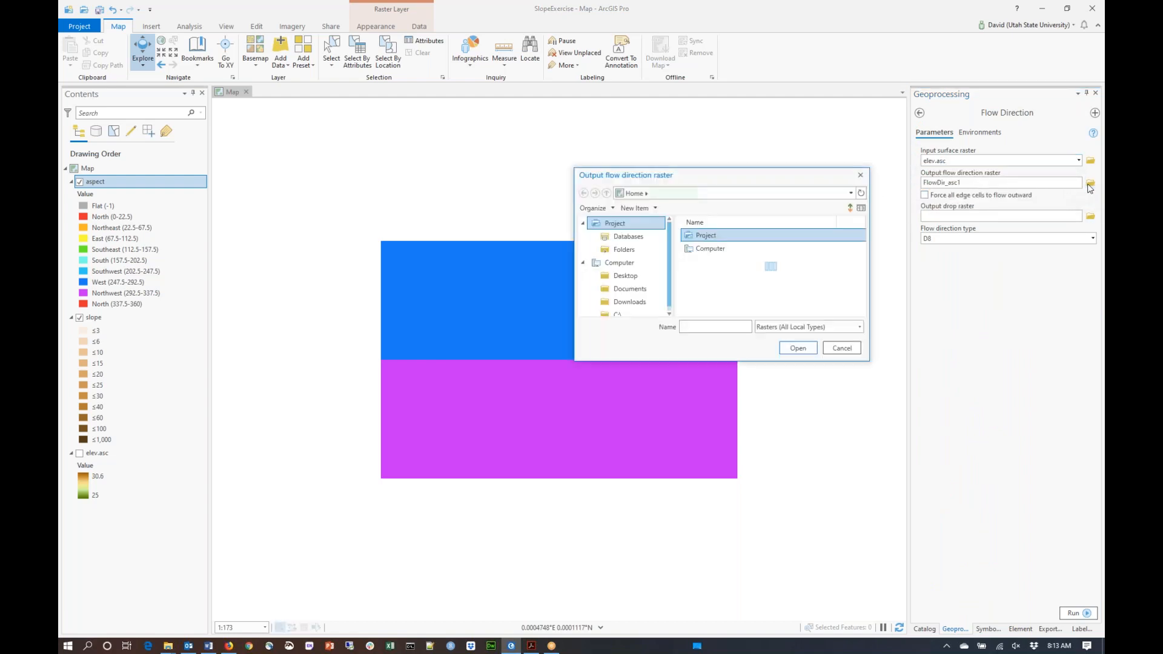
{"action": "left_click", "coordinate": [722, 327]}
{"action": "type", "text": "FlowDir"}
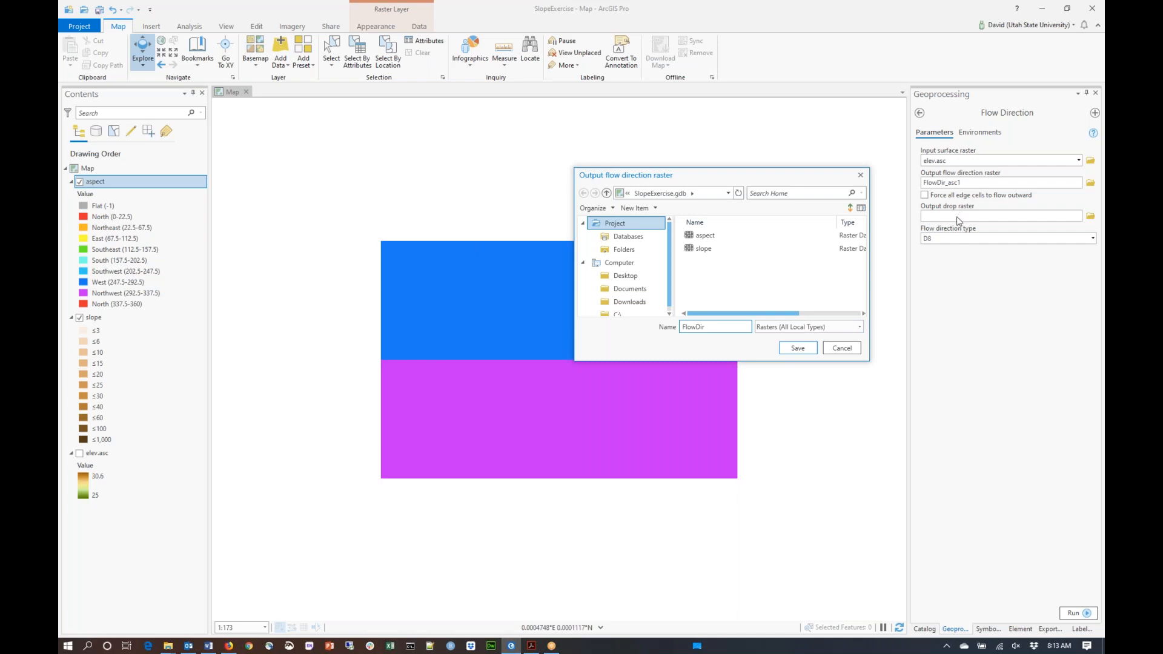
{"action": "left_click", "coordinate": [798, 349]}
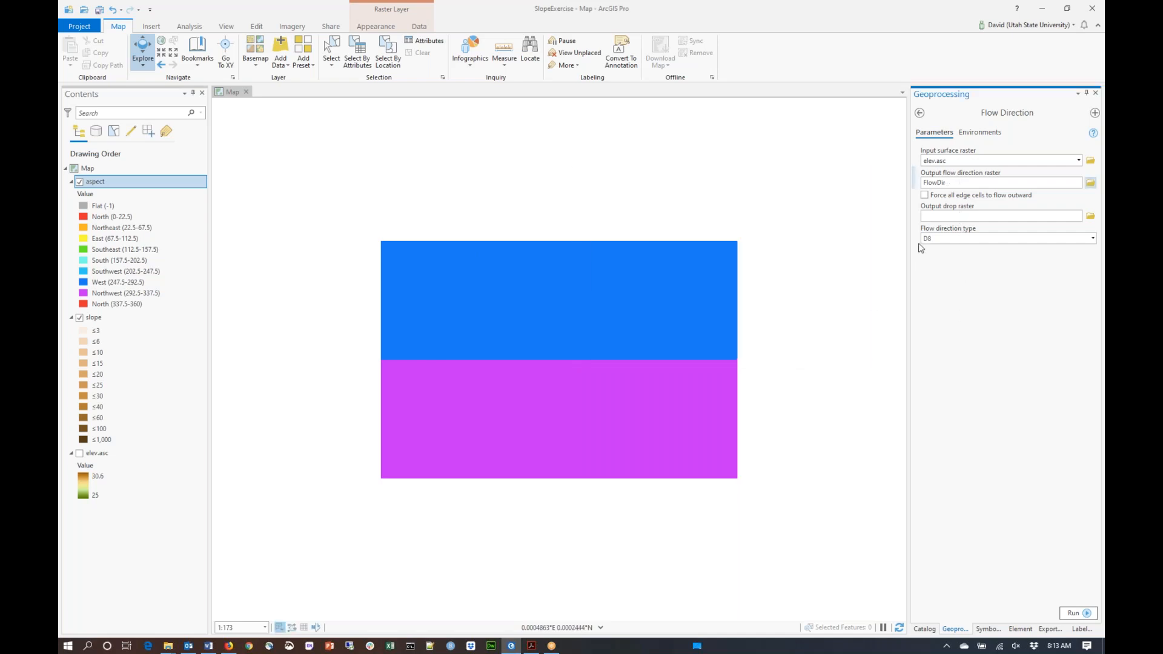
{"action": "left_click", "coordinate": [945, 215]}
{"action": "left_click", "coordinate": [1091, 216]}
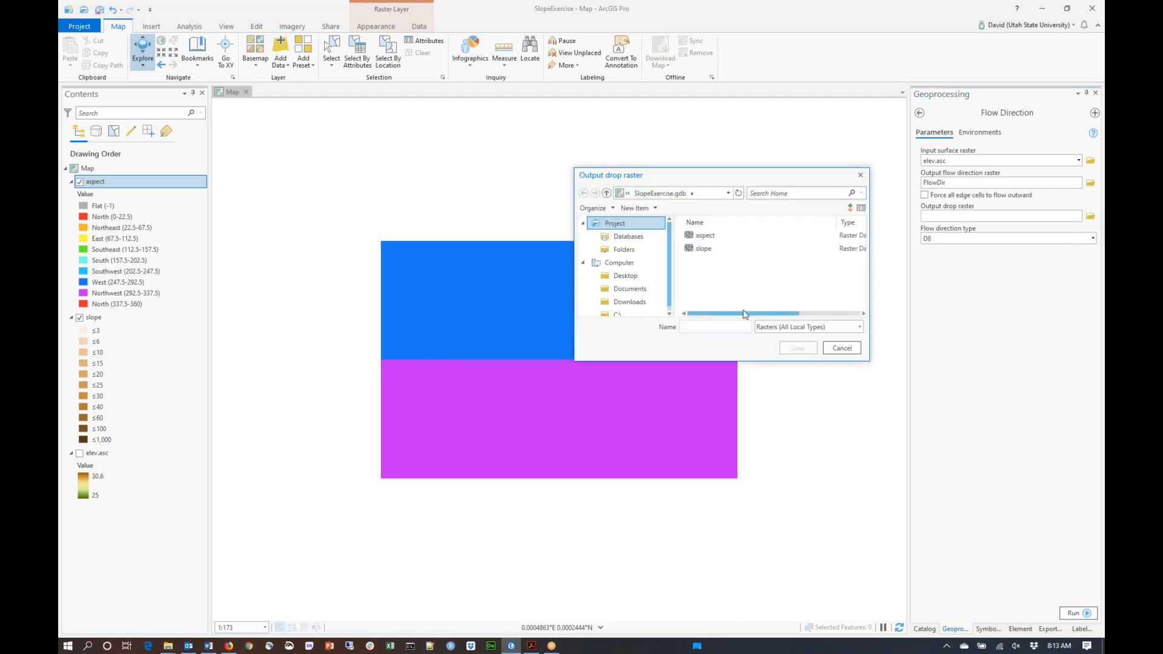
{"action": "type", "text": "PercDrop"}
{"action": "left_click", "coordinate": [798, 348]}
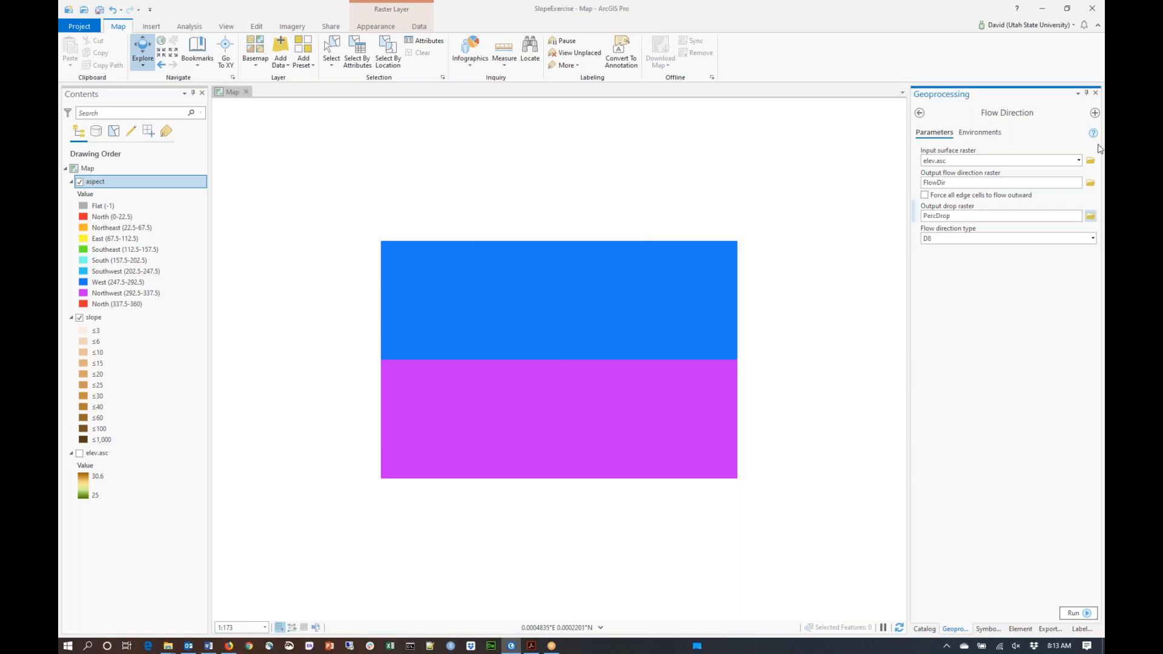
Open the Flow Direction help page and read the usage notes on D8 direction codes and the drop raster.
{"action": "left_click", "coordinate": [1092, 132]}
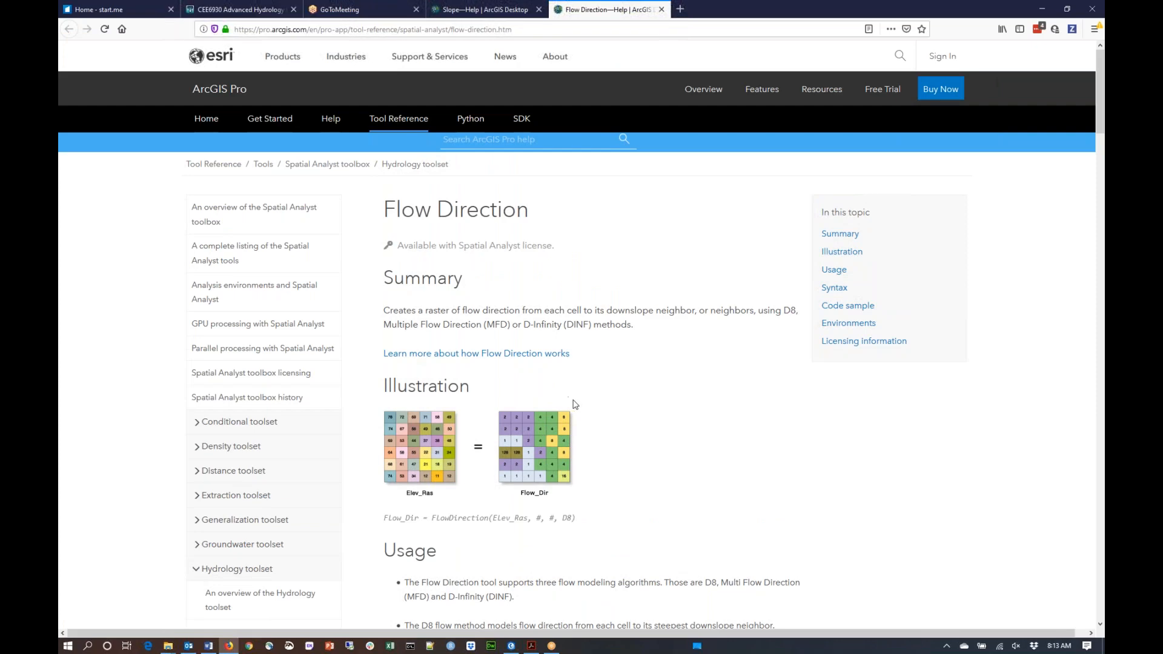
{"action": "scroll", "coordinate": [660, 403], "scroll_direction": "down", "scroll_amount": 5}
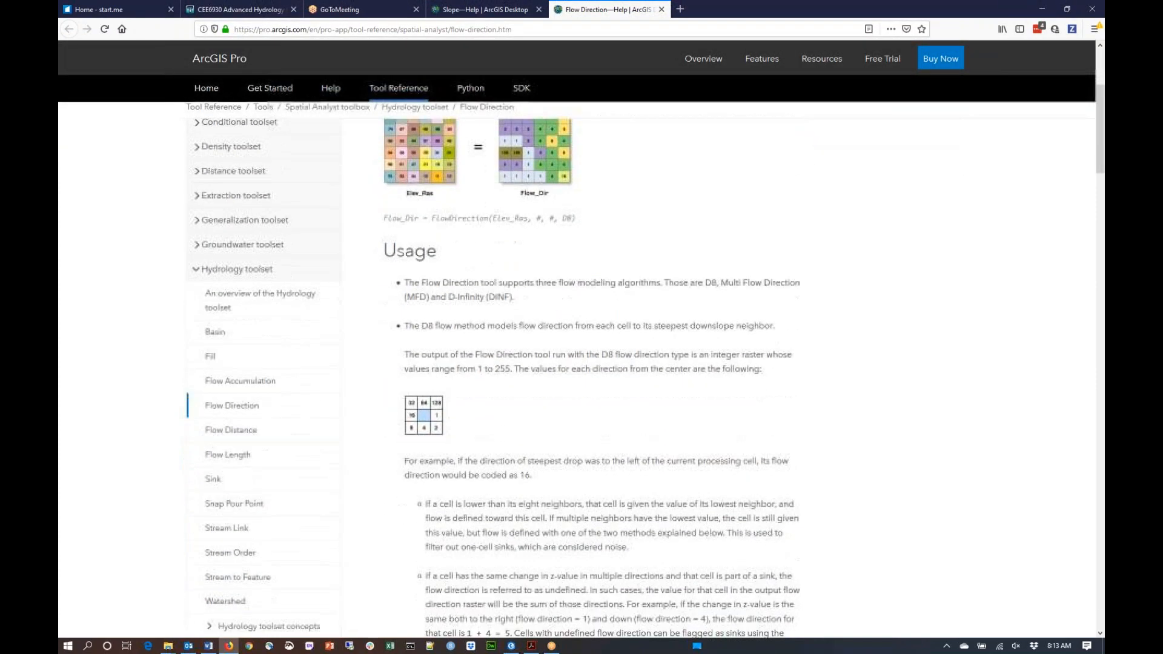
{"action": "scroll", "coordinate": [645, 401], "scroll_direction": "down", "scroll_amount": 5}
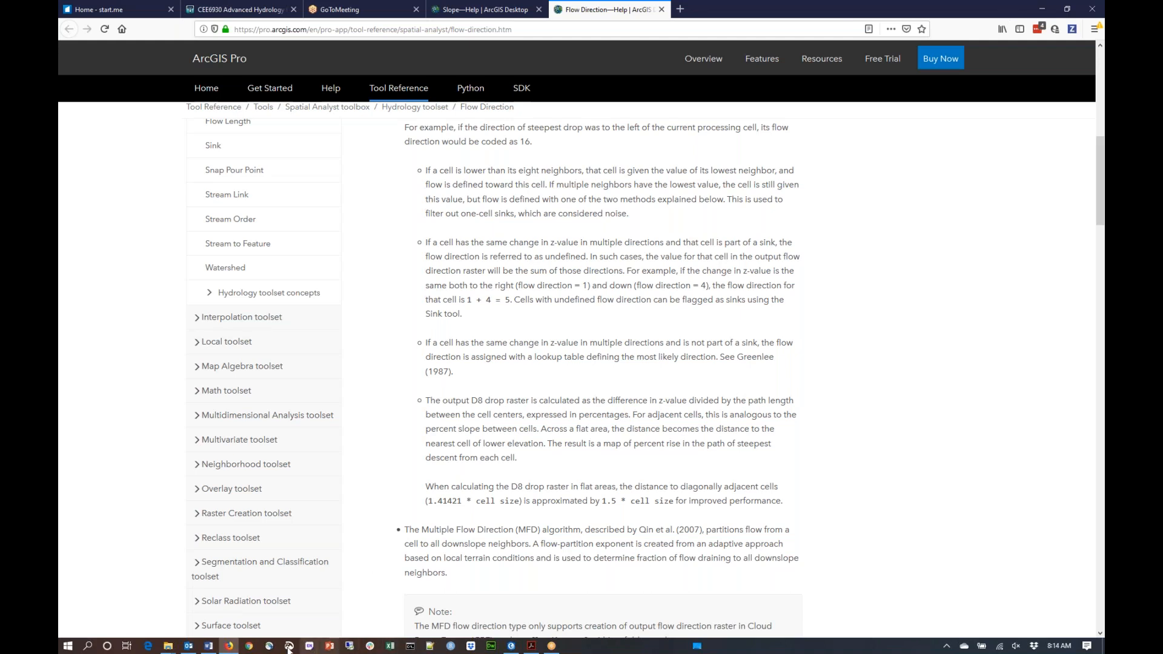
Switch back to ArcGIS Pro and run the Flow Direction tool with the D8 flow direction type.
{"action": "left_click", "coordinate": [511, 646]}
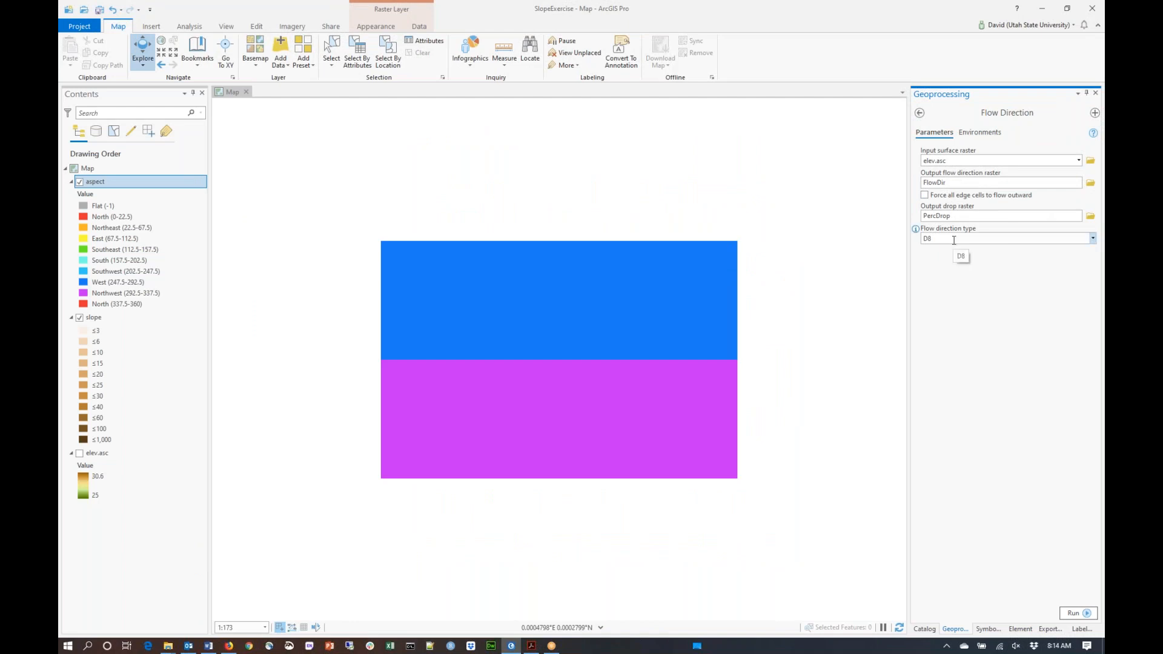
{"action": "left_click", "coordinate": [1094, 244]}
{"action": "left_click", "coordinate": [1087, 617]}
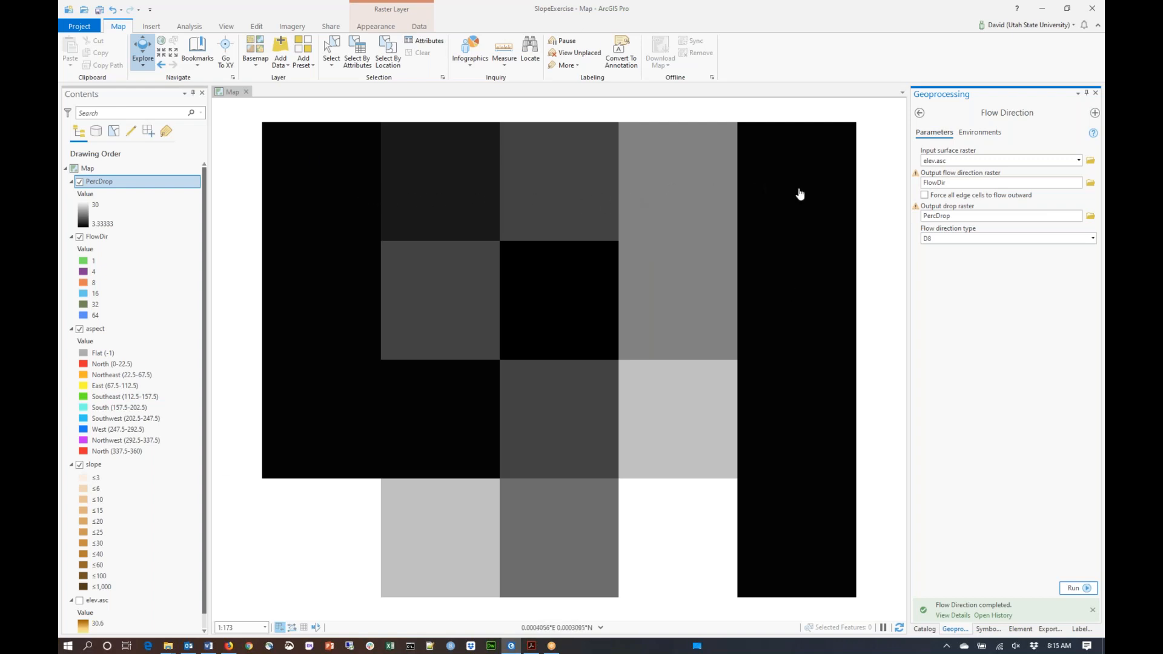
Inspect the PercDrop, FlowDir, aspect and slope values of the two middle-column cells, enlarging the pop-up's layer list.
{"action": "left_click", "coordinate": [580, 318]}
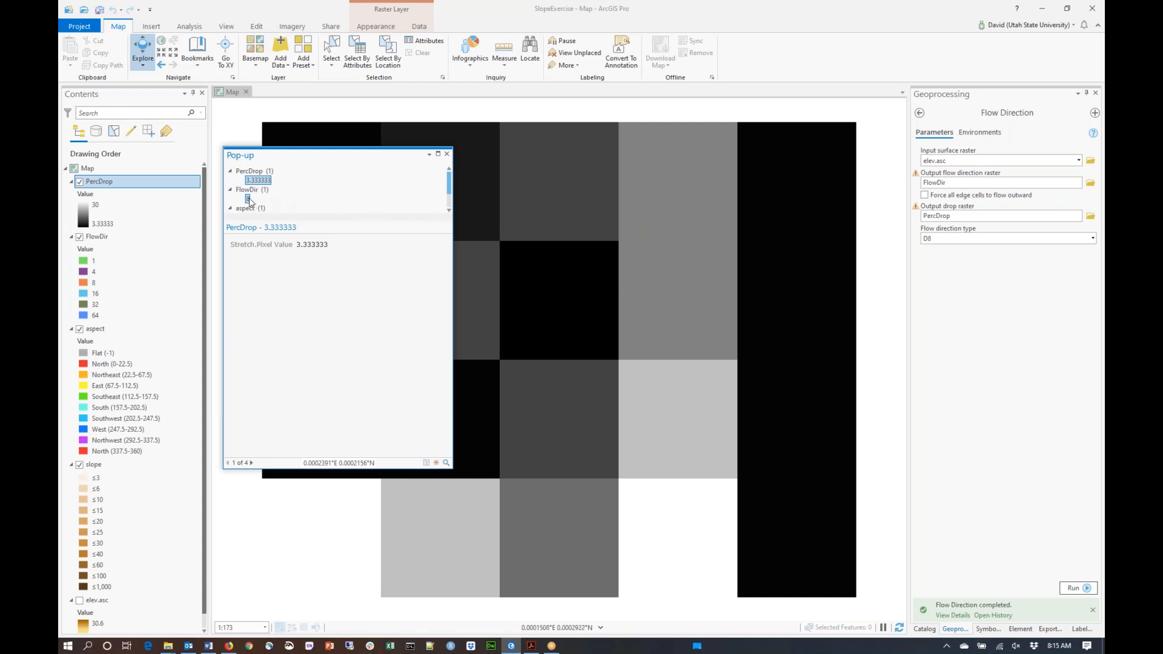
{"action": "left_click_drag", "start_coordinate": [333, 218], "coordinate": [341, 282]}
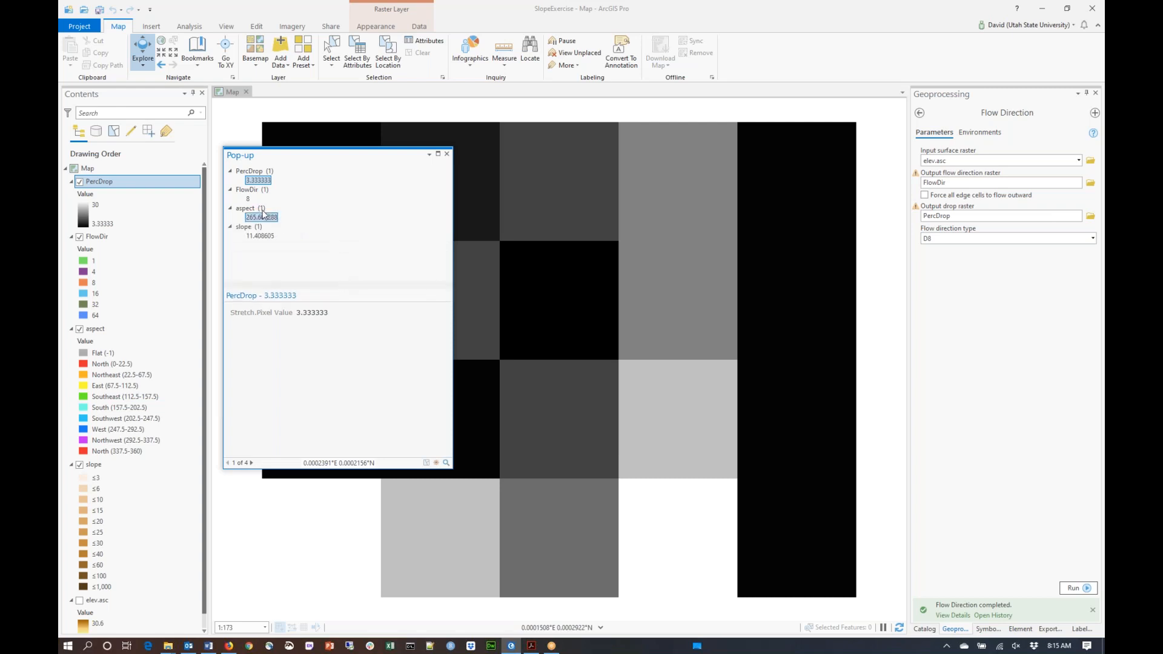
{"action": "left_click", "coordinate": [560, 409]}
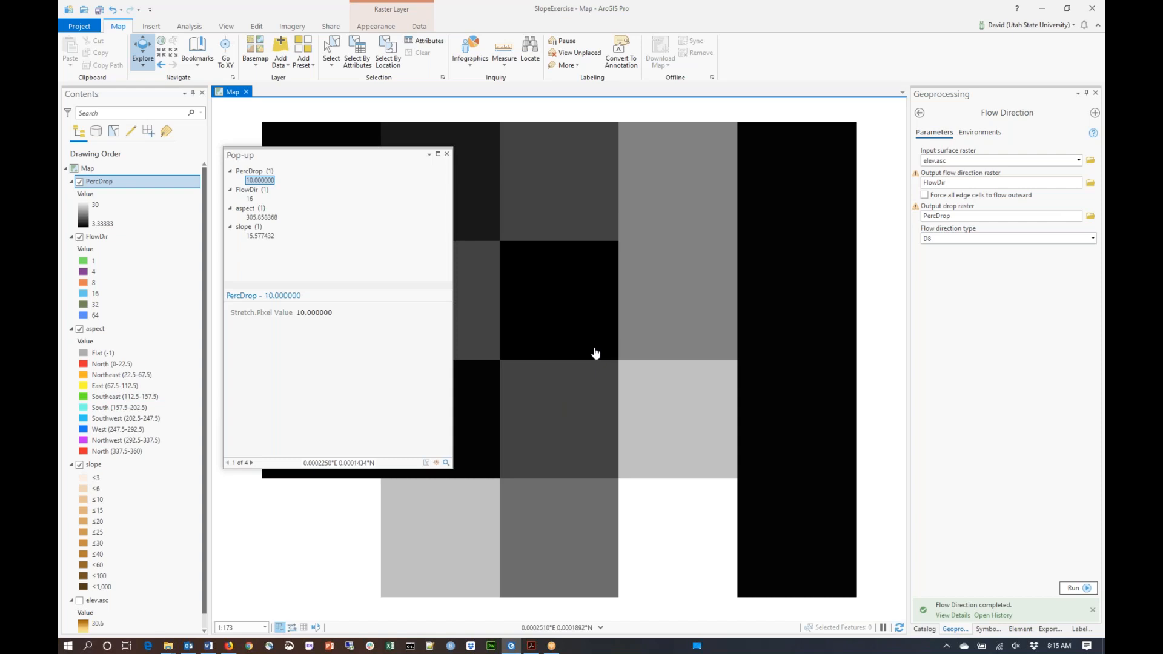
Run Flow Direction on elev.asc with the DINF type, naming the outputs FlowDirDinf and PercDropDinf.
{"action": "left_click", "coordinate": [1093, 239]}
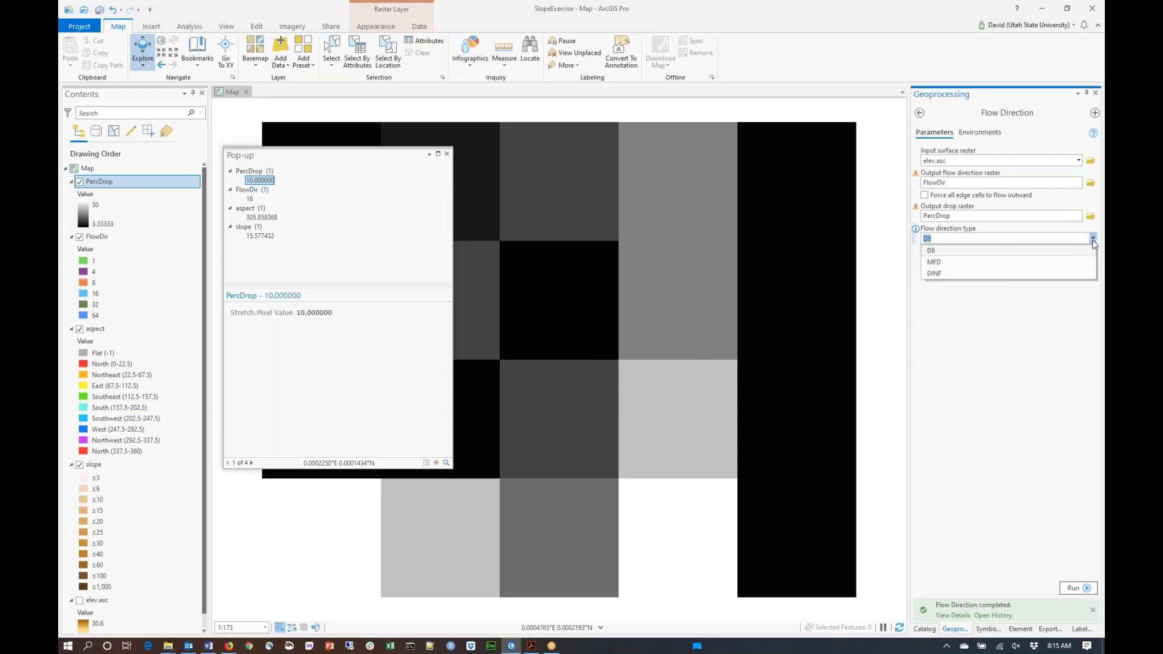
{"action": "left_click", "coordinate": [1060, 275]}
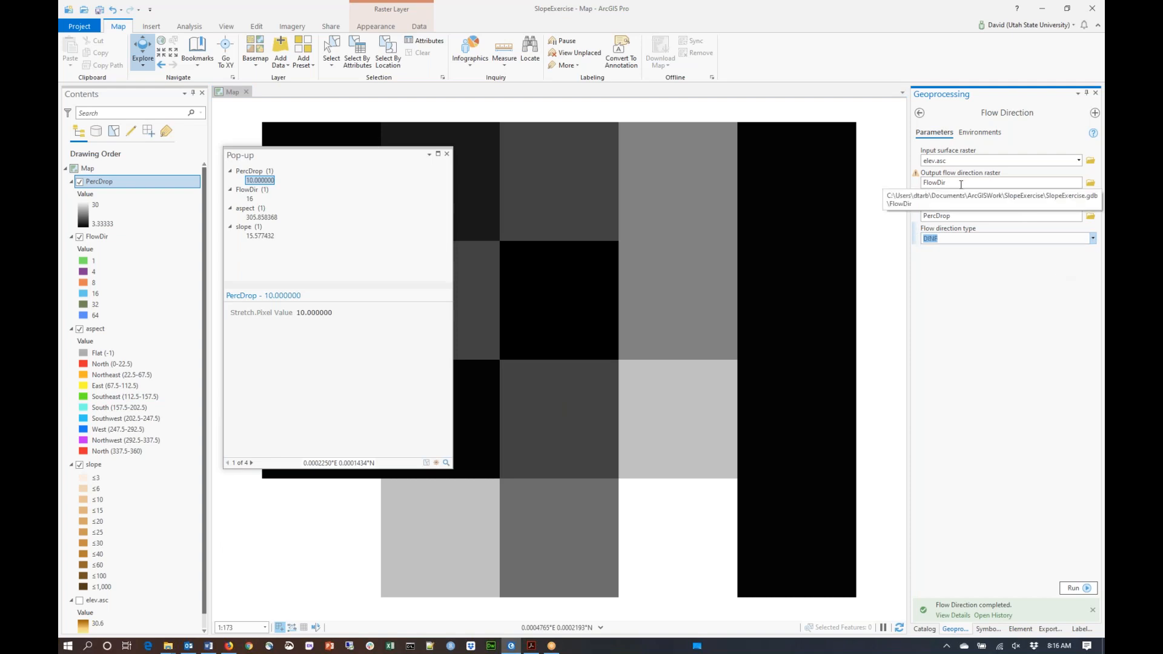
{"action": "left_click", "coordinate": [961, 183]}
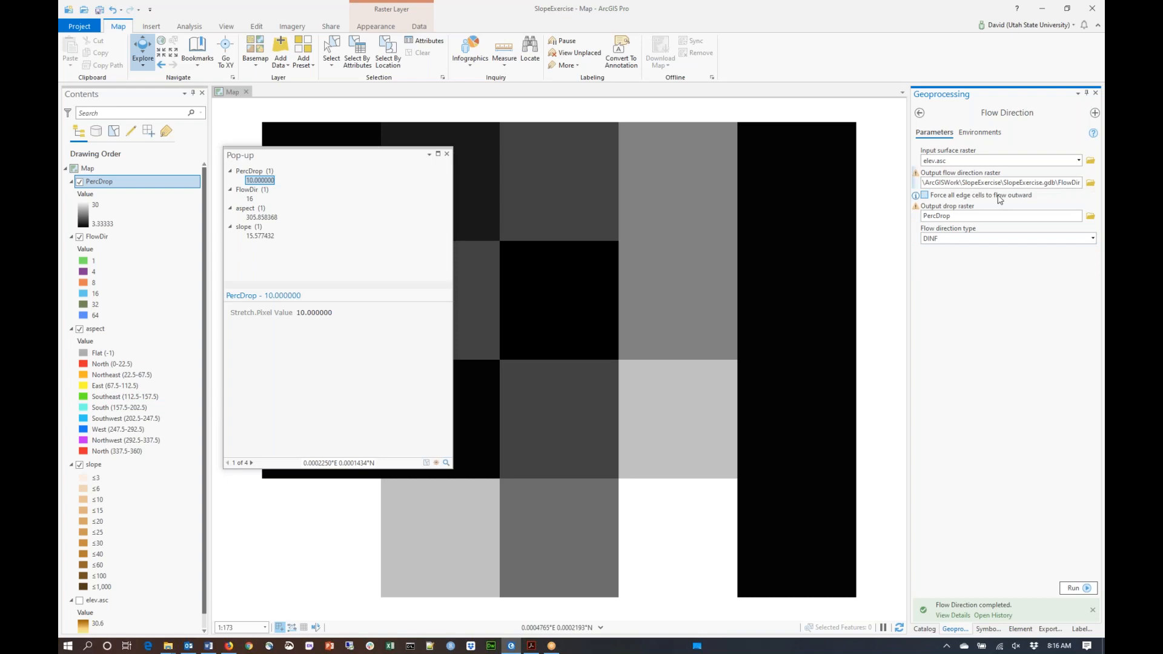
{"action": "type", "text": "Dinf"}
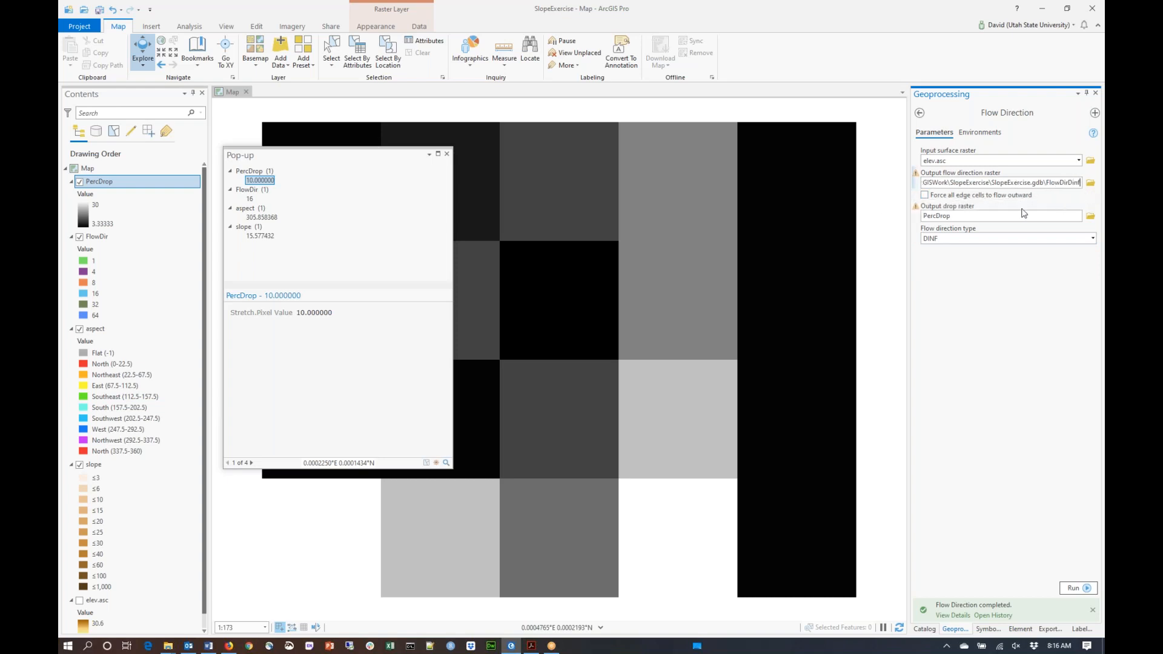
{"action": "left_click", "coordinate": [993, 217]}
{"action": "type", "text": "Dinf"}
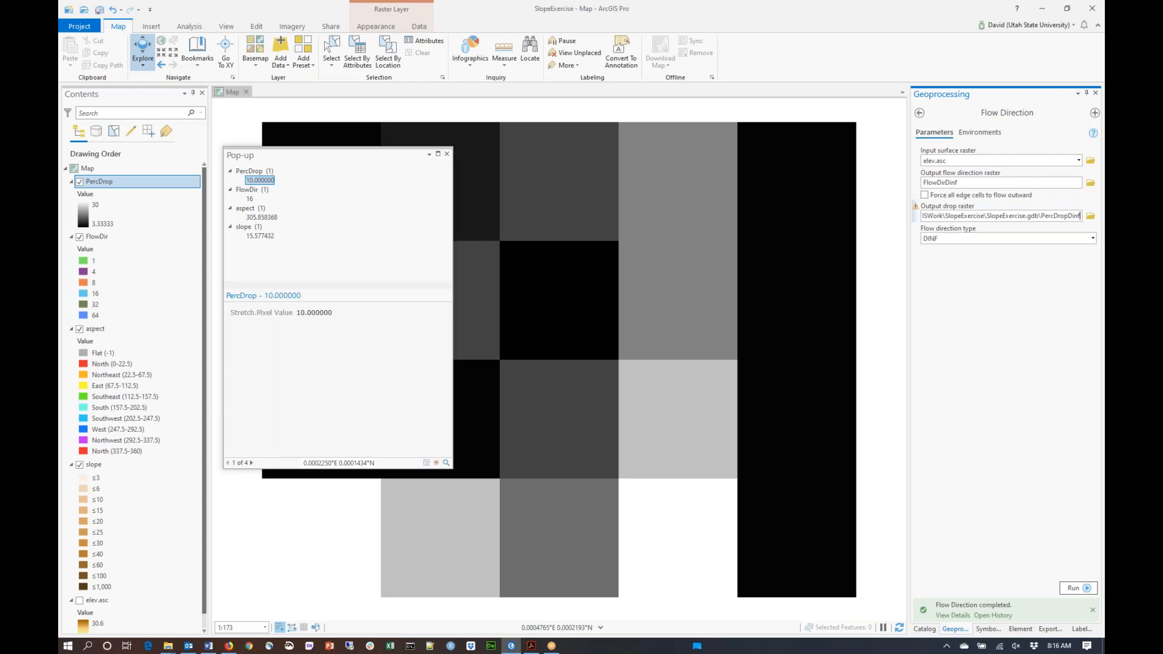
{"action": "left_click", "coordinate": [1004, 275]}
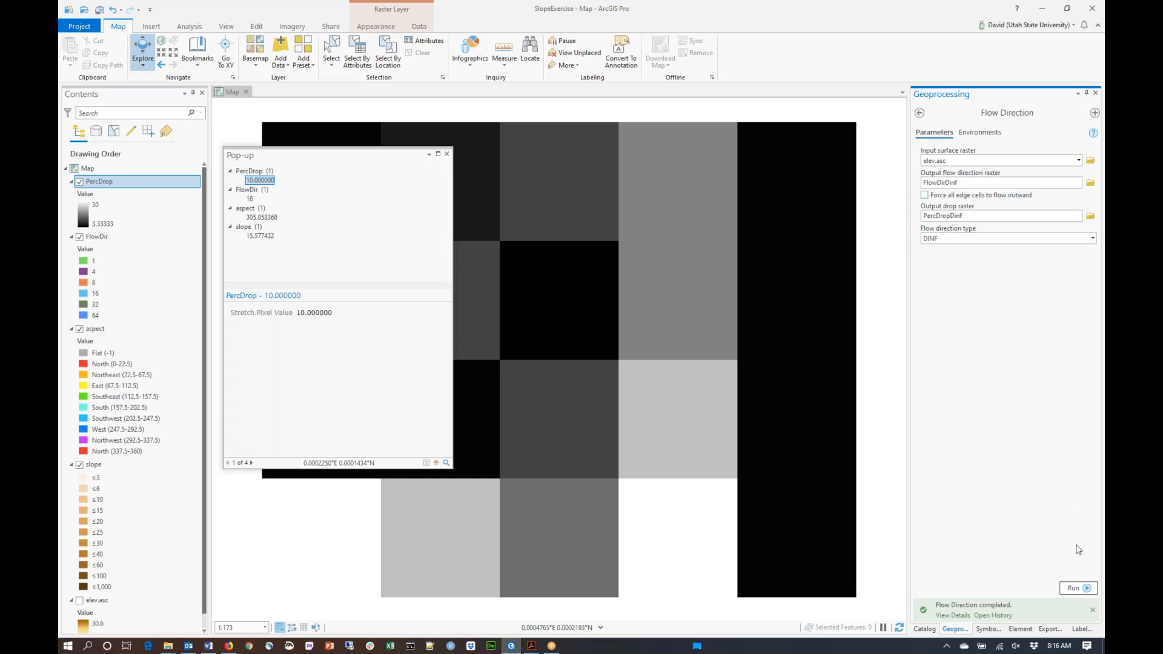
{"action": "left_click", "coordinate": [1087, 589]}
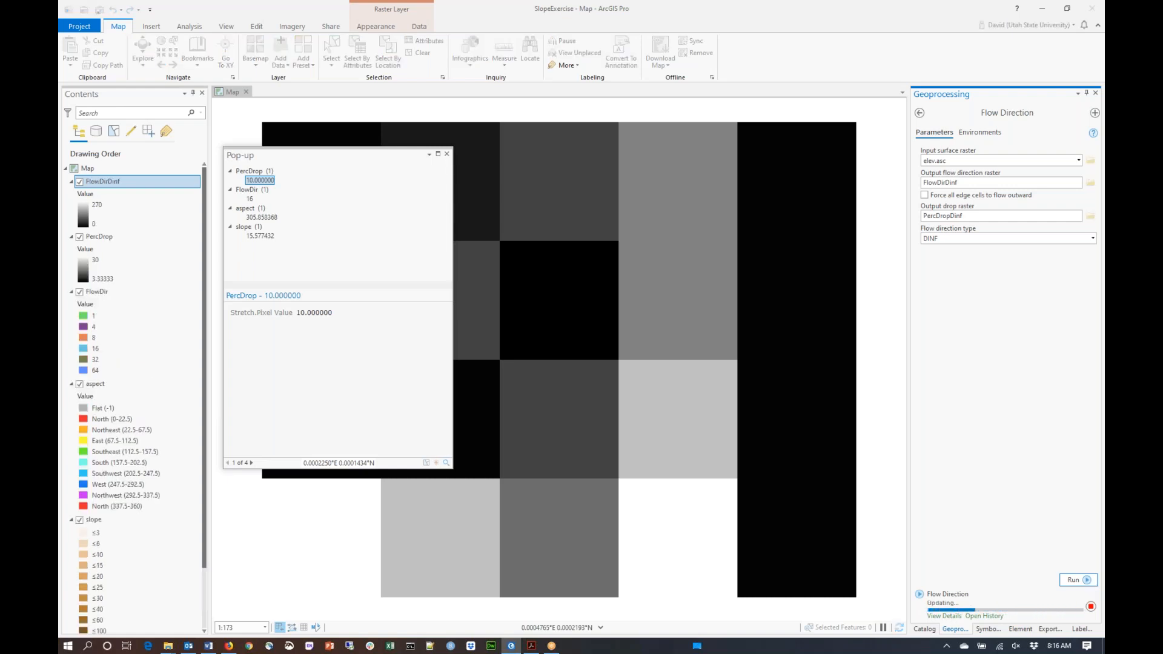
Inspect the PercDropDinf and FlowDirDinf values of the two middle-column cells alongside the D8 results.
{"action": "left_click", "coordinate": [572, 315]}
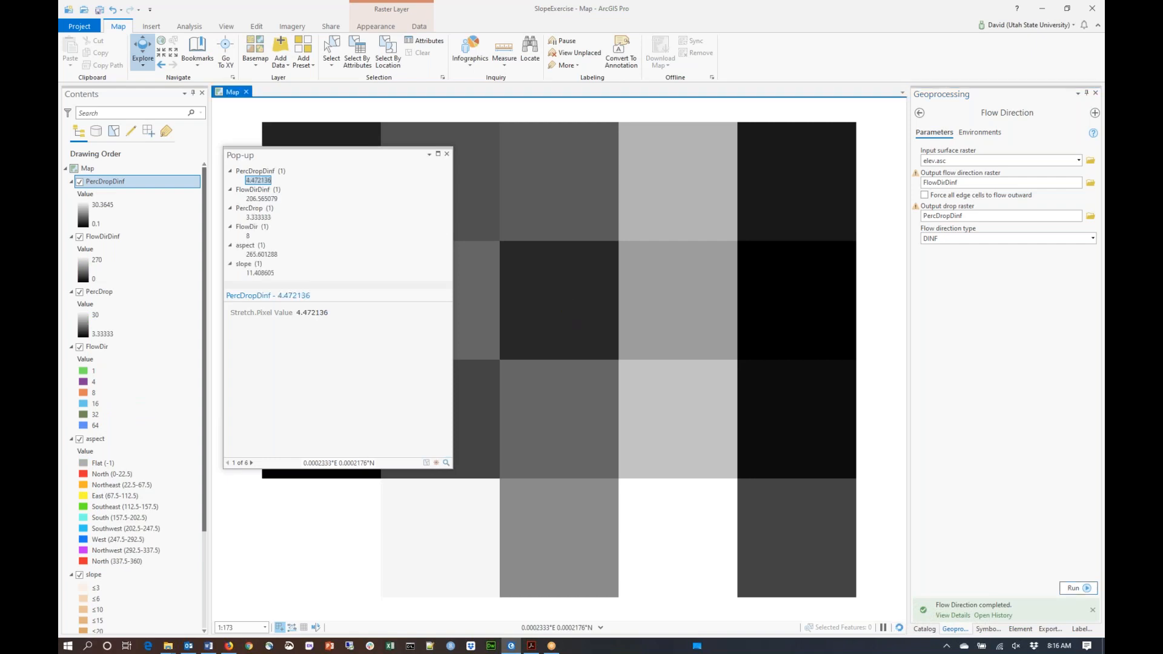
{"action": "left_click", "coordinate": [264, 173]}
{"action": "left_click", "coordinate": [545, 411]}
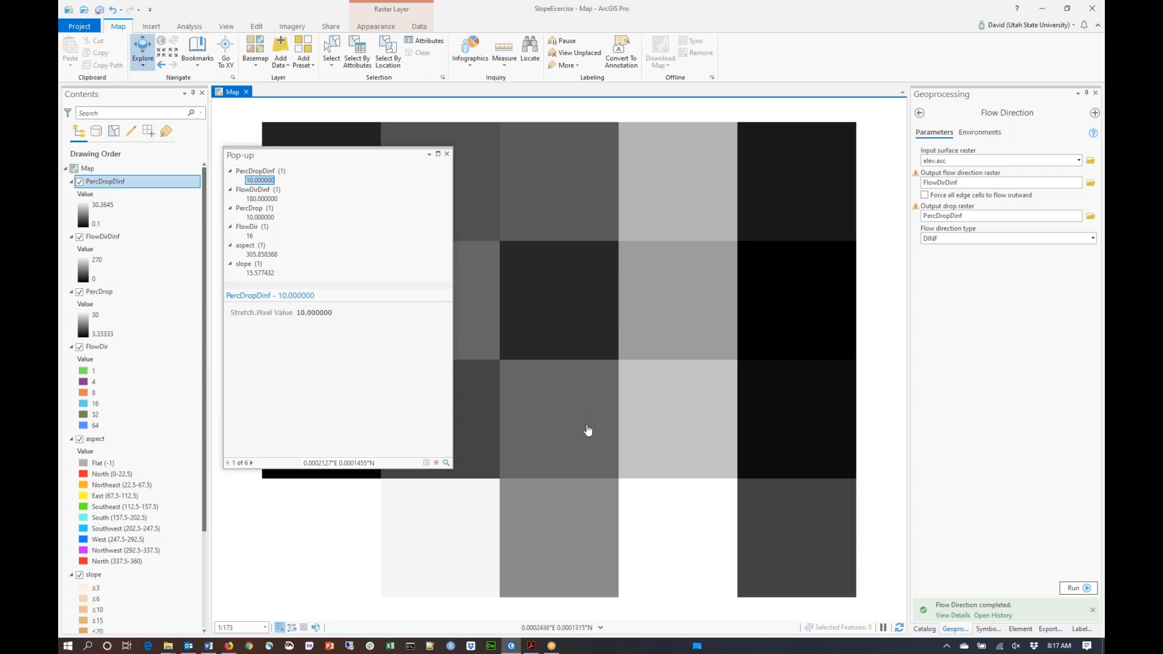
Check the ModelBuilder section of SlopeExercise.pdf in Adobe Acrobat, return to ArcGIS Pro and close the pixel value pop-up.
{"action": "left_click", "coordinate": [533, 645]}
{"action": "left_click_drag", "start_coordinate": [1057, 147], "coordinate": [1039, 325]}
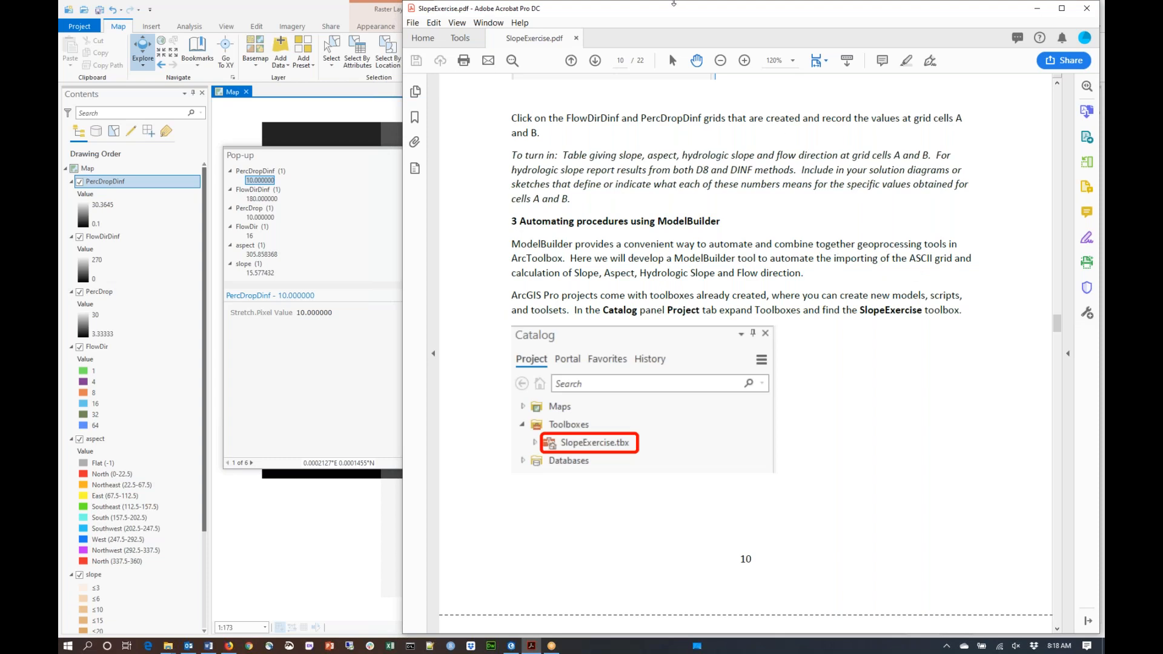
{"action": "left_click", "coordinate": [1038, 10]}
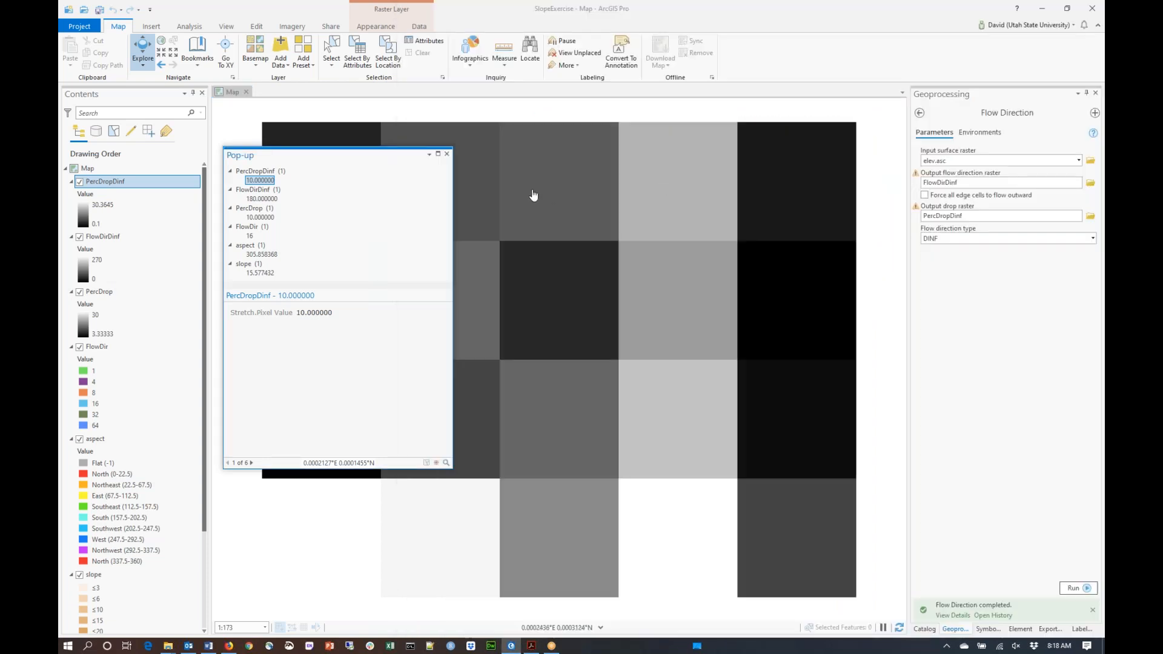
{"action": "left_click", "coordinate": [447, 155]}
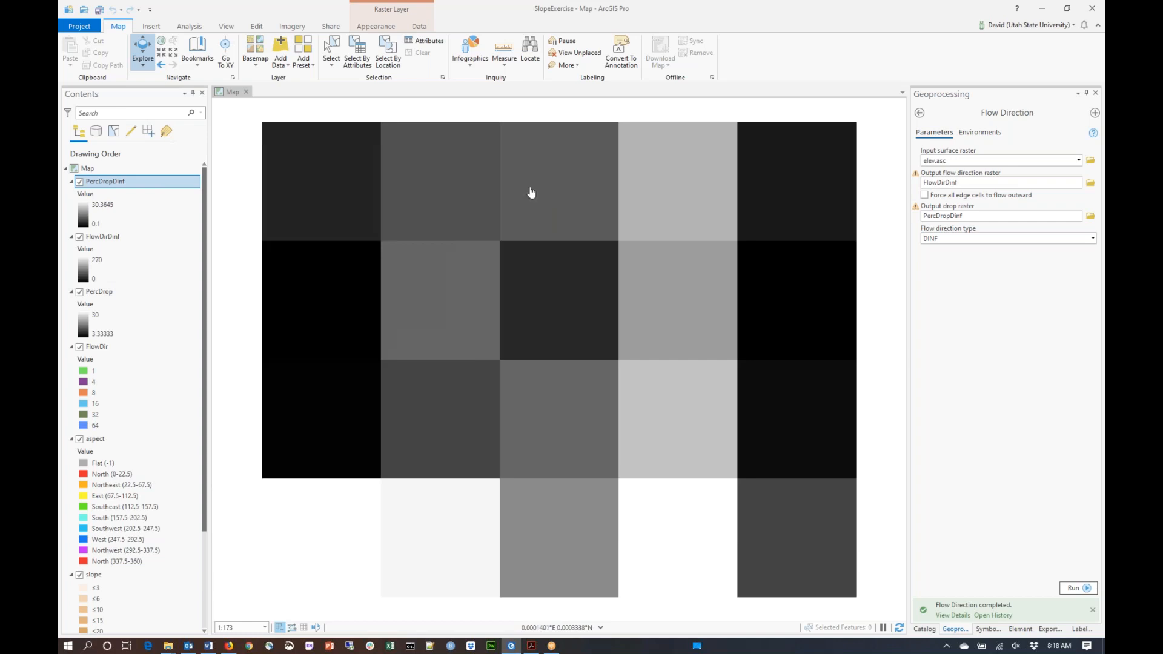
Create a new model in the project's SlopeExercise.tbx toolbox.
{"action": "left_click", "coordinate": [925, 630]}
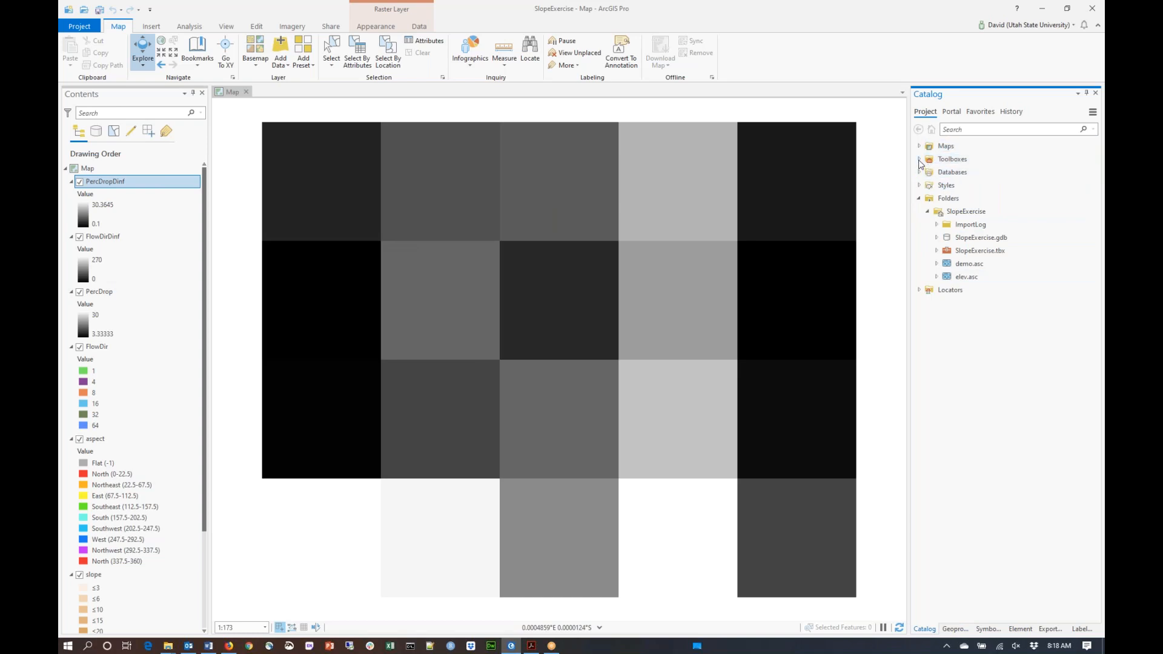
{"action": "double_click", "coordinate": [950, 161]}
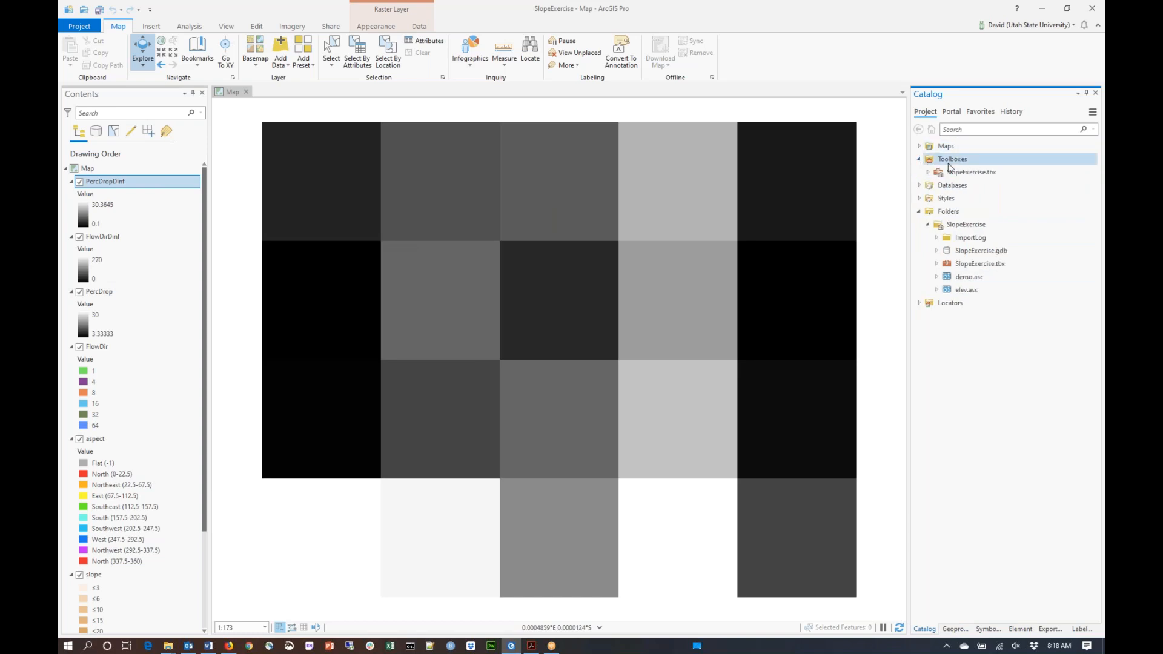
{"action": "left_click", "coordinate": [968, 172]}
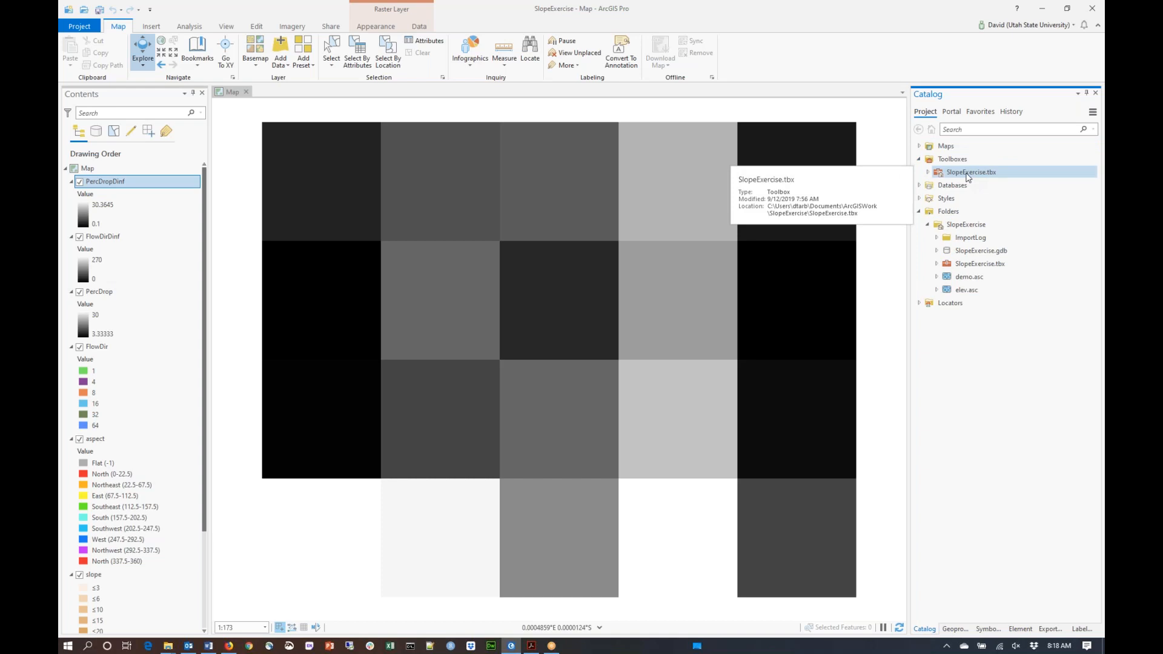
{"action": "right_click", "coordinate": [967, 175]}
{"action": "mouse_move", "coordinate": [990, 182]}
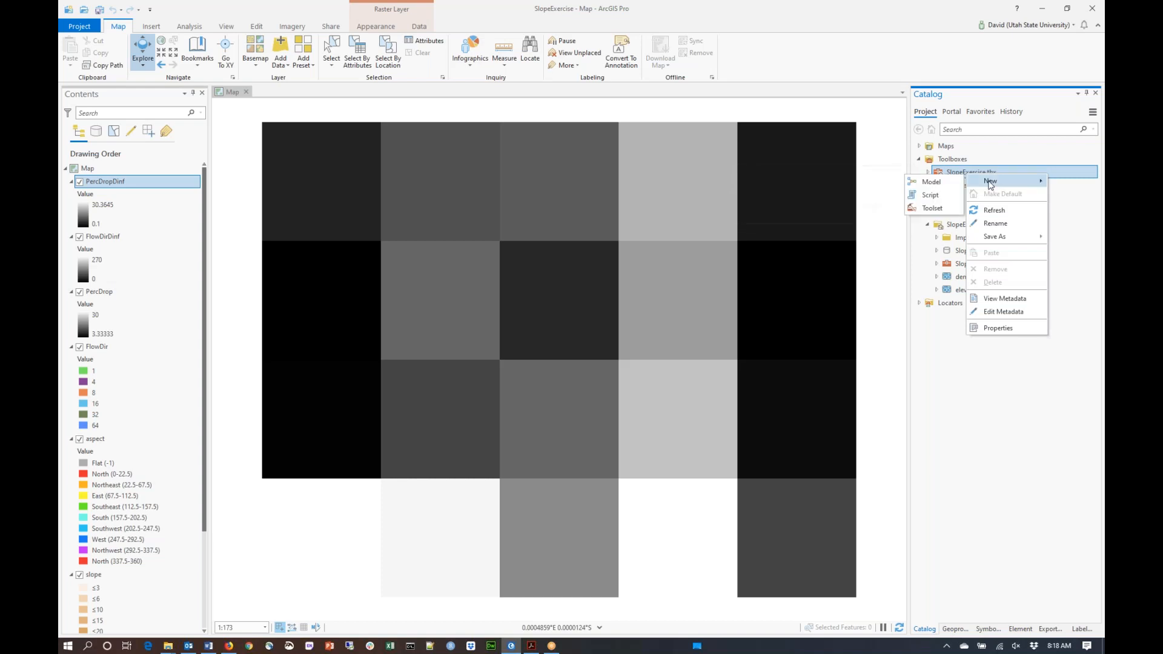
{"action": "left_click", "coordinate": [950, 189]}
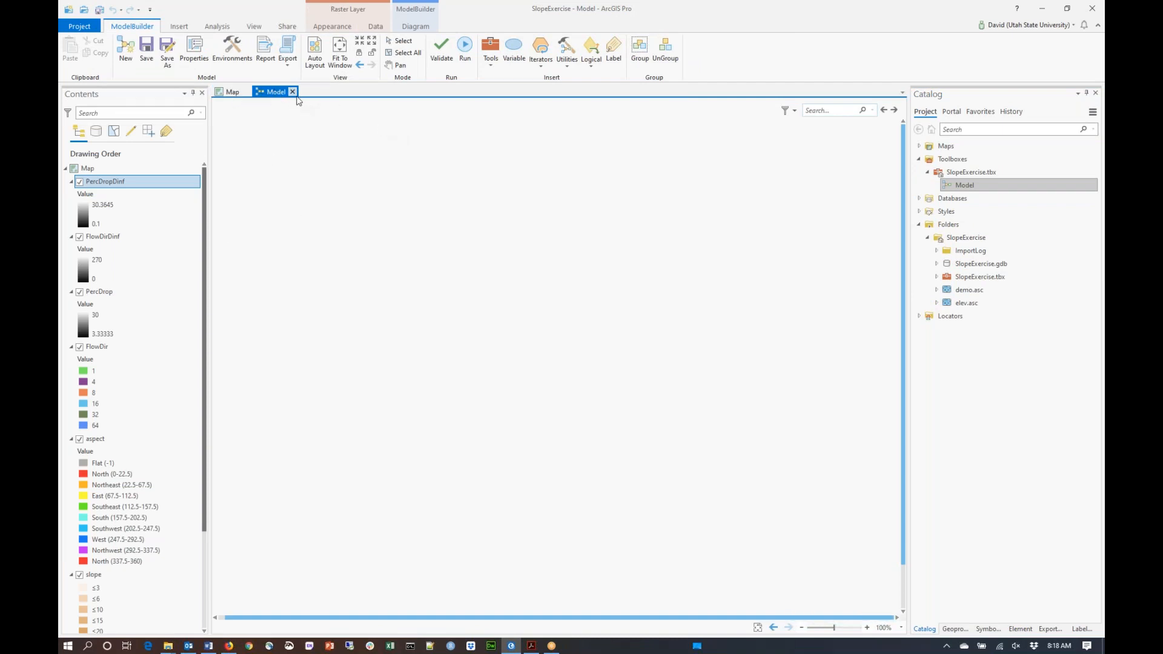
{"action": "left_click", "coordinate": [232, 93]}
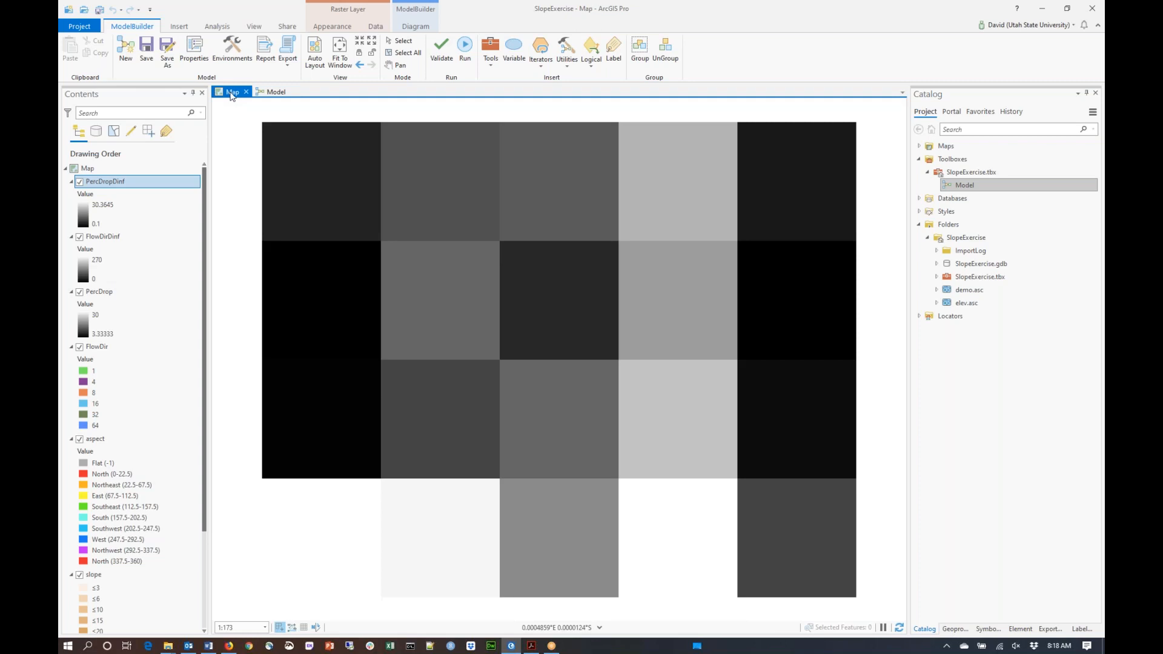
{"action": "left_click", "coordinate": [274, 92]}
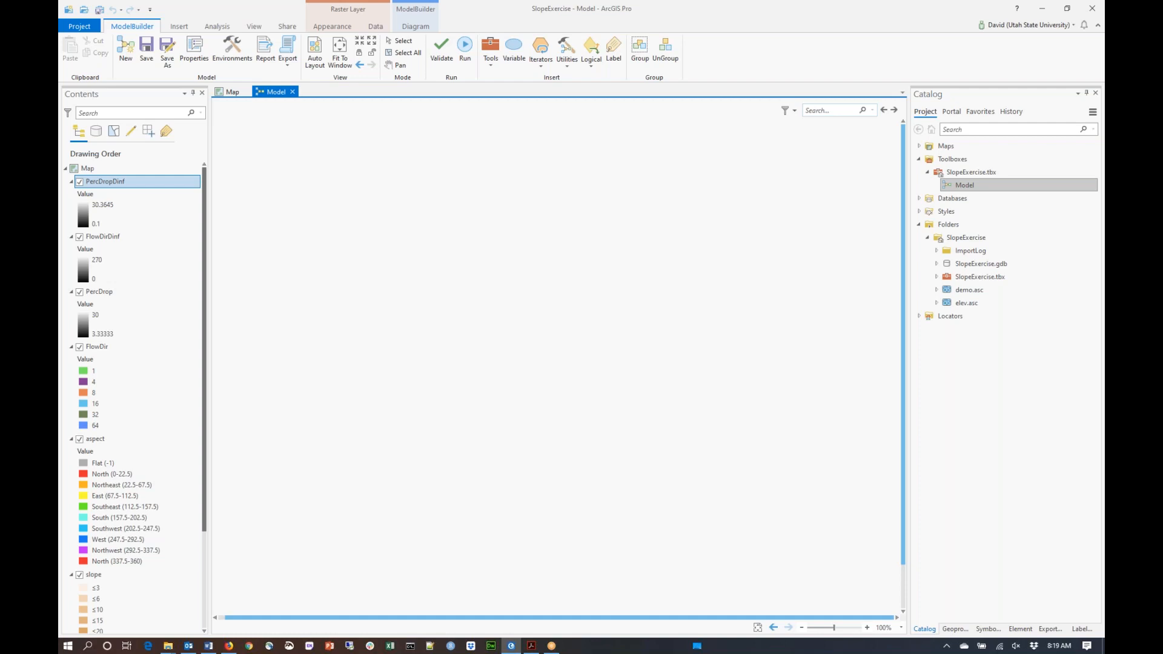
Add the ASCII to Raster tool from the Conversion Tools' To Raster toolset to the empty model.
{"action": "left_click", "coordinate": [954, 630]}
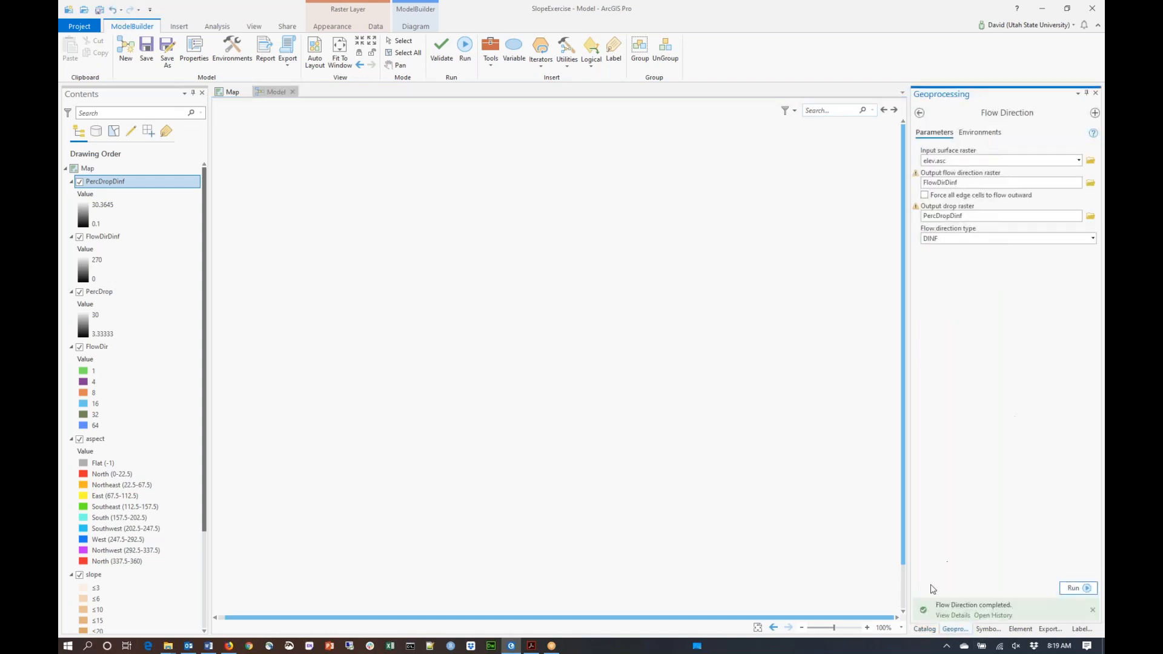
{"action": "left_click", "coordinate": [921, 114]}
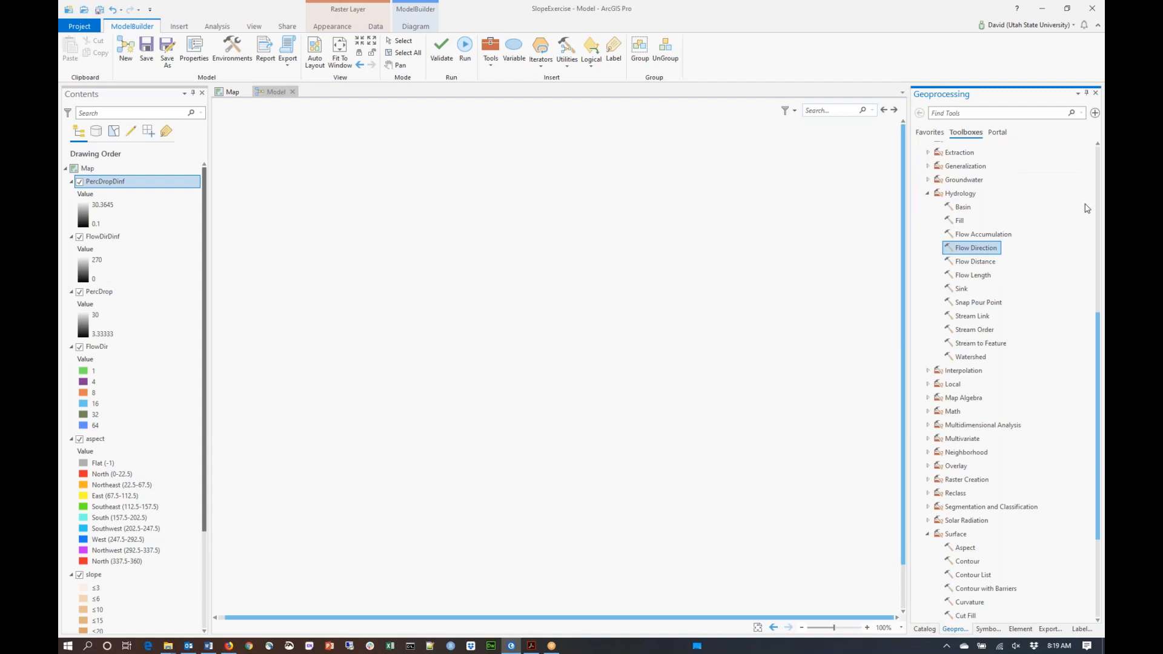
{"action": "left_click_drag", "start_coordinate": [1099, 327], "coordinate": [1100, 240]}
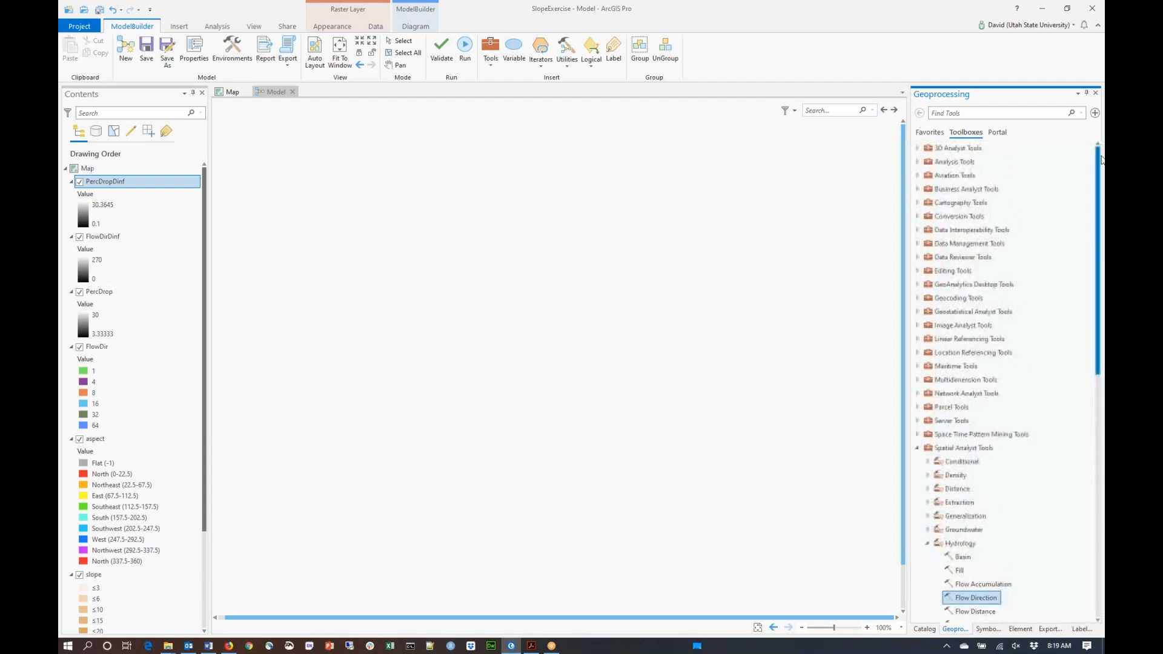
{"action": "scroll", "coordinate": [920, 220], "scroll_direction": "up", "scroll_amount": 1}
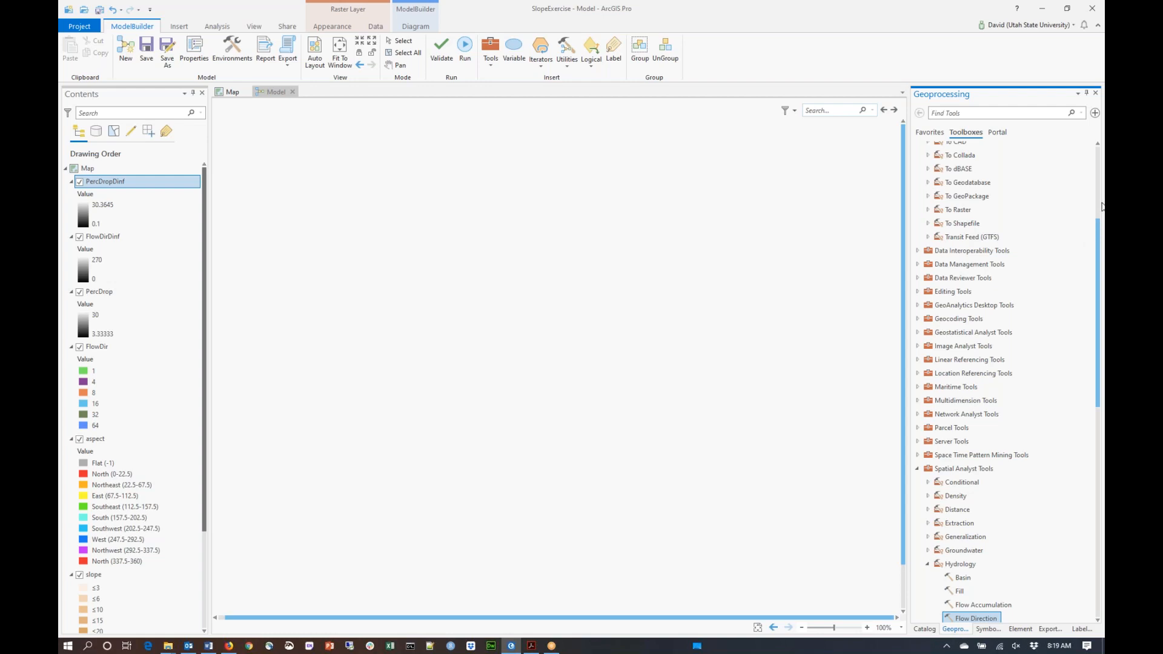
{"action": "left_click_drag", "start_coordinate": [1099, 234], "coordinate": [1101, 173]}
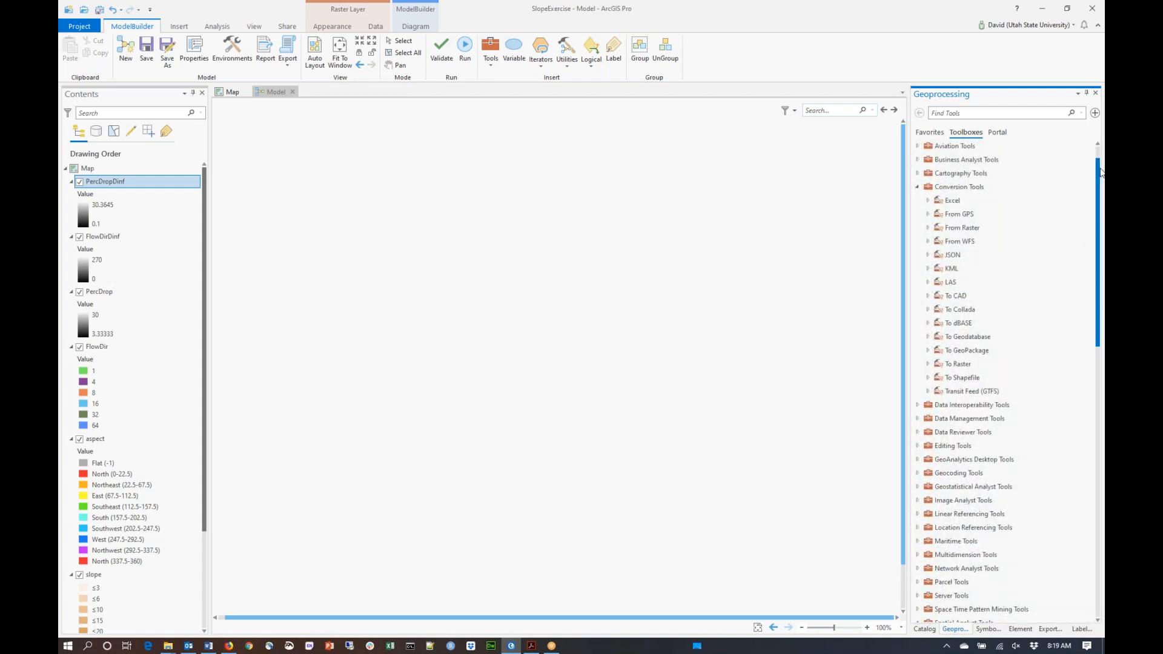
{"action": "left_click", "coordinate": [929, 365]}
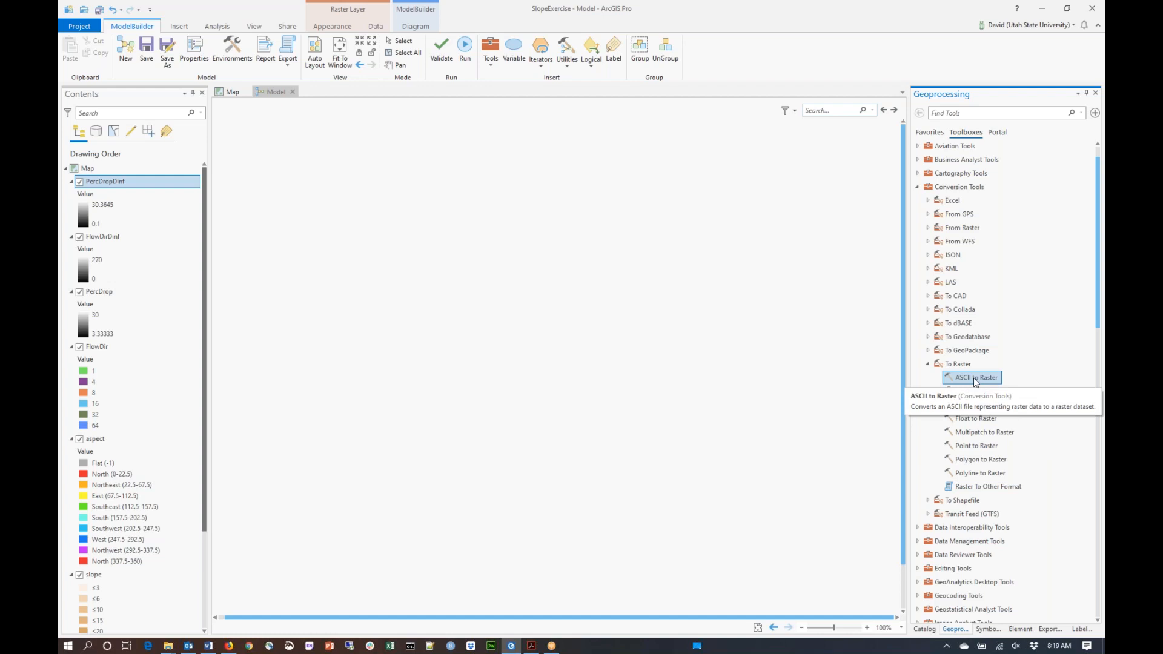
{"action": "left_click_drag", "start_coordinate": [975, 380], "coordinate": [361, 261]}
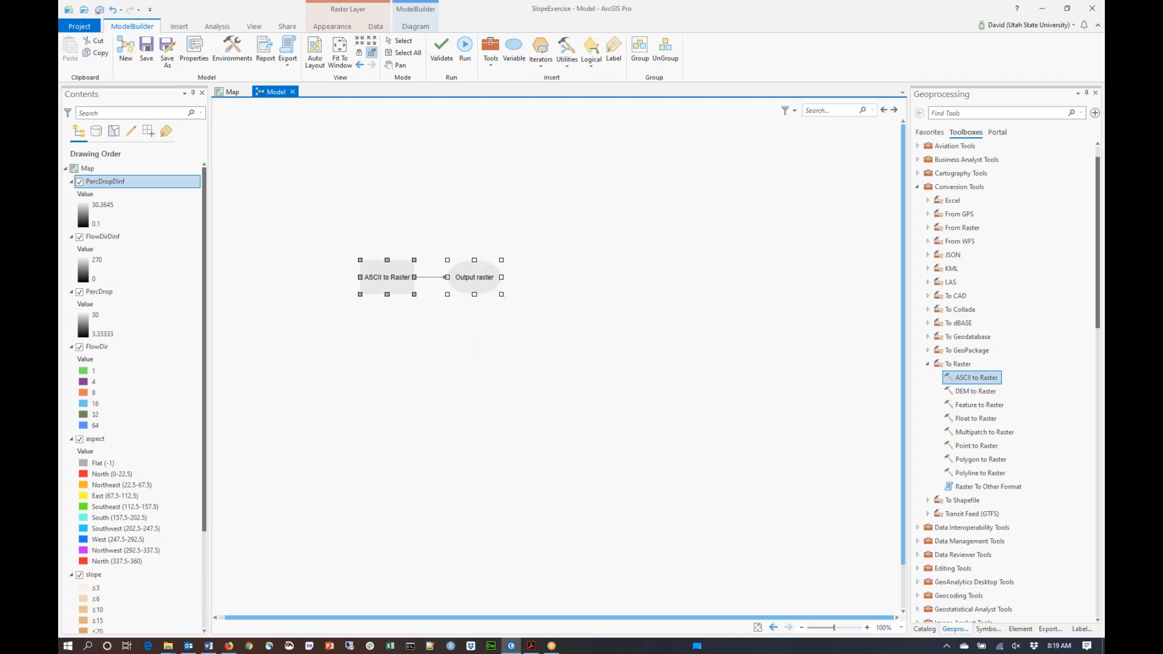
Set the ASCII to Raster tool's input file to elev.asc from the ArcGISWork\SlopeExercise folder in Documents.
{"action": "double_click", "coordinate": [382, 279]}
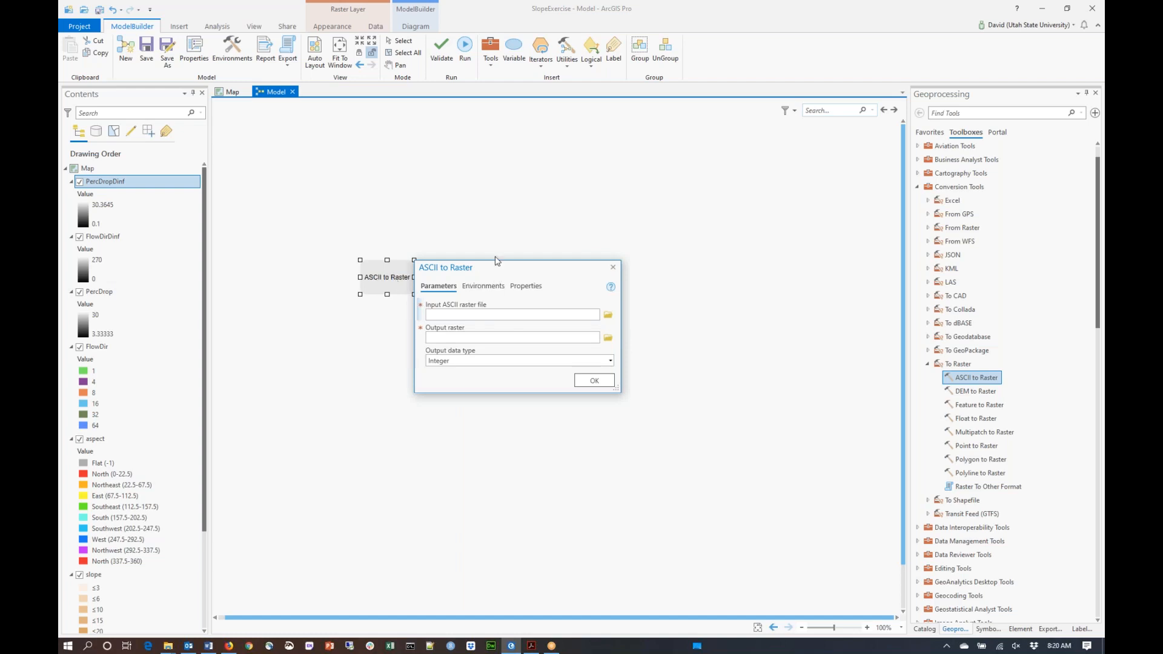
{"action": "left_click", "coordinate": [608, 315]}
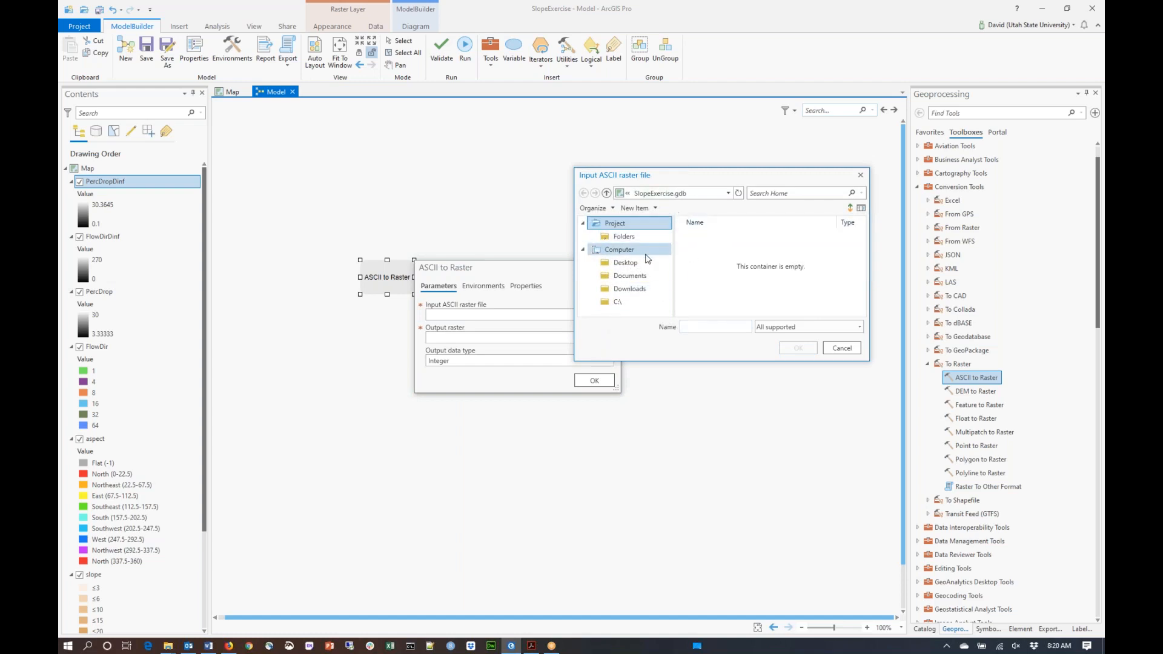
{"action": "left_click", "coordinate": [608, 195]}
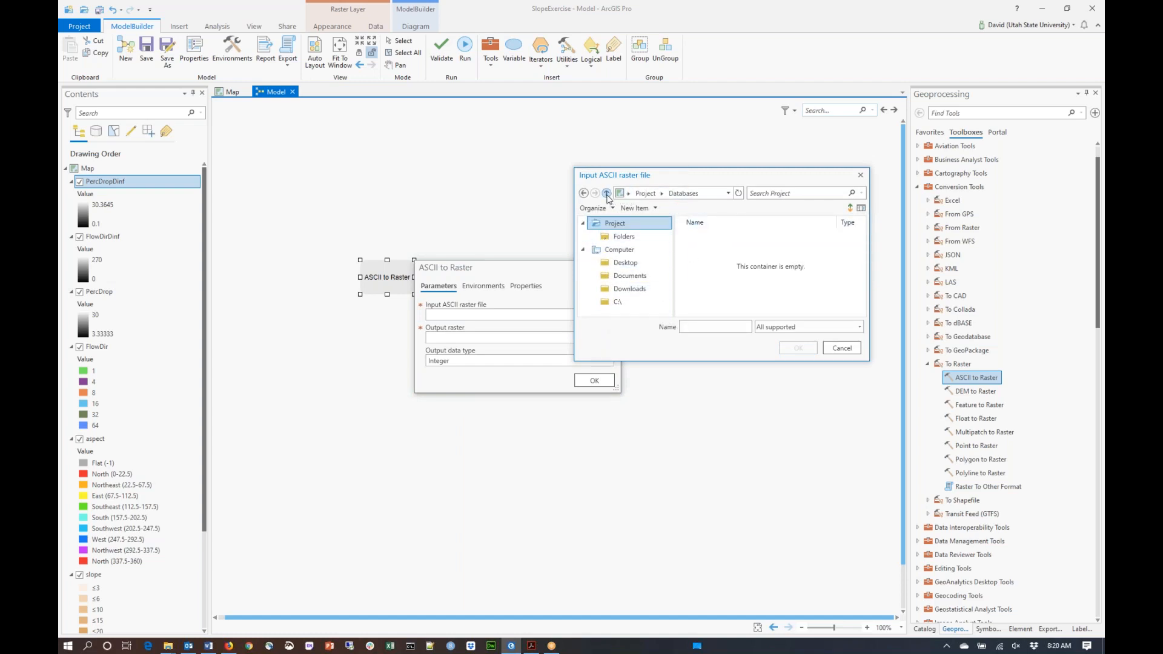
{"action": "left_click", "coordinate": [630, 277]}
{"action": "double_click", "coordinate": [702, 264]}
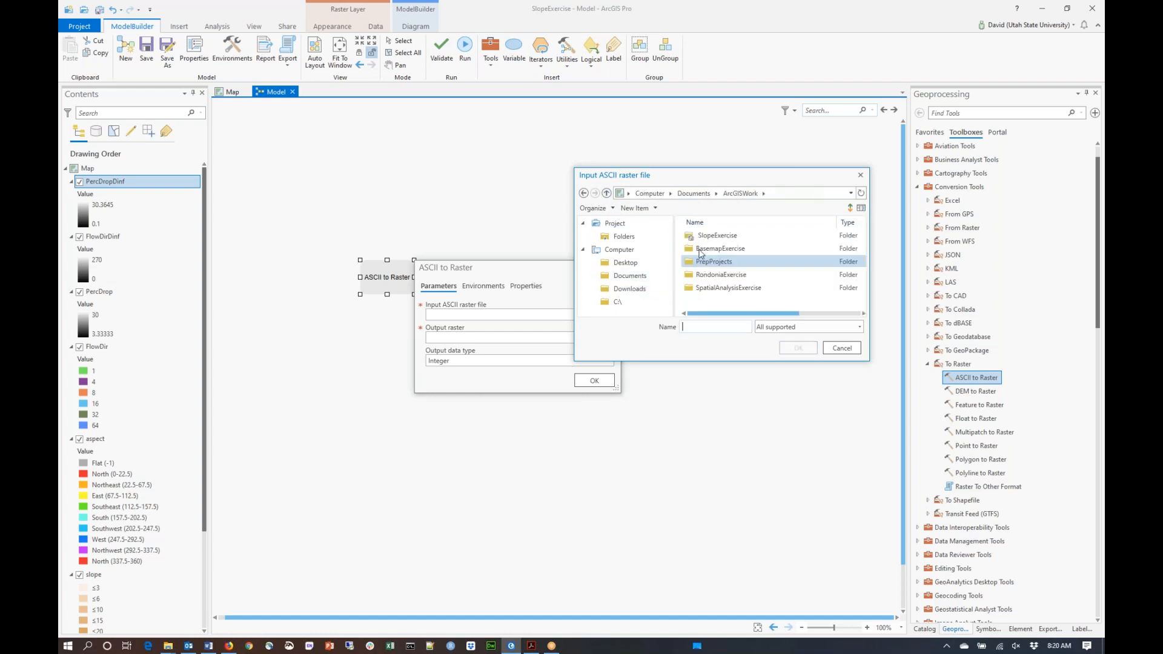
{"action": "double_click", "coordinate": [711, 236]}
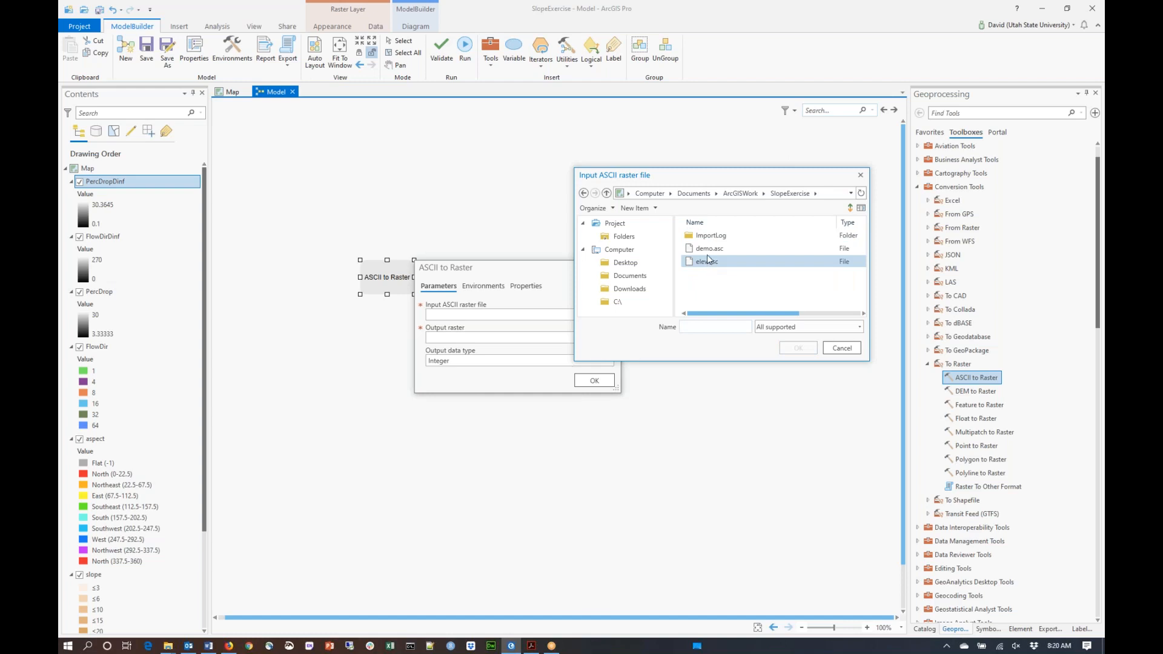
{"action": "left_click", "coordinate": [707, 264]}
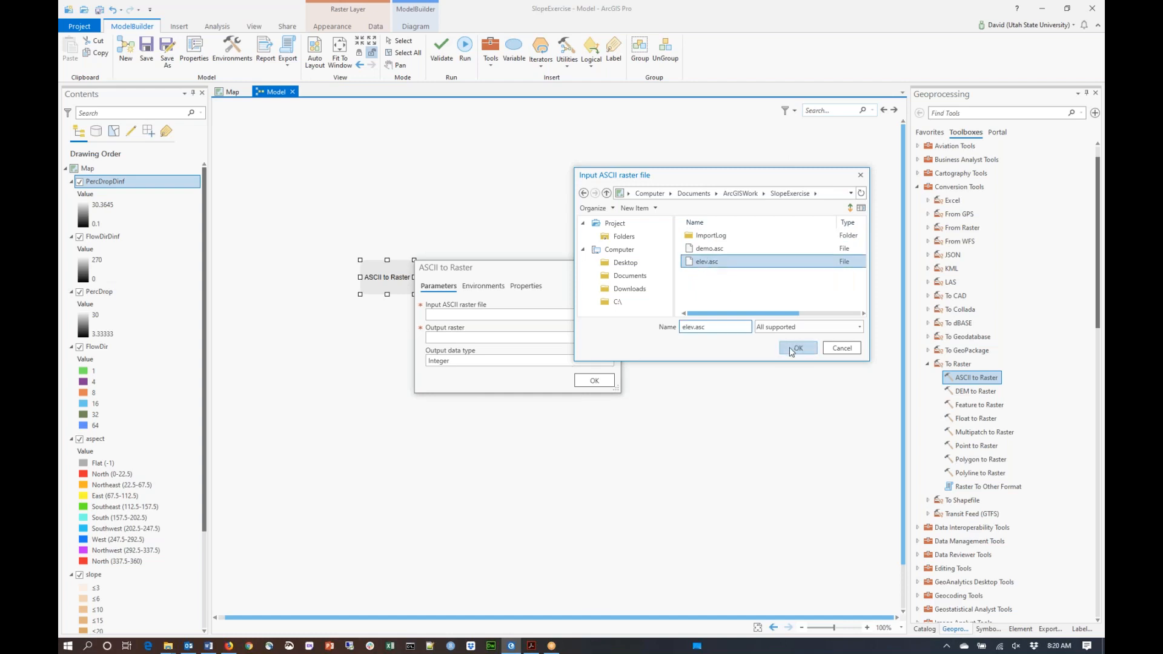
{"action": "left_click", "coordinate": [794, 348]}
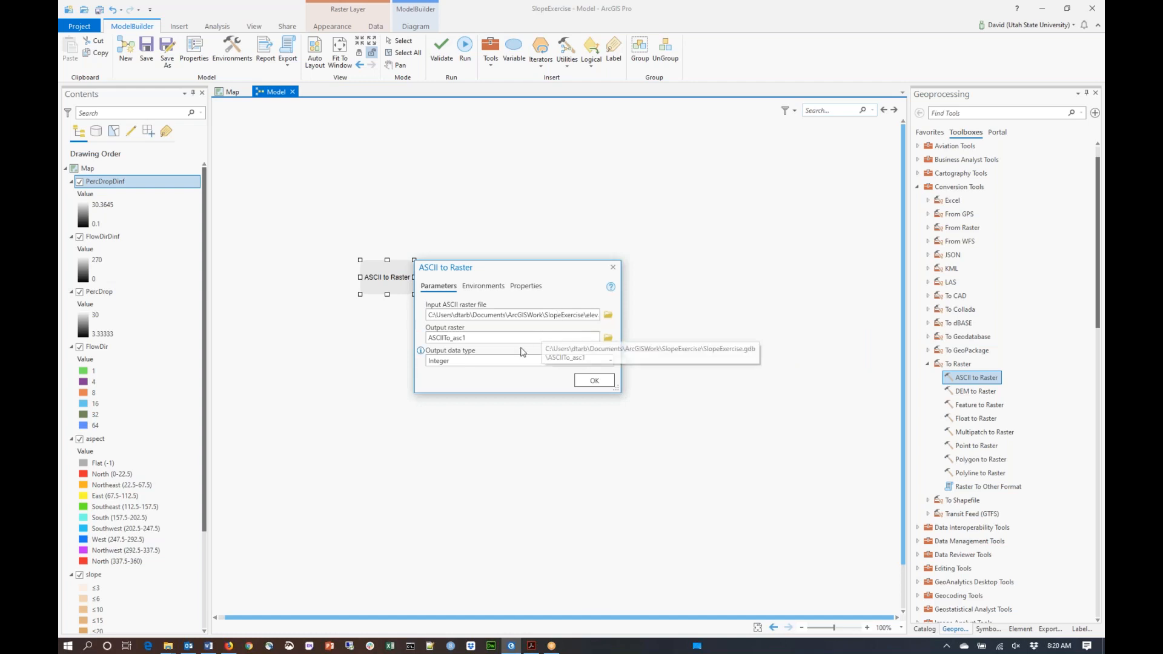
Name the ASCII to Raster output elevm in SlopeExercise.gdb and set its output data type to Float.
{"action": "left_click", "coordinate": [607, 338]}
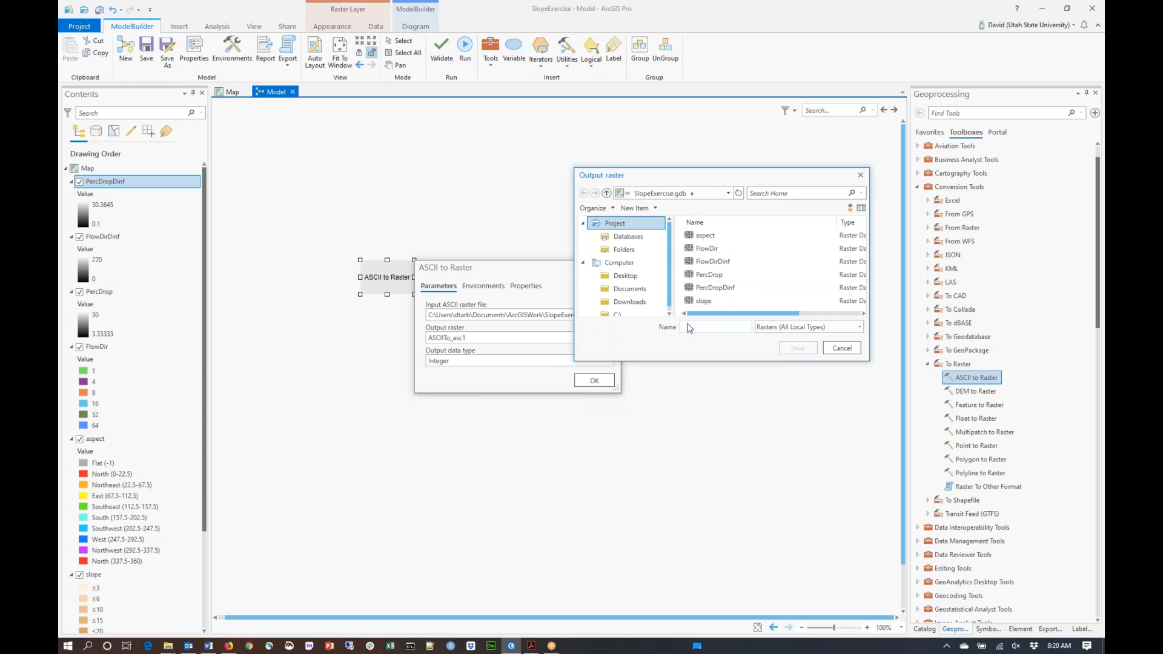
{"action": "type", "text": "e"}
{"action": "type", "text": "levm"}
{"action": "left_click", "coordinate": [799, 349]}
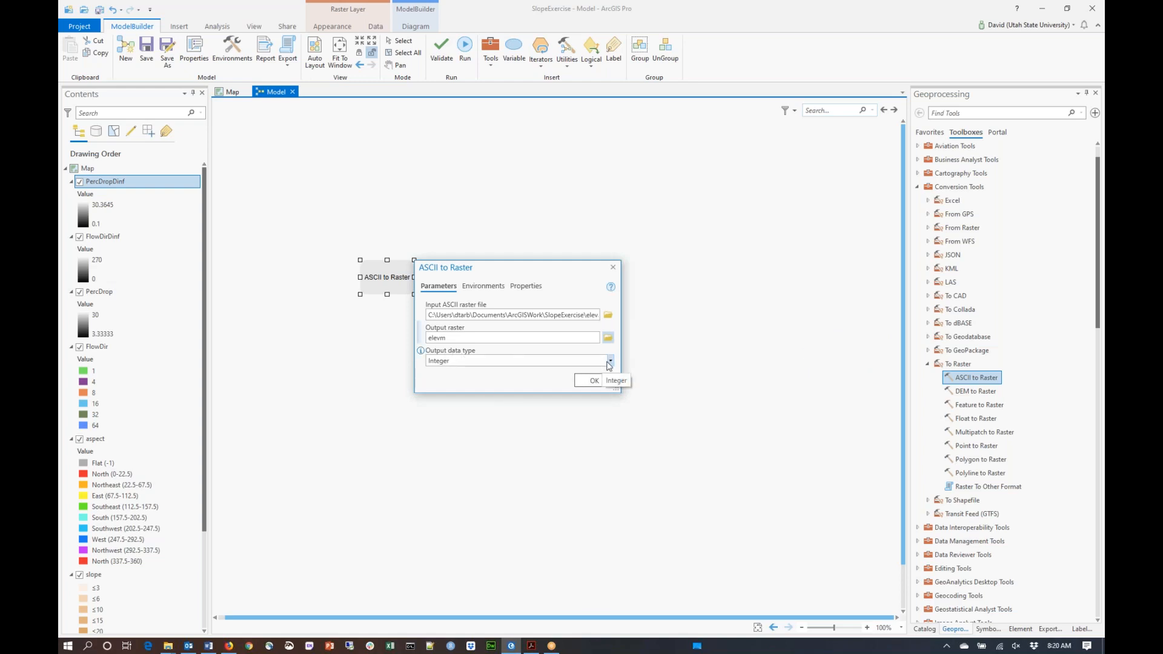
{"action": "left_click", "coordinate": [611, 362]}
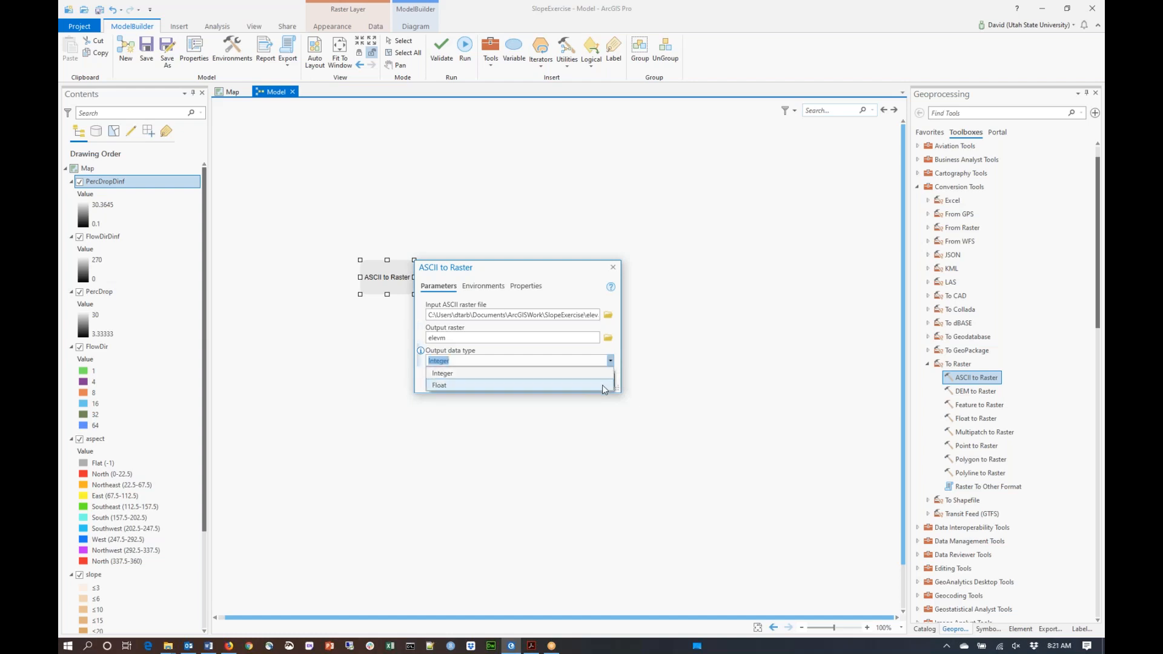
{"action": "left_click", "coordinate": [602, 384]}
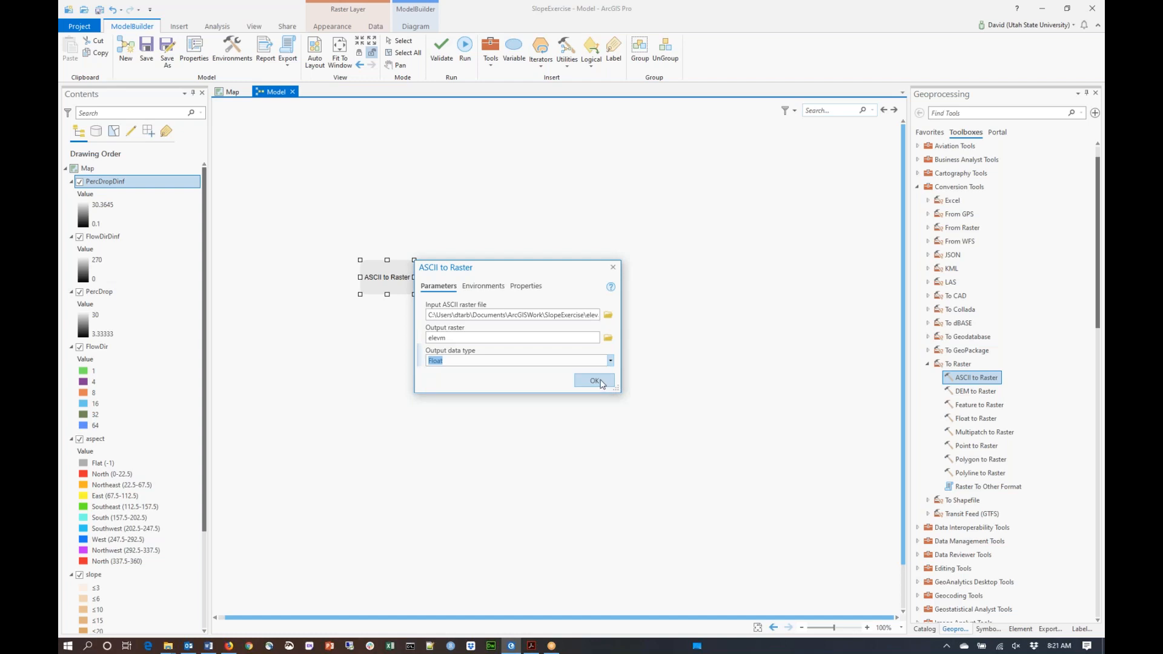
{"action": "left_click", "coordinate": [594, 380]}
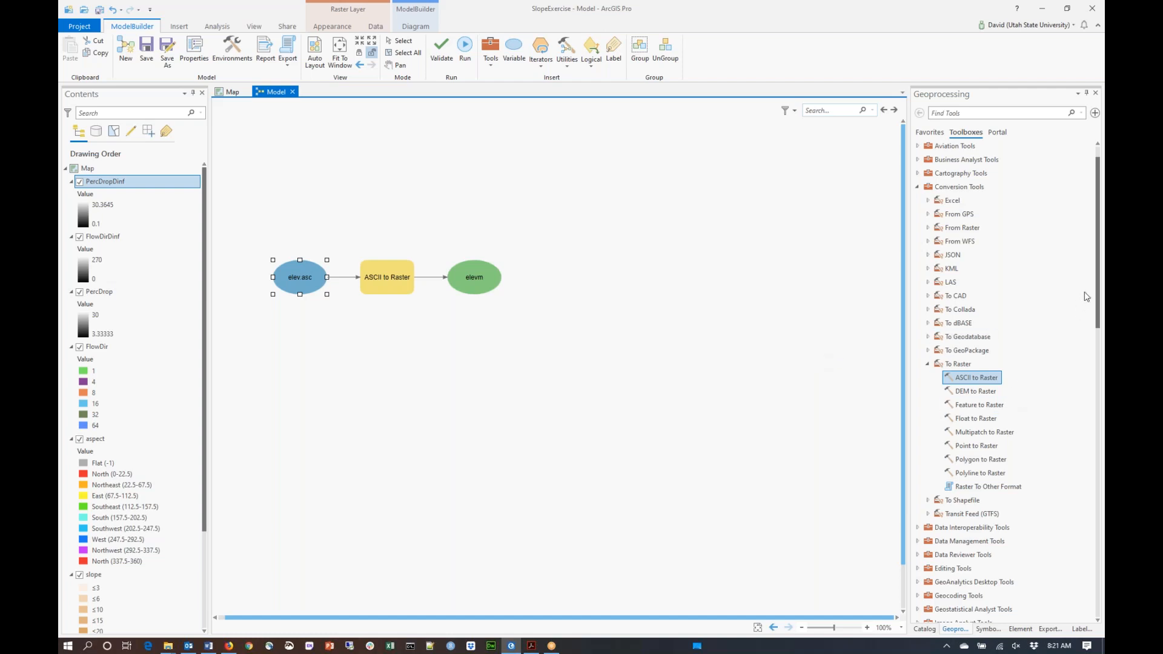
Add the Flow Direction tool from the Spatial Analyst Hydrology toolset to the model below ASCII to Raster.
{"action": "left_click_drag", "start_coordinate": [1099, 285], "coordinate": [1101, 502]}
{"action": "left_click", "coordinate": [961, 287]}
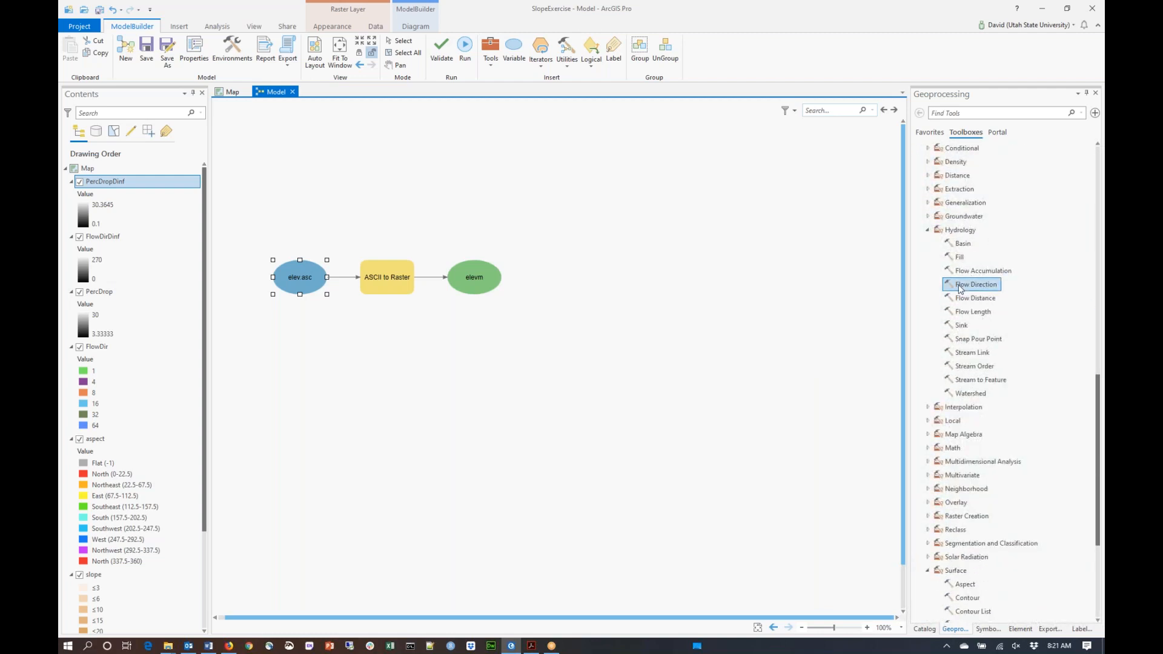
{"action": "left_click_drag", "start_coordinate": [960, 287], "coordinate": [374, 351]}
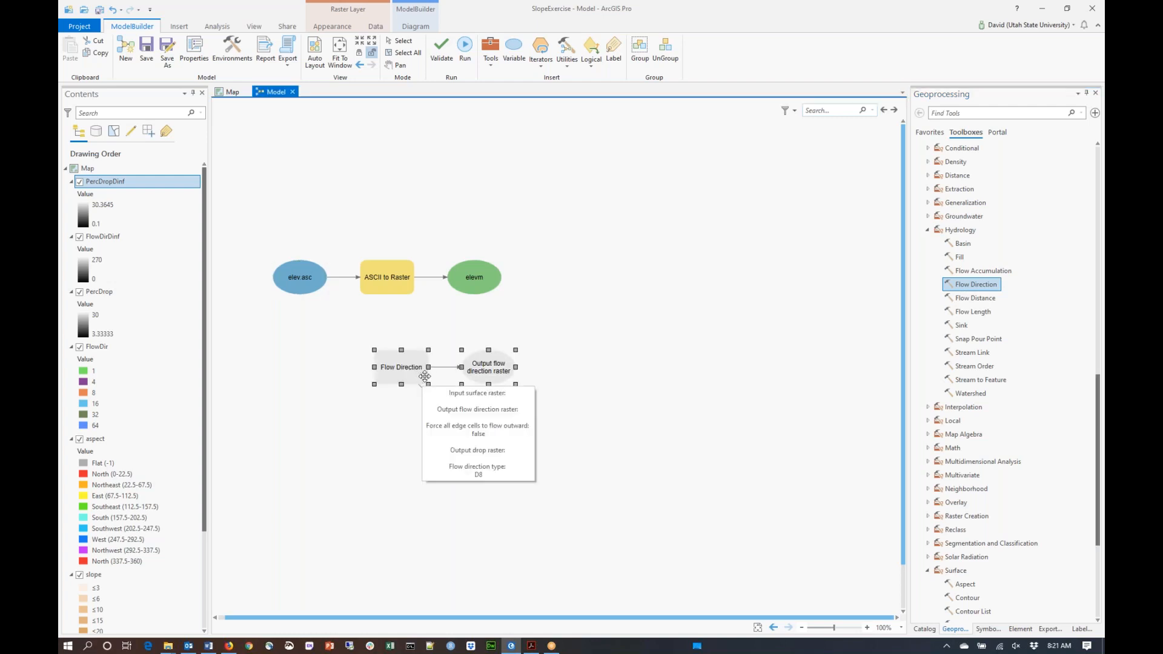
{"action": "left_click", "coordinate": [478, 450]}
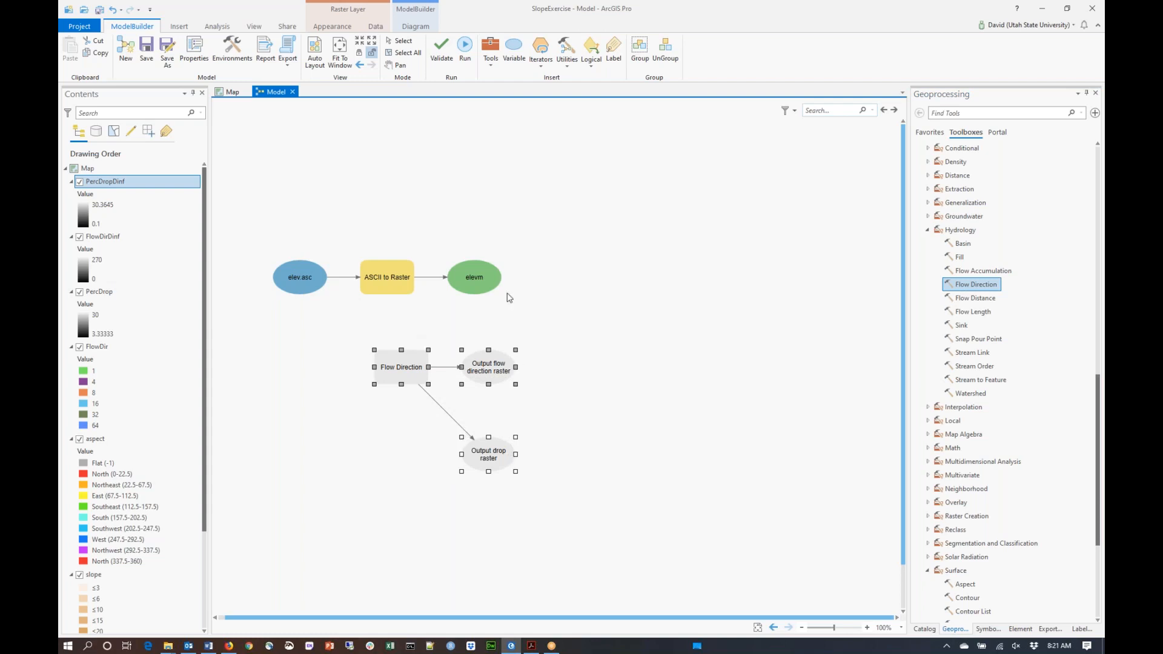
Connect the elevm raster to the Flow Direction tool as its input surface raster.
{"action": "mouse_move", "coordinate": [394, 289]}
{"action": "mouse_move", "coordinate": [471, 283]}
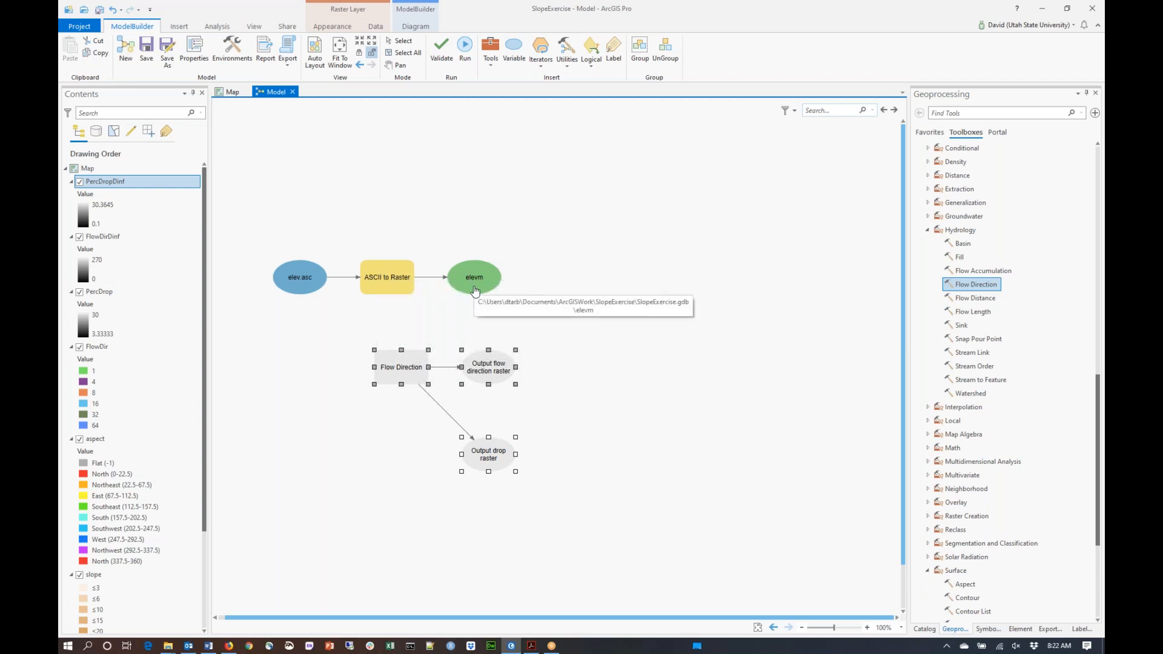
{"action": "left_click_drag", "start_coordinate": [475, 292], "coordinate": [411, 361]}
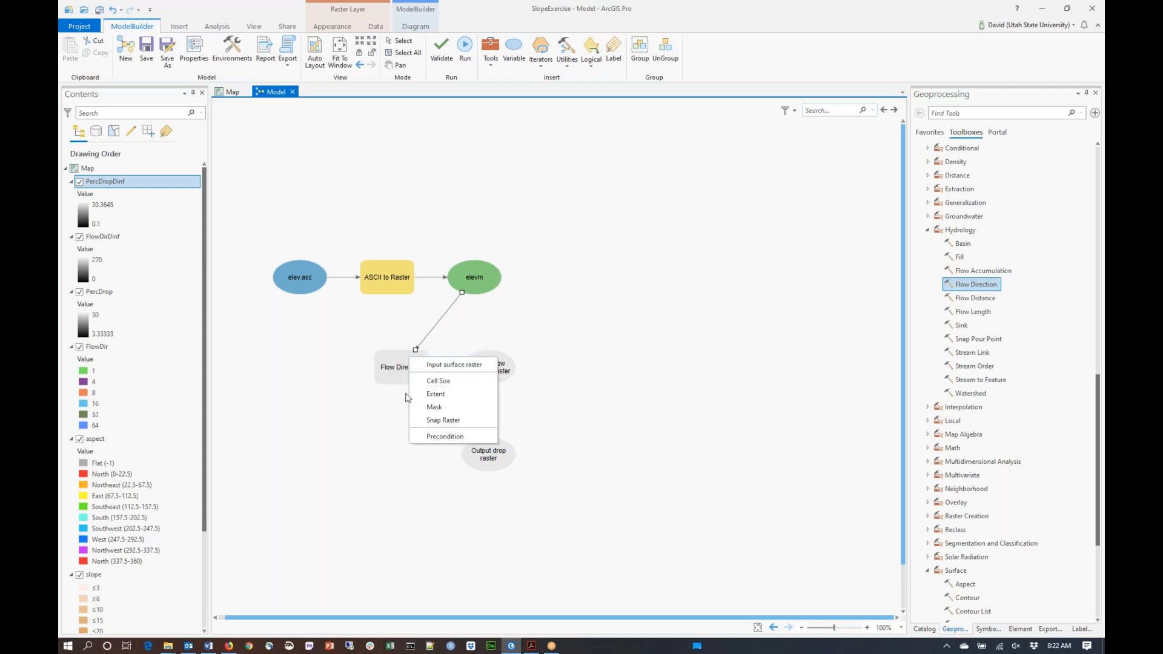
{"action": "left_click", "coordinate": [462, 365]}
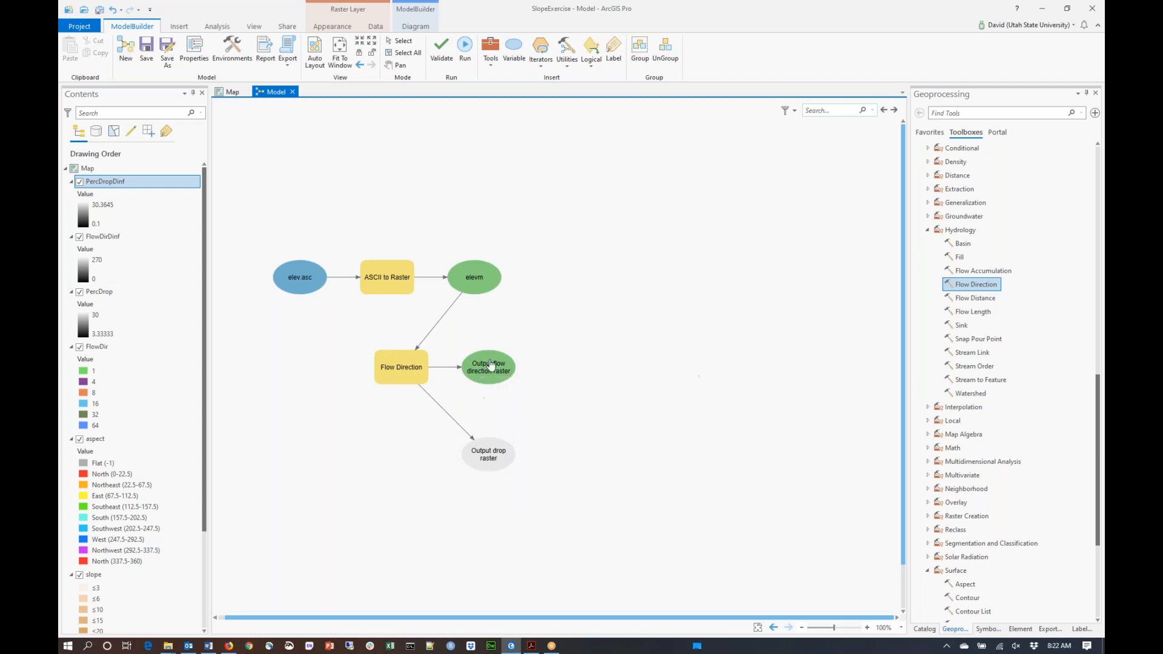
Name the Flow Direction tool's output flow direction raster flowdirm in SlopeExercise.gdb.
{"action": "double_click", "coordinate": [408, 370]}
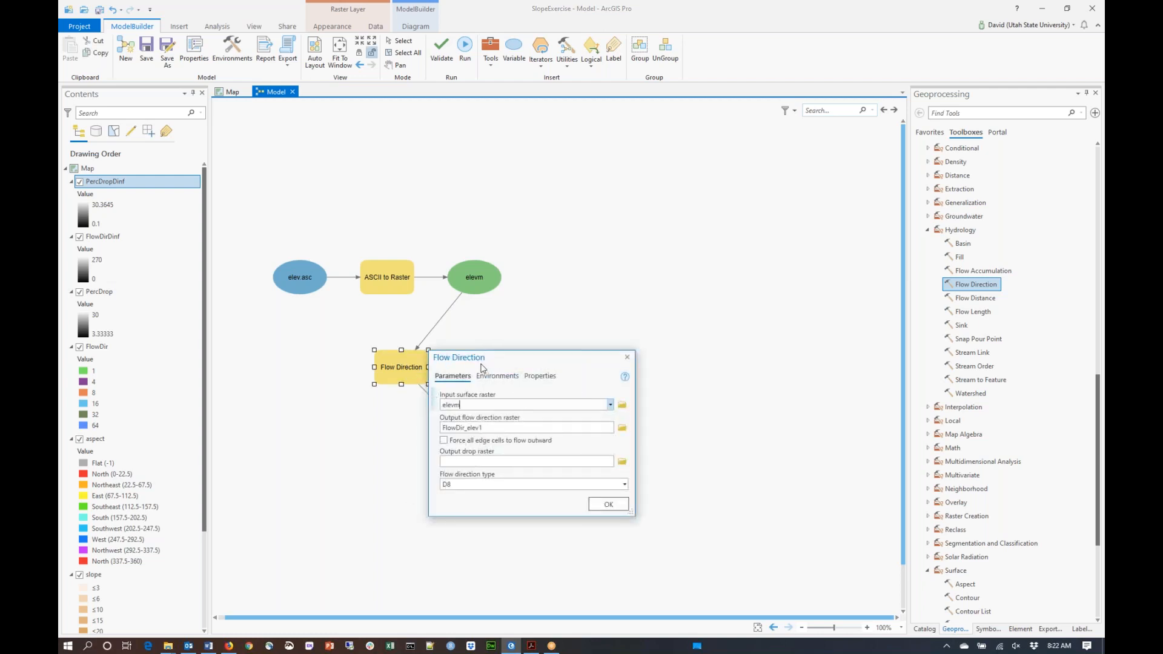
{"action": "left_click", "coordinate": [624, 429]}
{"action": "type", "text": "flowdi"}
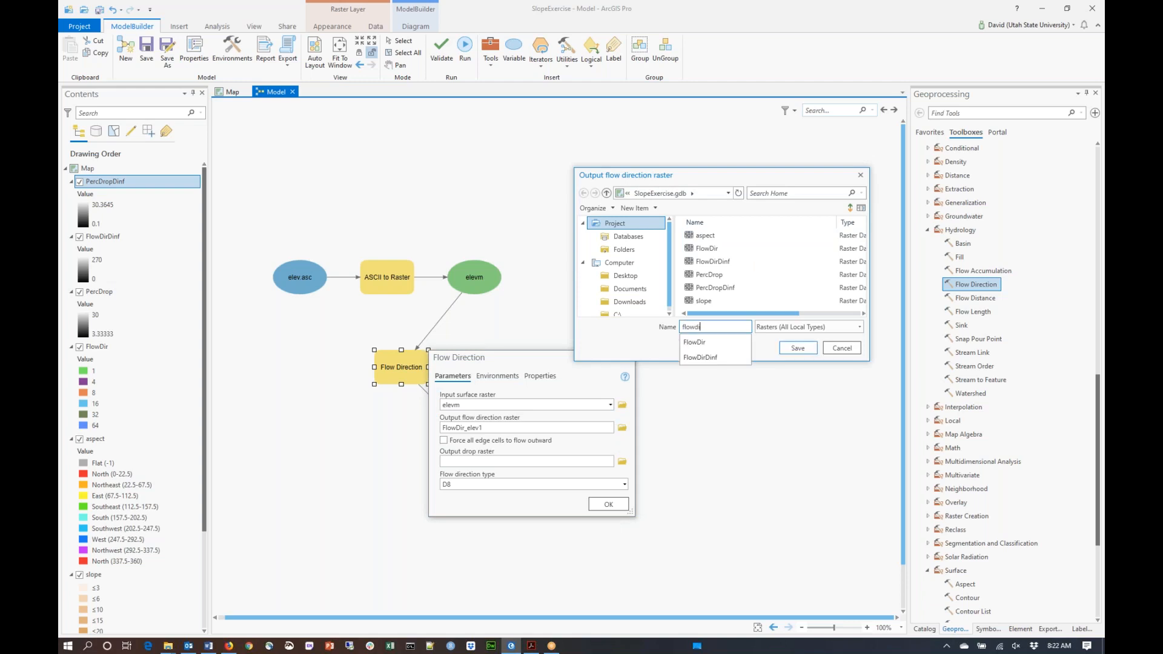
{"action": "type", "text": "rm"}
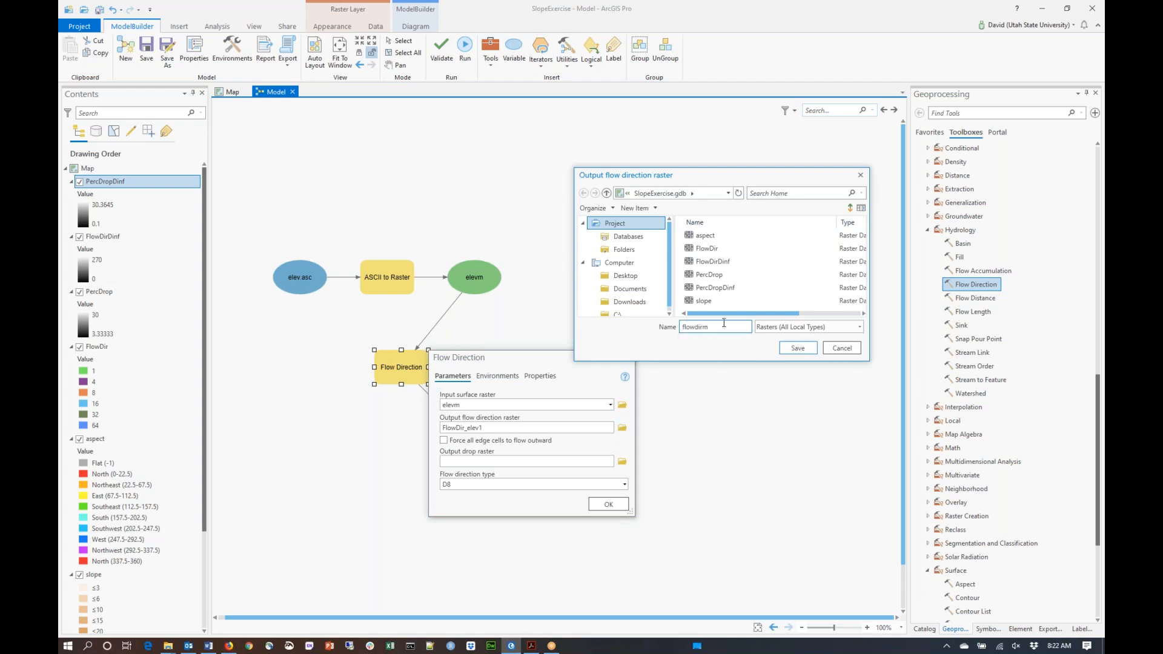
{"action": "left_click", "coordinate": [801, 351]}
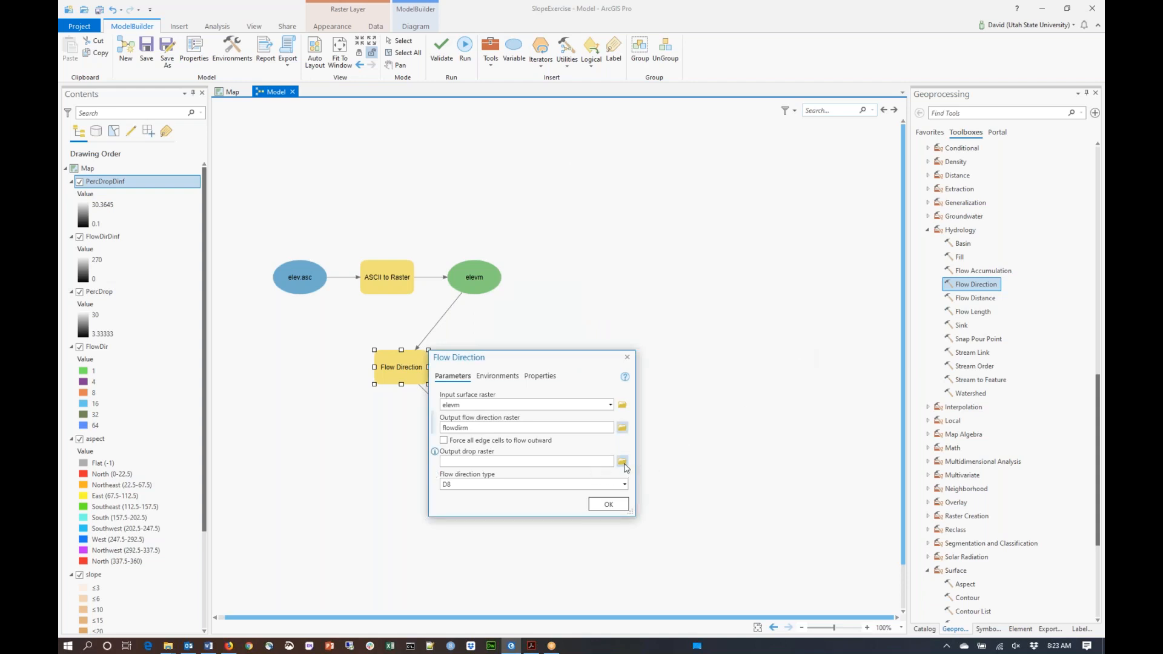
Name the Flow Direction tool's output drop raster percdropm in SlopeExercise.gdb.
{"action": "left_click", "coordinate": [622, 462]}
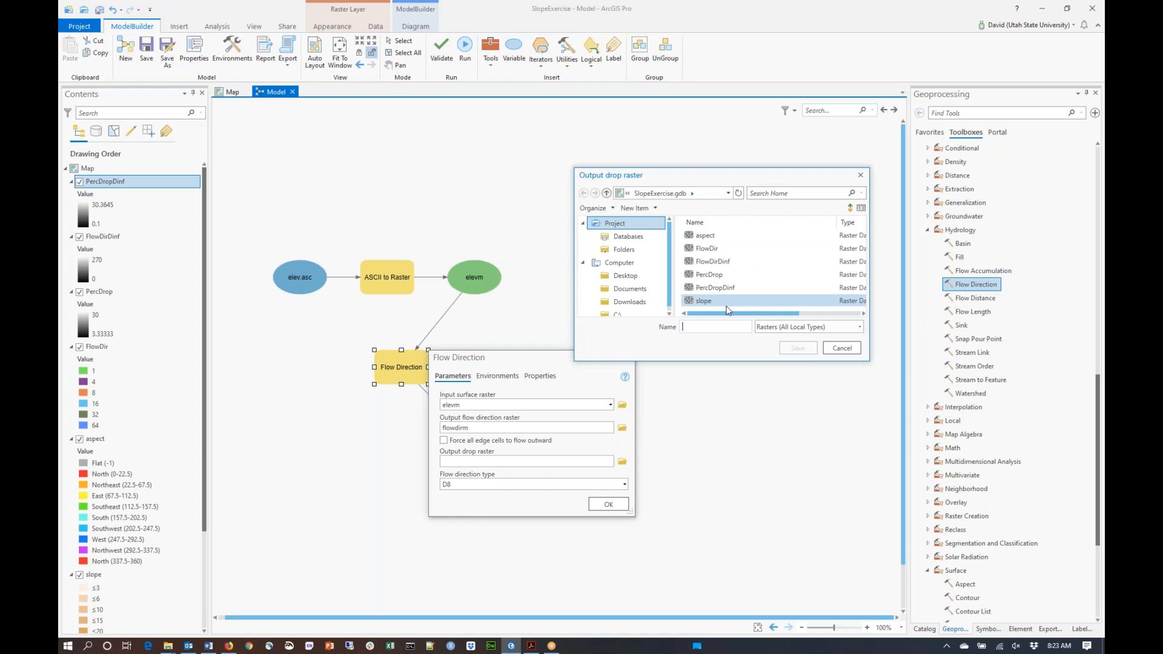
{"action": "type", "text": "perc"}
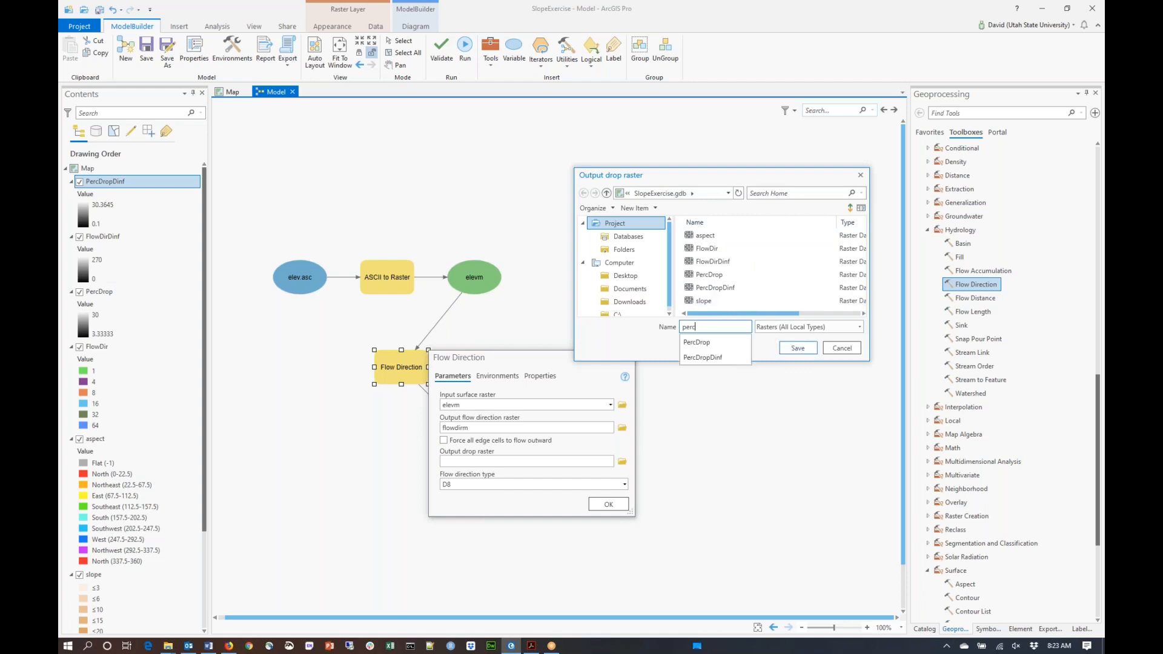
{"action": "type", "text": "dropm"}
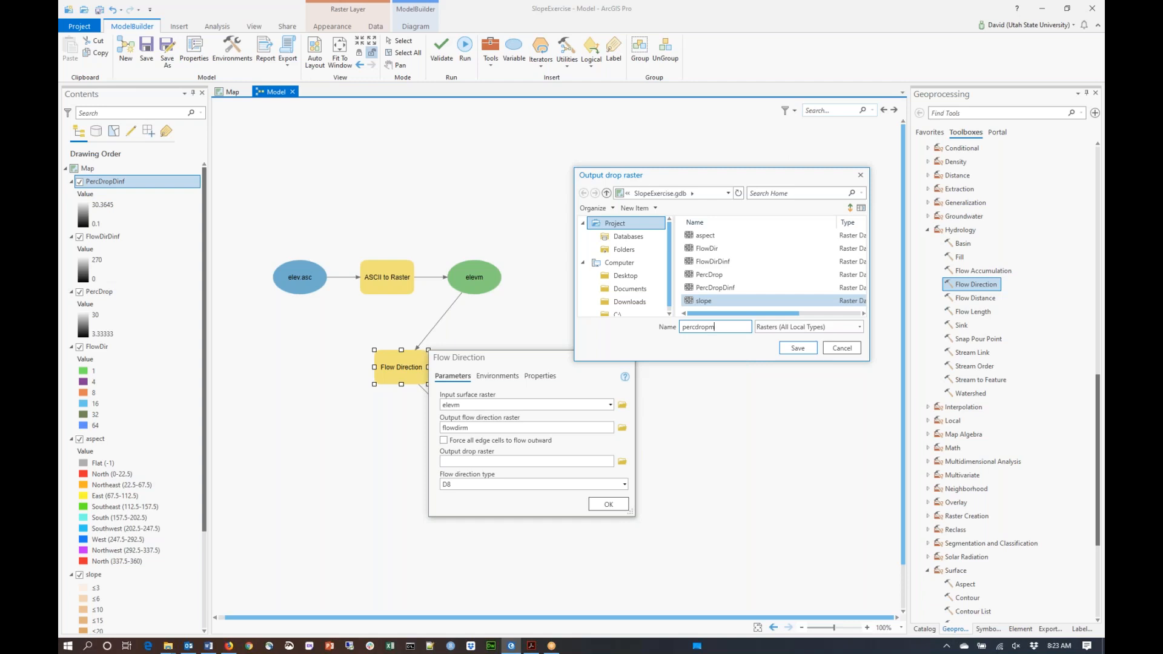
{"action": "left_click", "coordinate": [792, 352]}
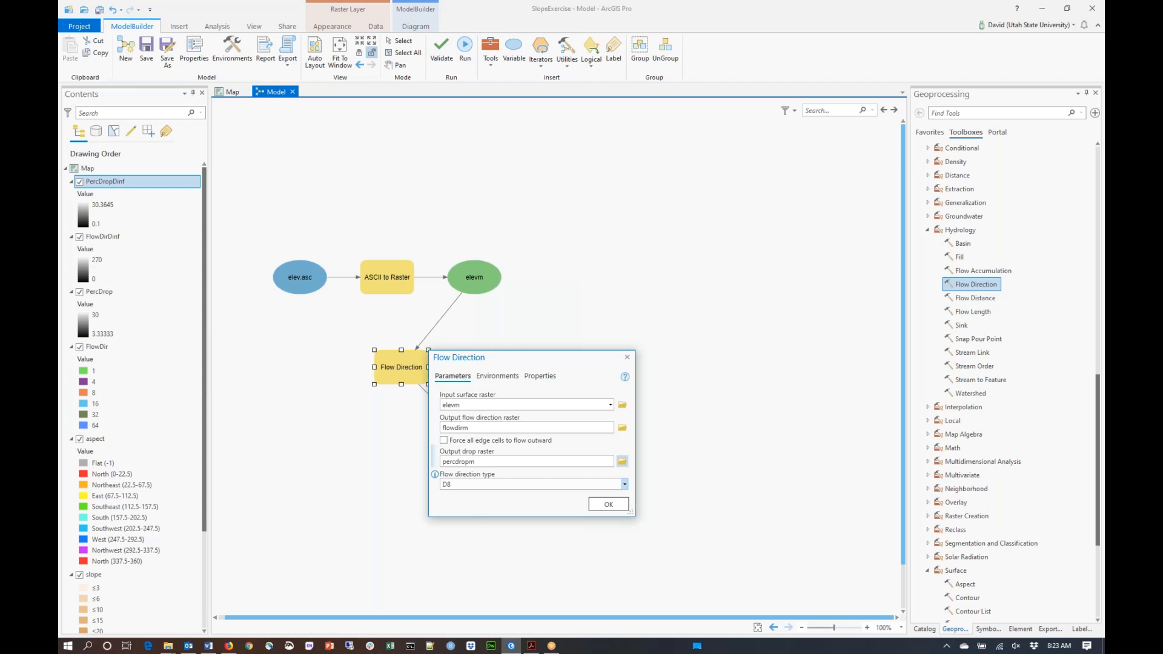
Accept the Flow Direction parameters, then validate and run the whole model.
{"action": "left_click", "coordinate": [607, 504]}
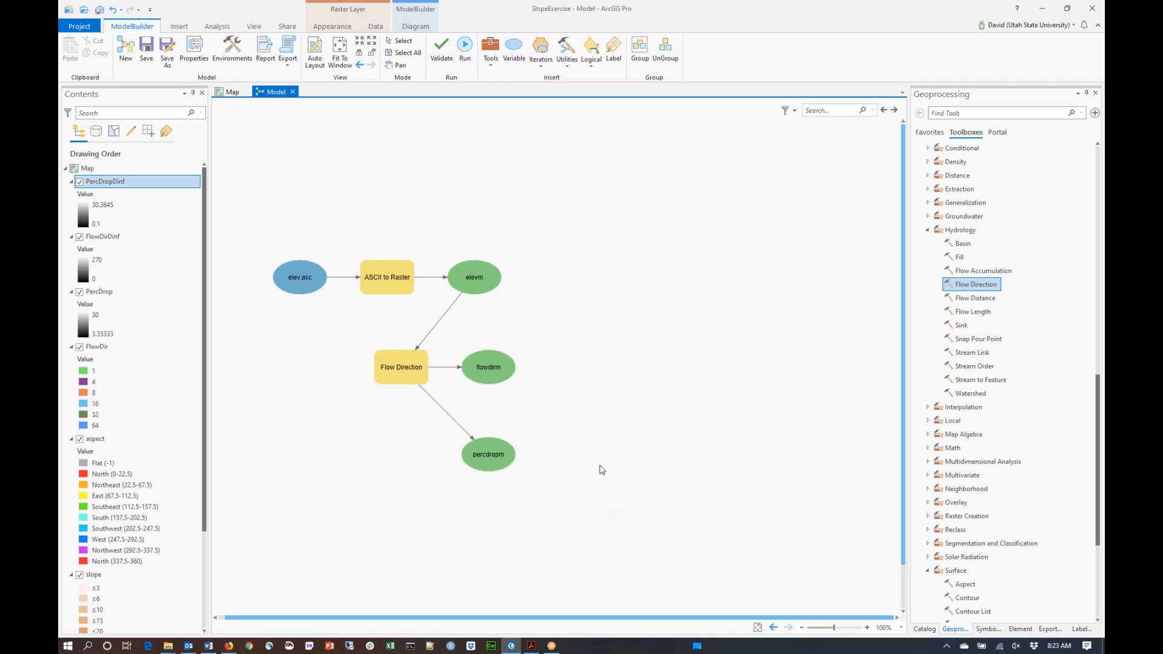
{"action": "left_click", "coordinate": [441, 55]}
{"action": "left_click", "coordinate": [465, 52]}
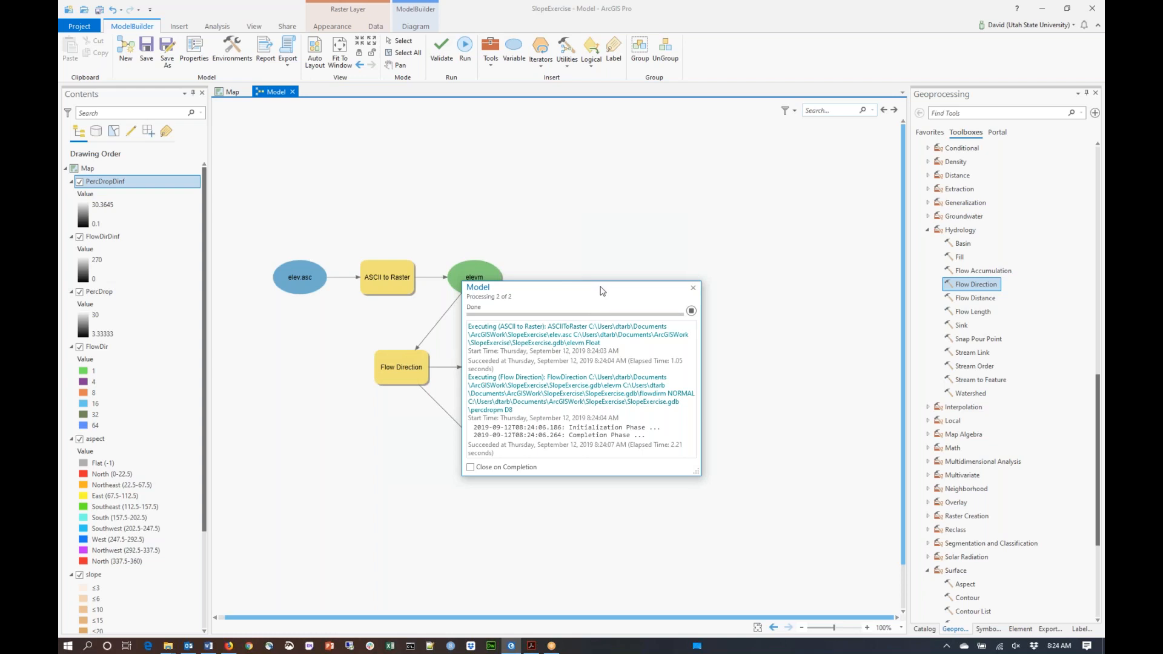
{"action": "left_click_drag", "start_coordinate": [600, 290], "coordinate": [749, 269]}
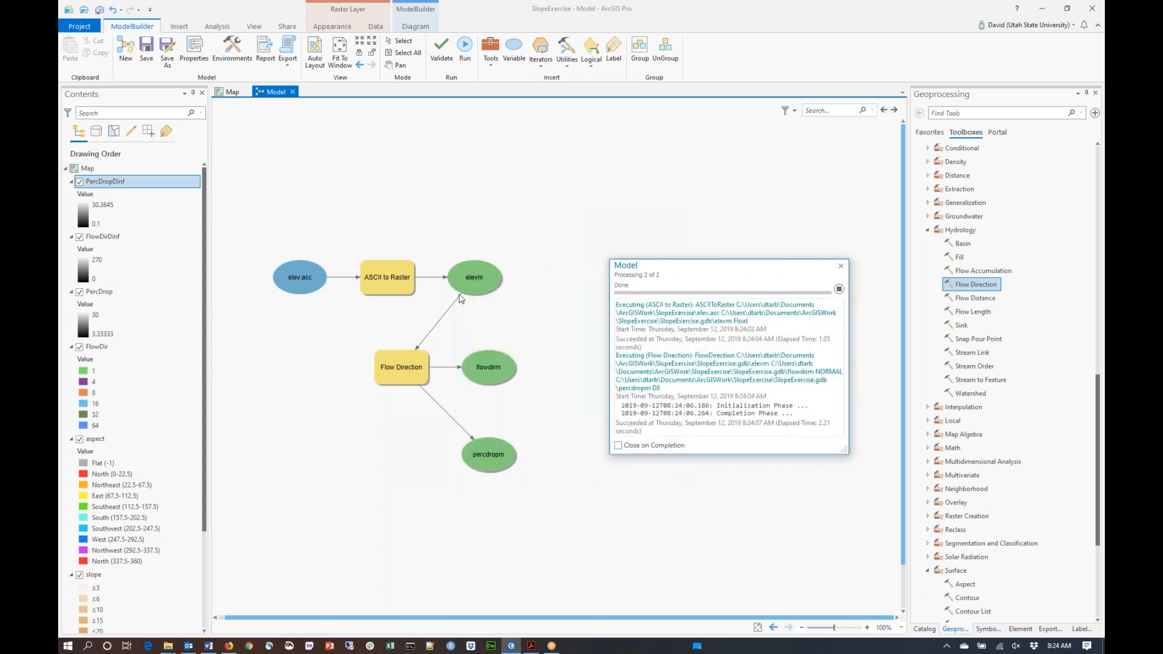
{"action": "left_click", "coordinate": [841, 267]}
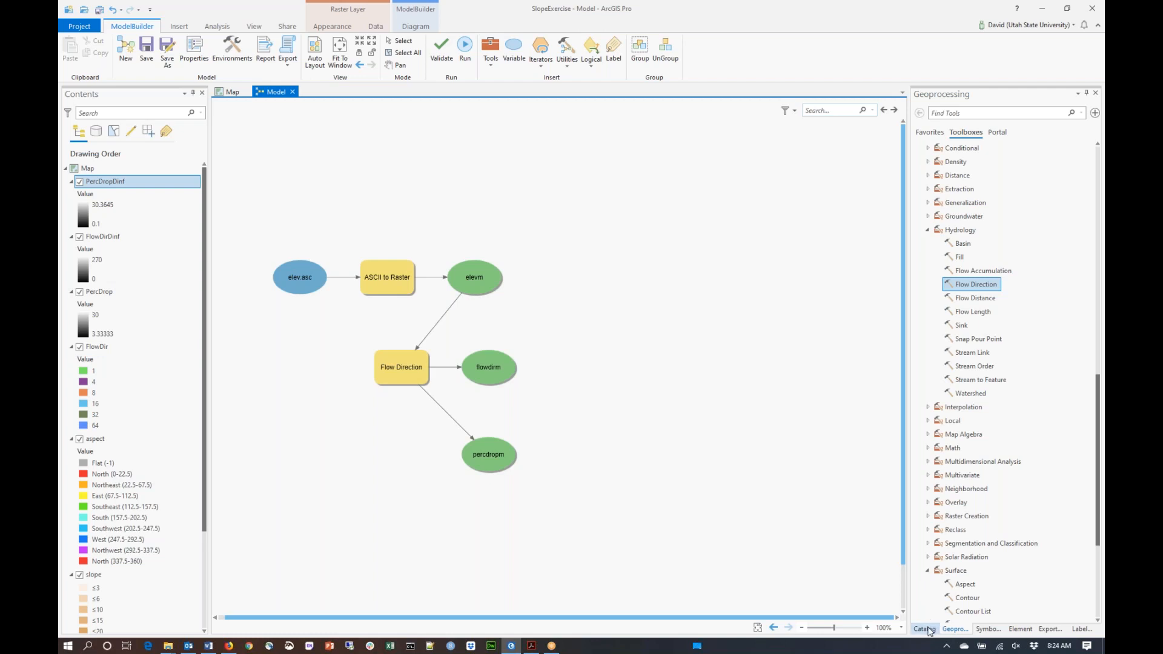
Refresh SlopeExercise.gdb in the project's folder and list the geodatabase contents under Databases to check for the model outputs.
{"action": "left_click", "coordinate": [925, 630]}
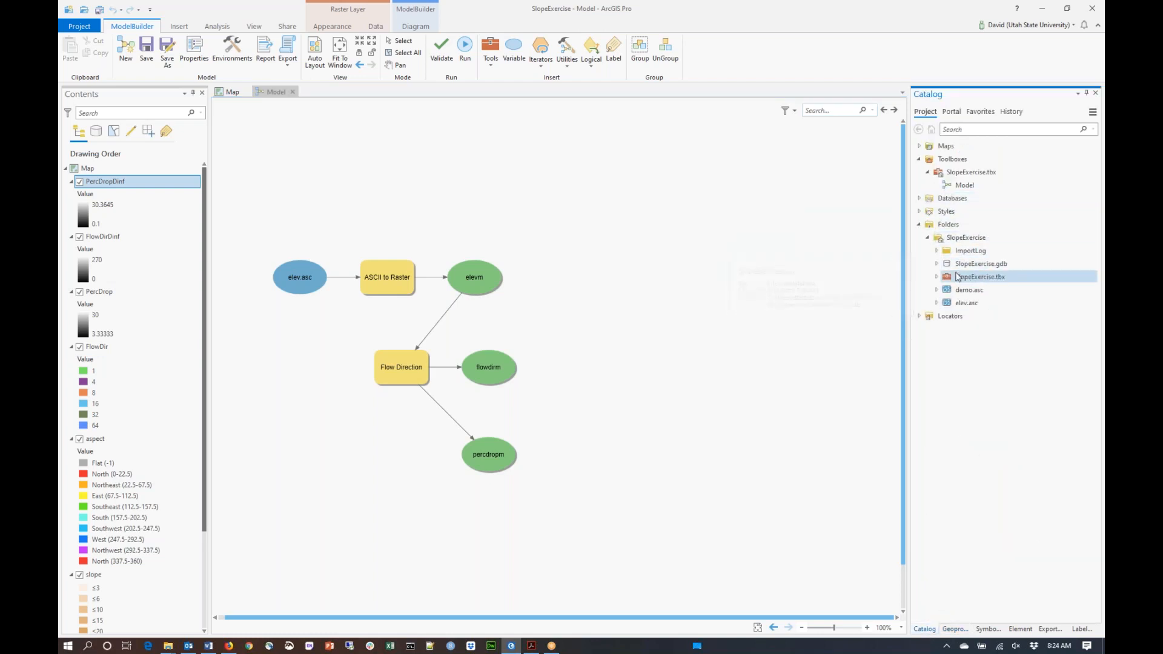
{"action": "left_click", "coordinate": [937, 265]}
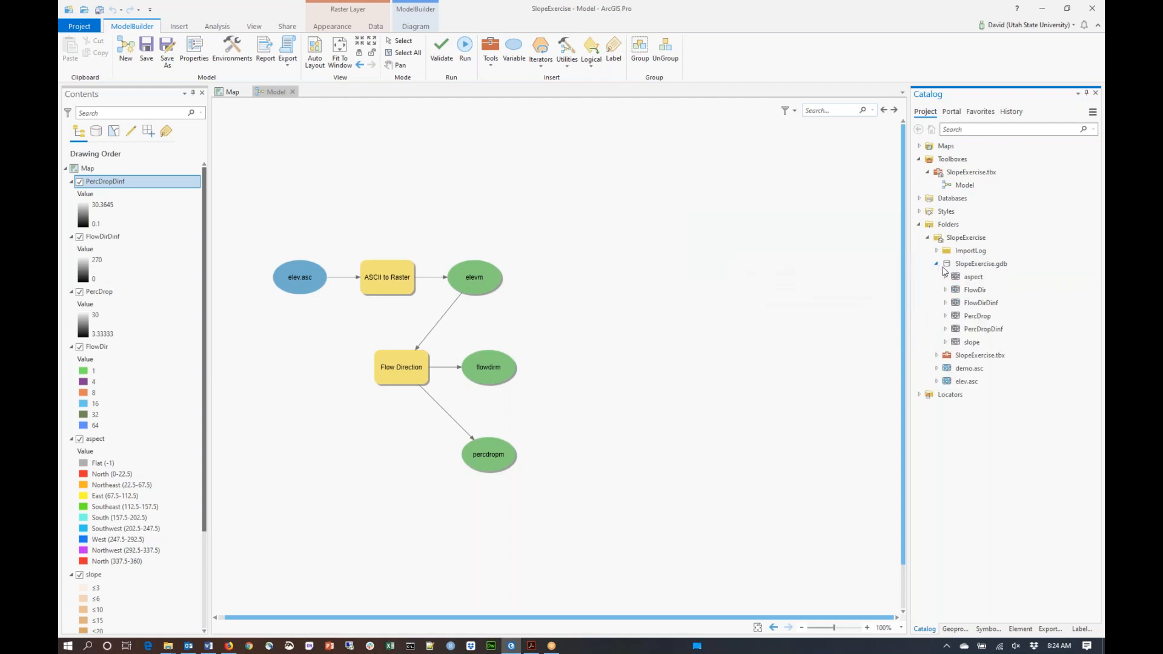
{"action": "right_click", "coordinate": [975, 266]}
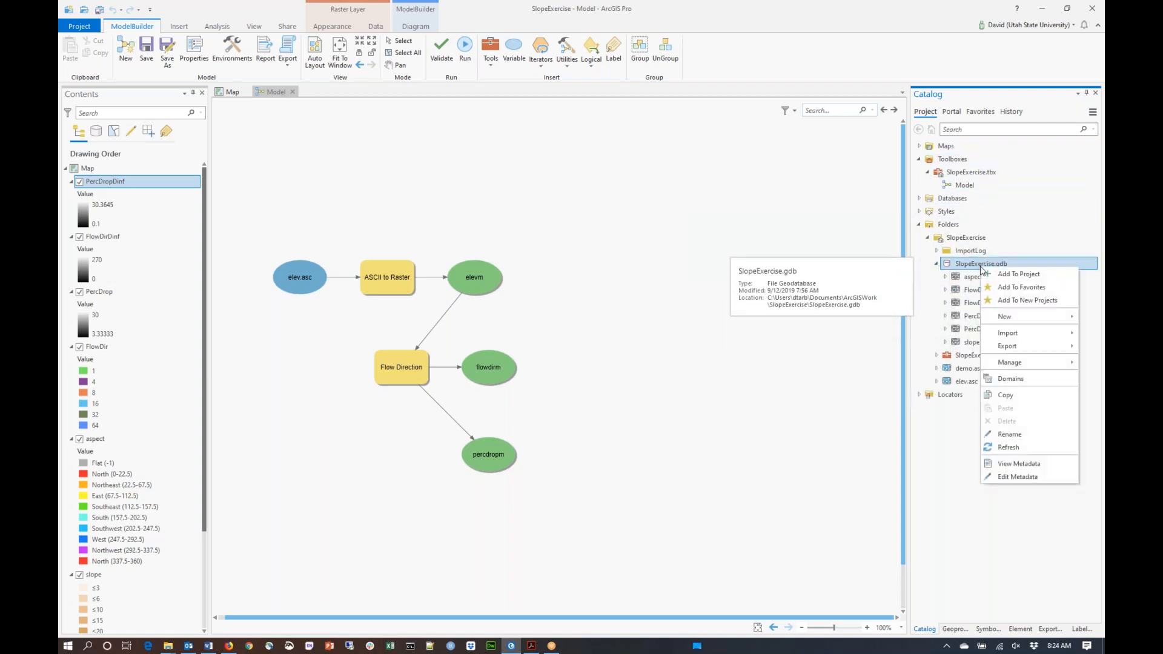
{"action": "left_click", "coordinate": [1009, 448]}
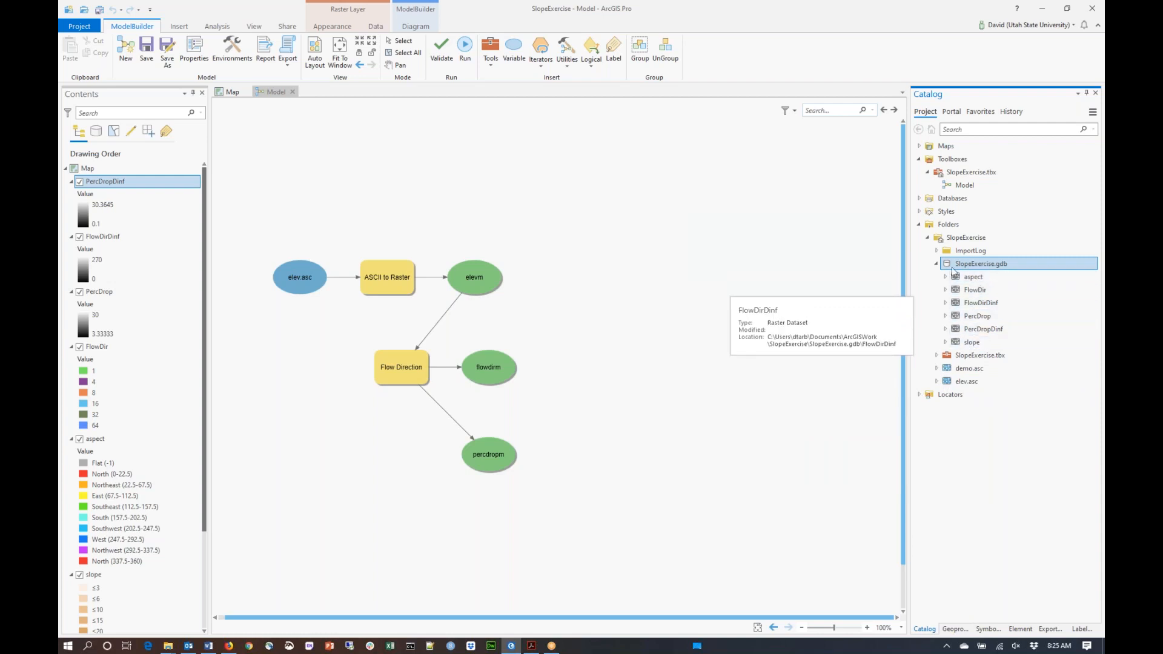
{"action": "left_click", "coordinate": [919, 198]}
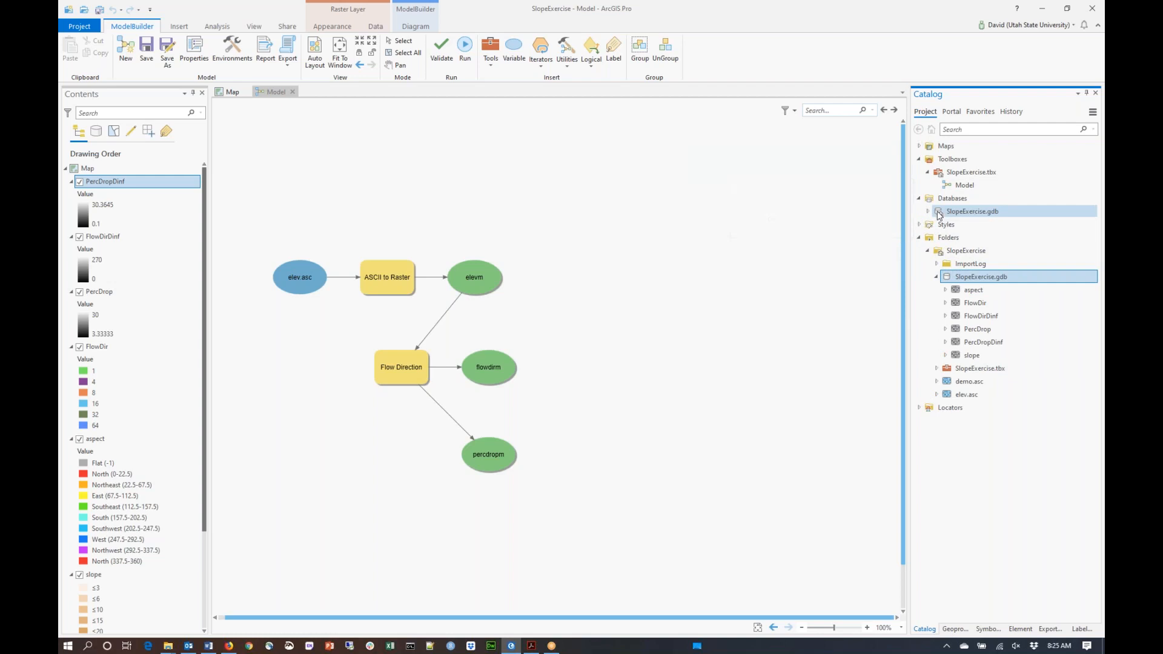
{"action": "left_click", "coordinate": [937, 213]}
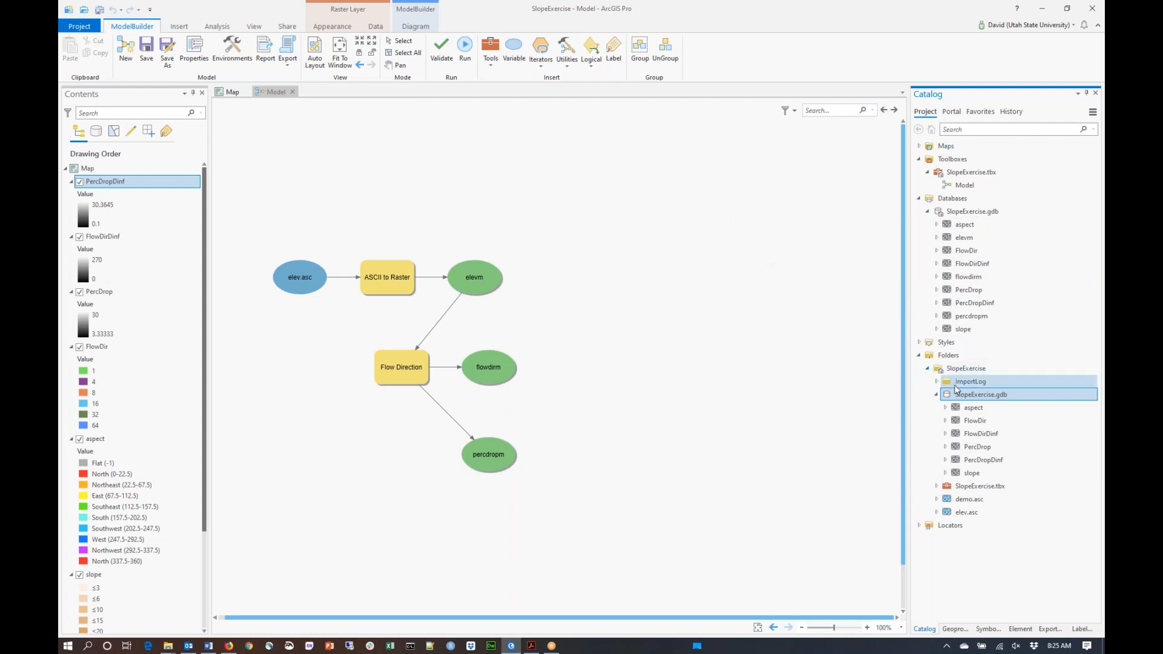
Refresh the SlopeExercise folder connection and check the rasters listed in its SlopeExercise.gdb.
{"action": "right_click", "coordinate": [961, 369]}
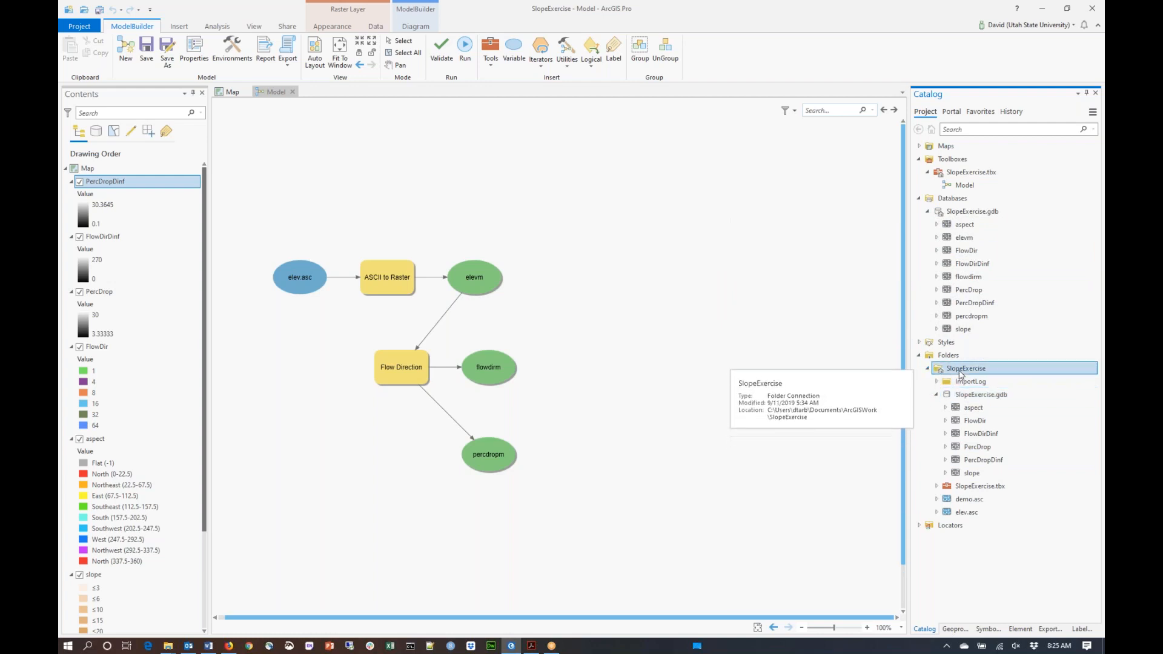
{"action": "left_click", "coordinate": [987, 441]}
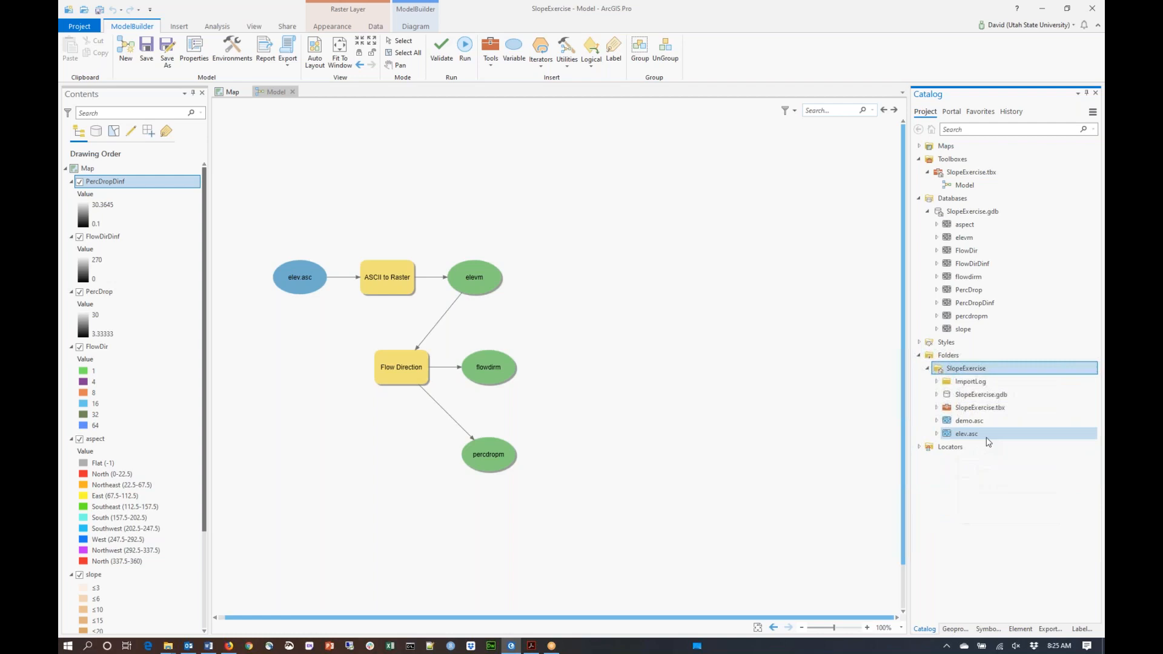
{"action": "left_click", "coordinate": [937, 395]}
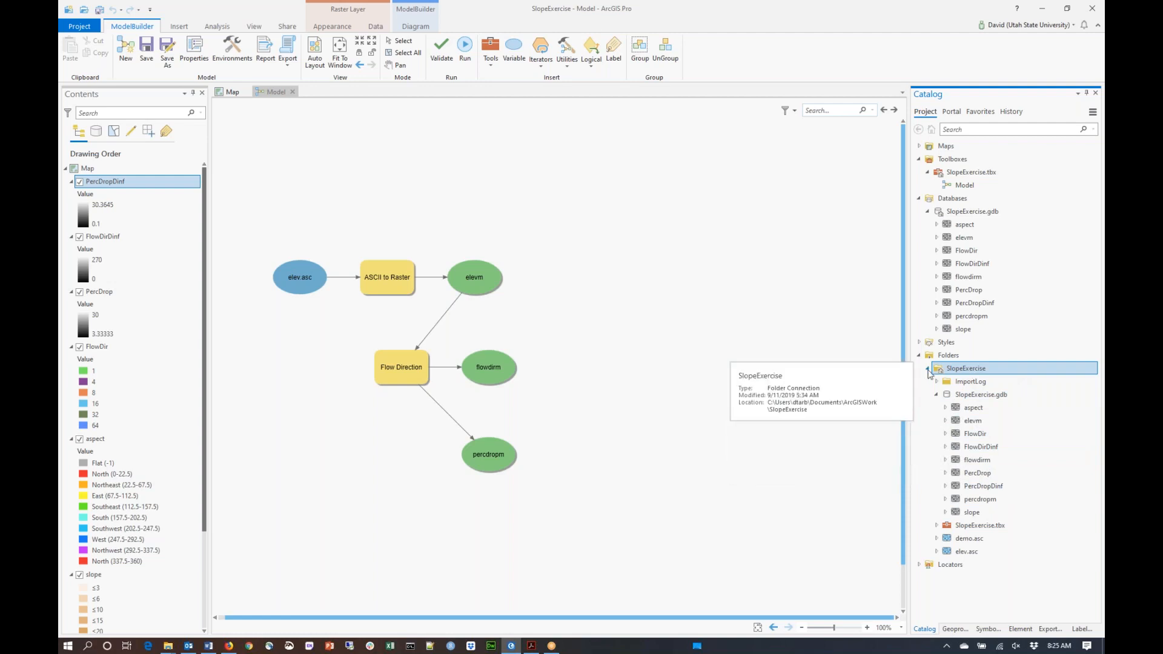
{"action": "left_click", "coordinate": [928, 368]}
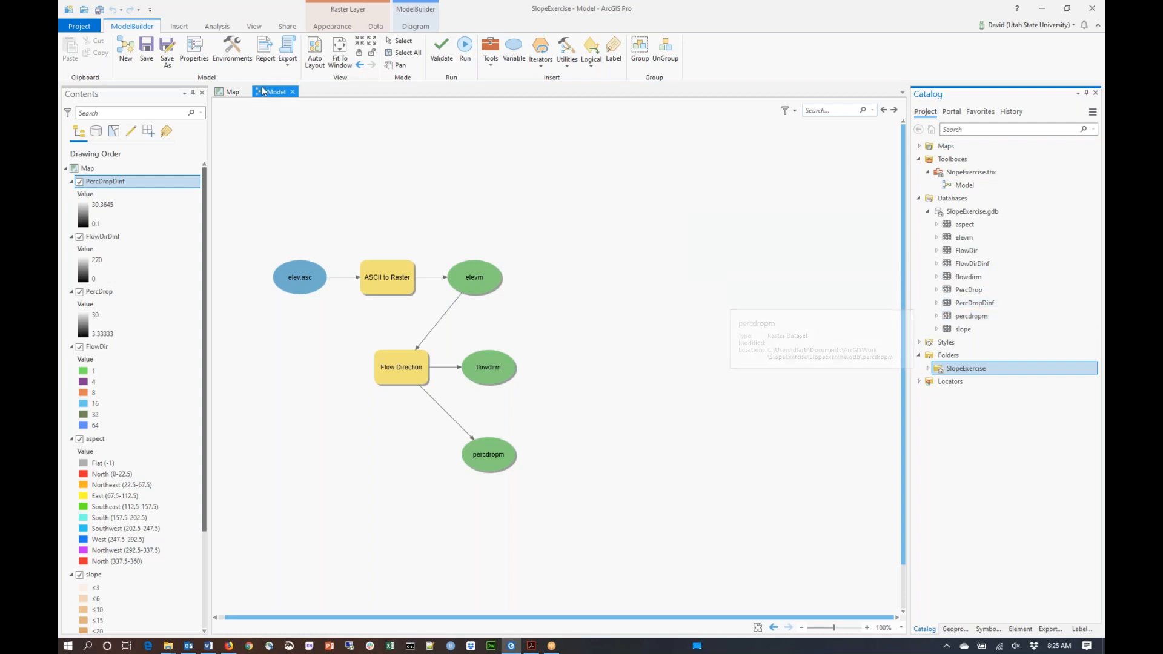
Add the percdropm raster from SlopeExercise.gdb to the map and save the project.
{"action": "left_click", "coordinate": [232, 94]}
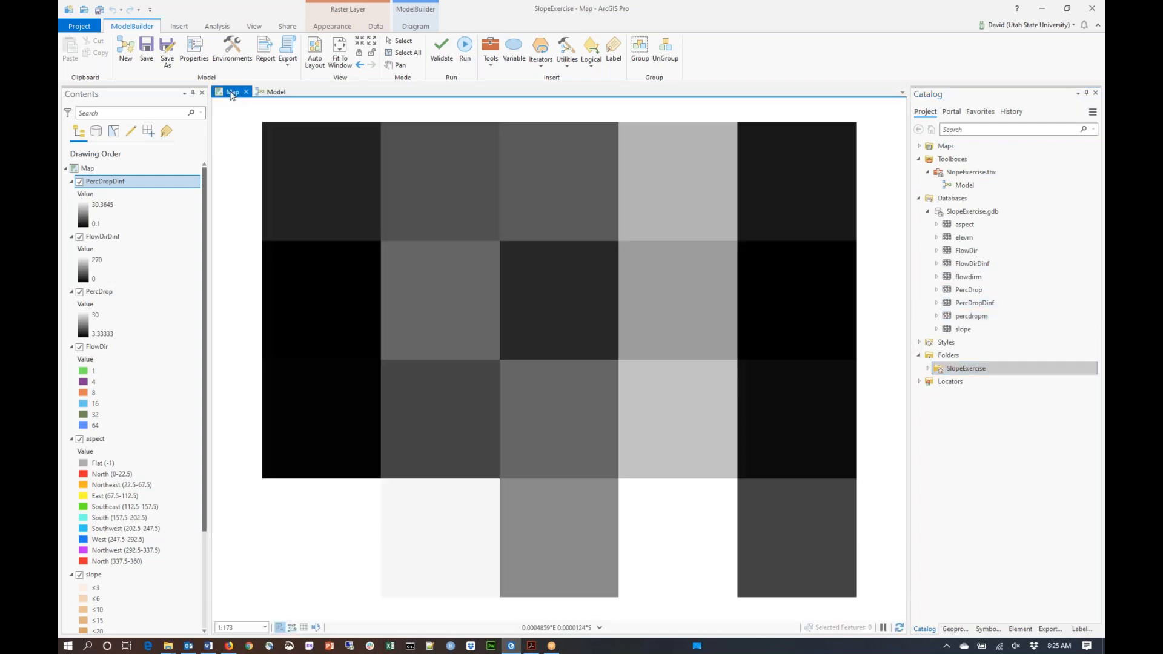
{"action": "left_click_drag", "start_coordinate": [949, 320], "coordinate": [744, 334]}
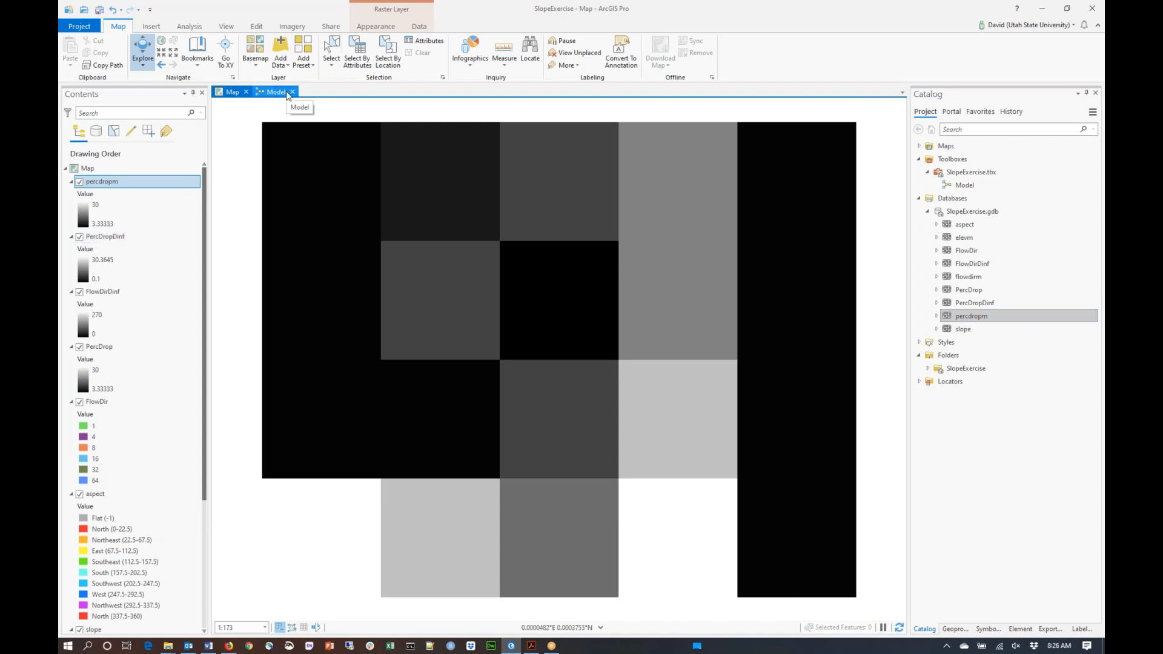
{"action": "left_click", "coordinate": [100, 12]}
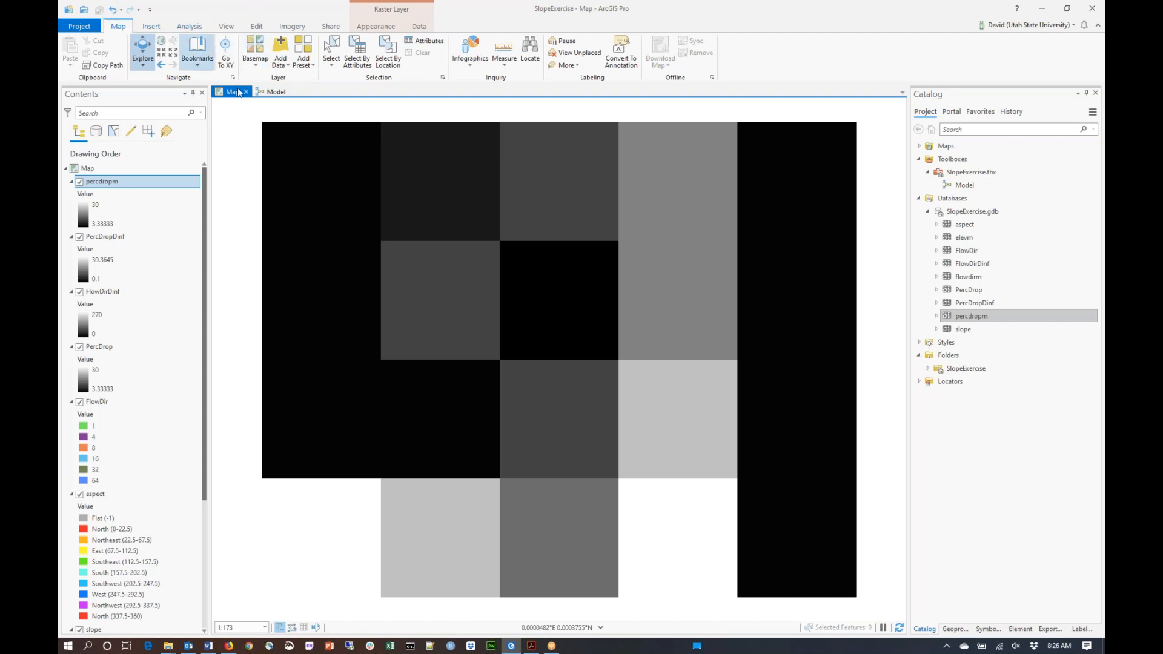
Return to the model and rearrange its elements with Auto Layout.
{"action": "left_click", "coordinate": [276, 91]}
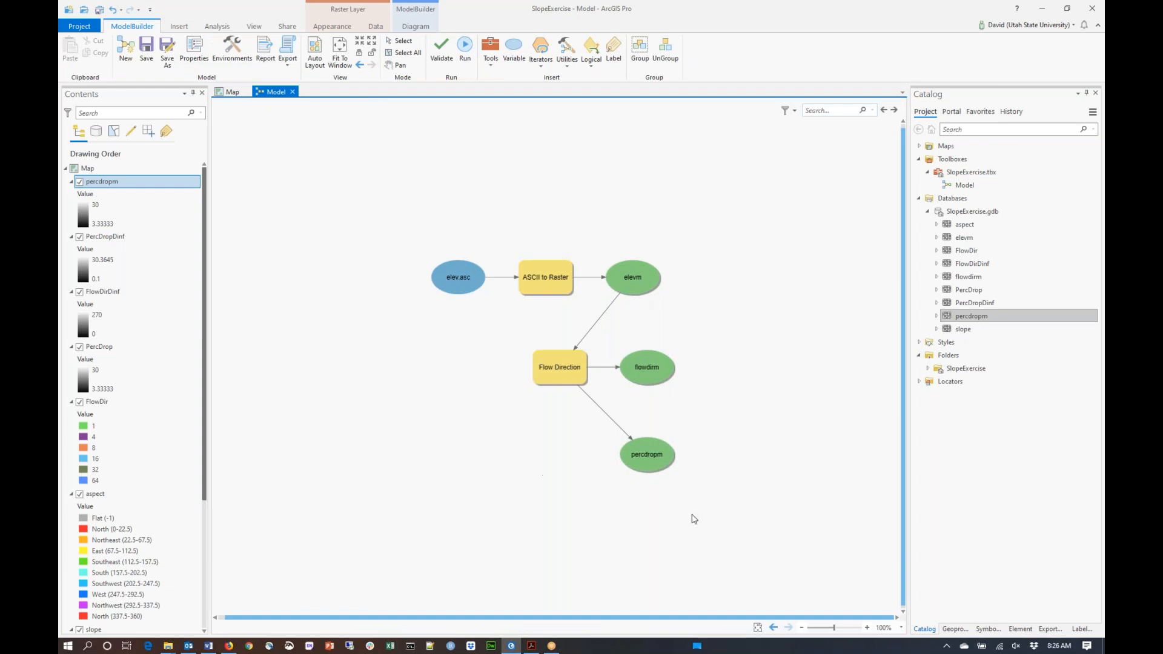
{"action": "left_click", "coordinate": [314, 48]}
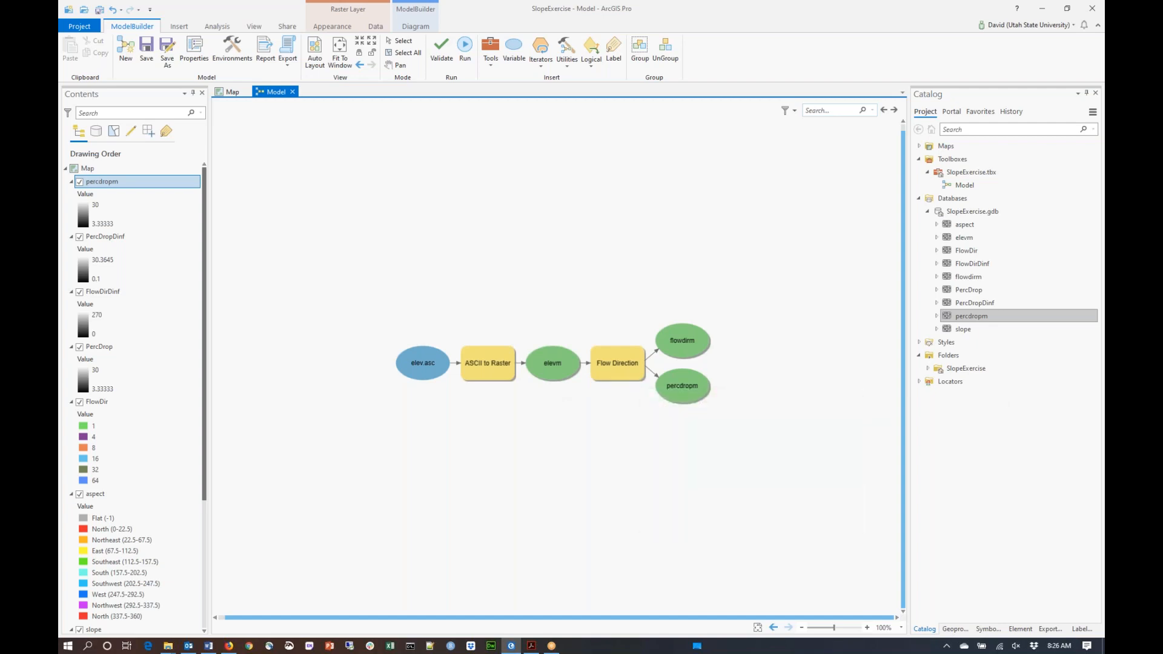
Add the Slope tool from the Spatial Analyst Surface toolset to the model below Flow Direction.
{"action": "left_click", "coordinate": [952, 630]}
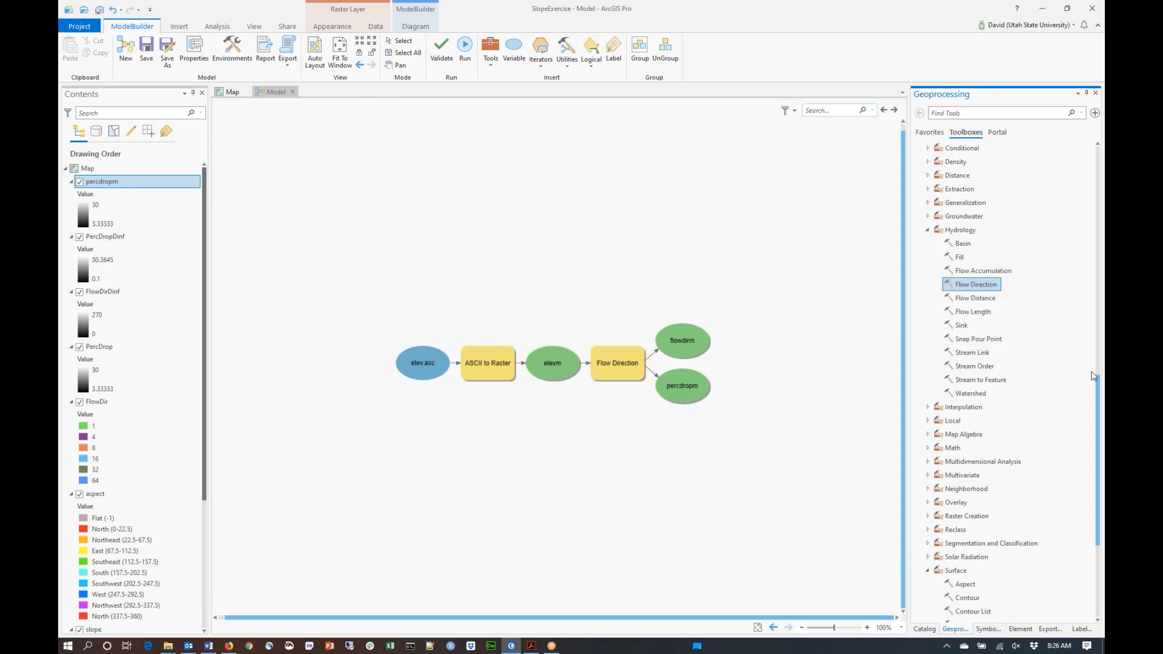
{"action": "left_click_drag", "start_coordinate": [1101, 400], "coordinate": [1101, 470]}
{"action": "left_click", "coordinate": [957, 370]}
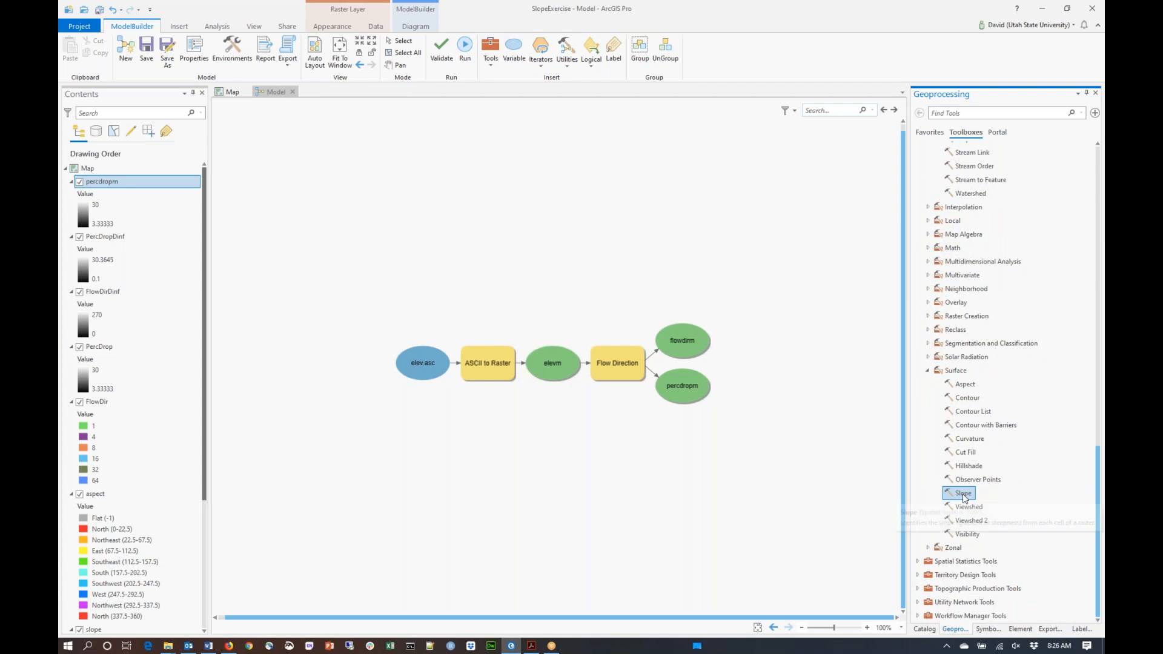
{"action": "left_click_drag", "start_coordinate": [965, 496], "coordinate": [599, 444]}
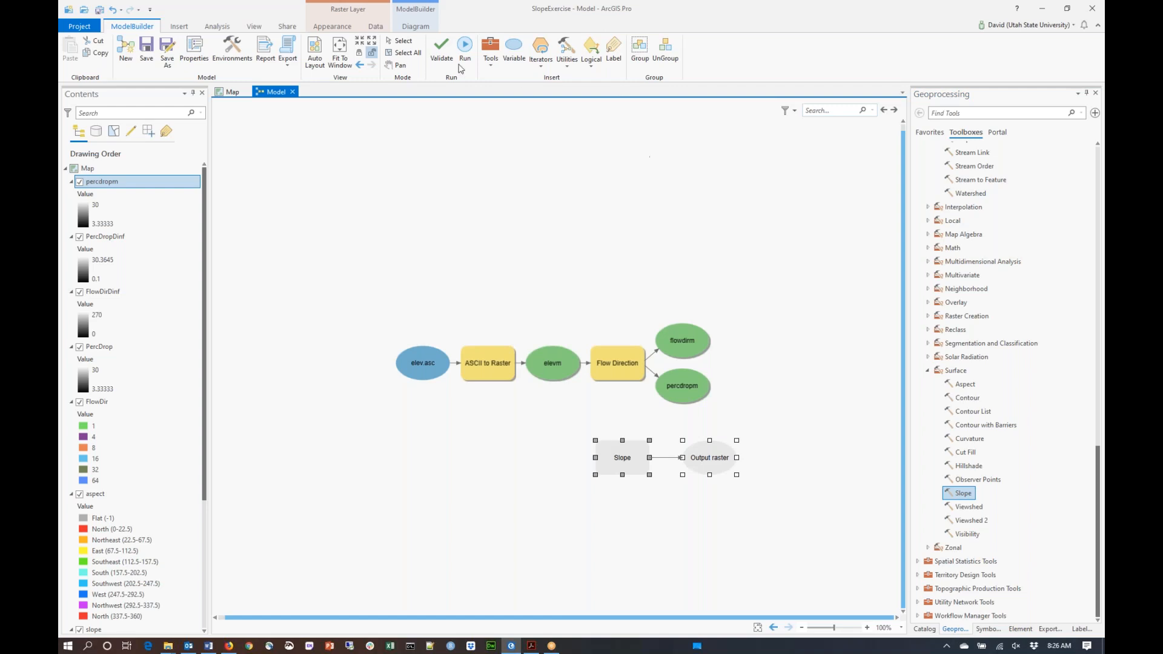
Connect the elevm raster to the Slope tool as its input raster.
{"action": "left_click", "coordinate": [601, 369]}
{"action": "left_click_drag", "start_coordinate": [555, 373], "coordinate": [625, 464]}
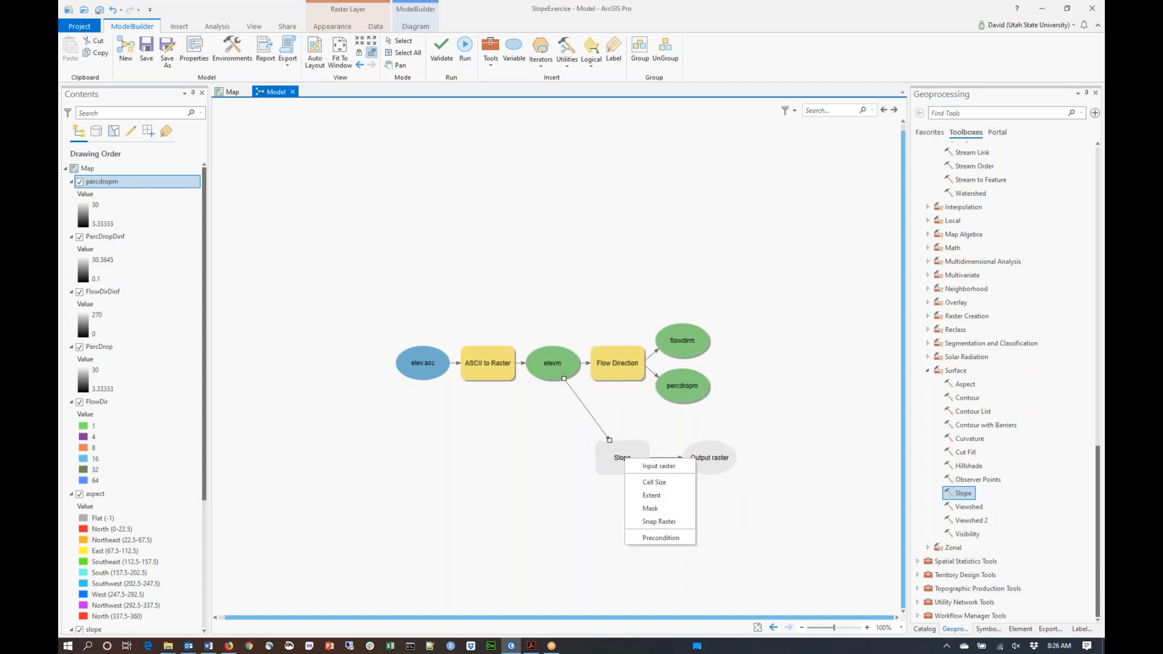
{"action": "left_click", "coordinate": [651, 470]}
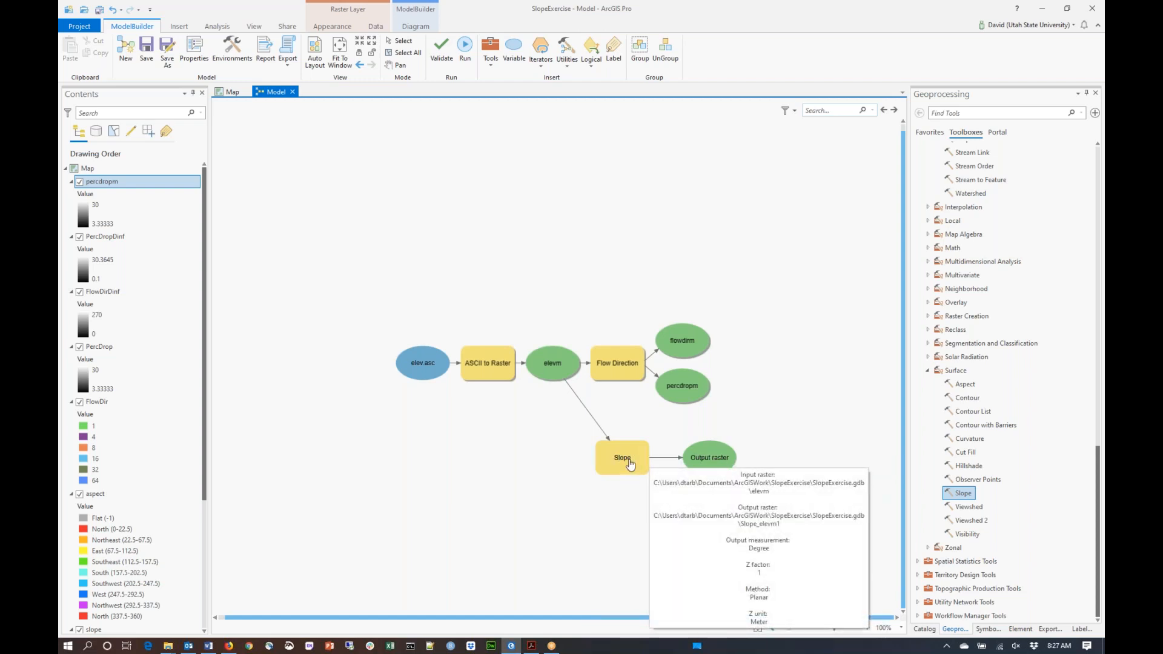
Name the Slope tool's output raster Slopem in SlopeExercise.gdb.
{"action": "left_click", "coordinate": [697, 457]}
{"action": "double_click", "coordinate": [697, 458]}
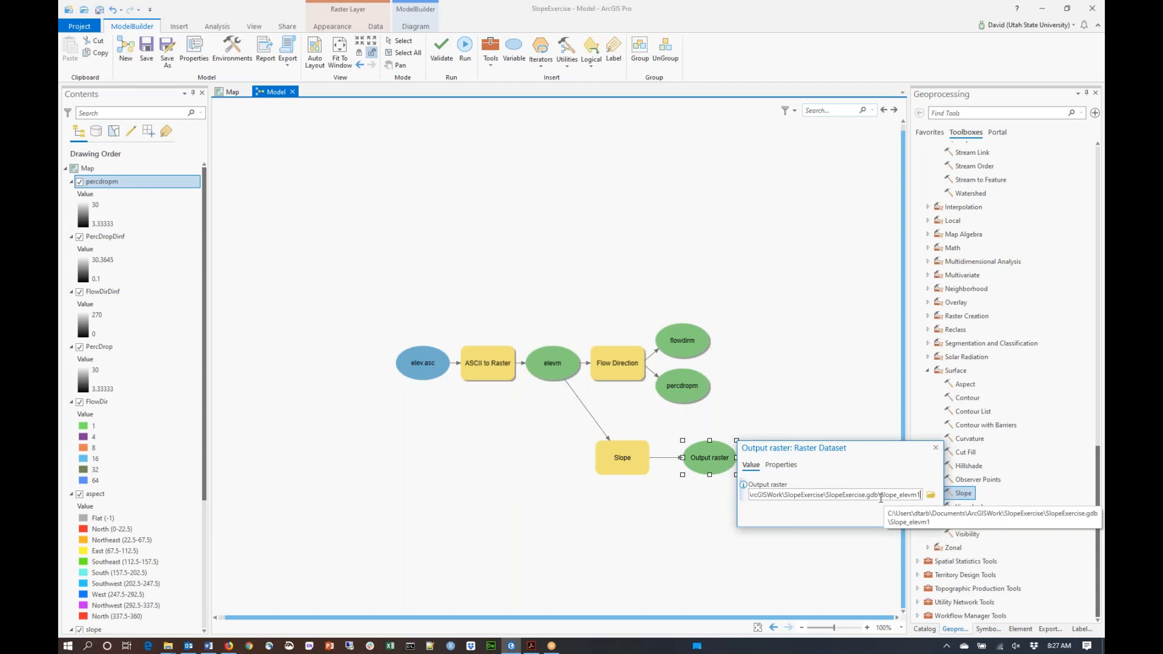
{"action": "left_click_drag", "start_coordinate": [882, 497], "coordinate": [932, 497]}
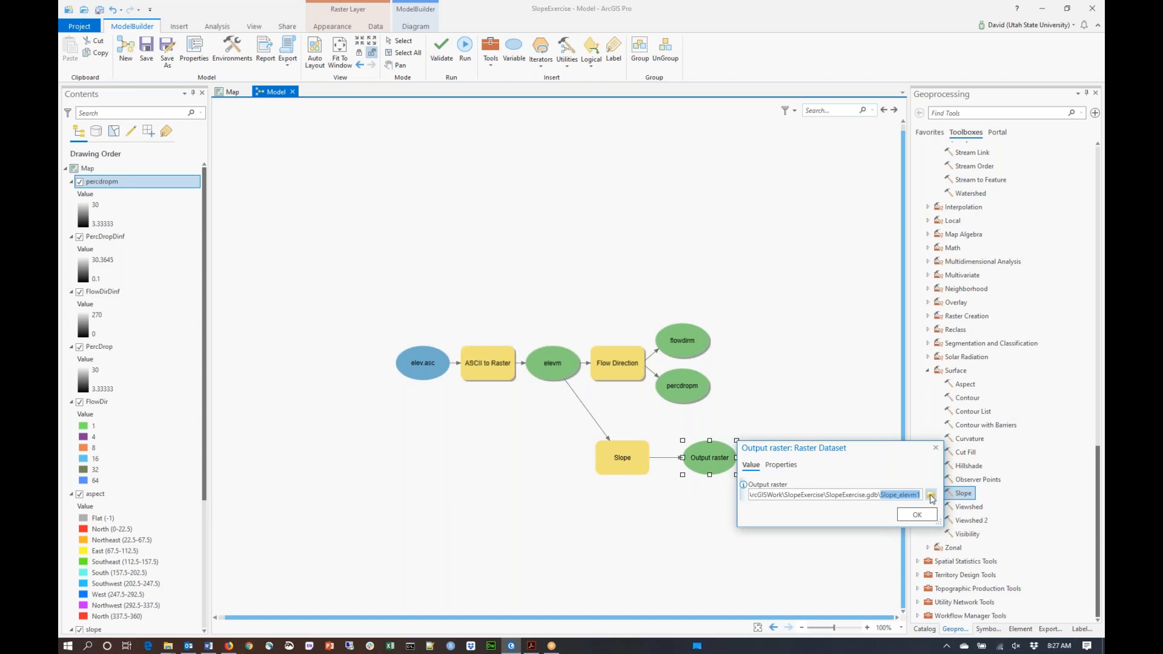
{"action": "type", "text": "Slope"}
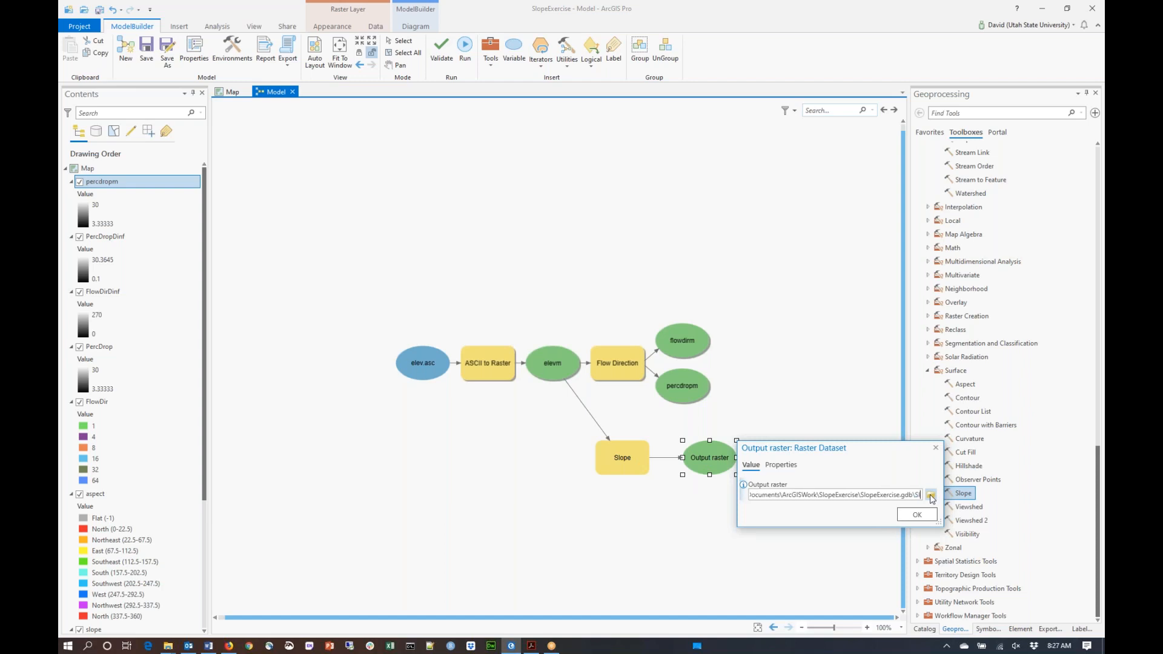
{"action": "left_click", "coordinate": [931, 514]}
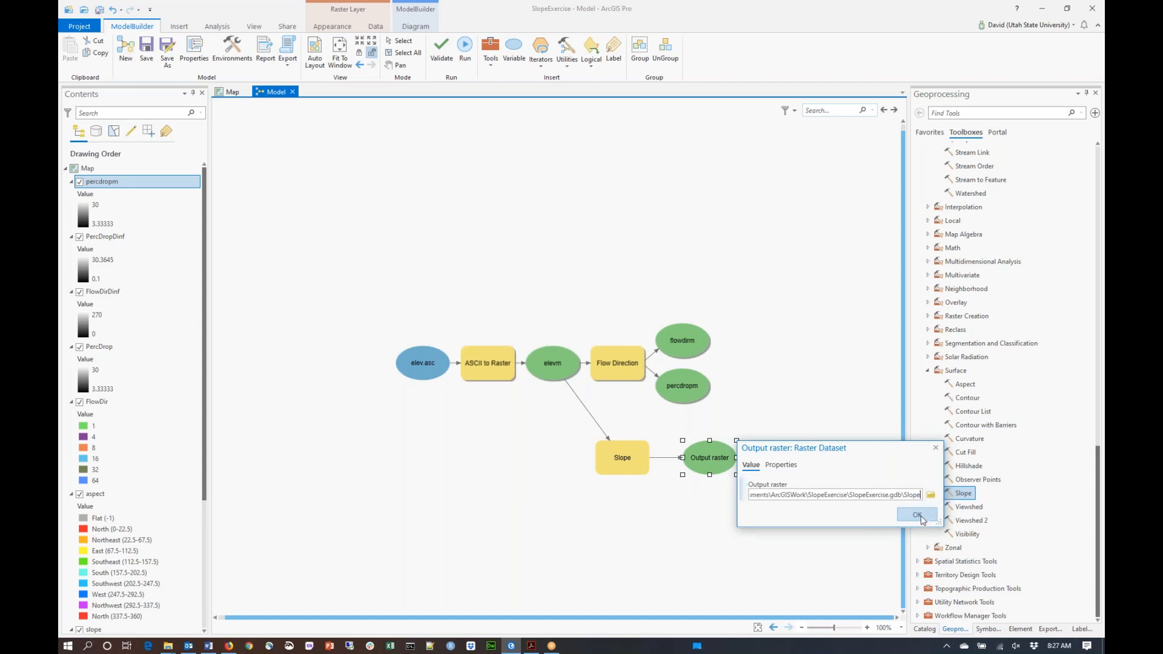
{"action": "double_click", "coordinate": [714, 461]}
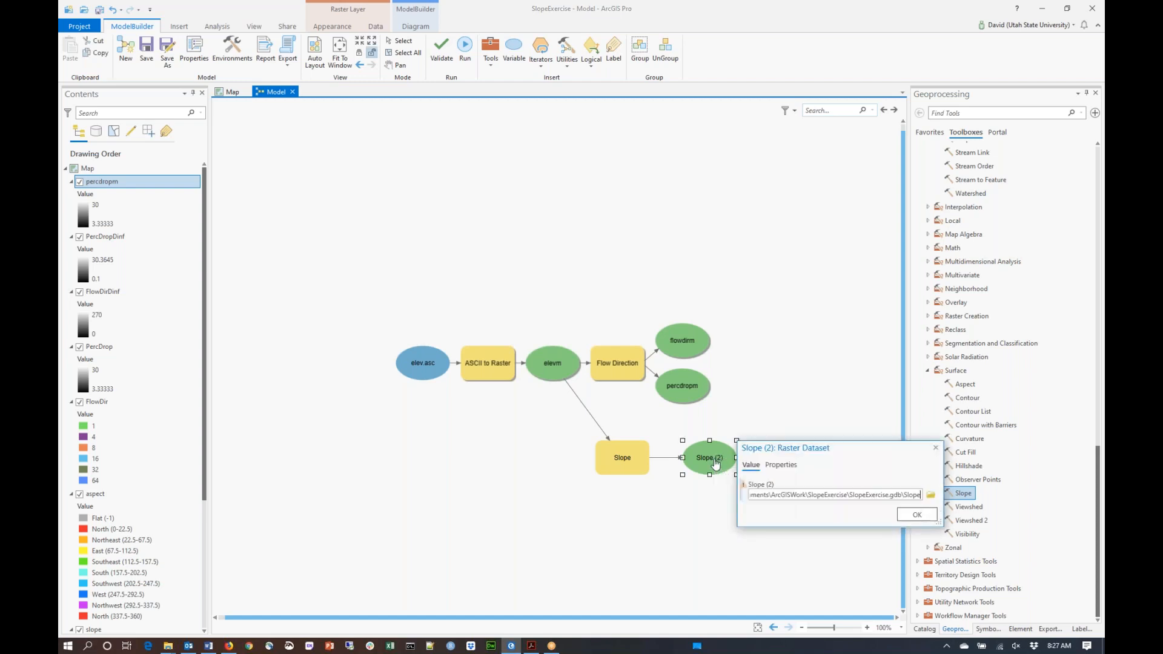
{"action": "mouse_move", "coordinate": [744, 491]}
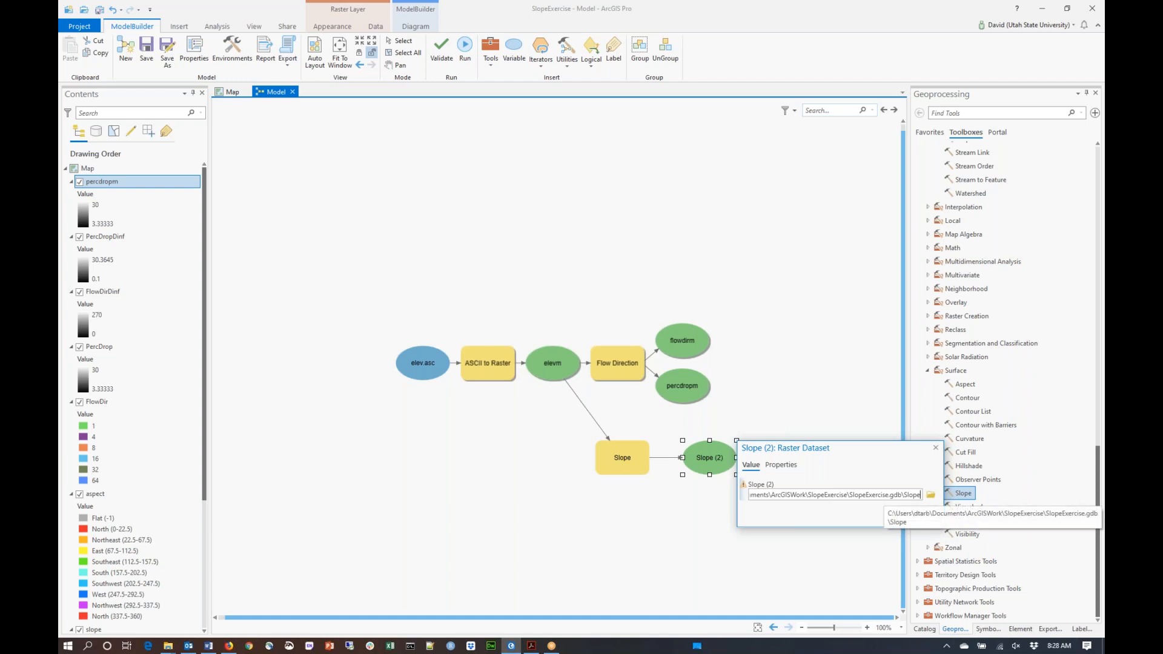
{"action": "type", "text": "m"}
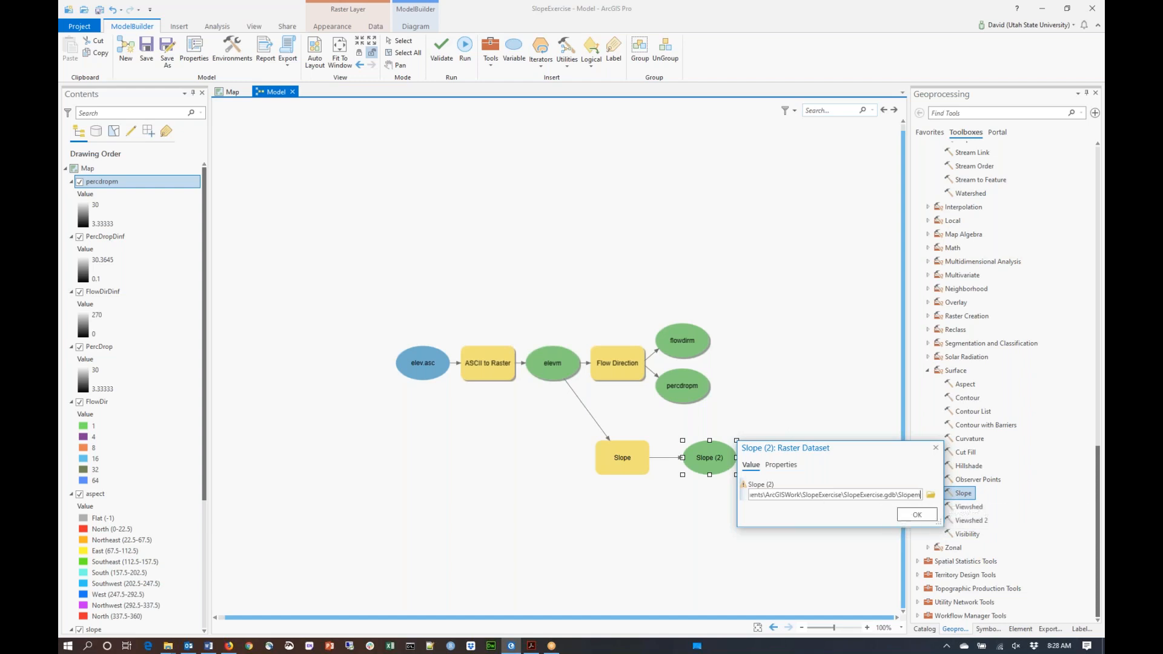
{"action": "left_click", "coordinate": [919, 516]}
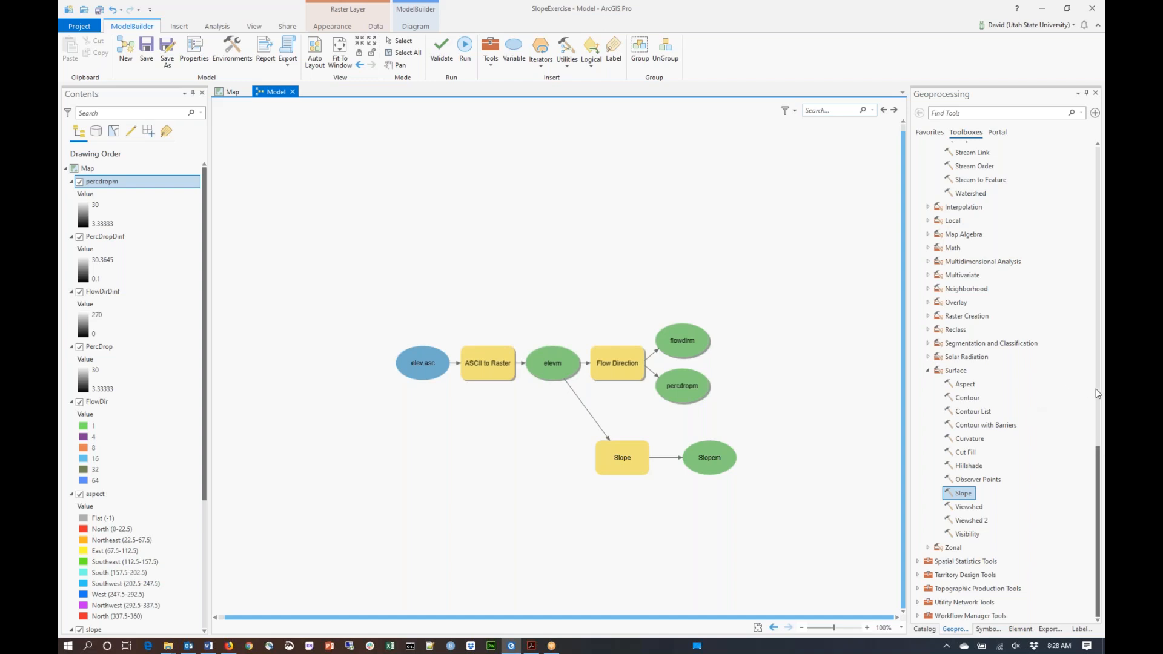
Add the Aspect tool from the Spatial Analyst Surface toolset to the model above Flow Direction.
{"action": "left_click", "coordinate": [966, 387]}
{"action": "left_click_drag", "start_coordinate": [965, 388], "coordinate": [637, 276]}
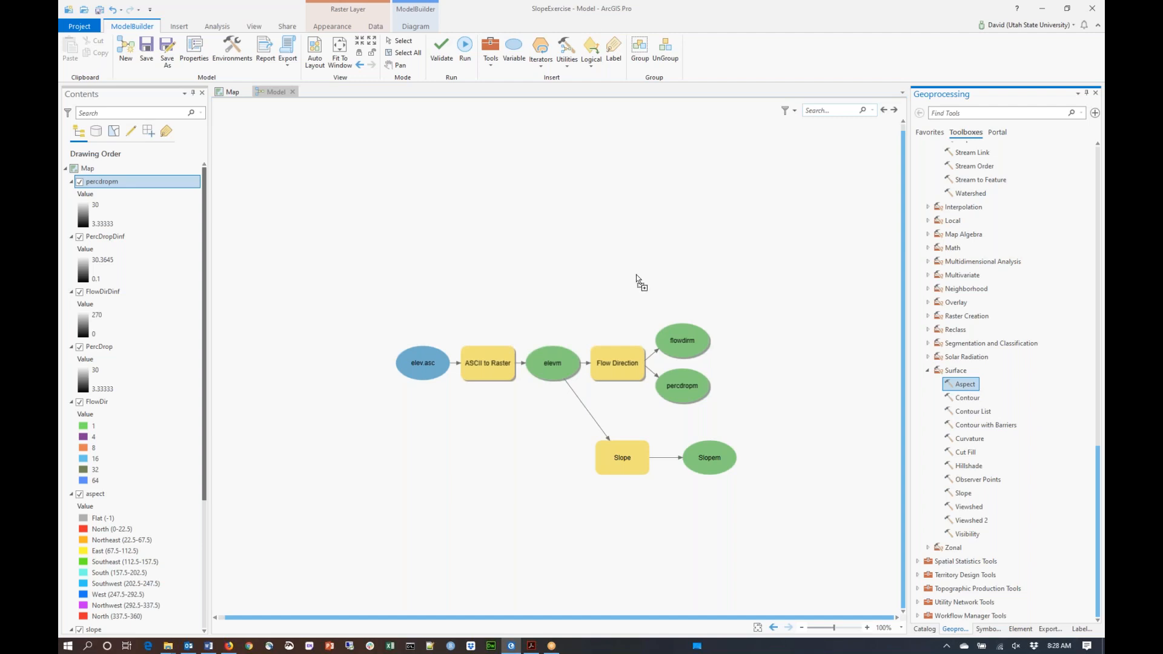
{"action": "left_click_drag", "start_coordinate": [637, 275], "coordinate": [630, 267]}
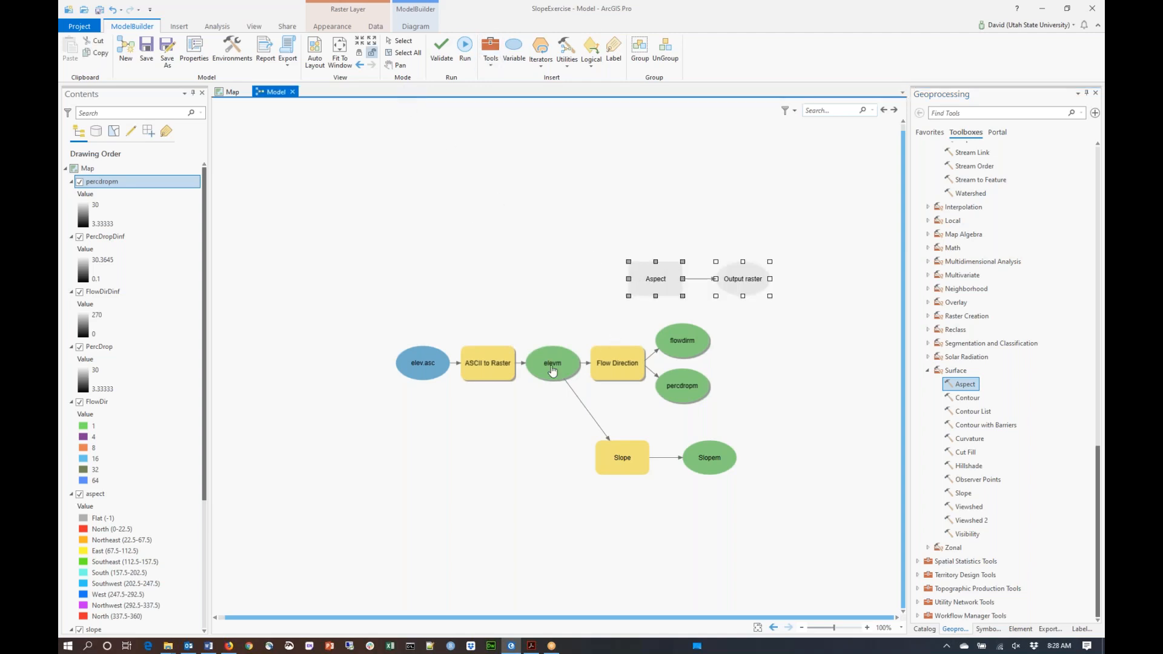
Connect elevm to the Aspect tool as its input raster and name the tool's output raster aspectm in SlopeExercise.gdb.
{"action": "left_click_drag", "start_coordinate": [556, 370], "coordinate": [648, 290]}
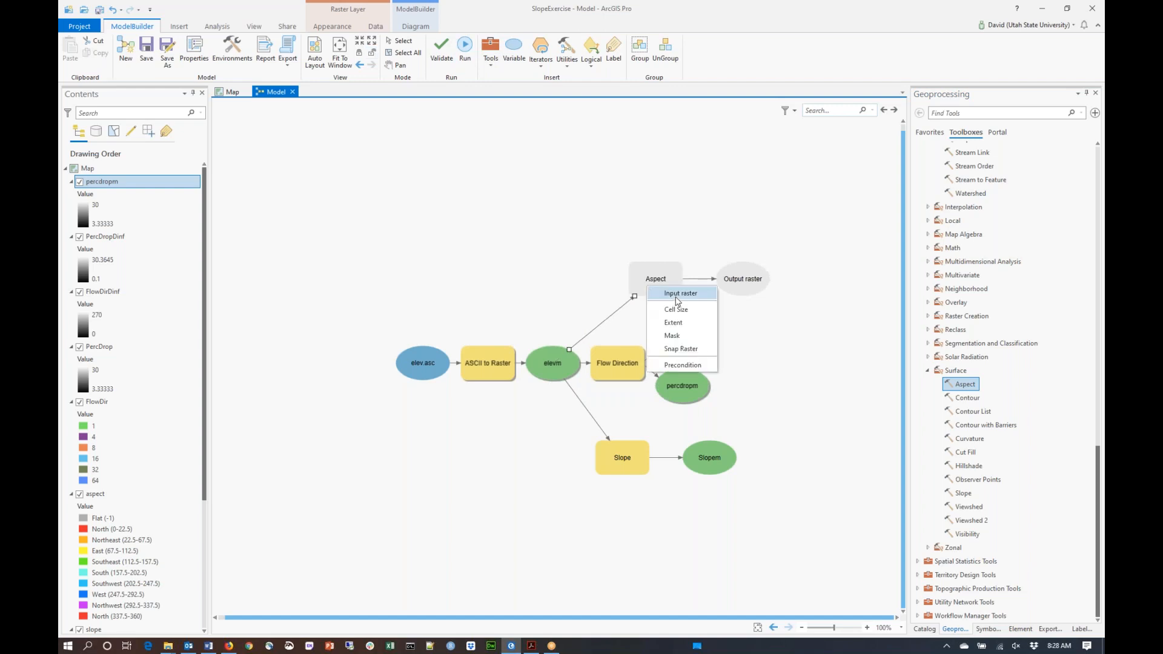
{"action": "left_click", "coordinate": [677, 297]}
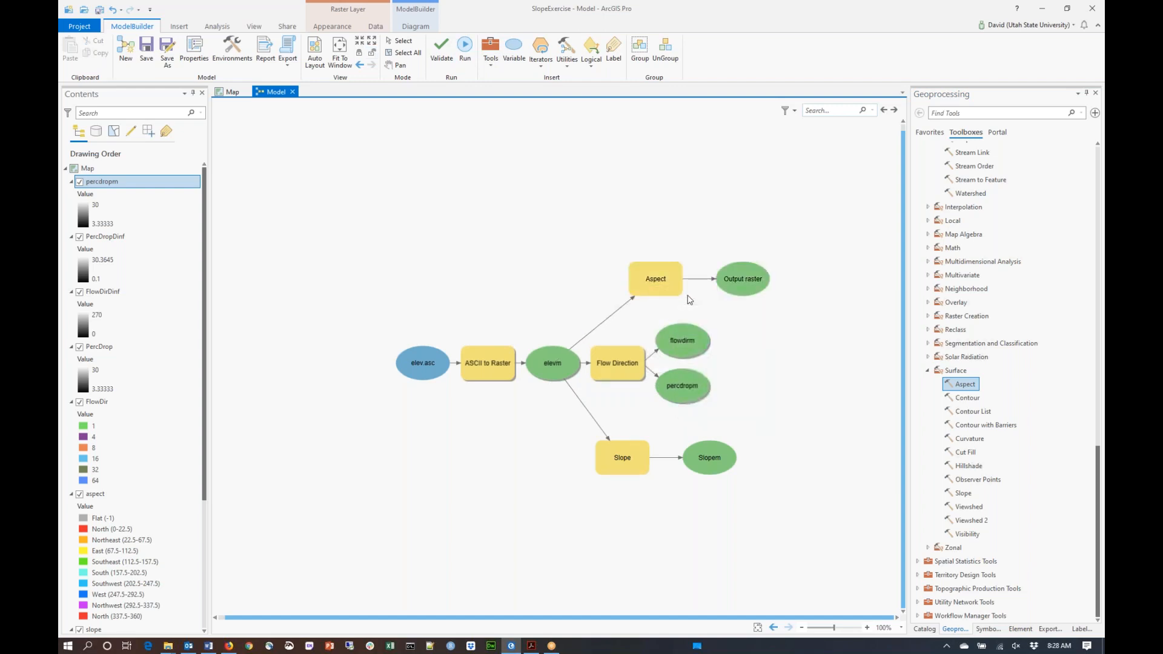
{"action": "left_click", "coordinate": [734, 287]}
{"action": "double_click", "coordinate": [734, 287]}
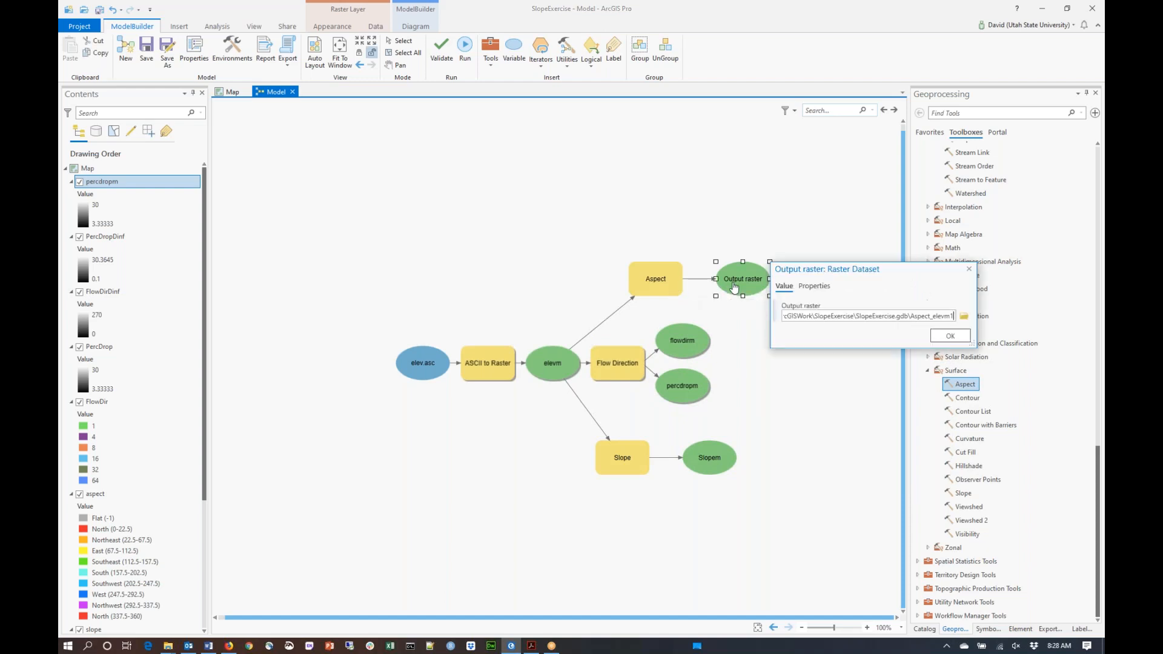
{"action": "double_click", "coordinate": [912, 316]}
{"action": "type", "text": "aspect"}
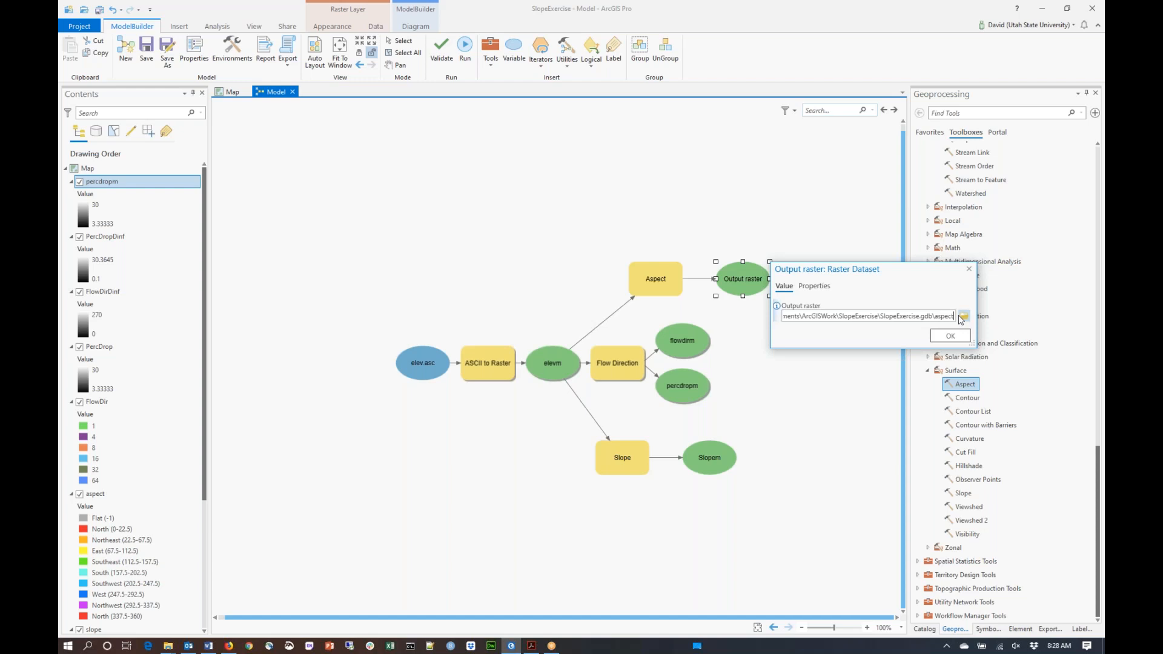
{"action": "type", "text": "m"}
{"action": "left_click", "coordinate": [961, 336]}
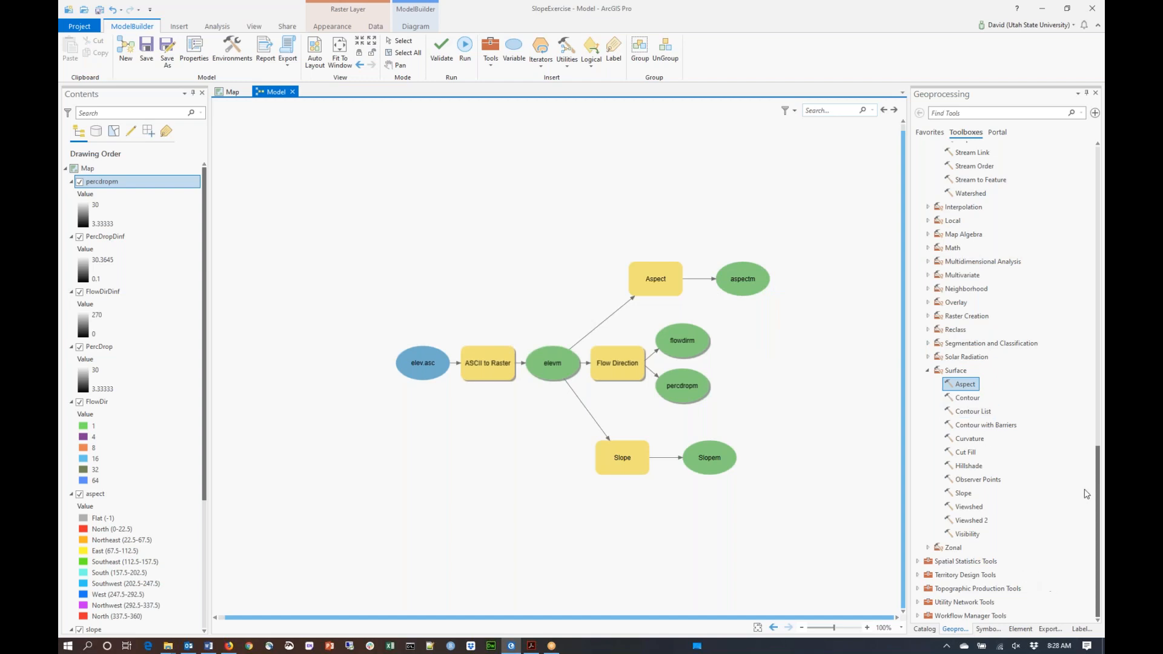
Add a second Flow Direction tool from the Spatial Analyst Hydrology toolset above Aspect and connect elevm as its input surface raster.
{"action": "left_click_drag", "start_coordinate": [1100, 479], "coordinate": [1098, 503]}
{"action": "left_click_drag", "start_coordinate": [1098, 475], "coordinate": [1099, 366]}
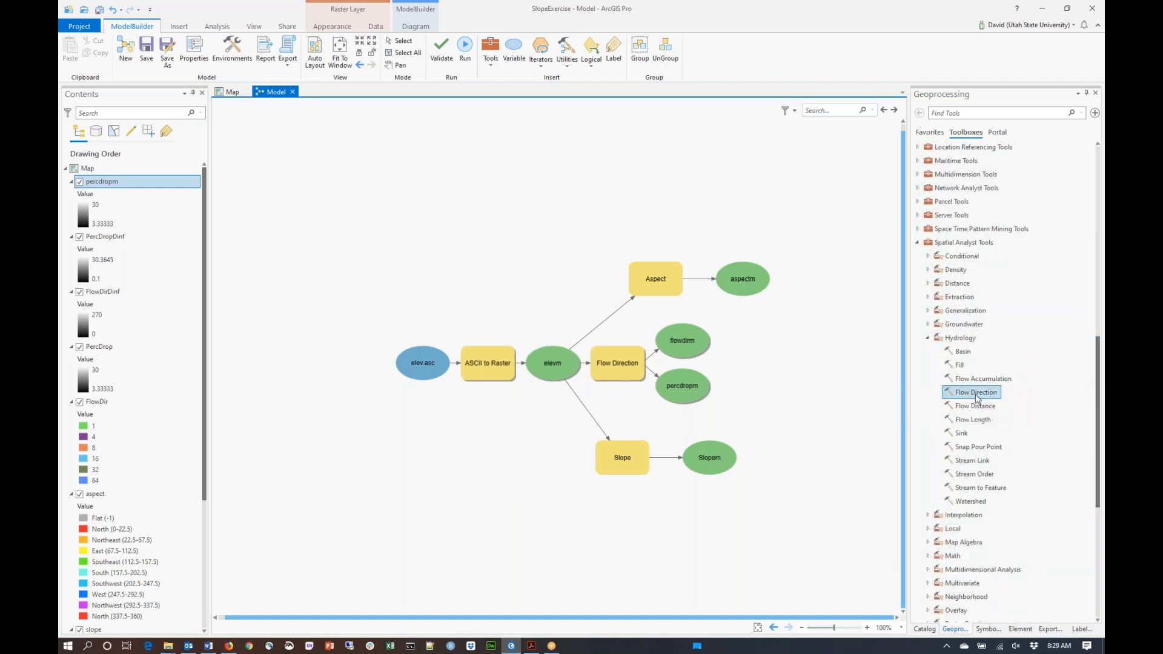
{"action": "left_click_drag", "start_coordinate": [977, 399], "coordinate": [580, 207]}
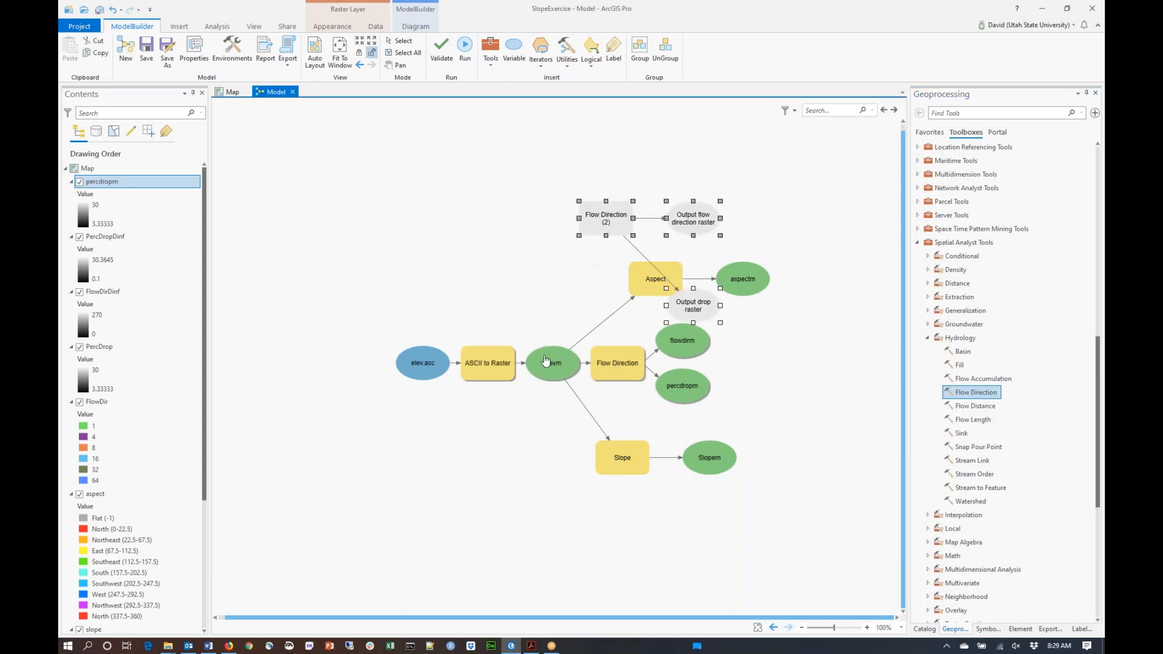
{"action": "mouse_move", "coordinate": [546, 361]}
{"action": "left_mouse_down"}
{"action": "mouse_move", "coordinate": [561, 270]}
{"action": "mouse_move", "coordinate": [592, 228]}
{"action": "left_mouse_up"}
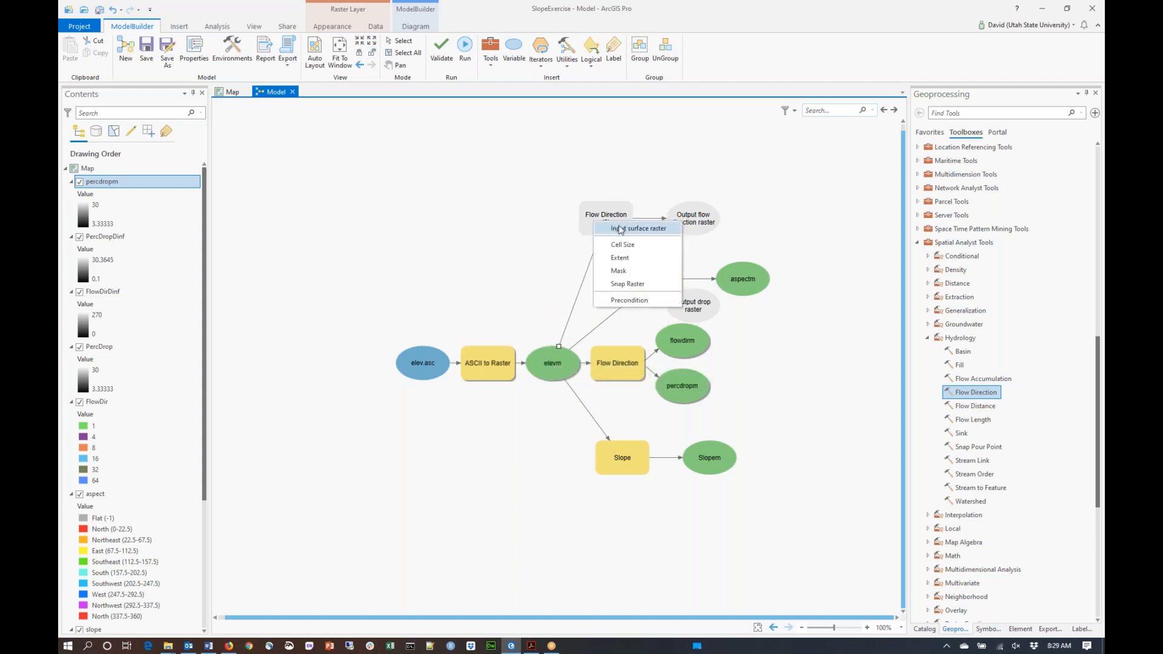
{"action": "left_click", "coordinate": [620, 229]}
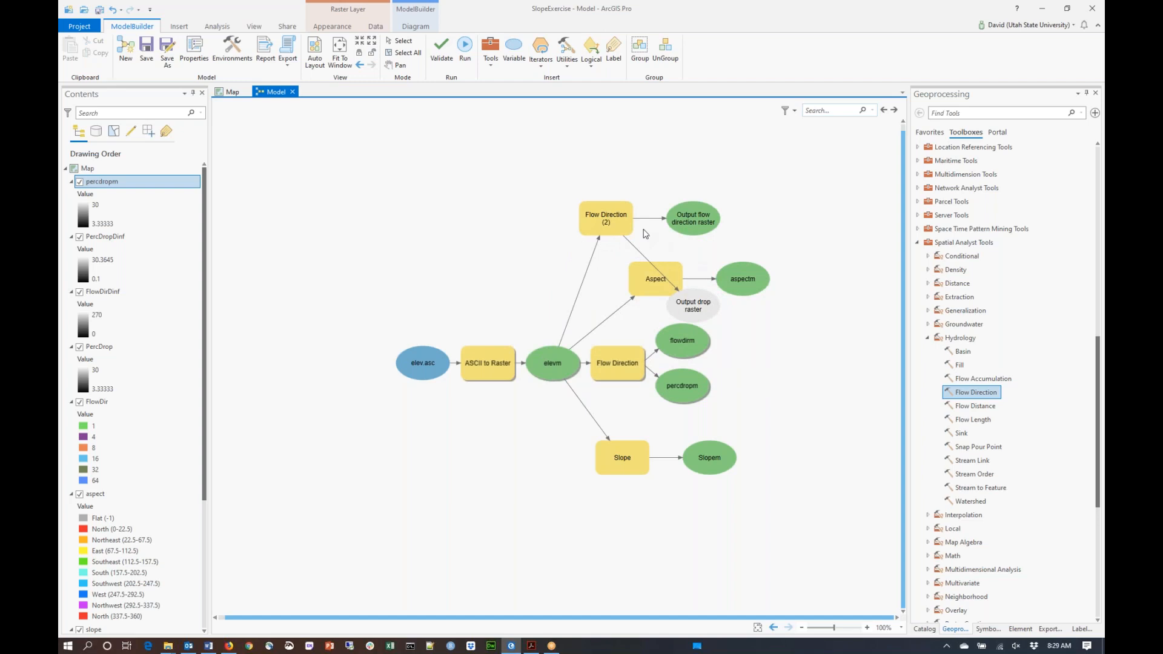
Set the second Flow Direction tool's type to DINF and name its output flow direction raster flowdirdinfm in SlopeExercise.gdb.
{"action": "double_click", "coordinate": [605, 219]}
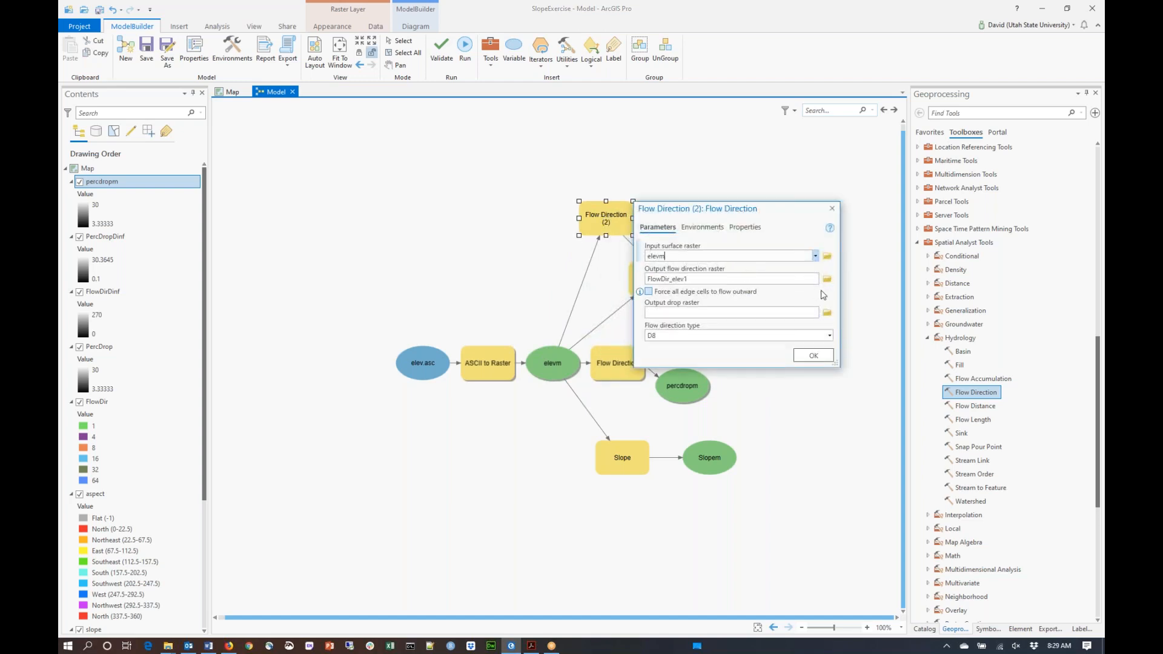
{"action": "left_click", "coordinate": [829, 337]}
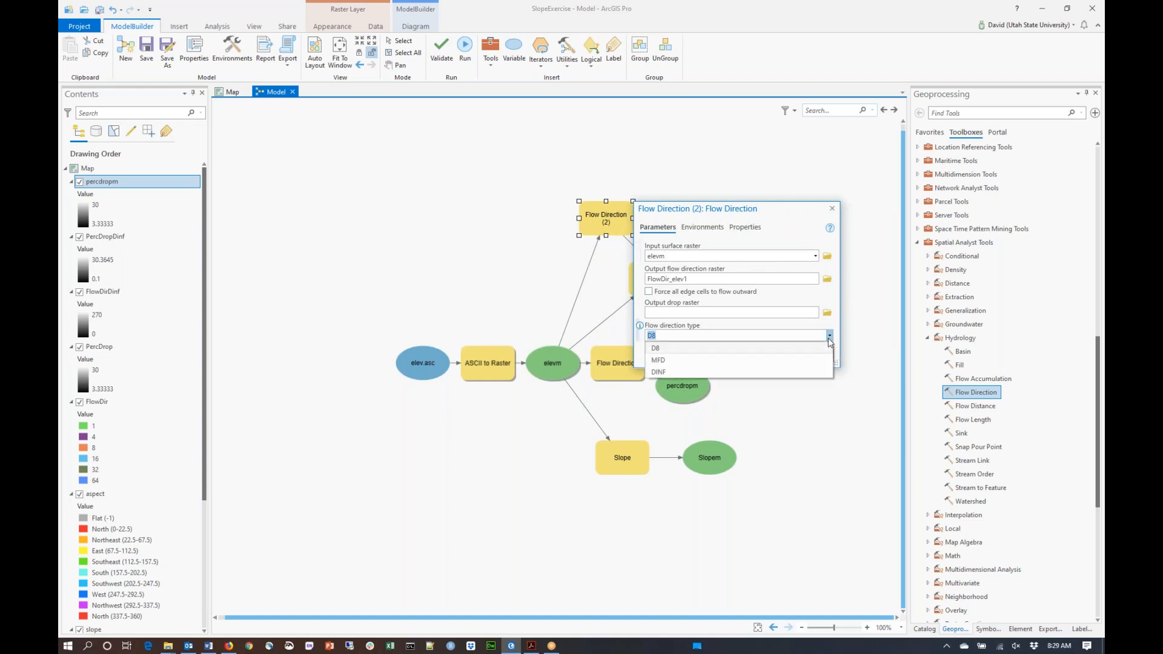
{"action": "left_click", "coordinate": [807, 377]}
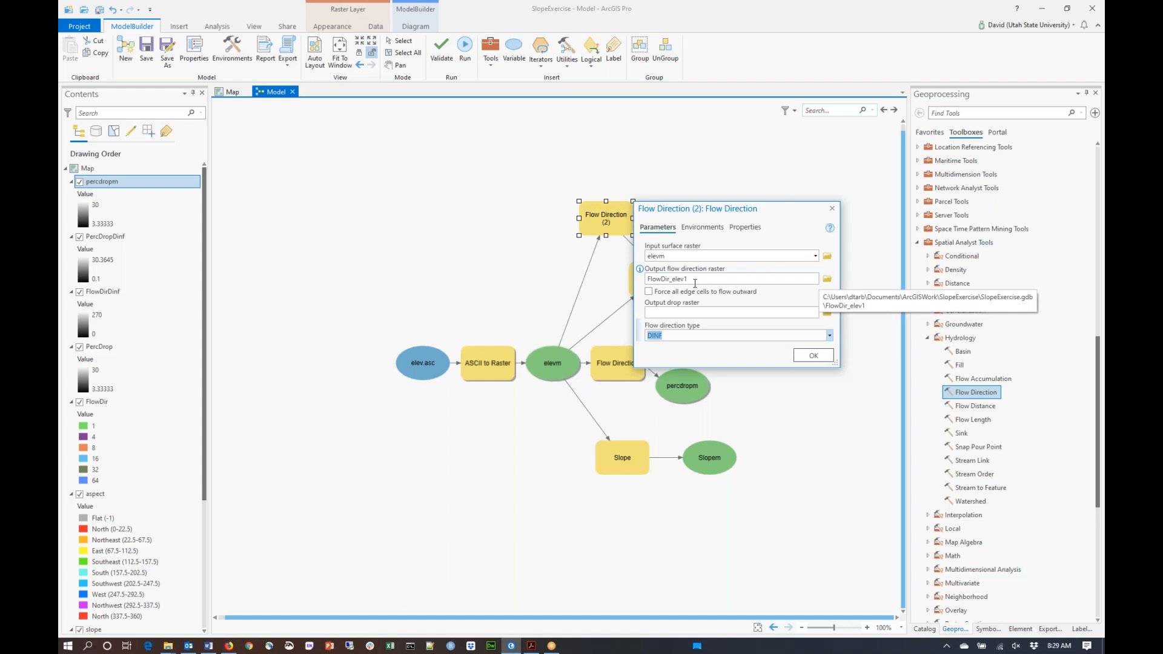
{"action": "left_click", "coordinate": [827, 279]}
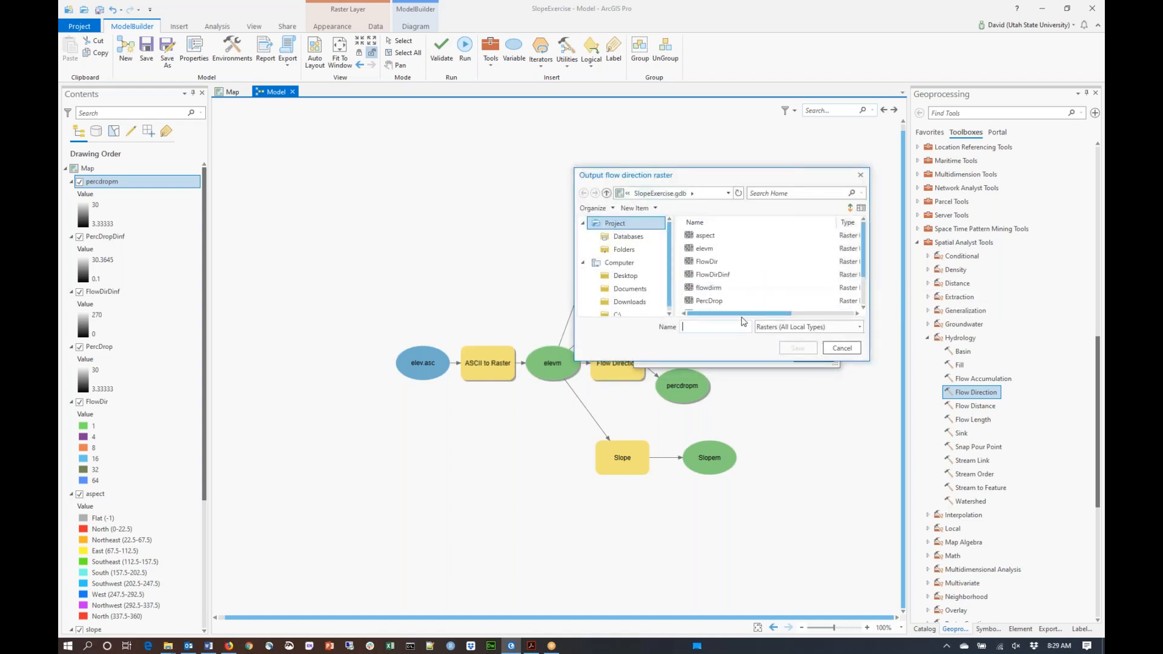
{"action": "type", "text": "flowdird"}
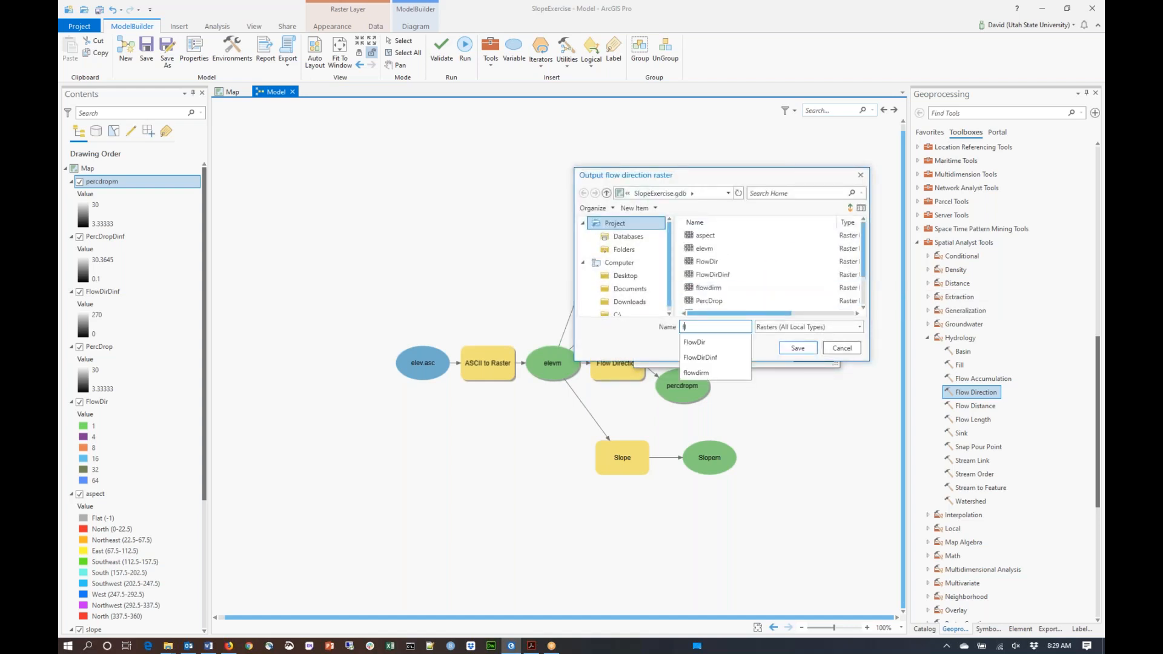
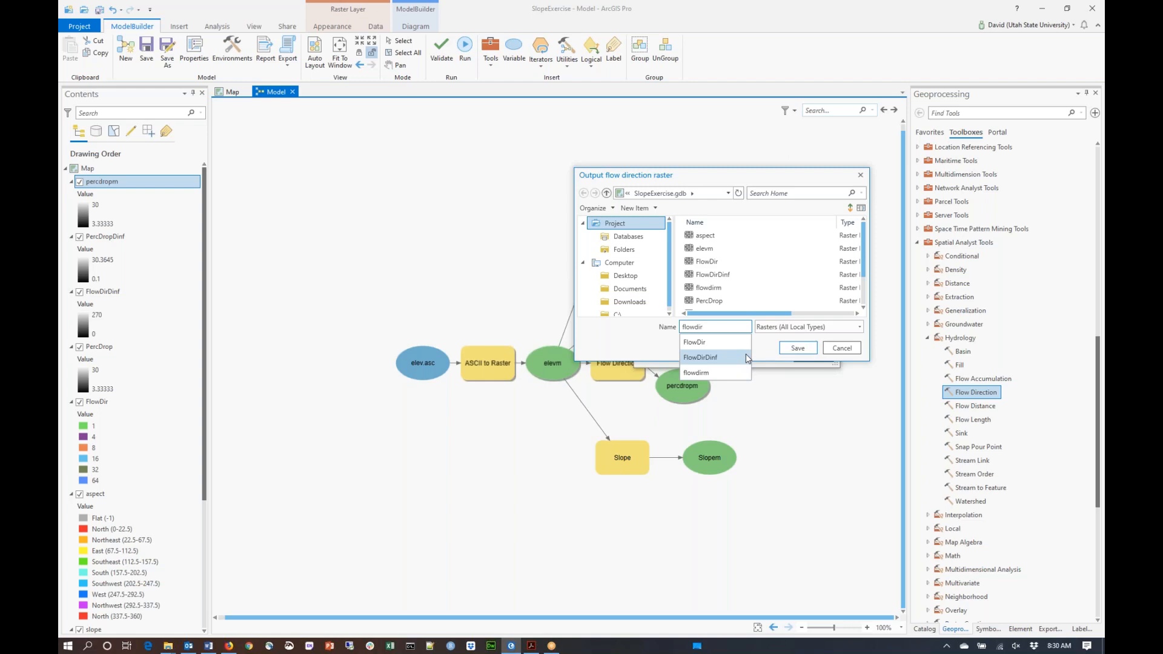
{"action": "type", "text": "infm"}
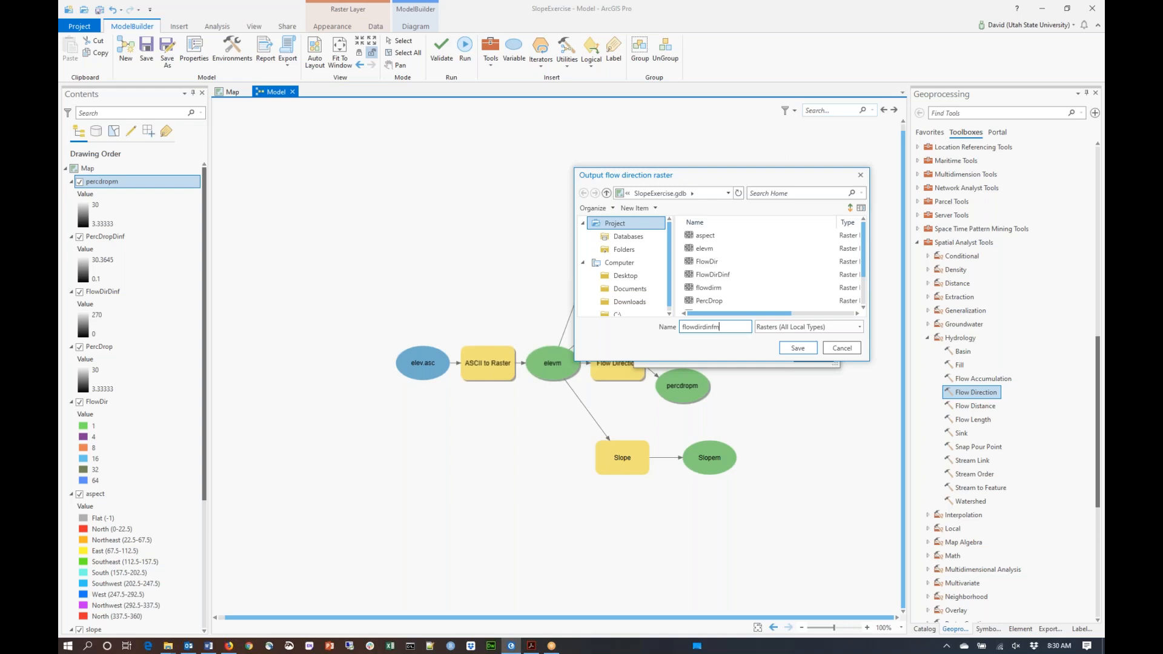
{"action": "left_click", "coordinate": [797, 349]}
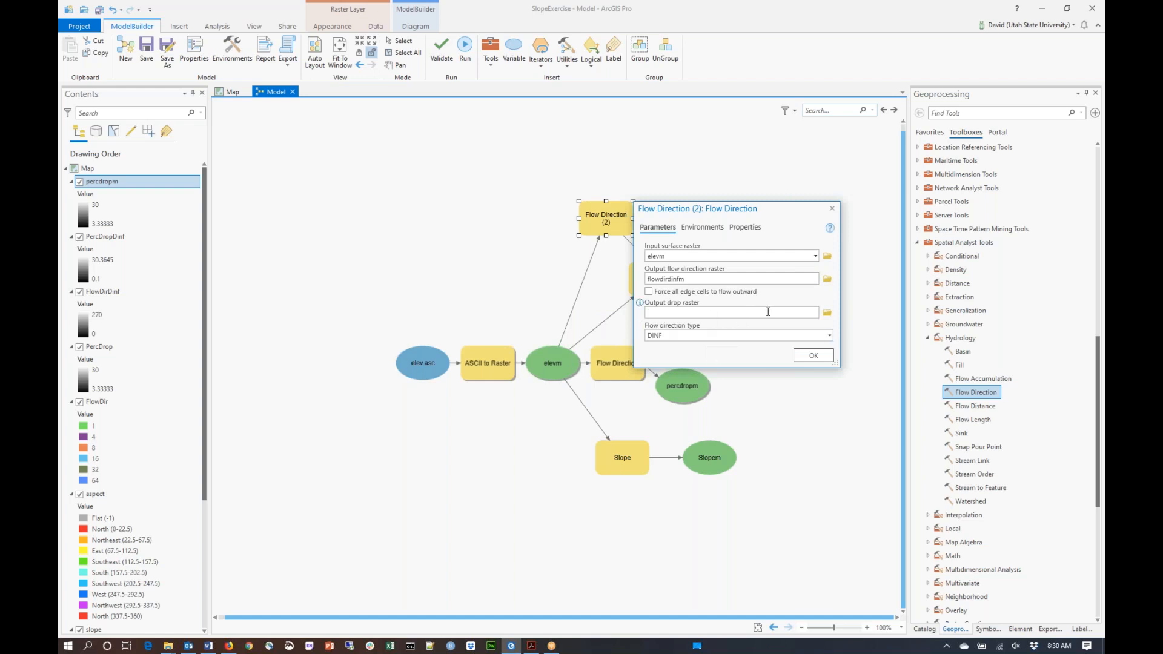
Name the second Flow Direction tool's output drop raster percdropdinfm in SlopeExercise.gdb and apply the tool parameters.
{"action": "left_click", "coordinate": [827, 313]}
{"action": "type", "text": "pe"}
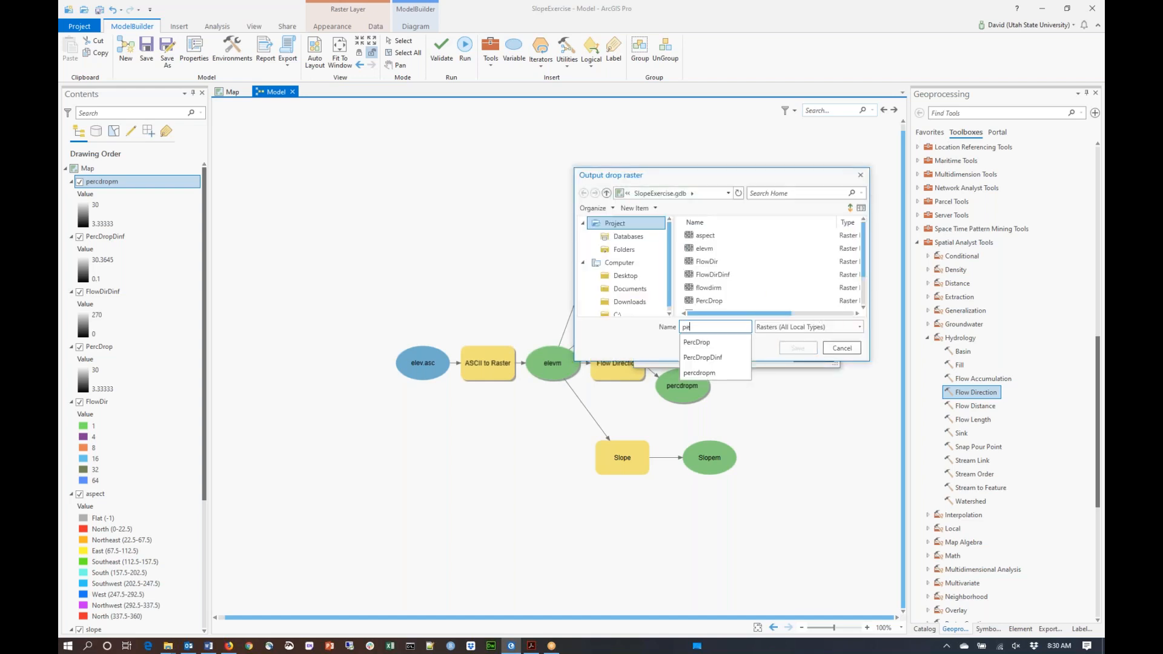
{"action": "type", "text": "rcdropdinfm"}
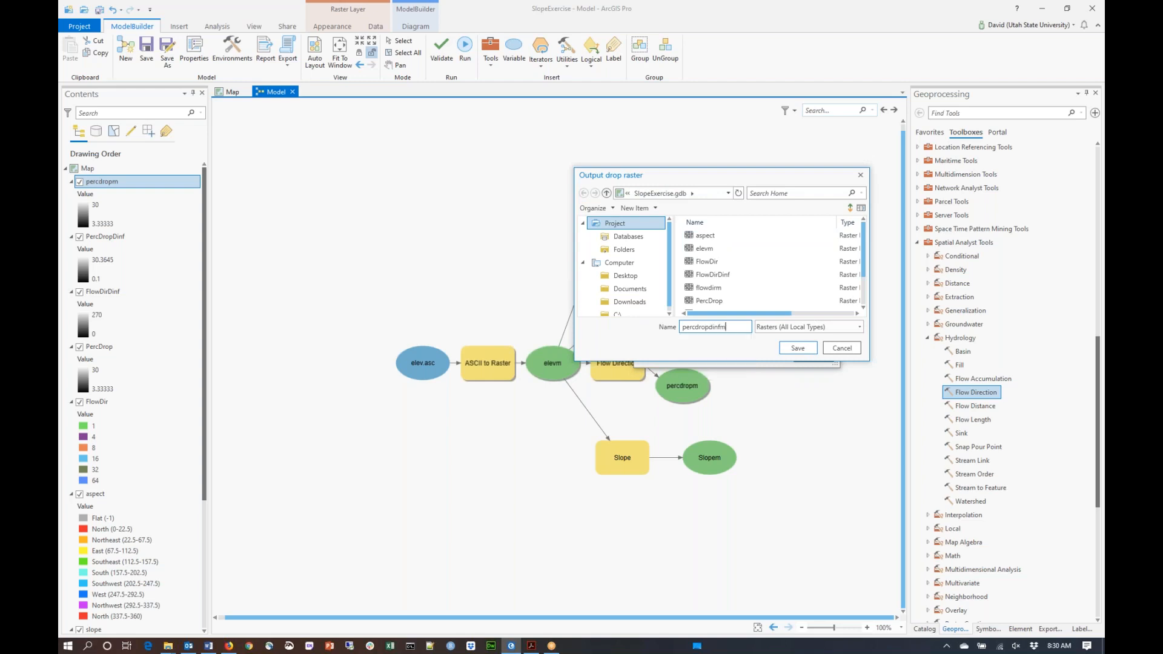
{"action": "left_click", "coordinate": [799, 348]}
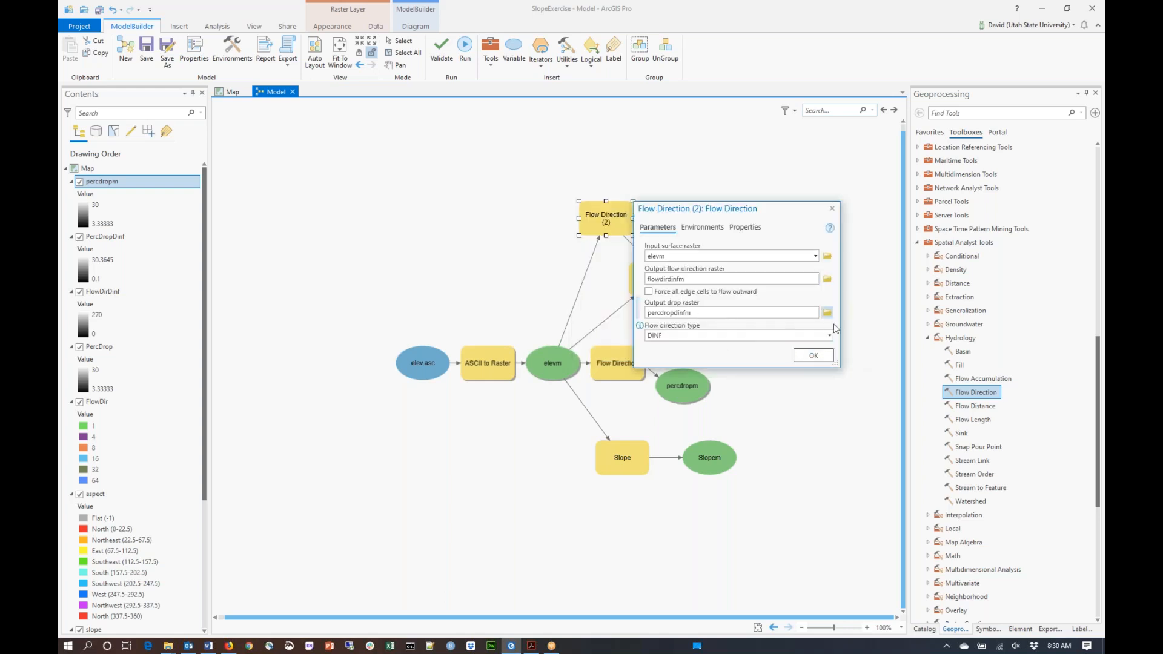
{"action": "left_click", "coordinate": [813, 355]}
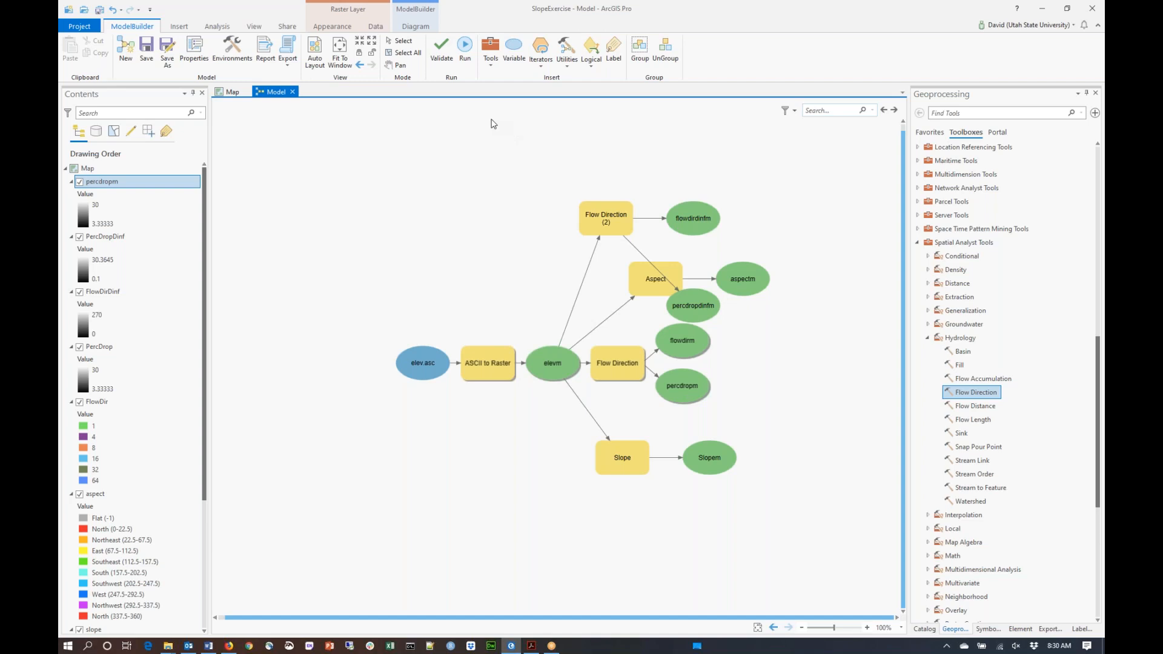
Arrange the model diagram with Auto Layout and save the project.
{"action": "left_click", "coordinate": [315, 52]}
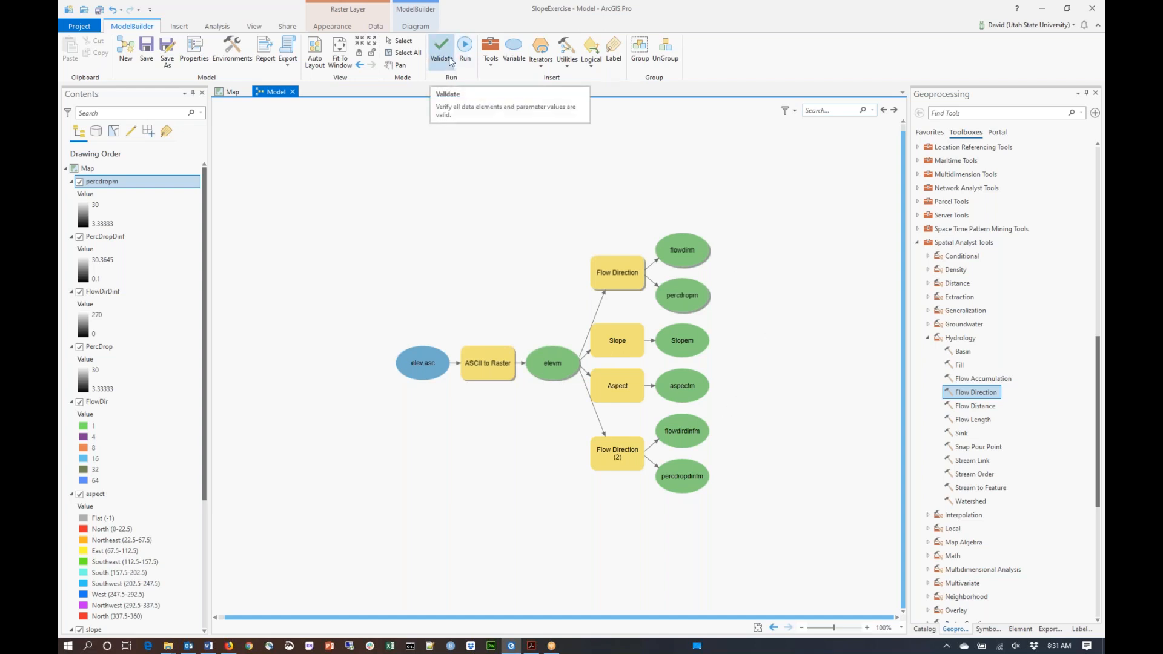
{"action": "left_click", "coordinate": [99, 10]}
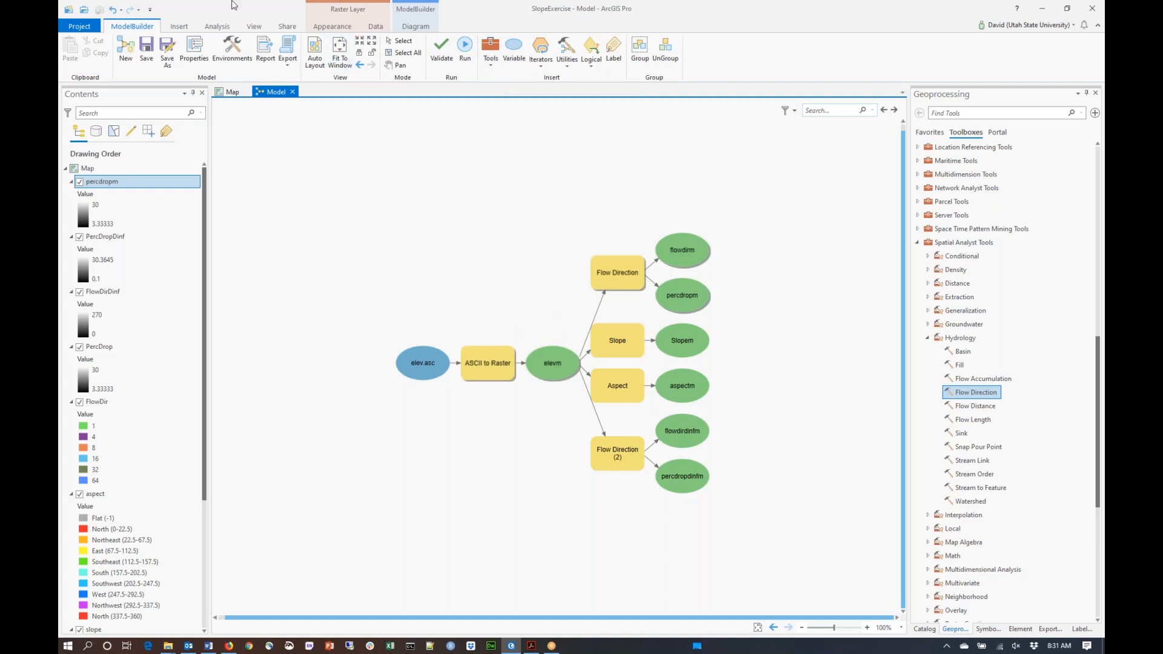
Run the whole model and refresh SlopeExercise.gdb in the project catalog to list the new output rasters.
{"action": "left_click", "coordinate": [465, 55]}
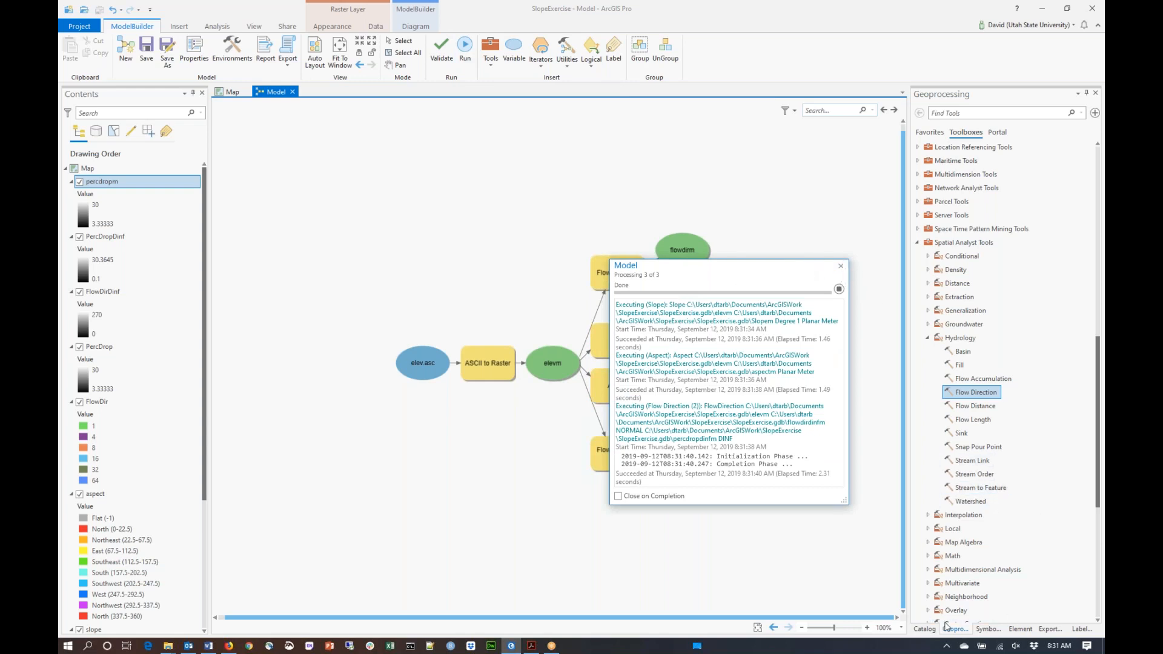
{"action": "left_click", "coordinate": [926, 630]}
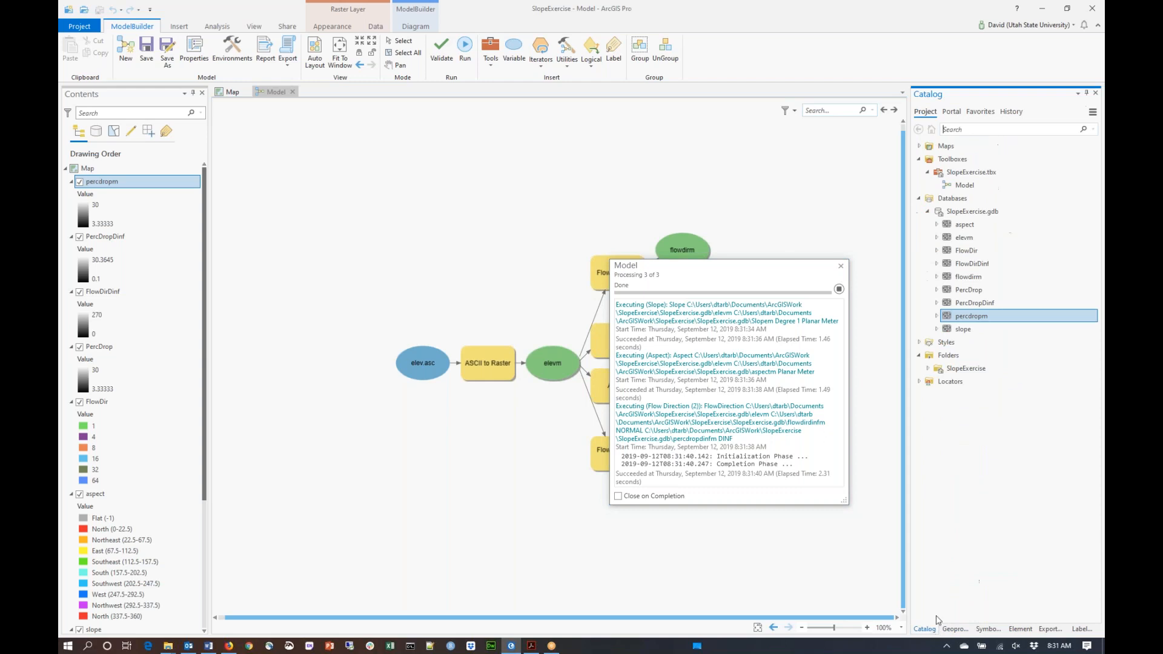
{"action": "right_click", "coordinate": [962, 203]}
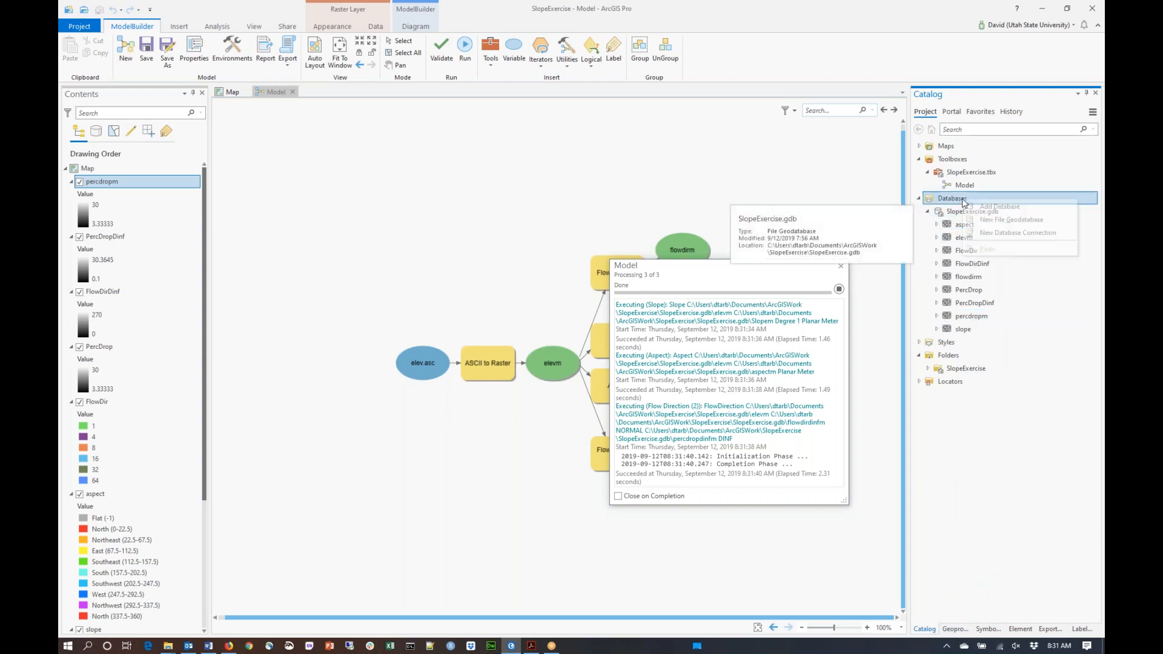
{"action": "left_click", "coordinate": [955, 213]}
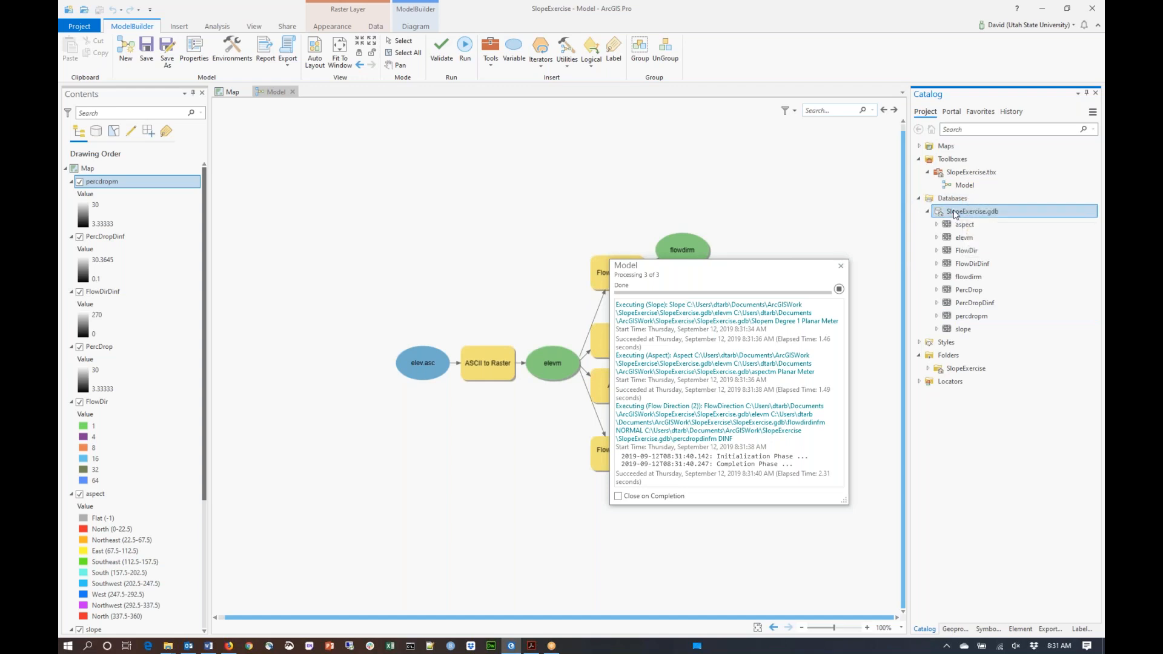
{"action": "right_click", "coordinate": [956, 213]}
{"action": "left_click", "coordinate": [991, 412]}
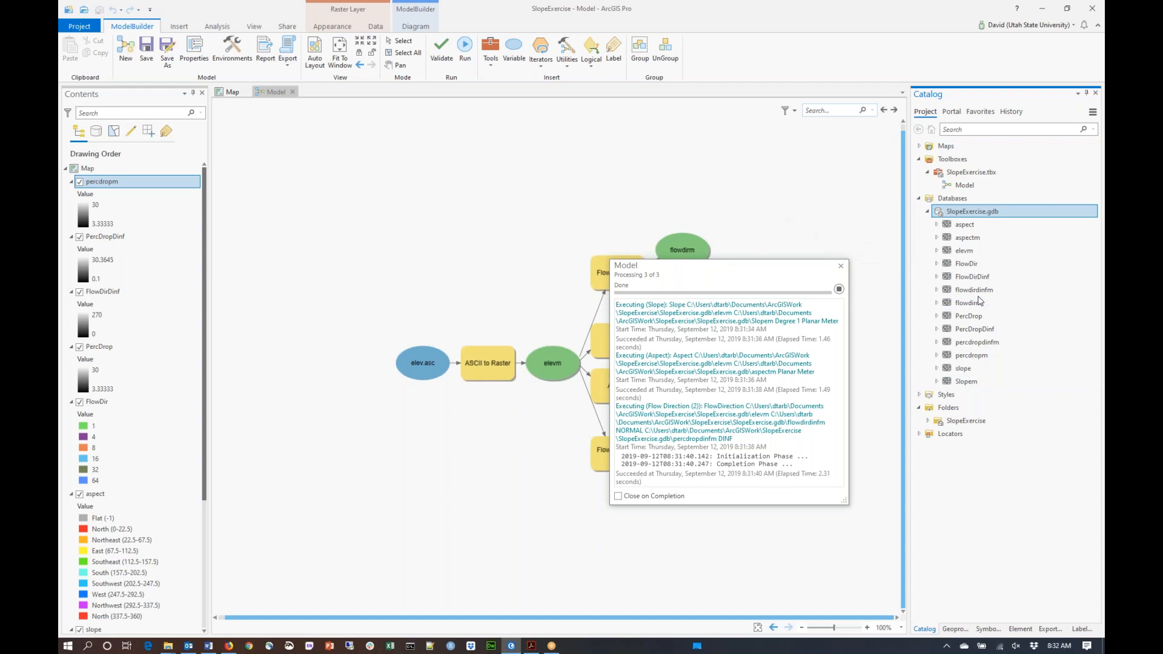
{"action": "left_click", "coordinate": [842, 267]}
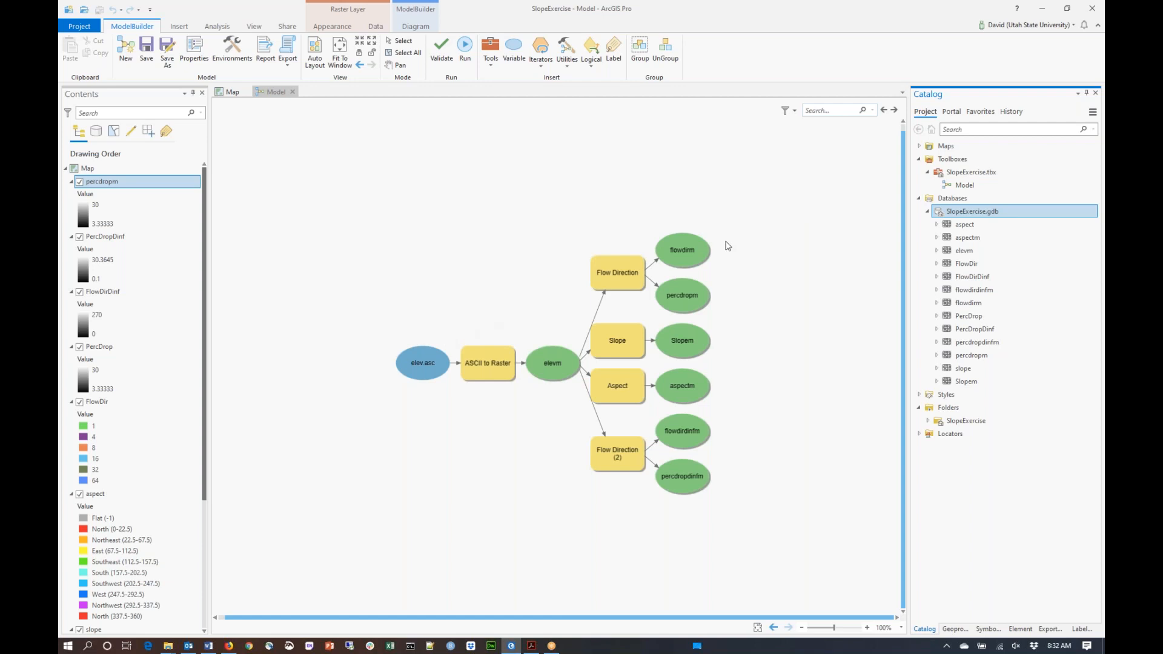
Mark the elev.asc input and the flowdirm output as model parameters.
{"action": "right_click", "coordinate": [431, 367]}
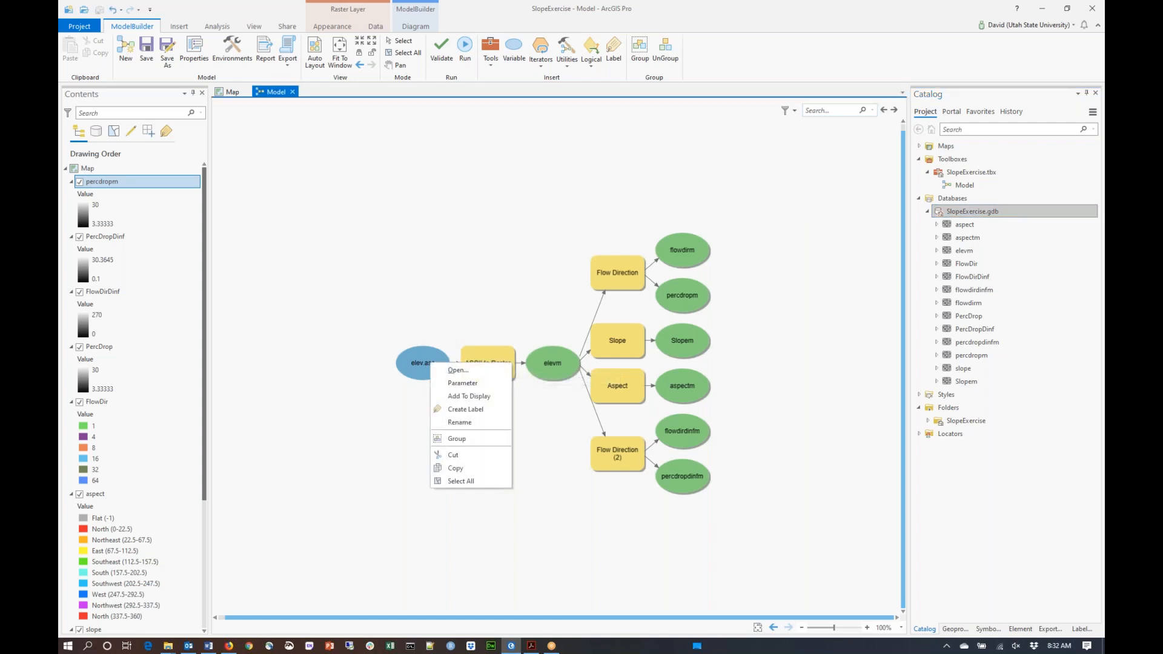
{"action": "left_click", "coordinate": [467, 384]}
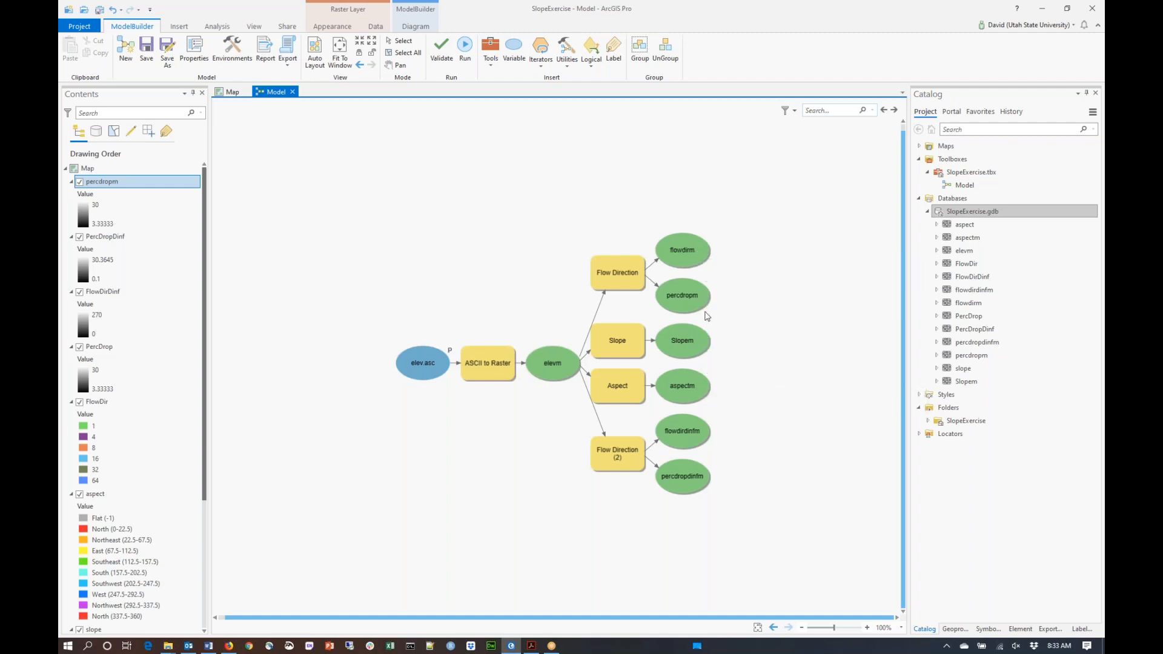
{"action": "right_click", "coordinate": [690, 257]}
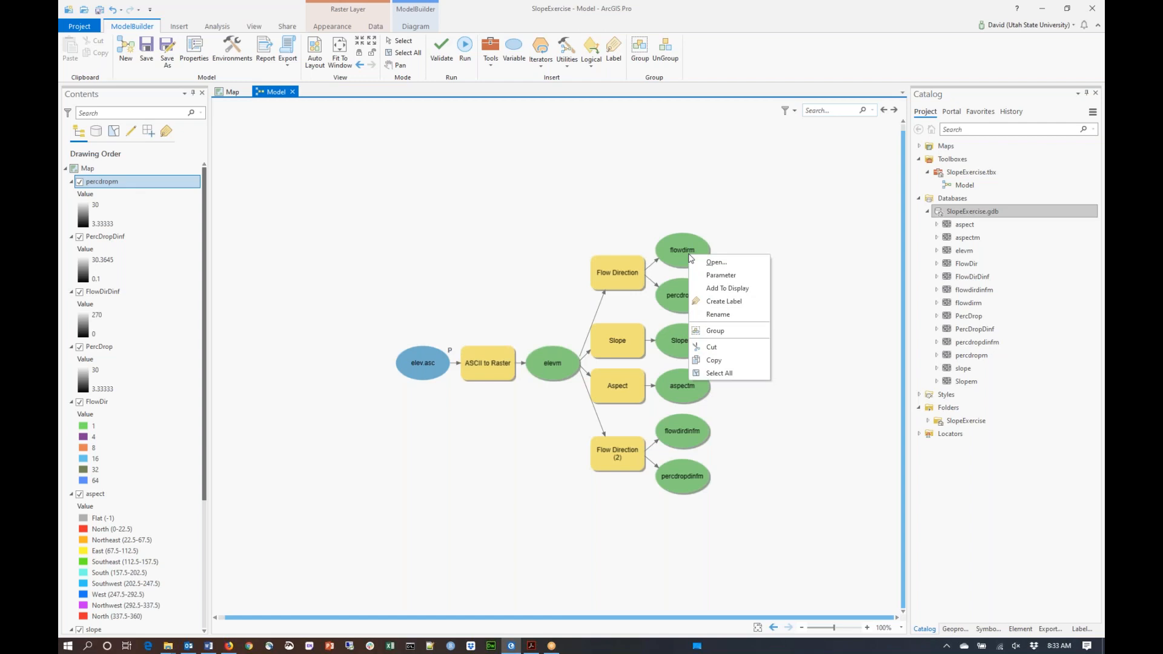
{"action": "left_click", "coordinate": [720, 276]}
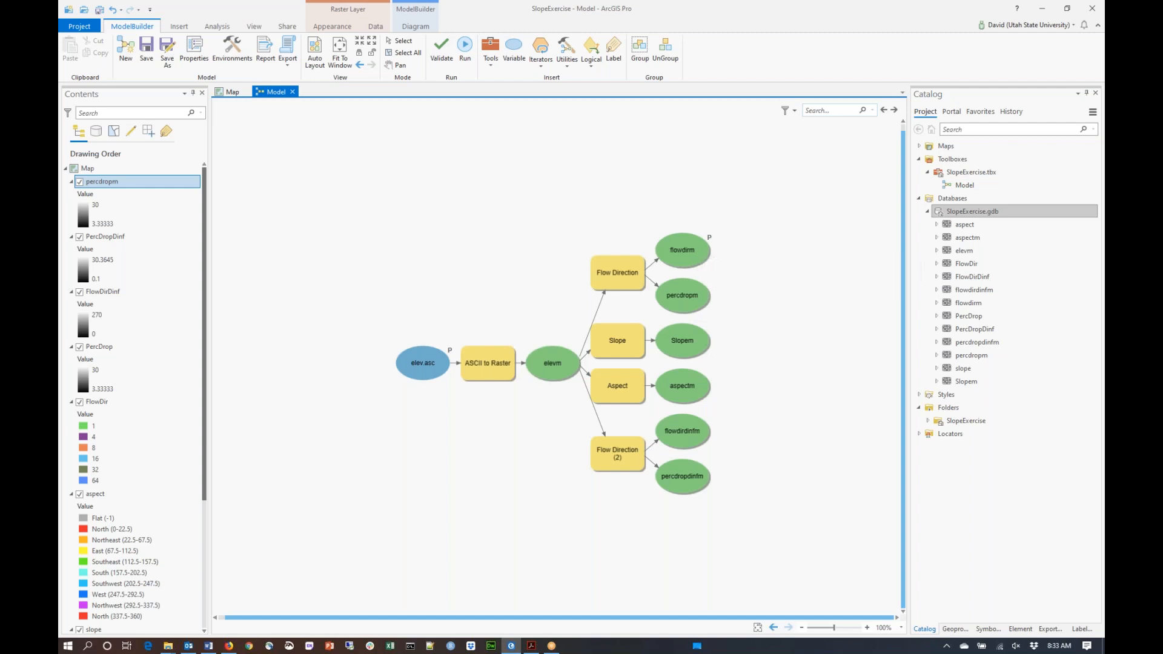
Set the flowdirm output to be added to the map display.
{"action": "right_click", "coordinate": [699, 248]}
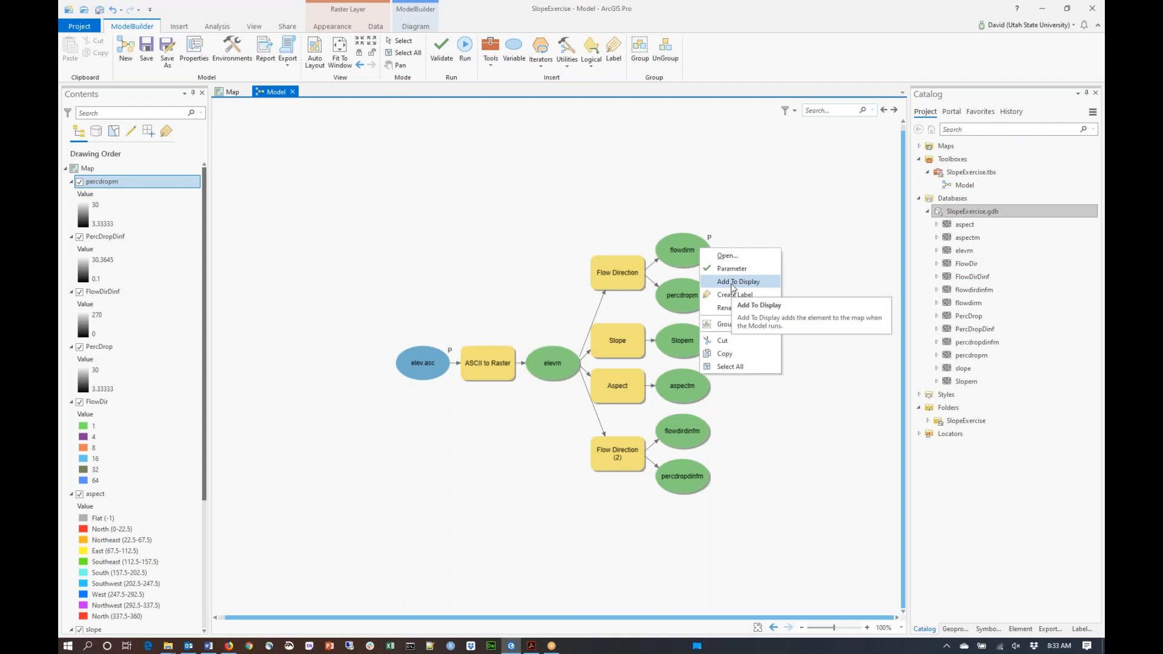
{"action": "left_click", "coordinate": [731, 285]}
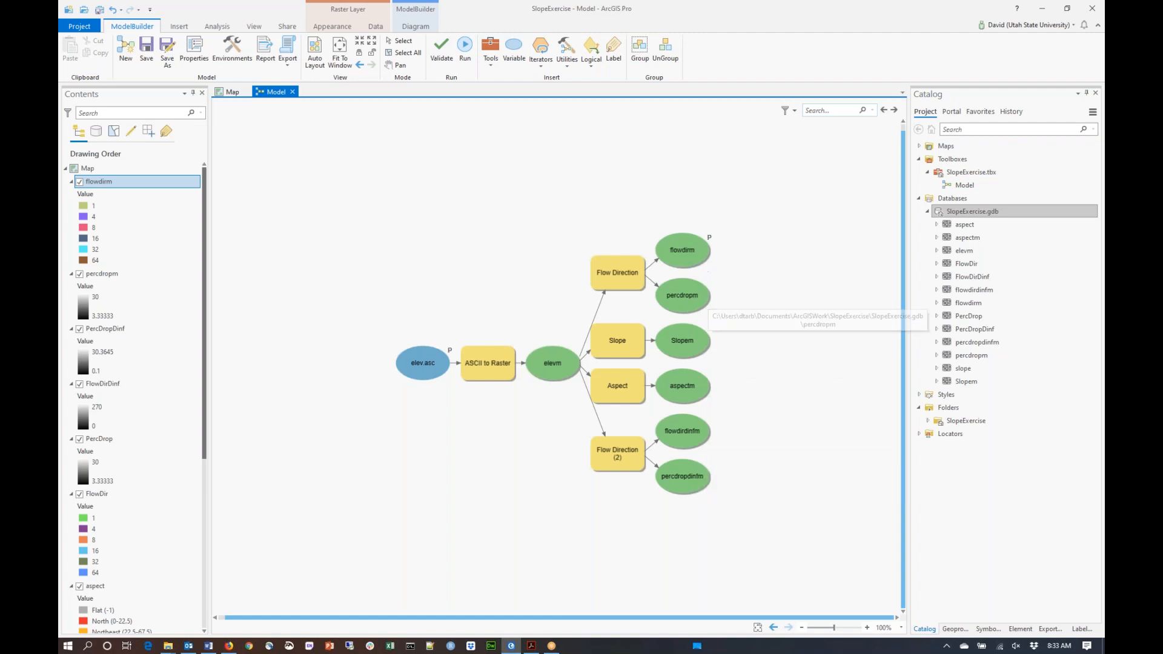
Mark the percdropm output as a model parameter and set it to be added to the map display.
{"action": "right_click", "coordinate": [692, 301]}
{"action": "left_click", "coordinate": [722, 320]}
{"action": "right_click", "coordinate": [694, 302]}
{"action": "left_click", "coordinate": [717, 334]}
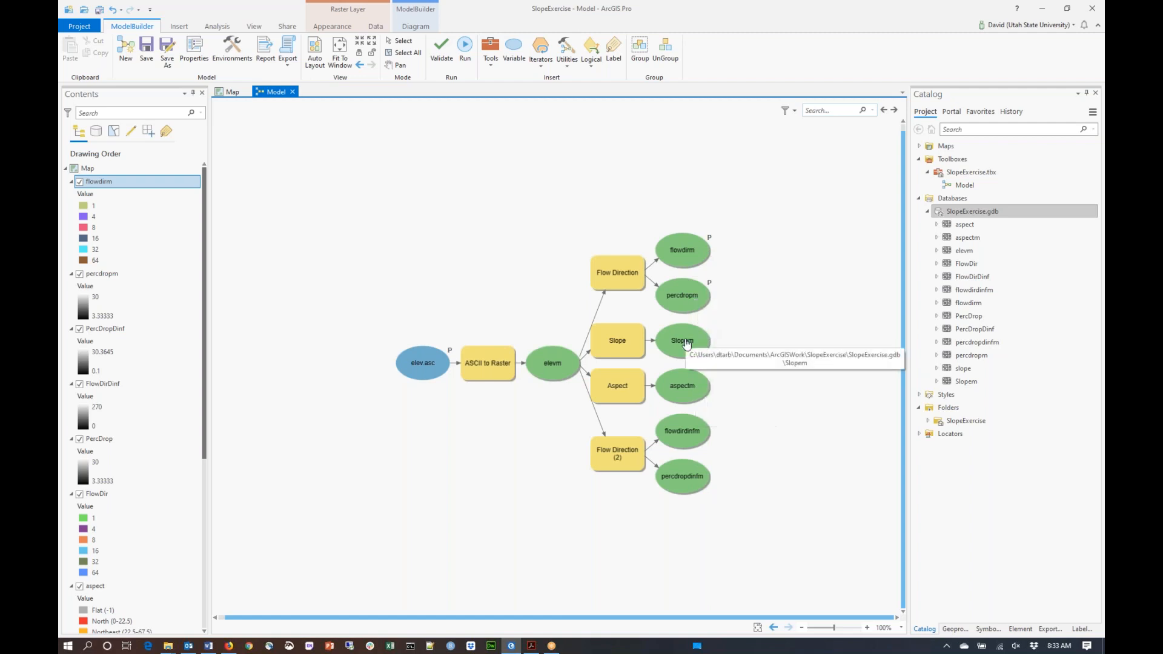
Mark the Slopem and aspectm outputs as model parameters and add both to the map display.
{"action": "right_click", "coordinate": [687, 344]}
{"action": "left_click", "coordinate": [709, 359]}
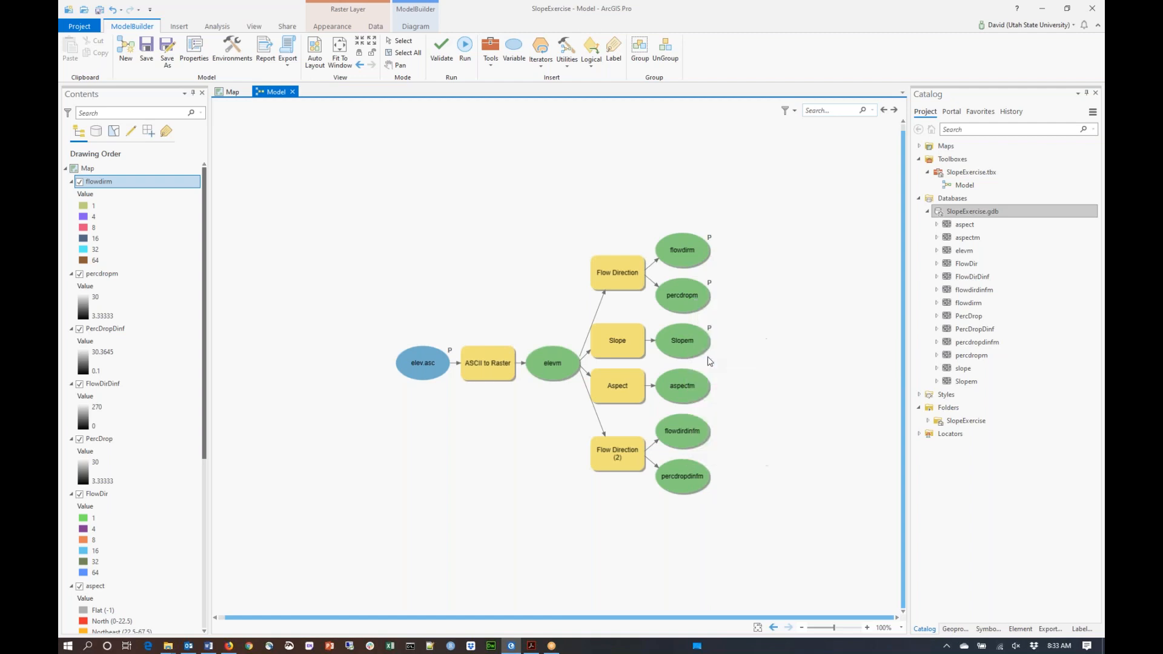
{"action": "right_click", "coordinate": [700, 347]}
{"action": "left_click", "coordinate": [723, 377]}
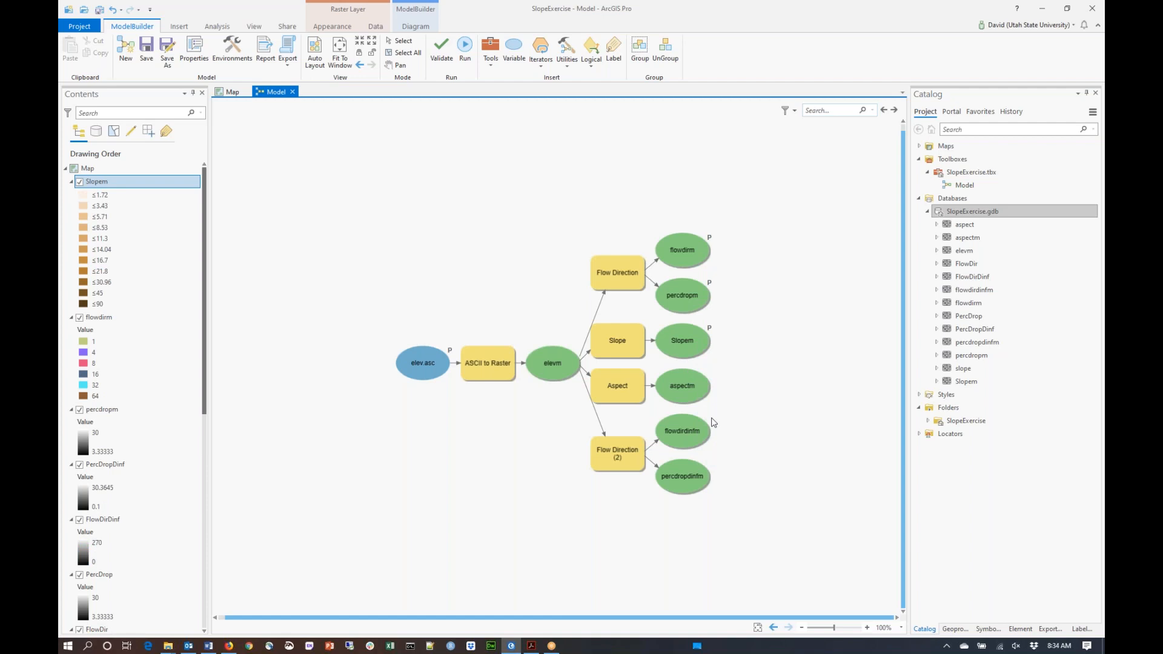
{"action": "right_click", "coordinate": [692, 395]}
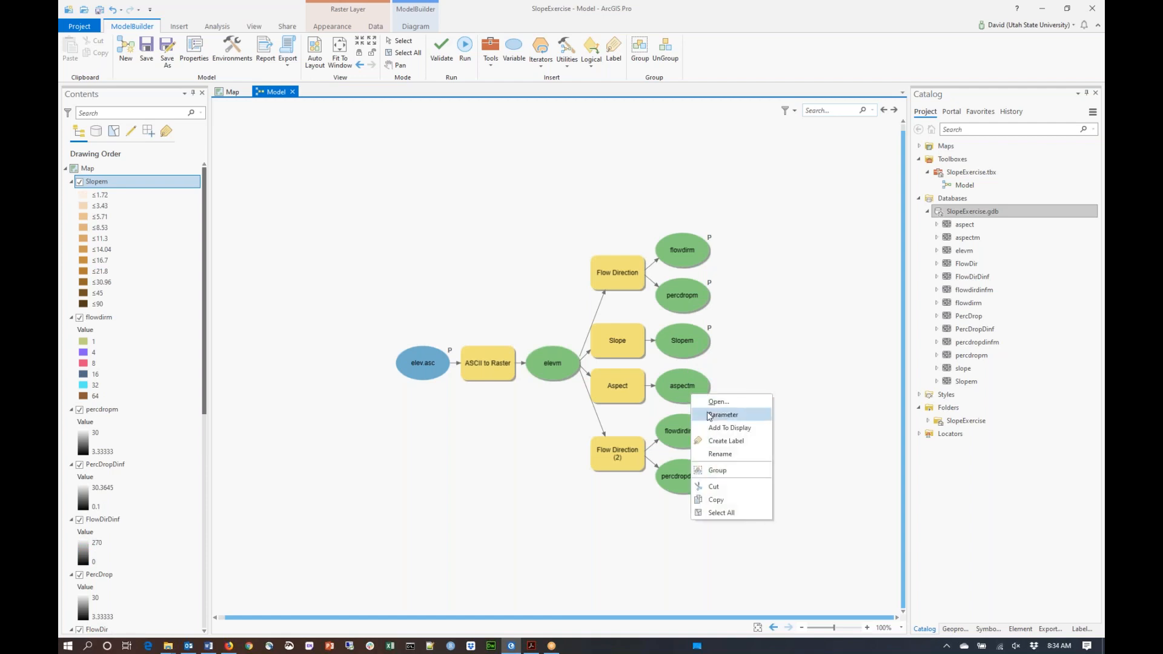
{"action": "left_click", "coordinate": [709, 416]}
{"action": "right_click", "coordinate": [690, 393]}
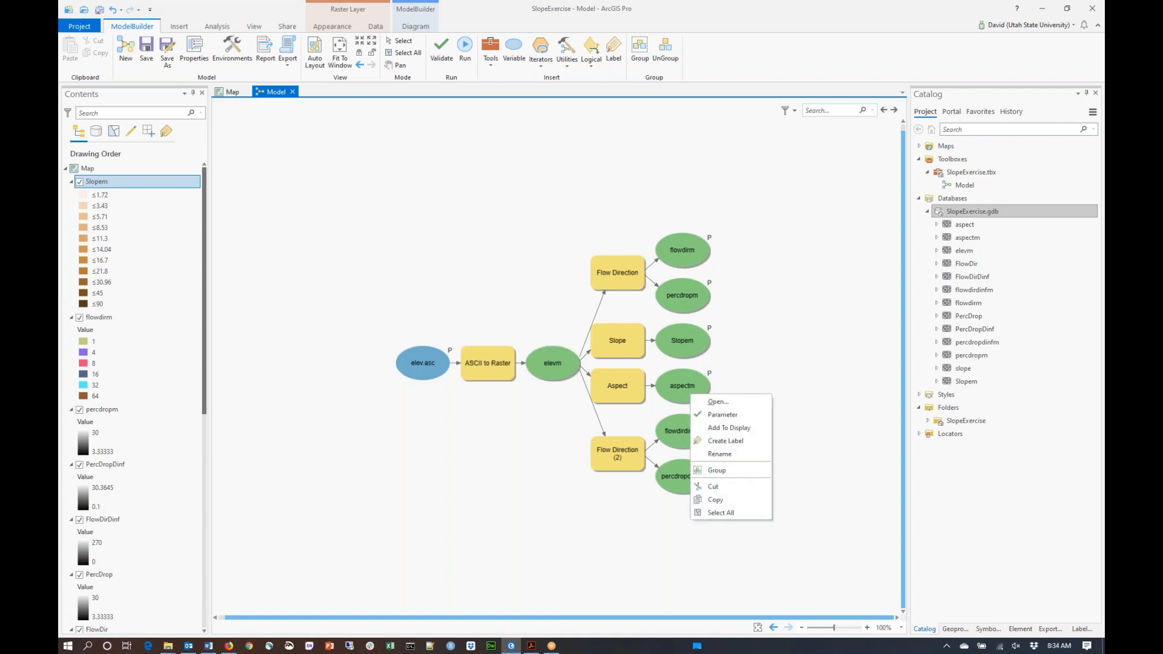
{"action": "left_click", "coordinate": [721, 428]}
Mark the flowdirdinfm and percdropdinfm outputs as model parameters and add both to the map display.
{"action": "right_click", "coordinate": [691, 433]}
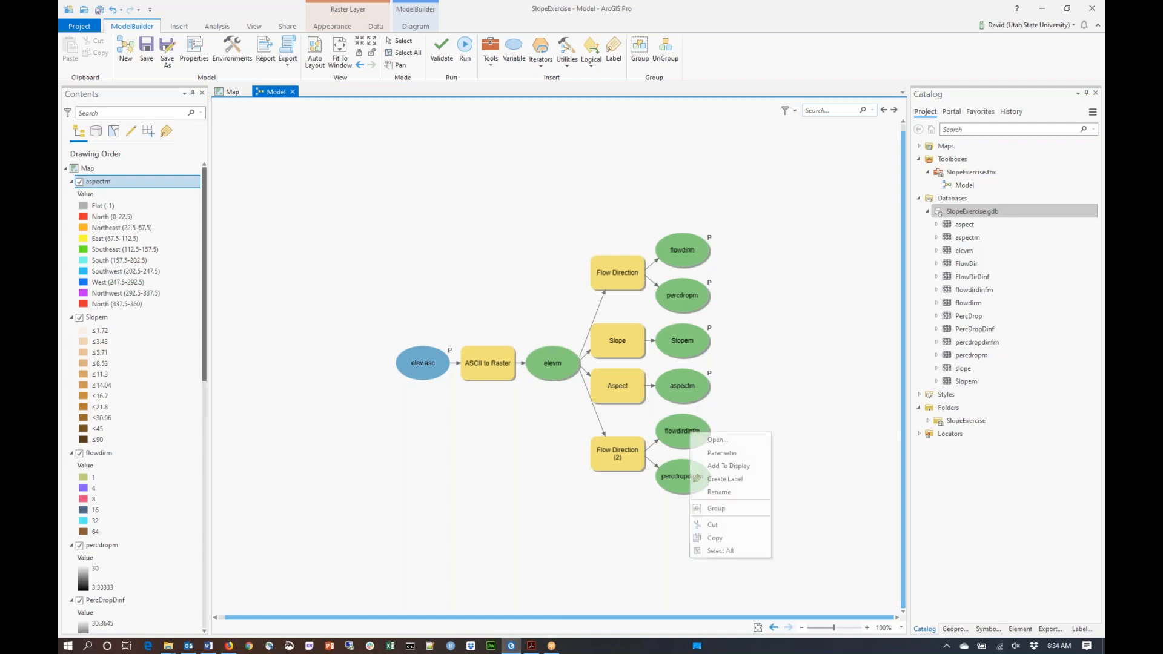
{"action": "left_click", "coordinate": [721, 453]}
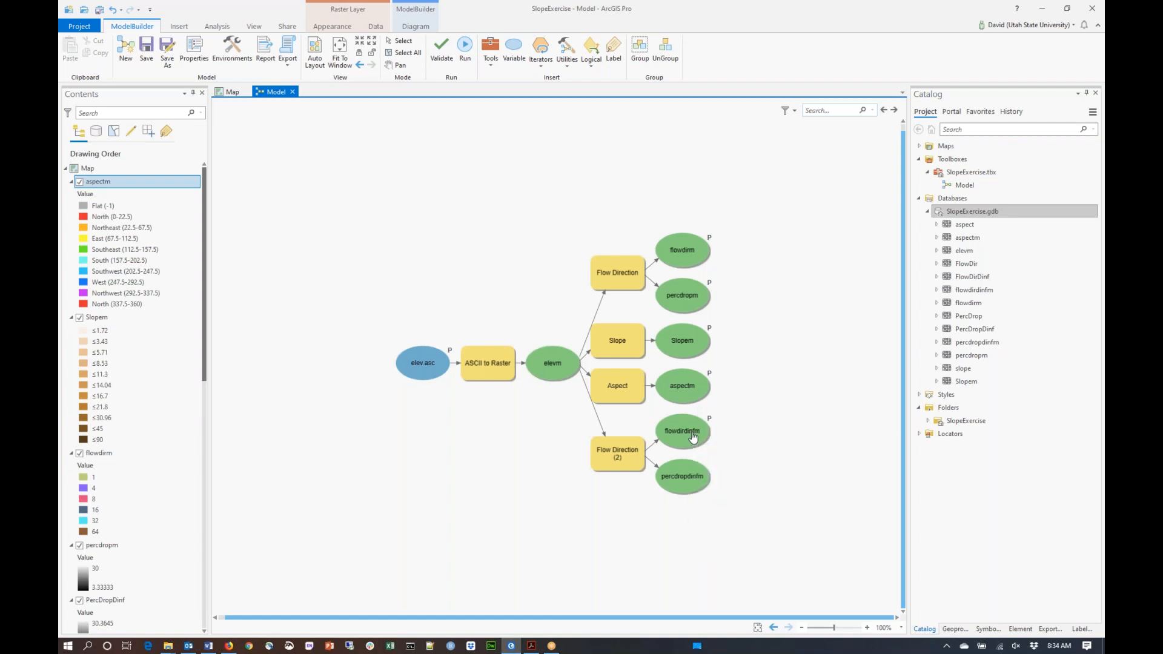
{"action": "right_click", "coordinate": [694, 438]}
{"action": "left_click", "coordinate": [722, 471]}
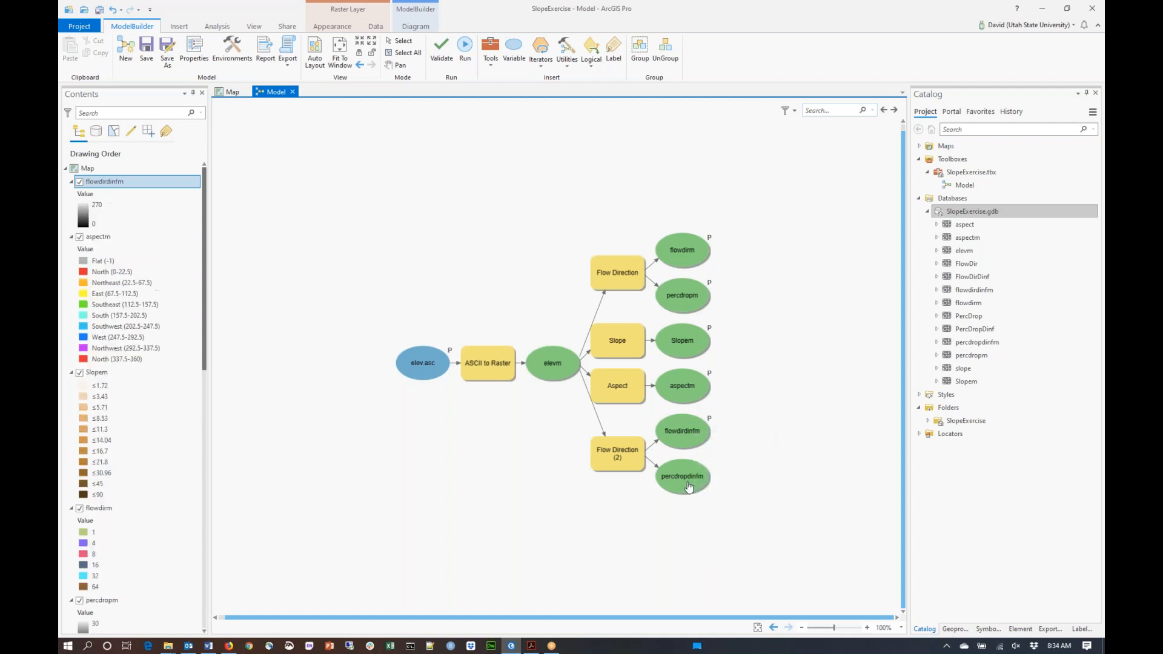
{"action": "right_click", "coordinate": [688, 487]}
{"action": "left_click", "coordinate": [698, 499]}
{"action": "right_click", "coordinate": [693, 485]}
{"action": "left_click", "coordinate": [718, 513]}
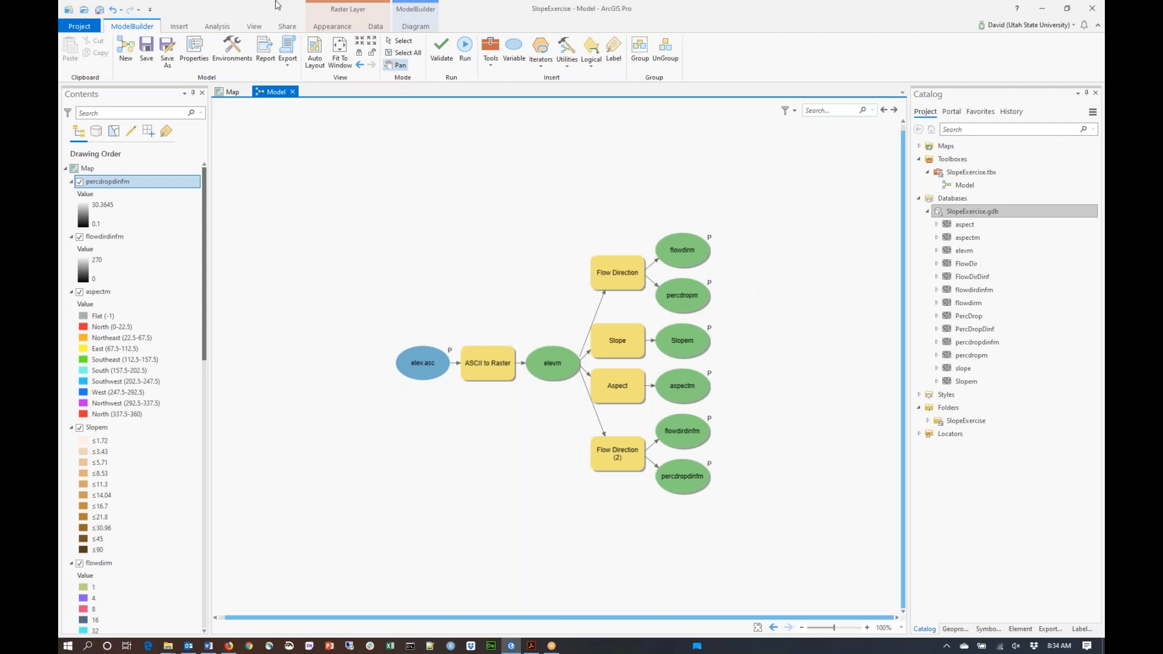
Save the model and the project, and close the model view.
{"action": "left_click", "coordinate": [148, 50]}
{"action": "left_click", "coordinate": [99, 10]}
{"action": "left_click", "coordinate": [293, 92]}
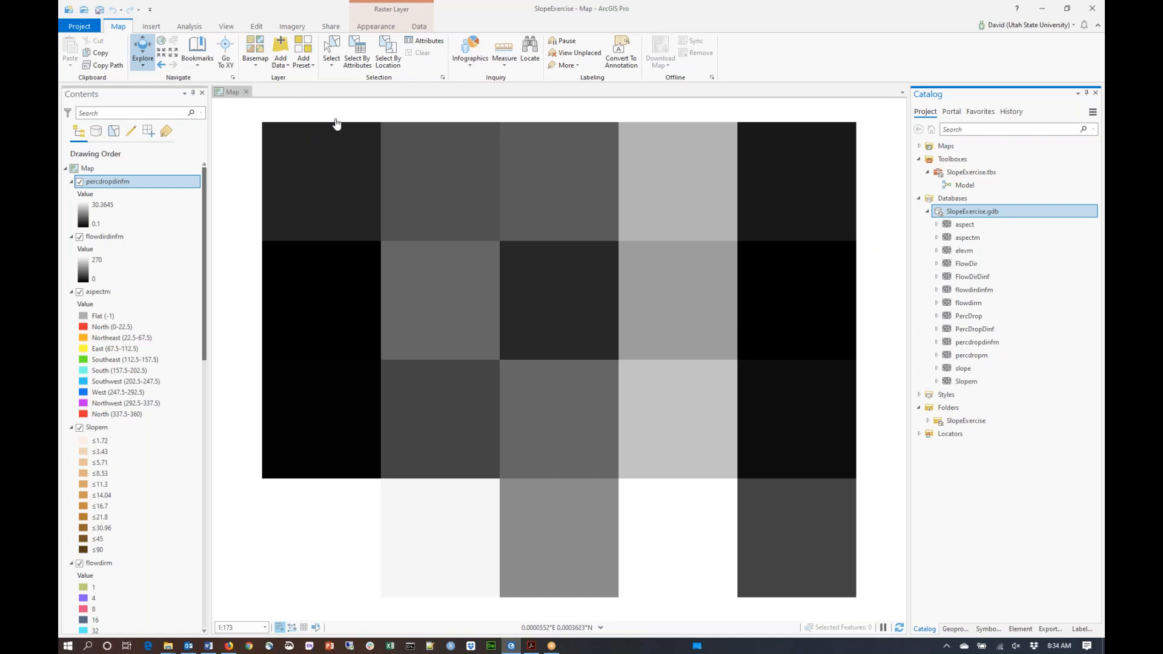
Set both the name and the label of the model in SlopeExercise.tbx to FlowDirection.
{"action": "right_click", "coordinate": [960, 195]}
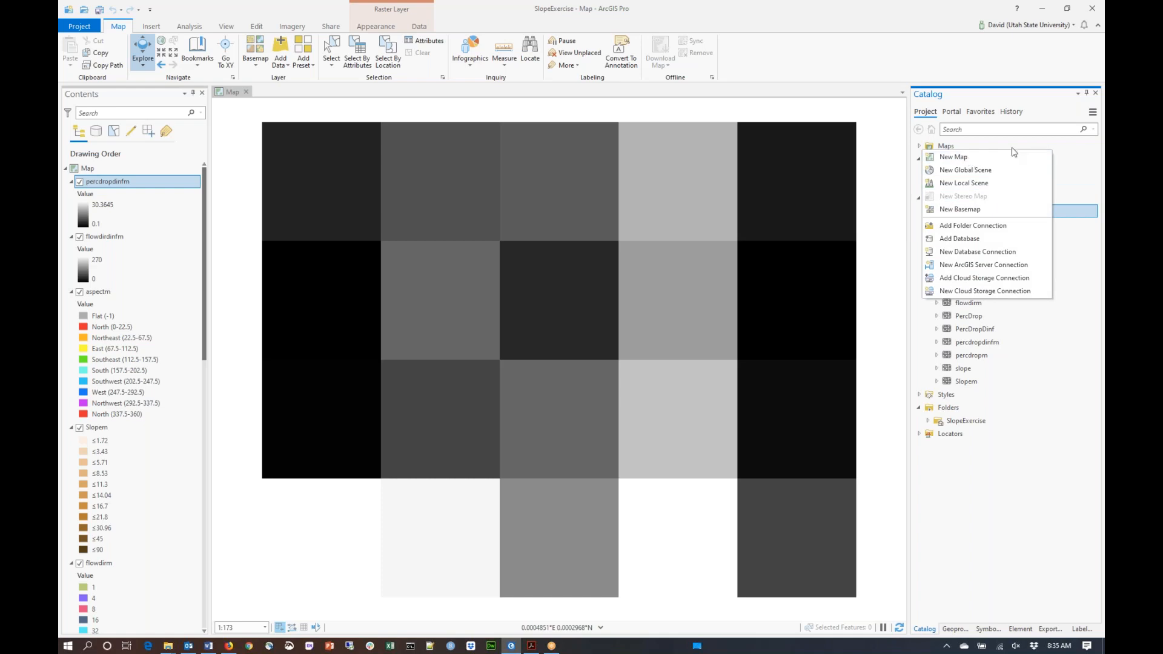
{"action": "left_click", "coordinate": [1068, 175]}
{"action": "left_click", "coordinate": [968, 187]}
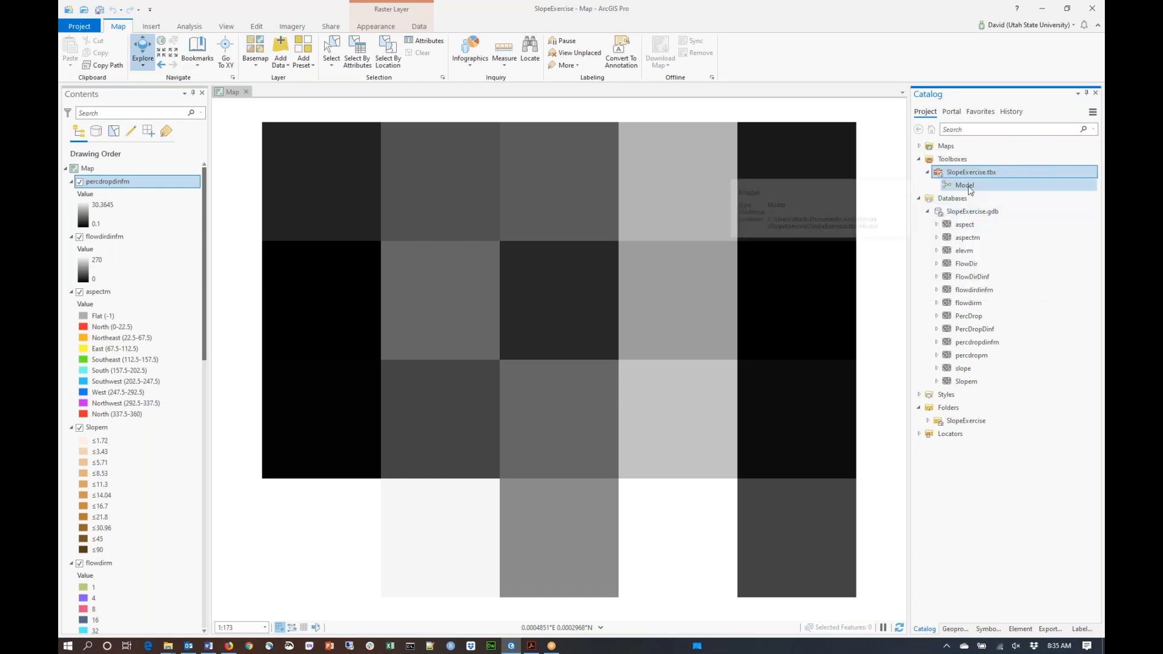
{"action": "right_click", "coordinate": [968, 187]}
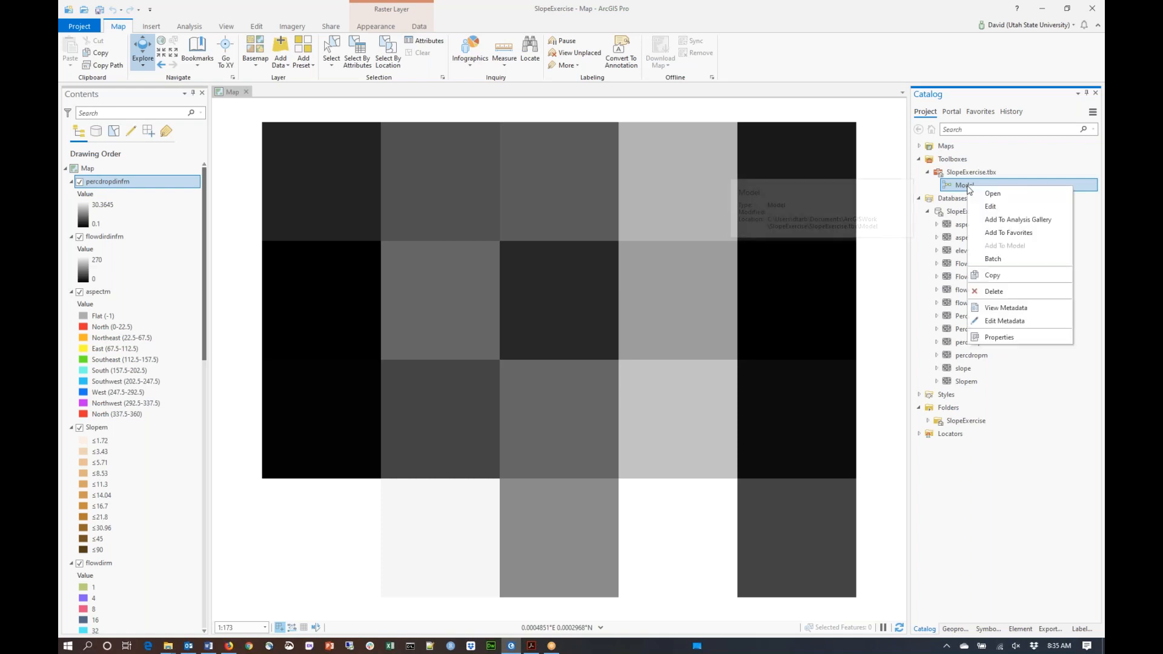
{"action": "left_click", "coordinate": [1017, 338]}
{"action": "left_click_drag", "start_coordinate": [502, 253], "coordinate": [430, 253]}
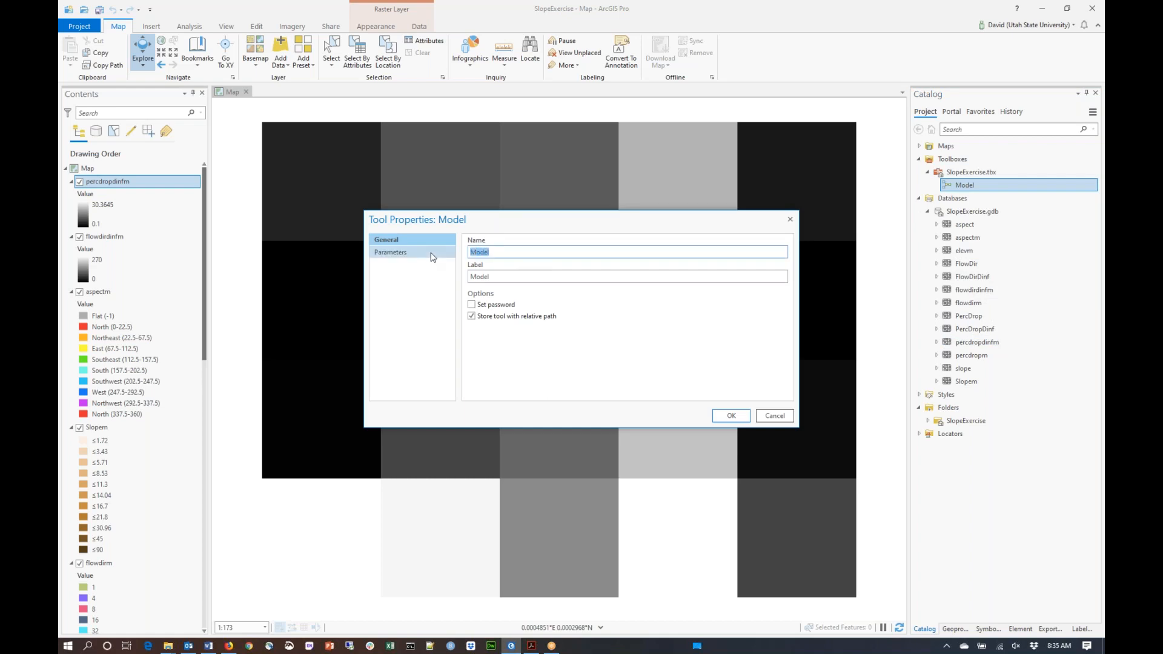
{"action": "type", "text": "FlowDirection"}
{"action": "key", "text": "Tab"}
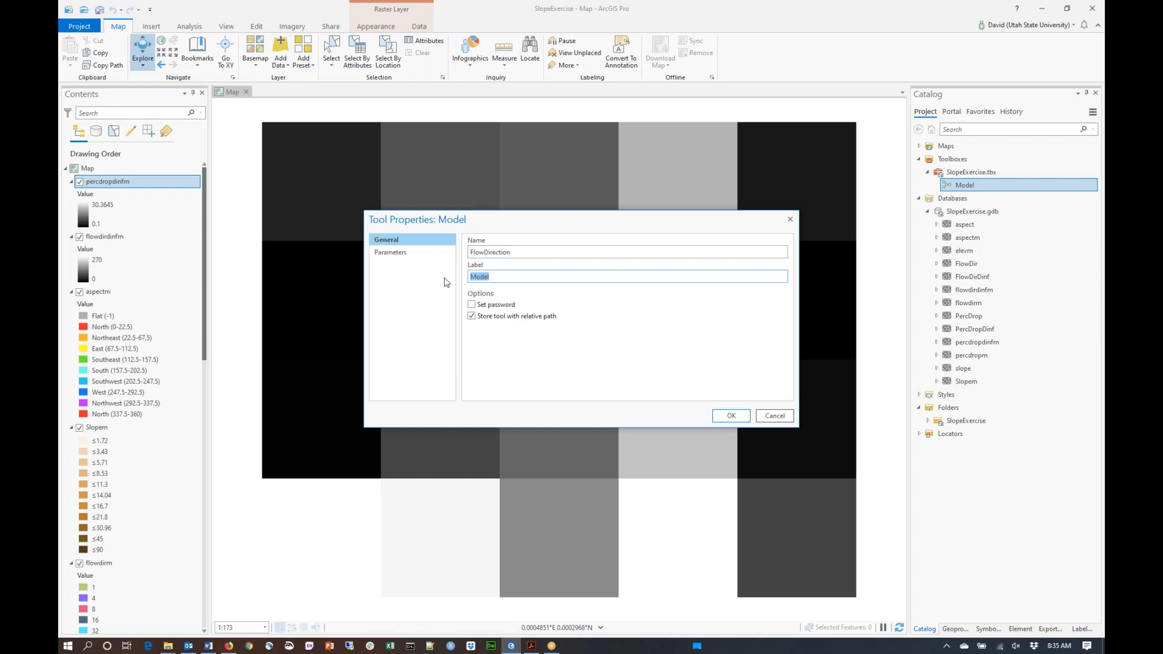
{"action": "type", "text": "FlowDirection"}
{"action": "left_click", "coordinate": [739, 418]}
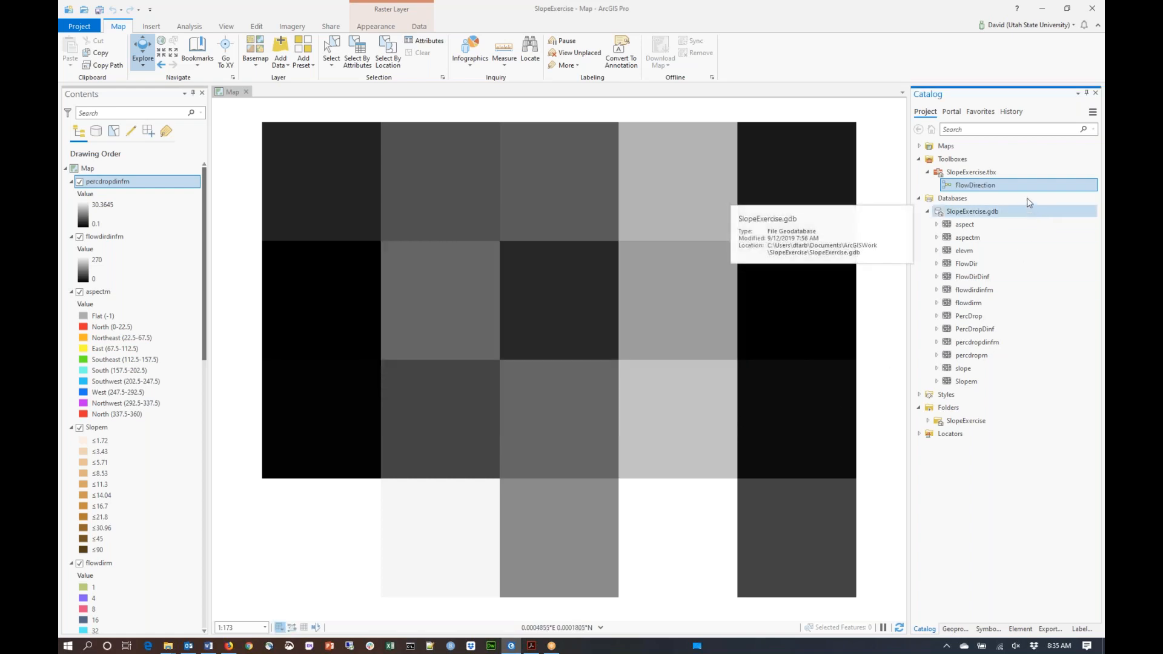
Open the FlowDirection model as a tool and set its first two outputs to flowdirm1 and percdropm1.
{"action": "double_click", "coordinate": [977, 186]}
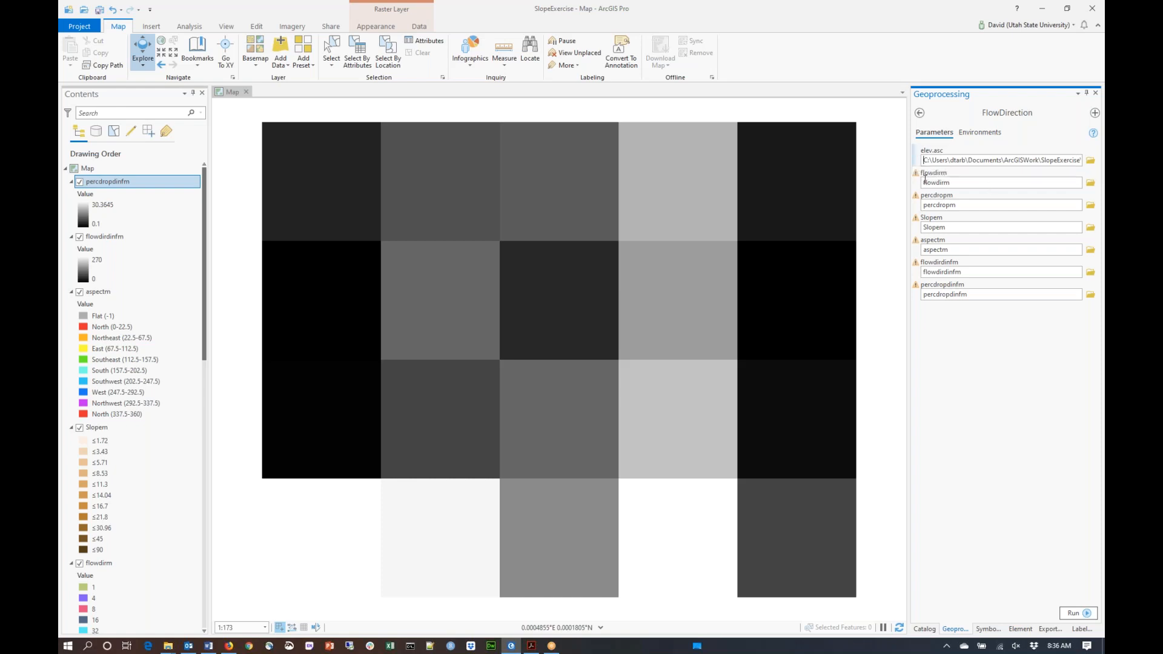
{"action": "mouse_move", "coordinate": [918, 289]}
{"action": "left_click", "coordinate": [1068, 161]}
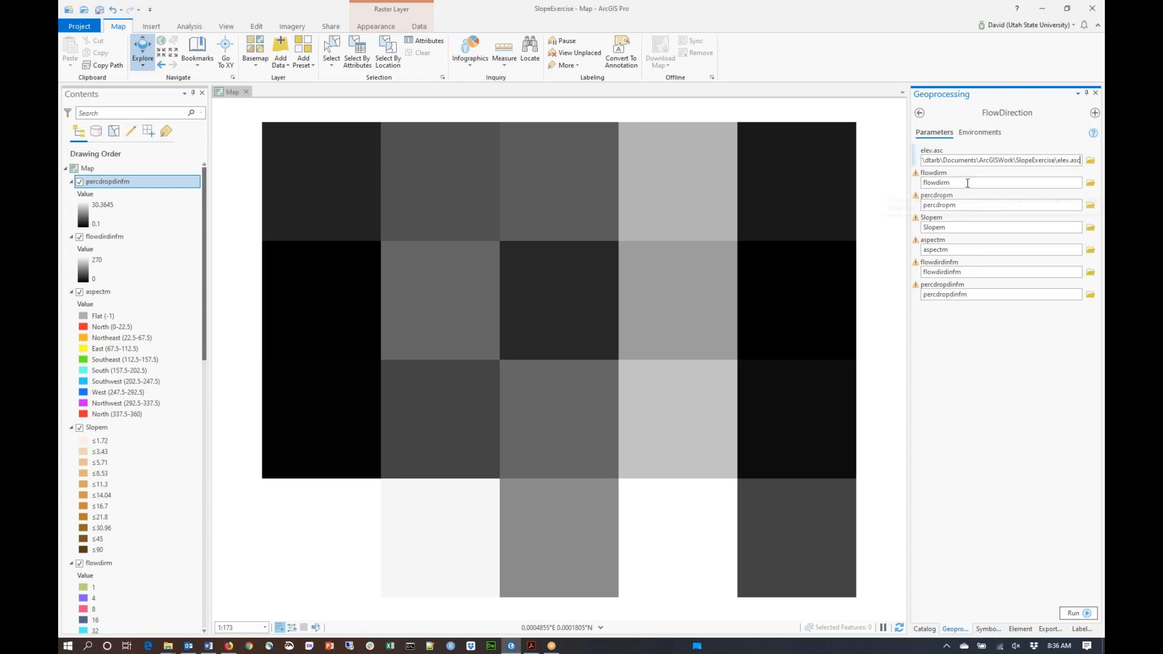
{"action": "mouse_move", "coordinate": [915, 195]}
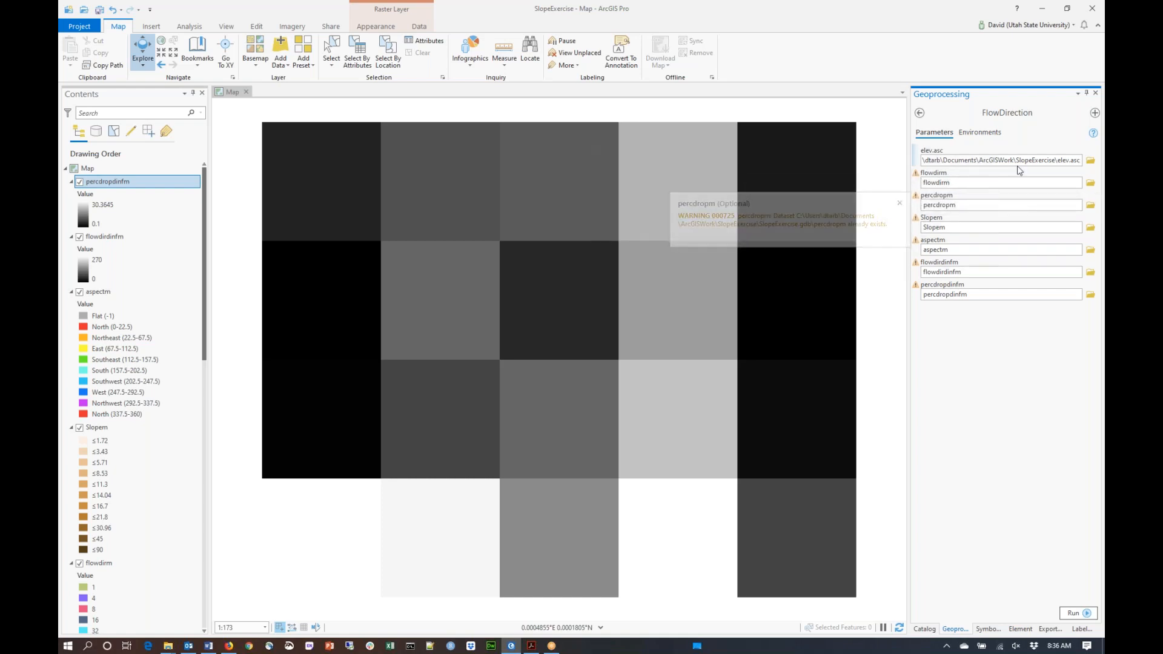
{"action": "left_click", "coordinate": [974, 183]}
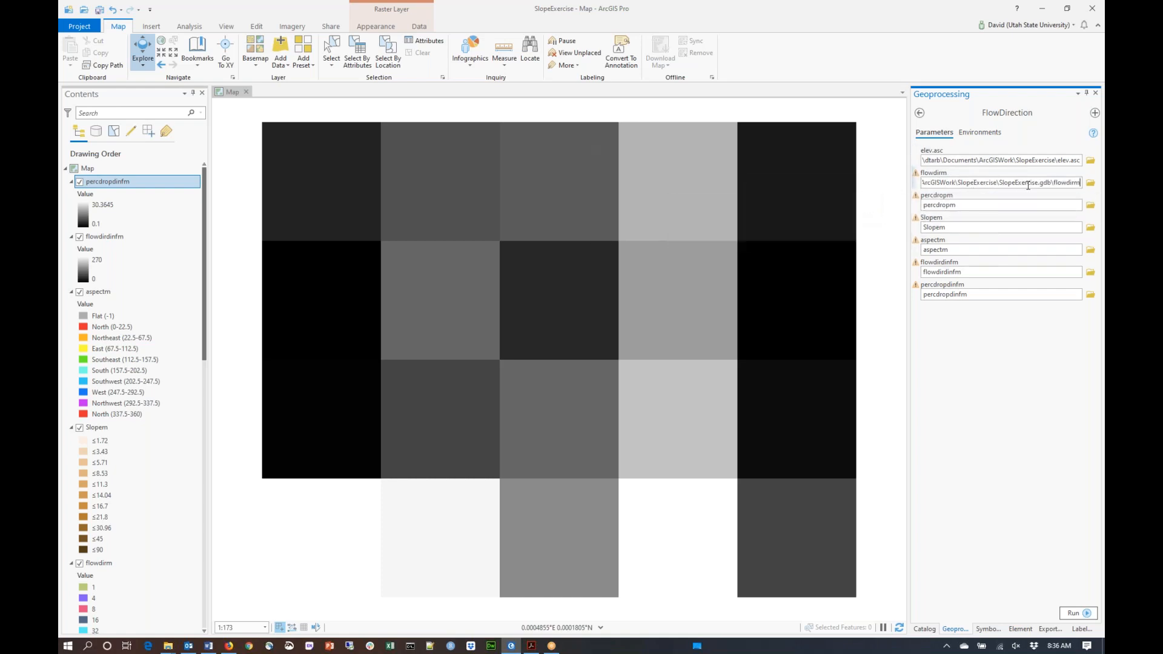
{"action": "type", "text": "1"}
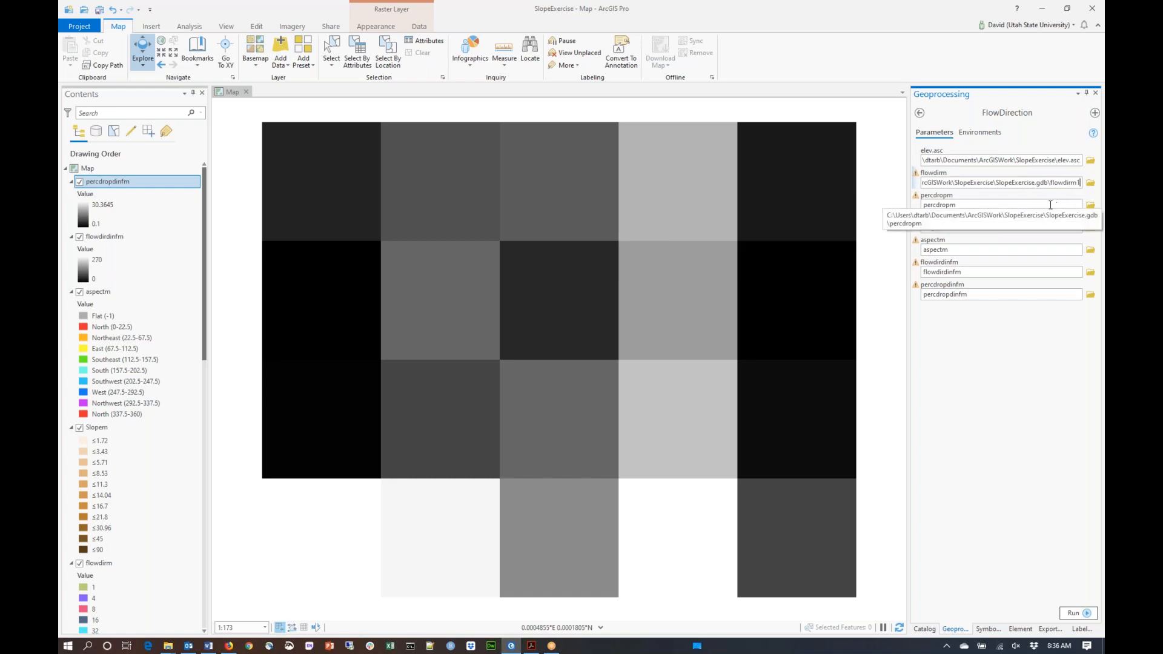
{"action": "left_click", "coordinate": [1042, 209]}
{"action": "type", "text": "1"}
{"action": "double_click", "coordinate": [1064, 227]}
{"action": "type", "text": "1"}
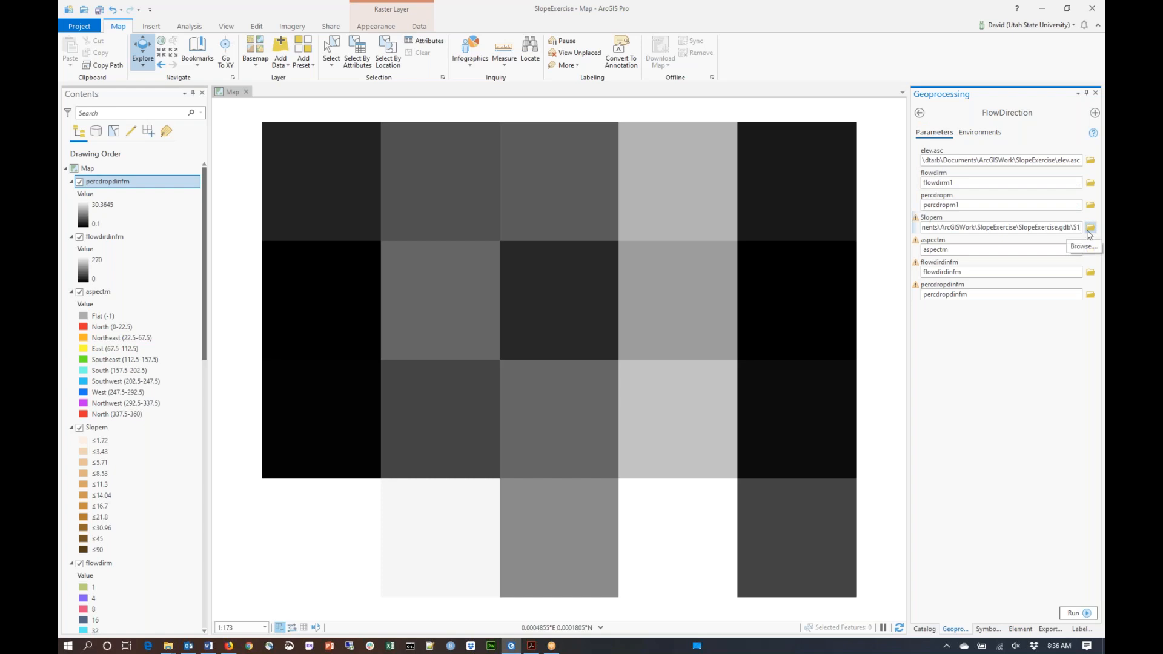
{"action": "key", "text": "Return"}
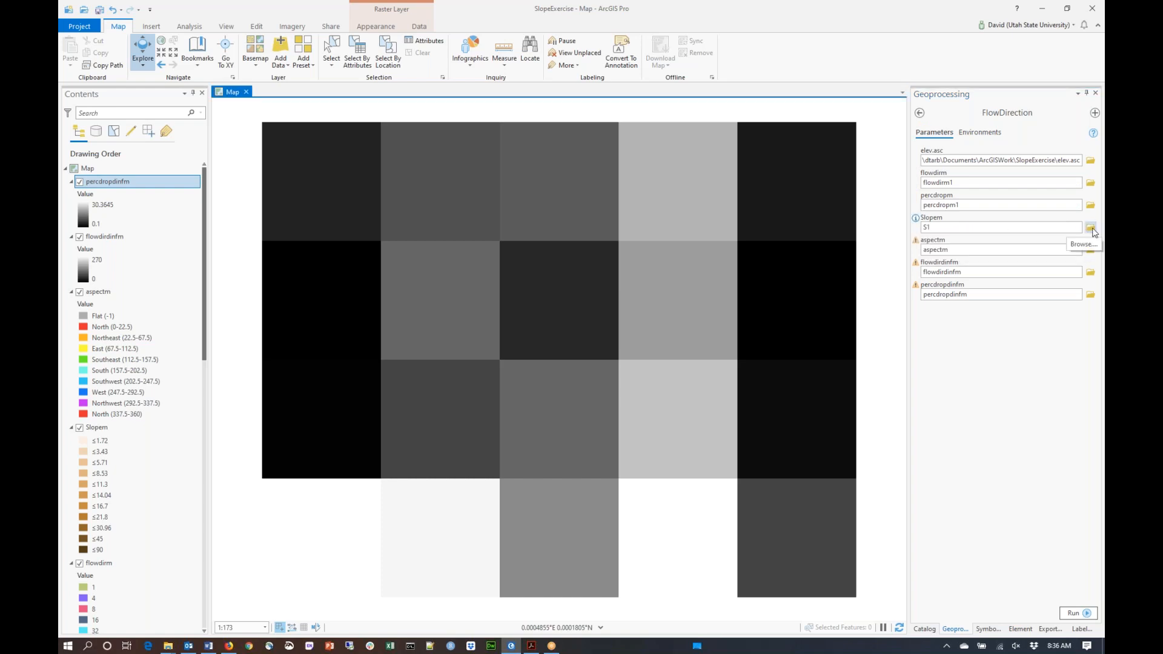
Browse for the Slopem output location and save it as slopem1 in SlopeExercise.gdb.
{"action": "left_click", "coordinate": [1090, 227]}
{"action": "type", "text": "slopem1"}
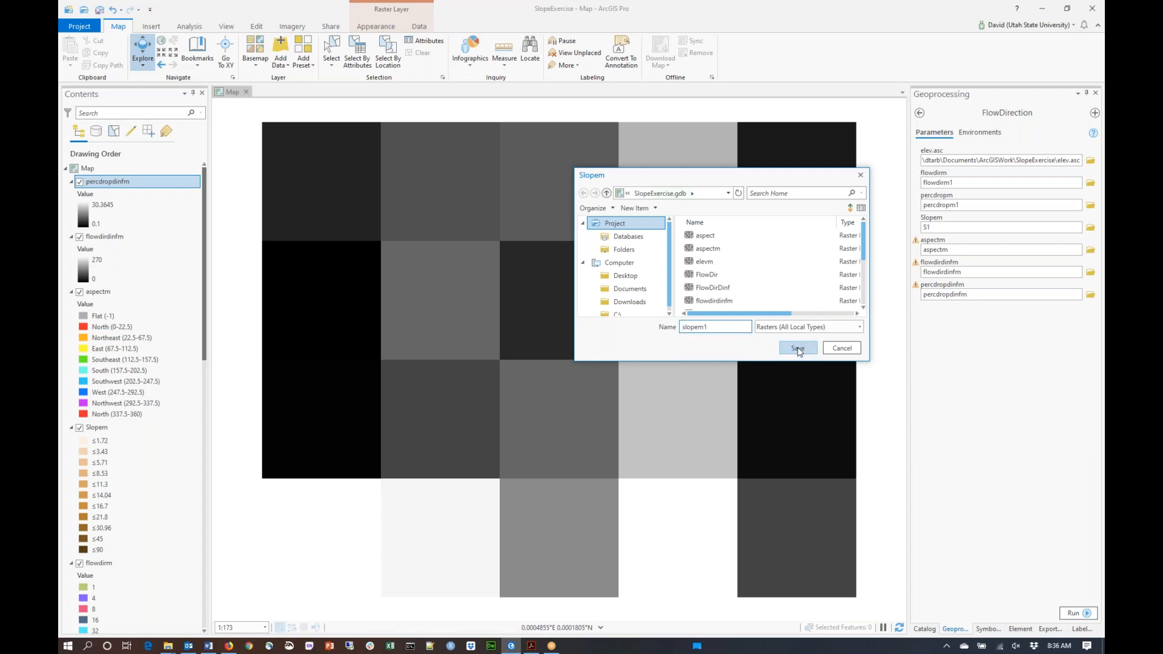
{"action": "left_click", "coordinate": [798, 348]}
Set the remaining outputs of the FlowDirection tool to aspectm1, flowdirdinfm1 and percdropdinfm1.
{"action": "left_click", "coordinate": [1078, 252]}
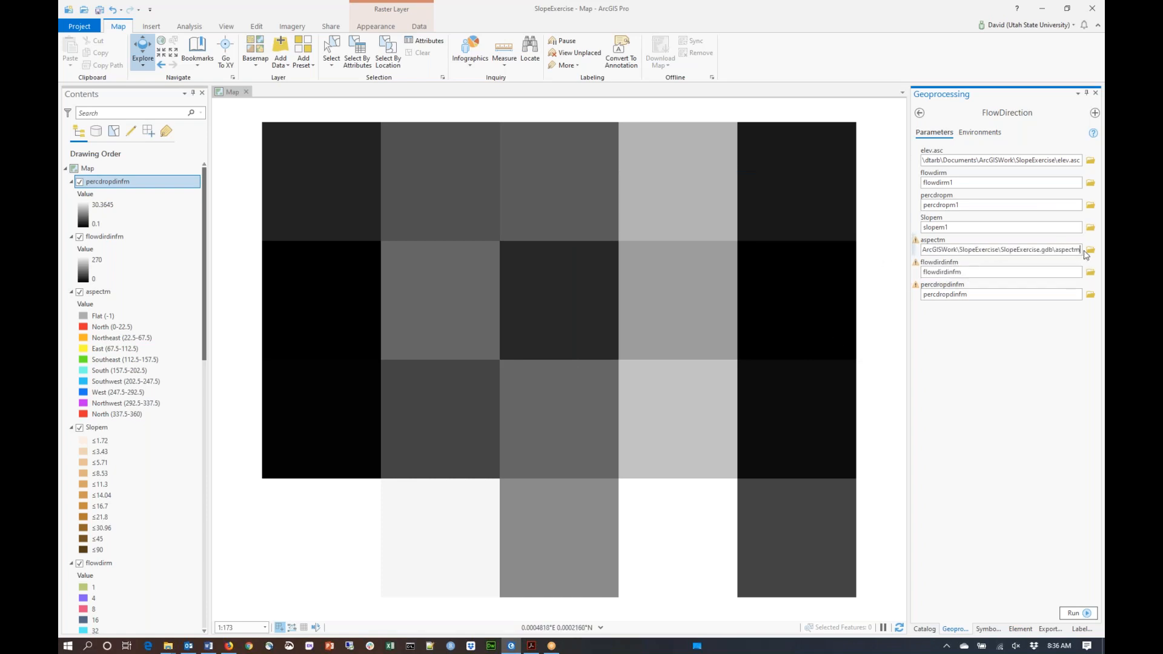
{"action": "left_click", "coordinate": [1070, 271]}
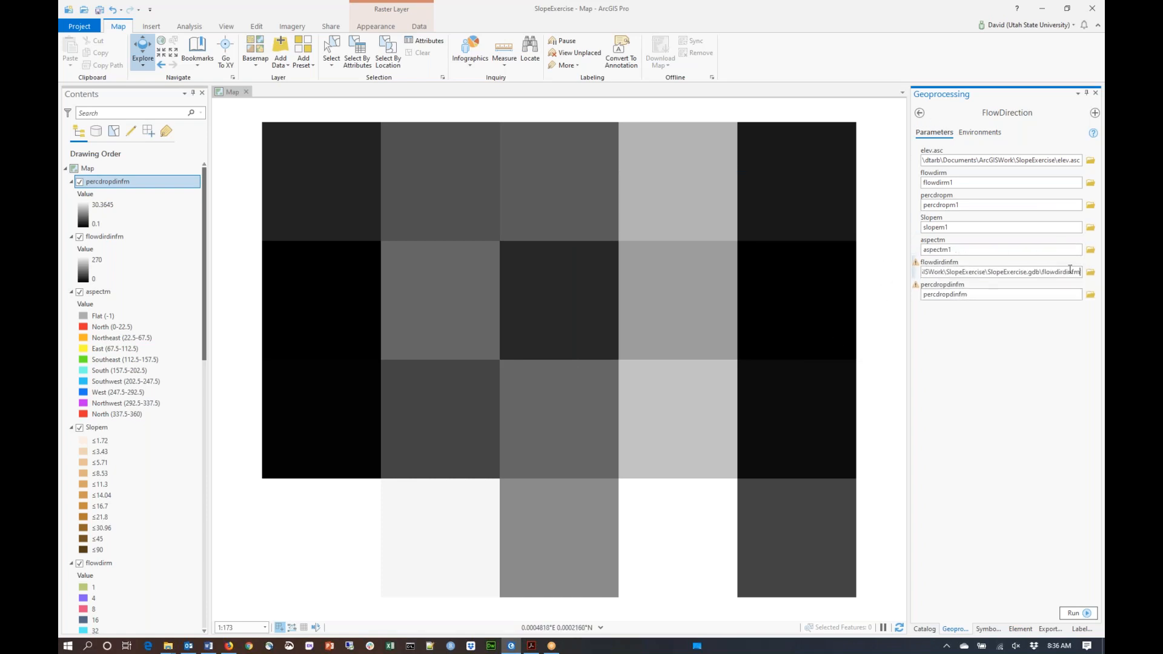
{"action": "left_click", "coordinate": [1033, 296]}
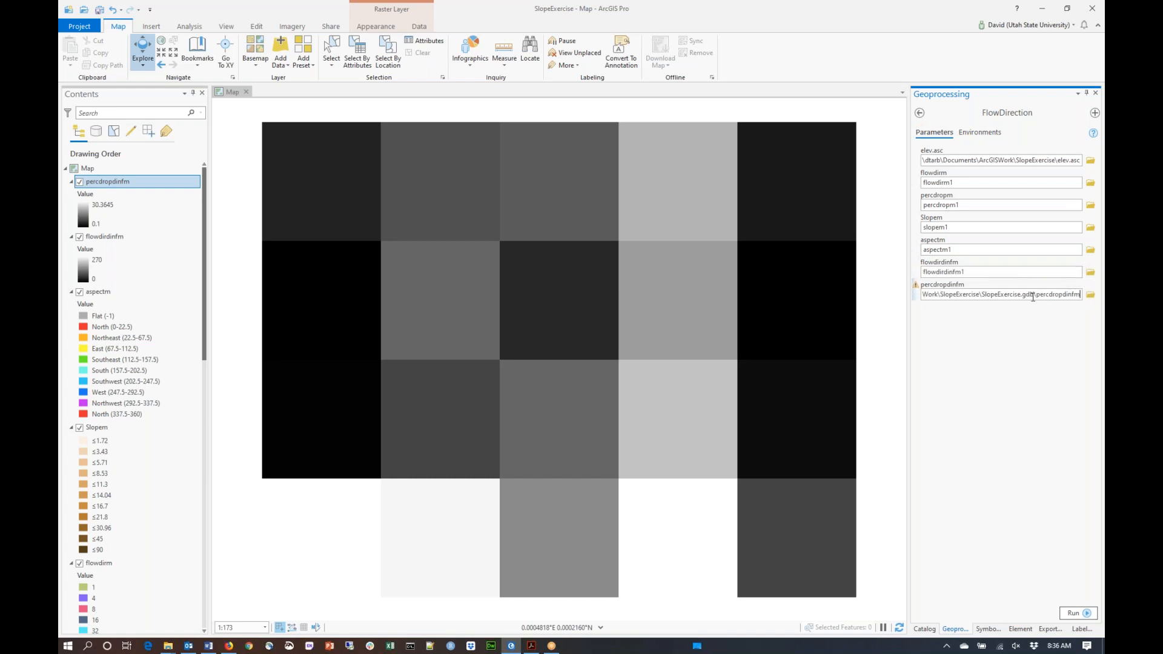
{"action": "type", "text": "1"}
{"action": "left_click", "coordinate": [968, 344]}
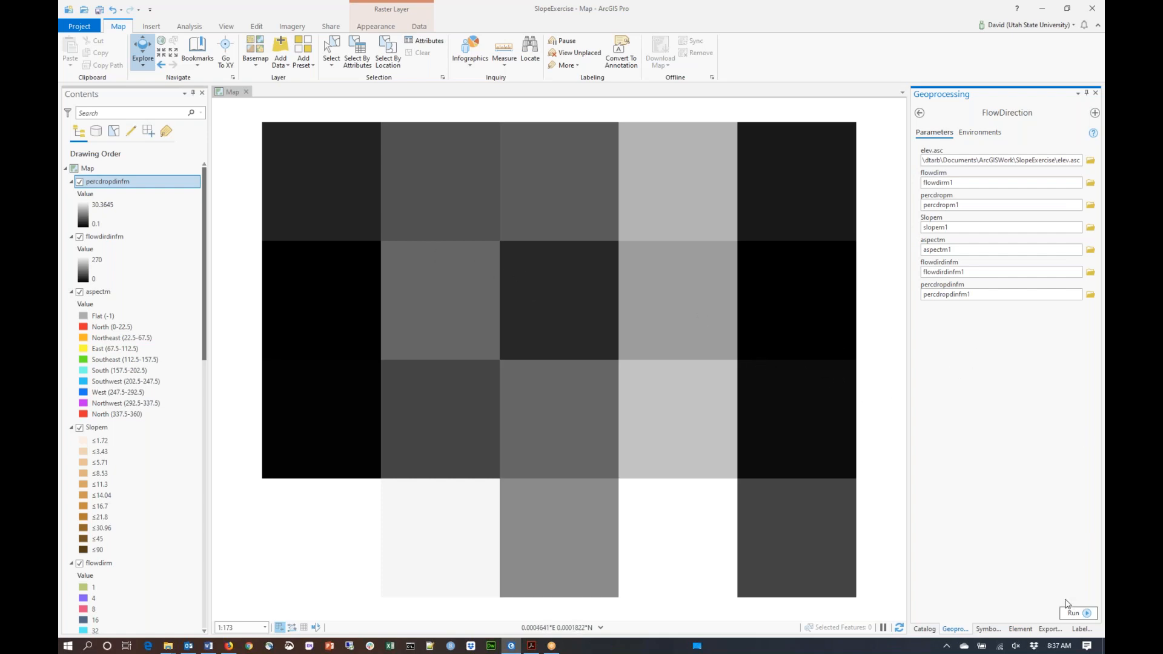
Run the FlowDirection tool, close its run details and check the project catalog for the output rasters.
{"action": "left_click", "coordinate": [1085, 615]}
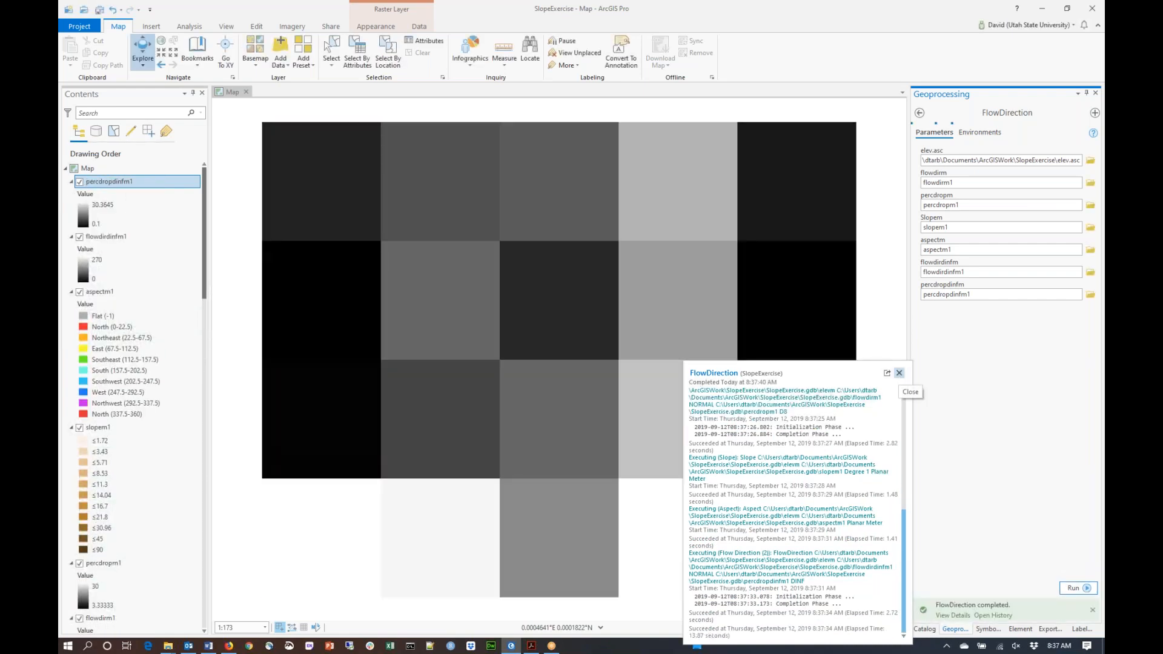
{"action": "left_click", "coordinate": [899, 373]}
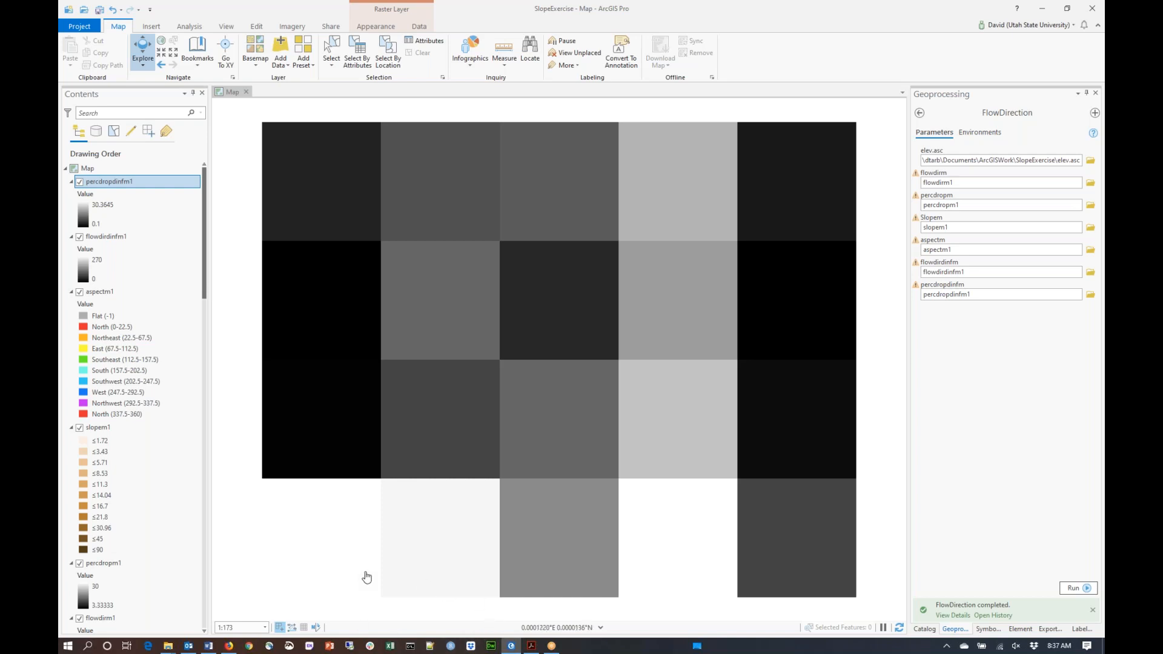
{"action": "left_click", "coordinate": [925, 629]}
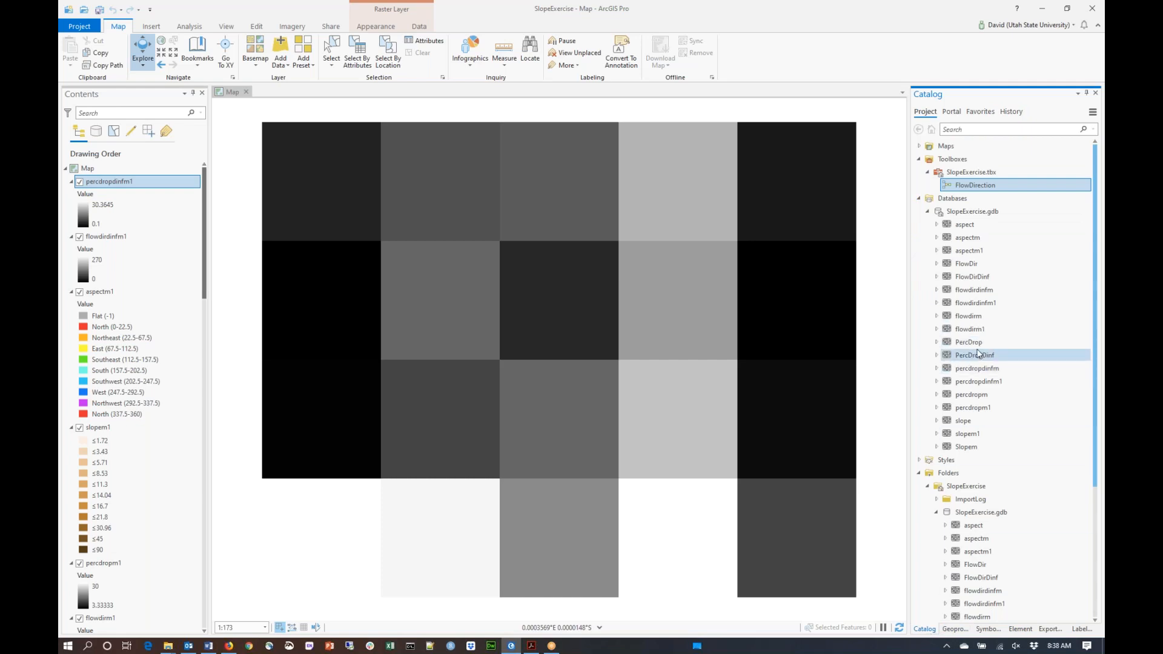
View the FlowDirection model's diagram in edit mode, close it, and reopen the model as a tool.
{"action": "right_click", "coordinate": [966, 189]}
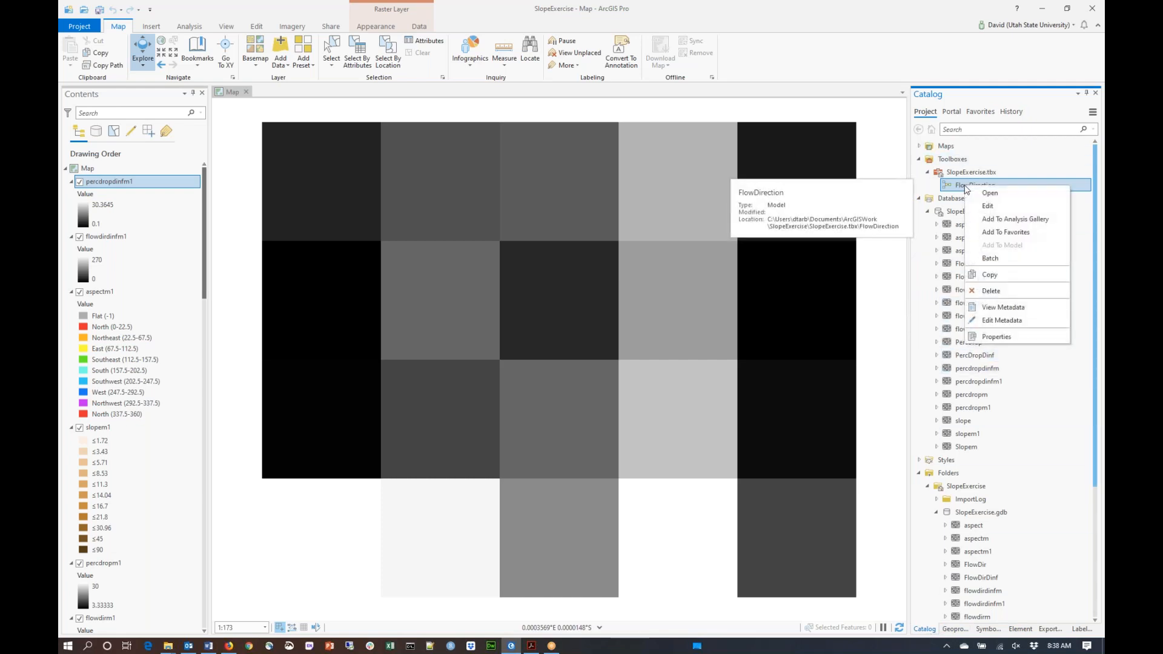
{"action": "left_click", "coordinate": [985, 206]}
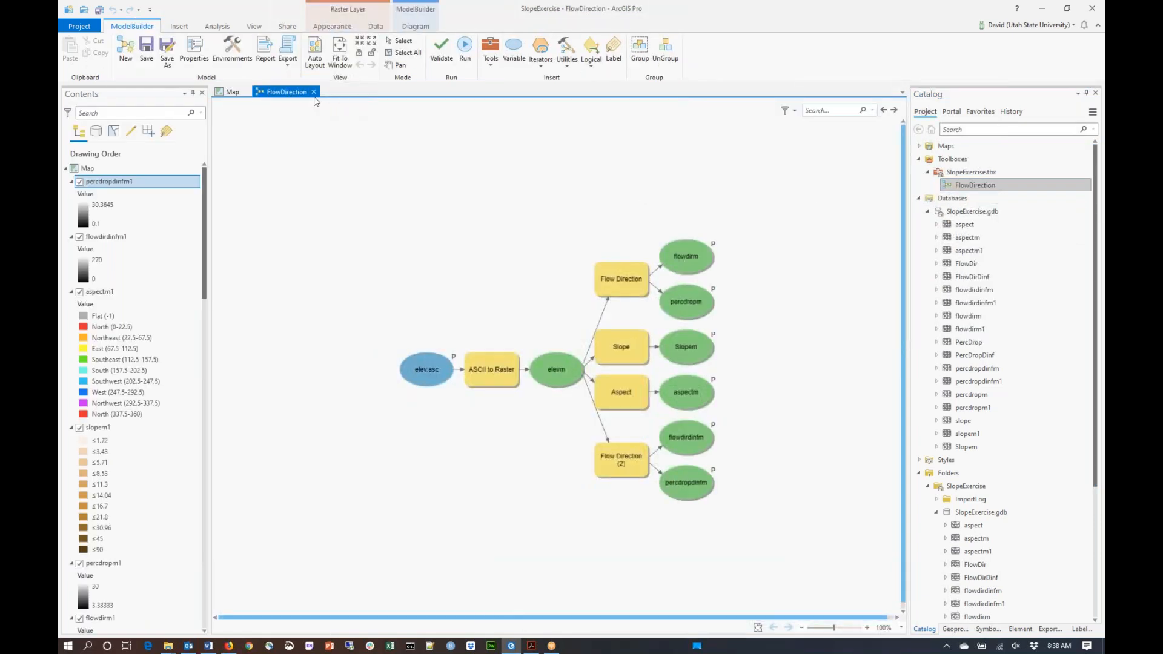
{"action": "left_click", "coordinate": [314, 94]}
{"action": "right_click", "coordinate": [977, 187]}
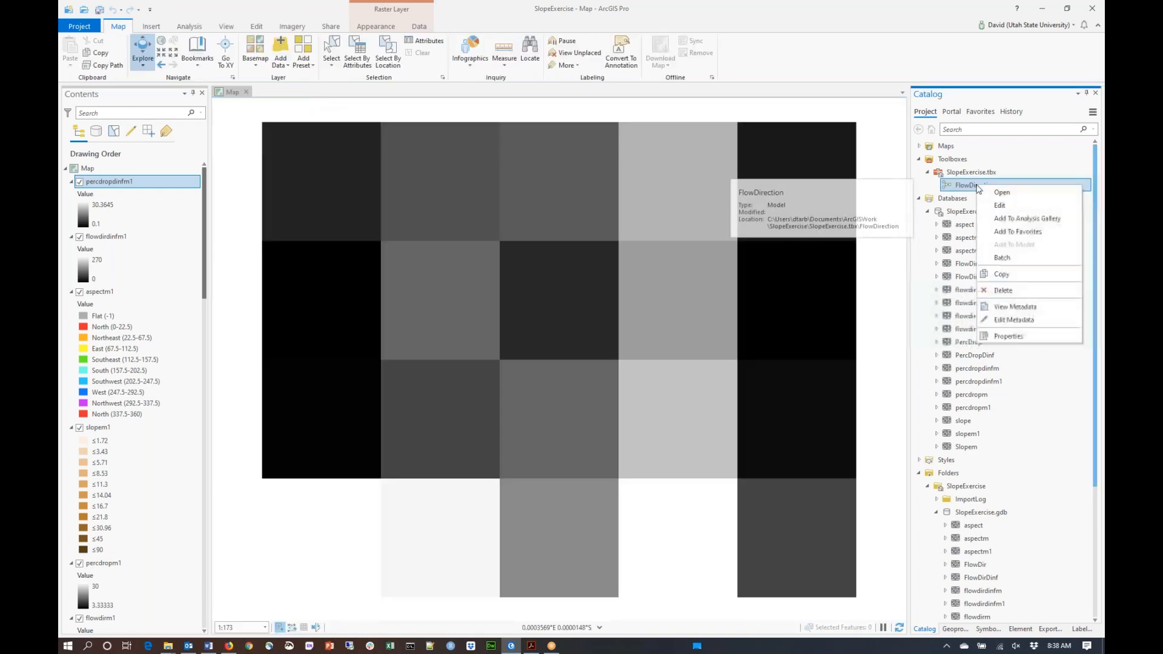
{"action": "left_click", "coordinate": [1001, 193]}
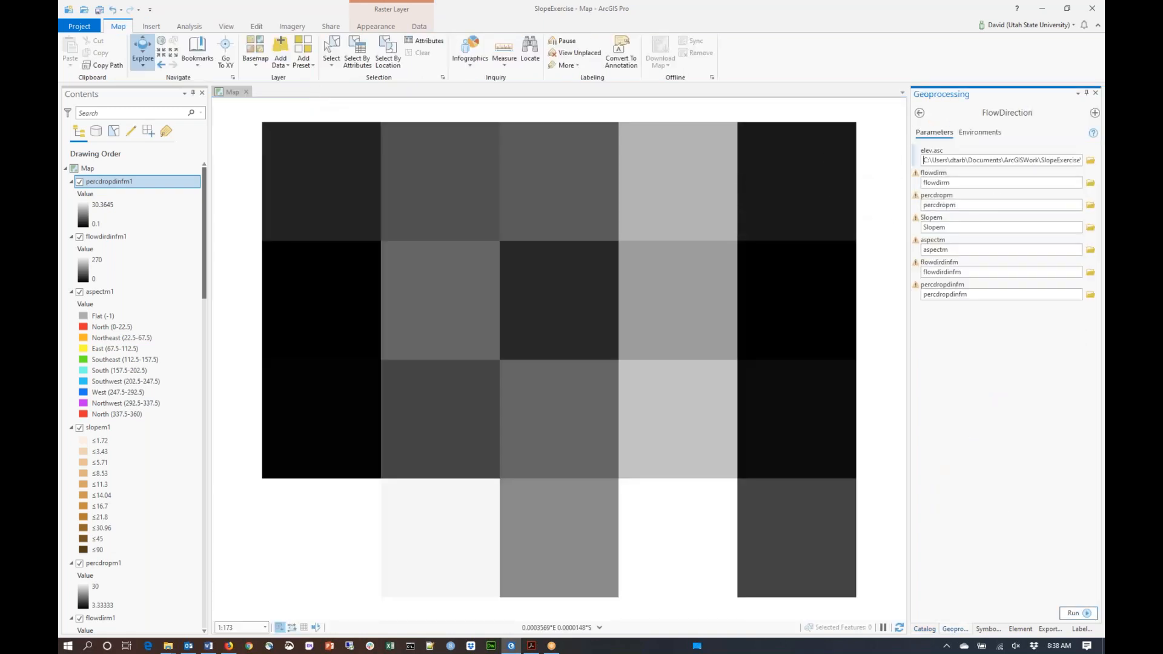
Return to the project catalog and reopen the FlowDirection model as a tool.
{"action": "left_click", "coordinate": [920, 113]}
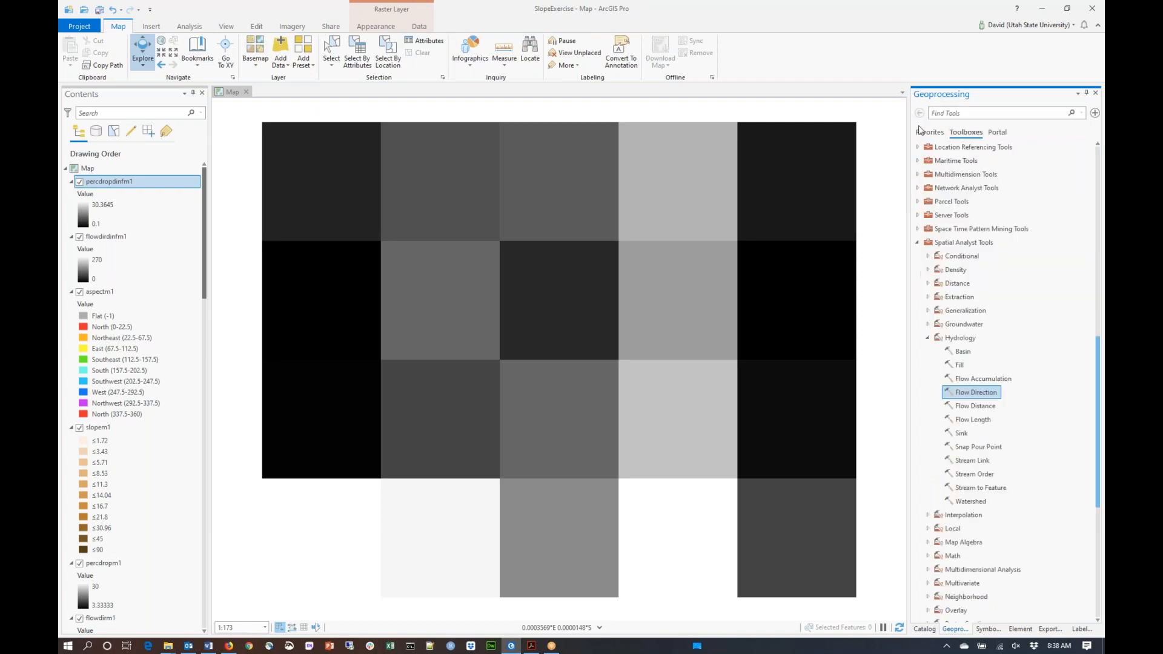
{"action": "left_click", "coordinate": [926, 630]}
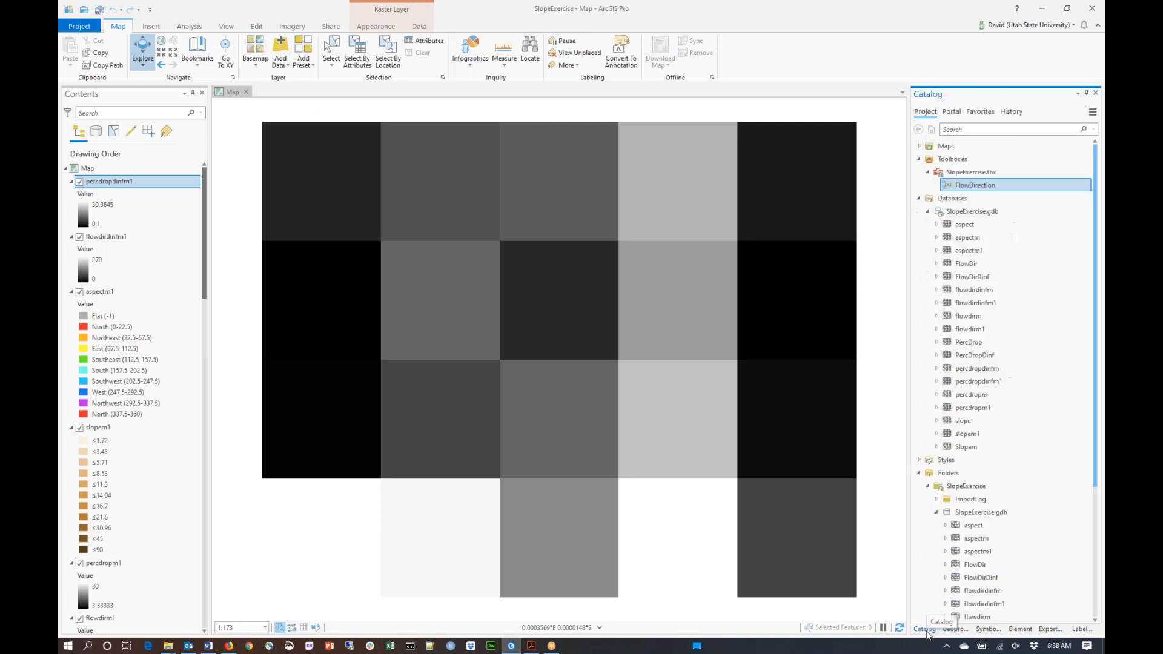
{"action": "double_click", "coordinate": [950, 188]}
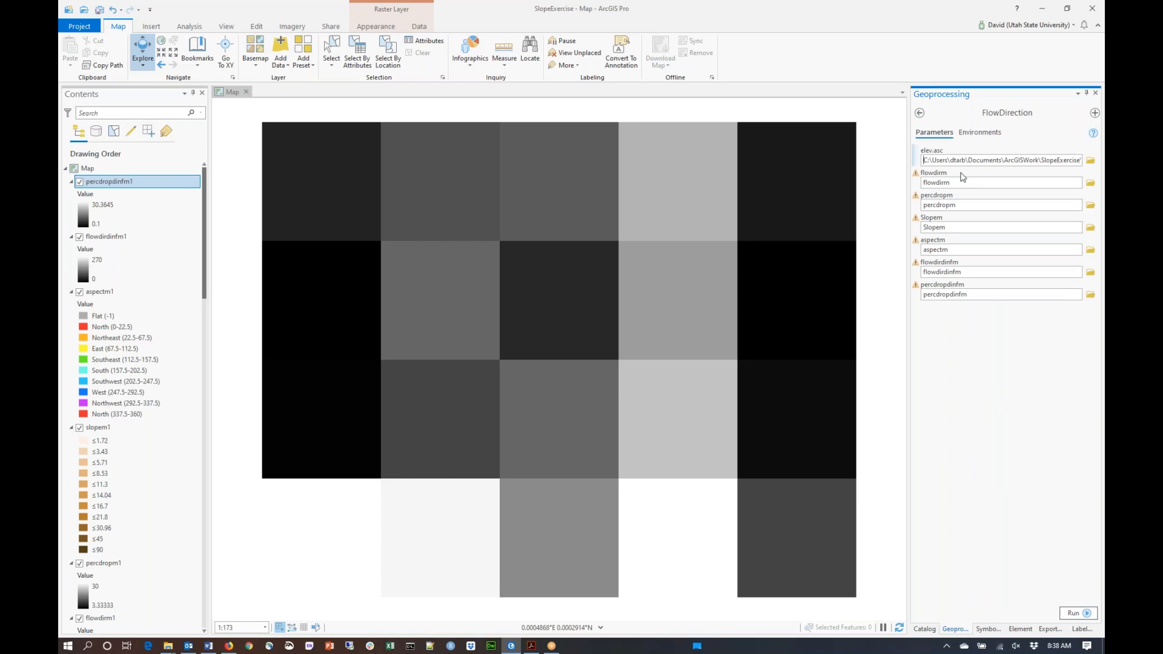
Save the project, close ArcGIS Pro, and reopen the SlopeExercise project from the ArcGIS Pro start page.
{"action": "left_click", "coordinate": [99, 10]}
{"action": "left_click", "coordinate": [1093, 10]}
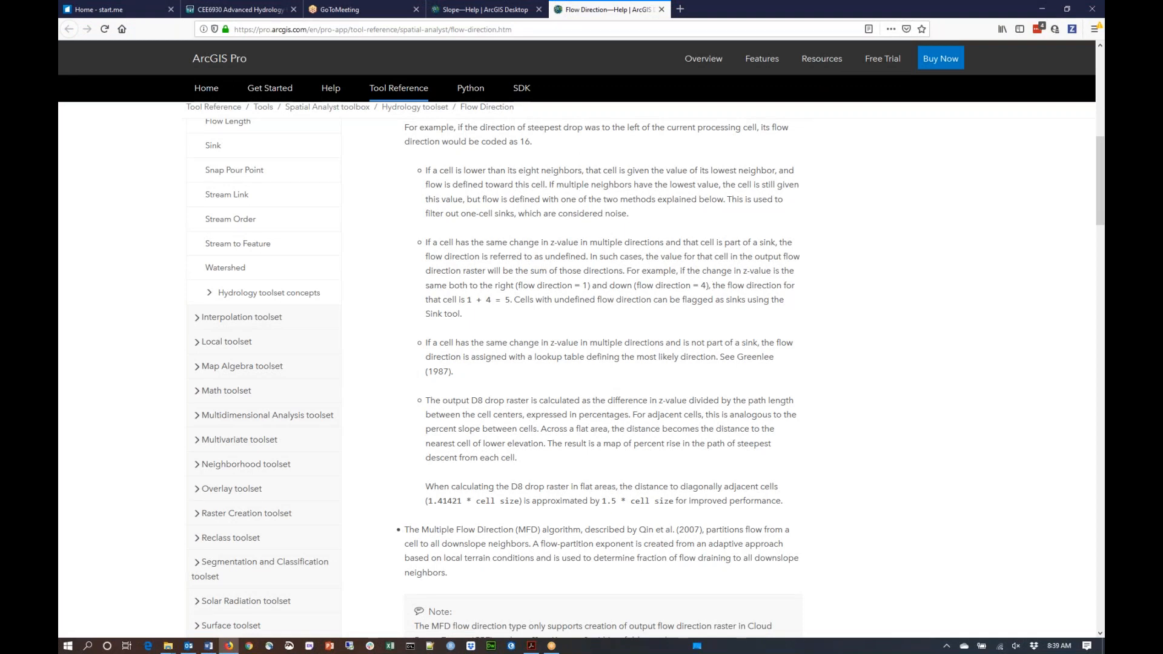
{"action": "left_click", "coordinate": [511, 647]}
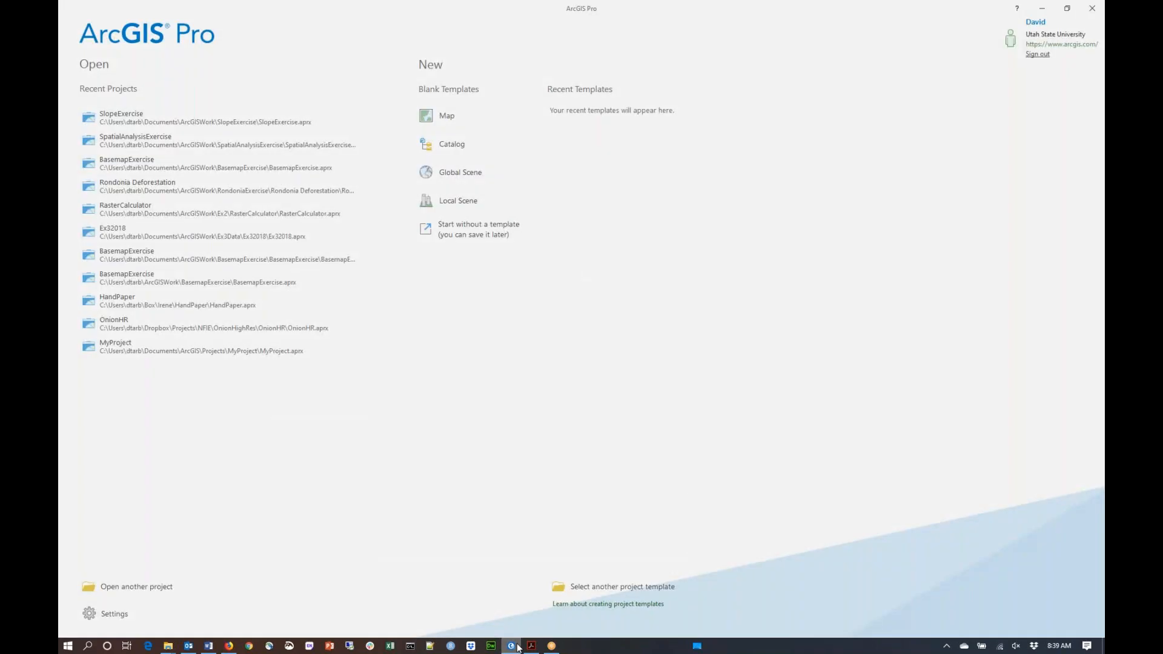
{"action": "left_click", "coordinate": [160, 123]}
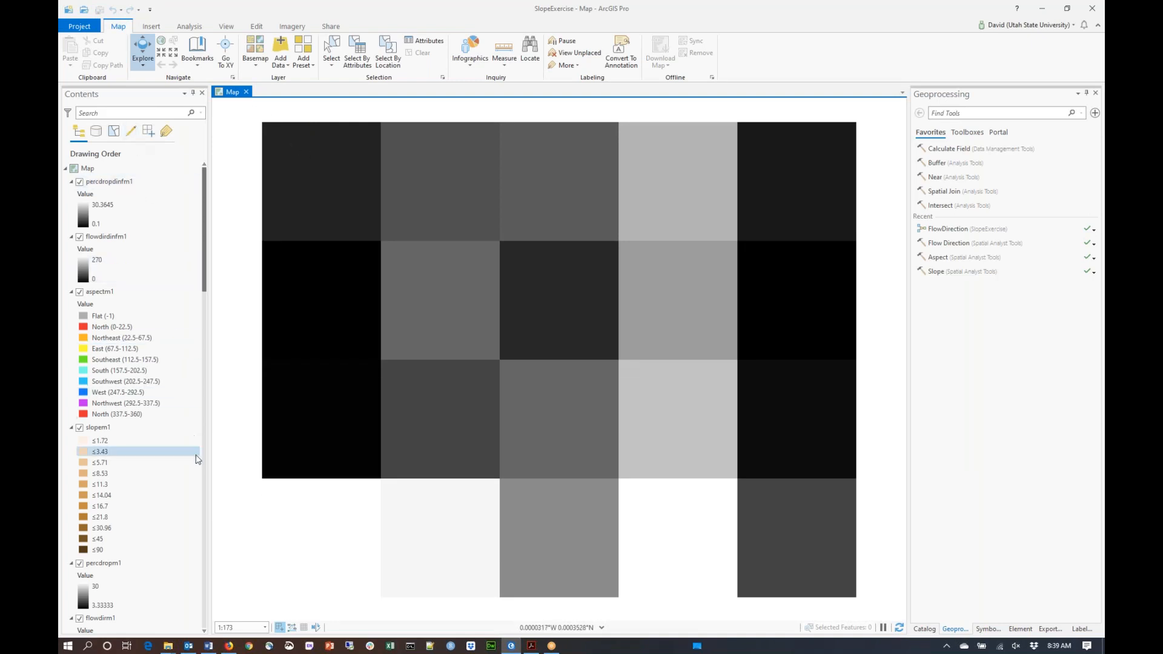
Close the open map view and insert a new map into the project.
{"action": "left_click", "coordinate": [246, 91]}
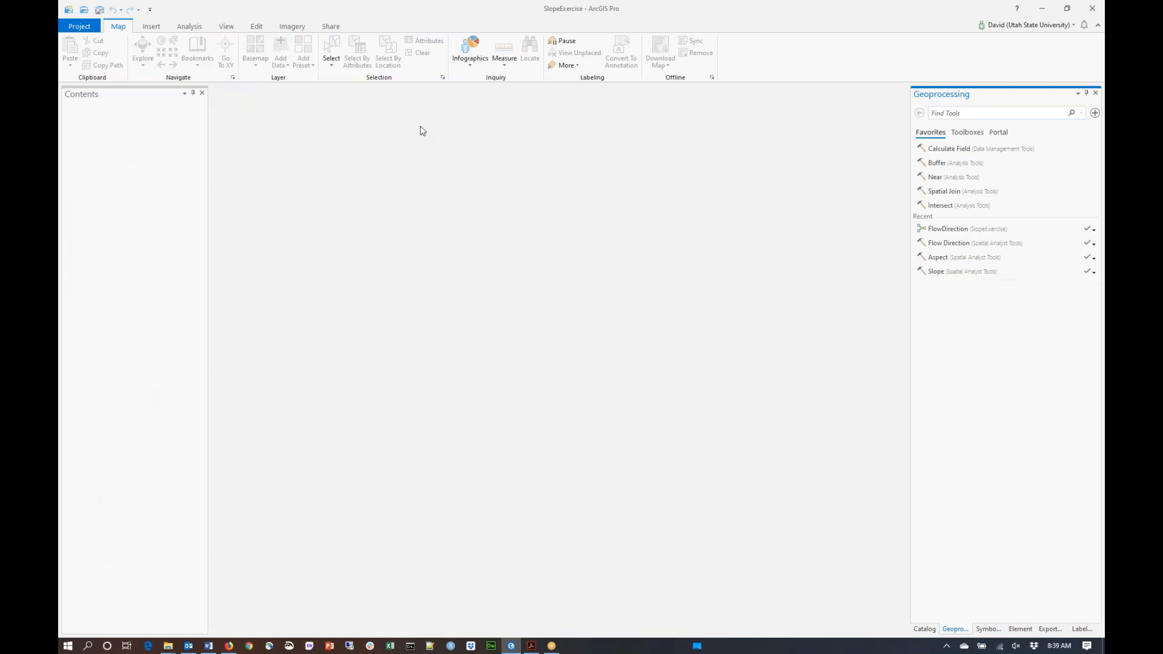
{"action": "left_click", "coordinate": [152, 27]}
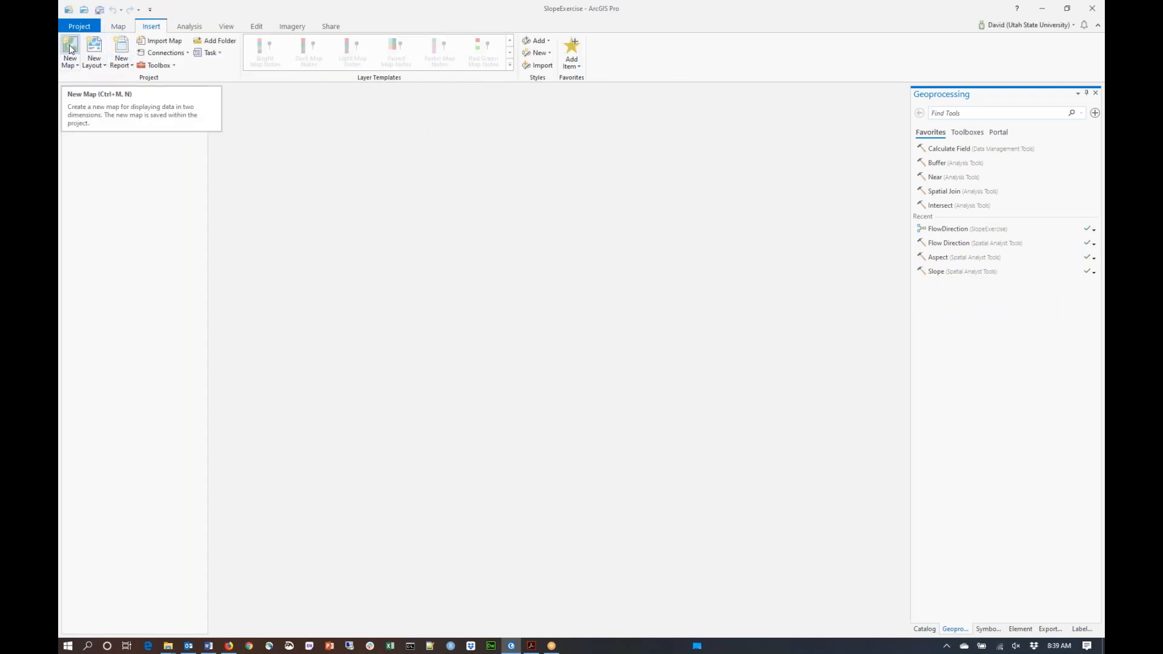
{"action": "left_click", "coordinate": [71, 48]}
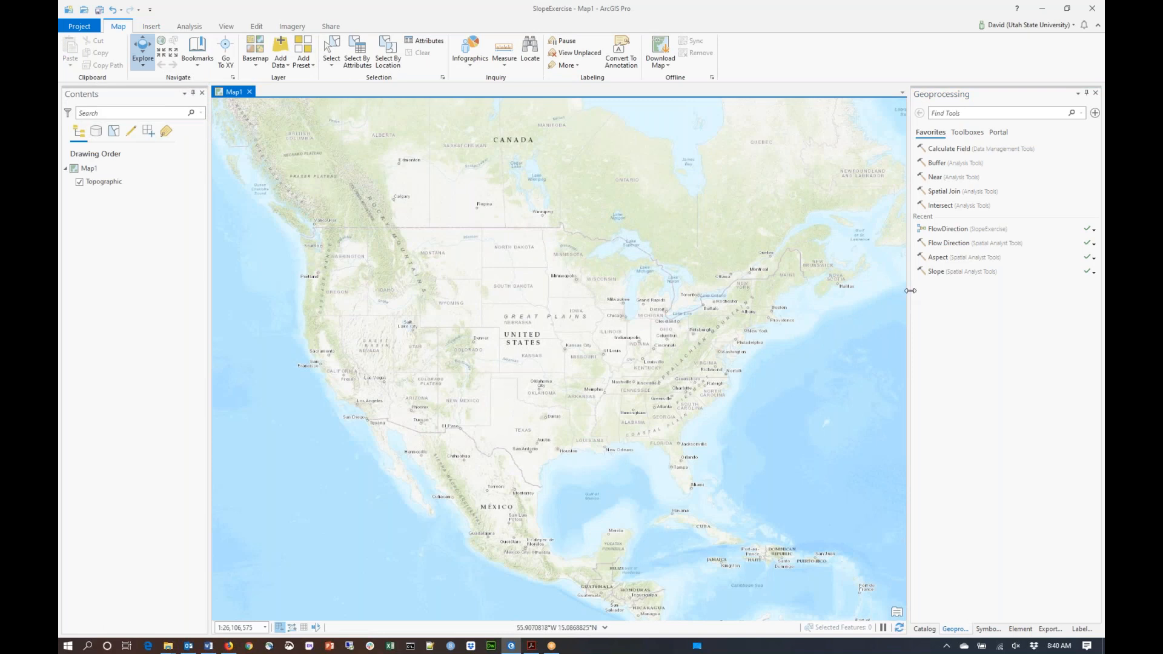
Add the demo.asc raster from the project's SlopeExercise folder to the new map.
{"action": "left_click", "coordinate": [924, 630]}
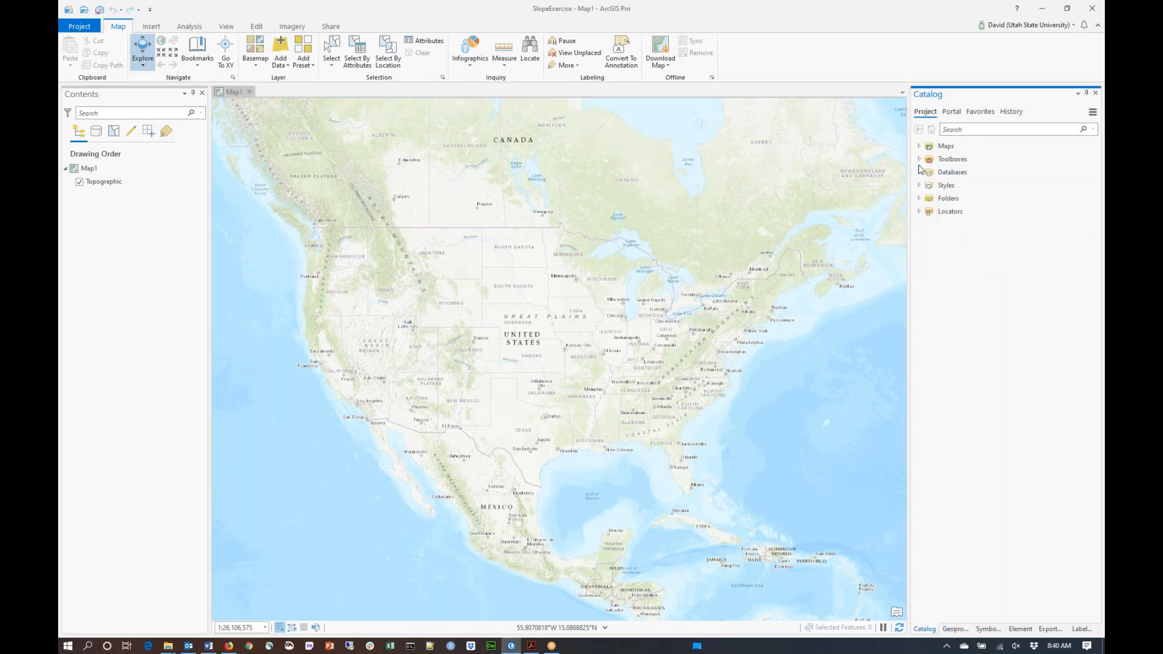
{"action": "left_click", "coordinate": [920, 199]}
{"action": "left_click", "coordinate": [929, 213]}
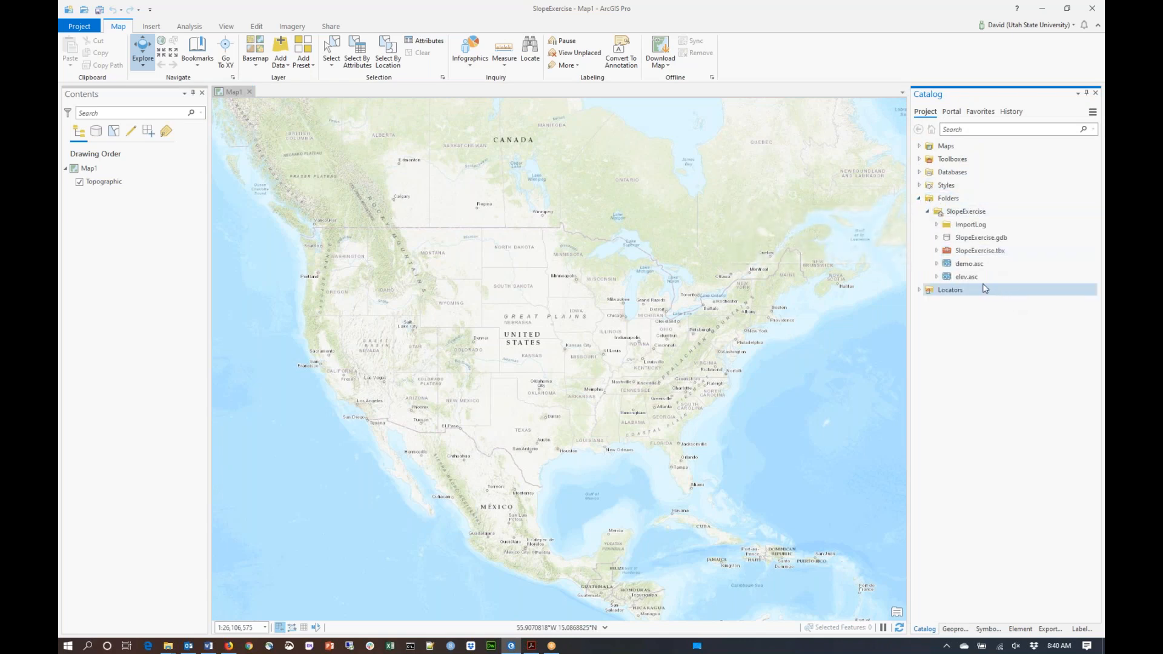
{"action": "mouse_move", "coordinate": [978, 285]}
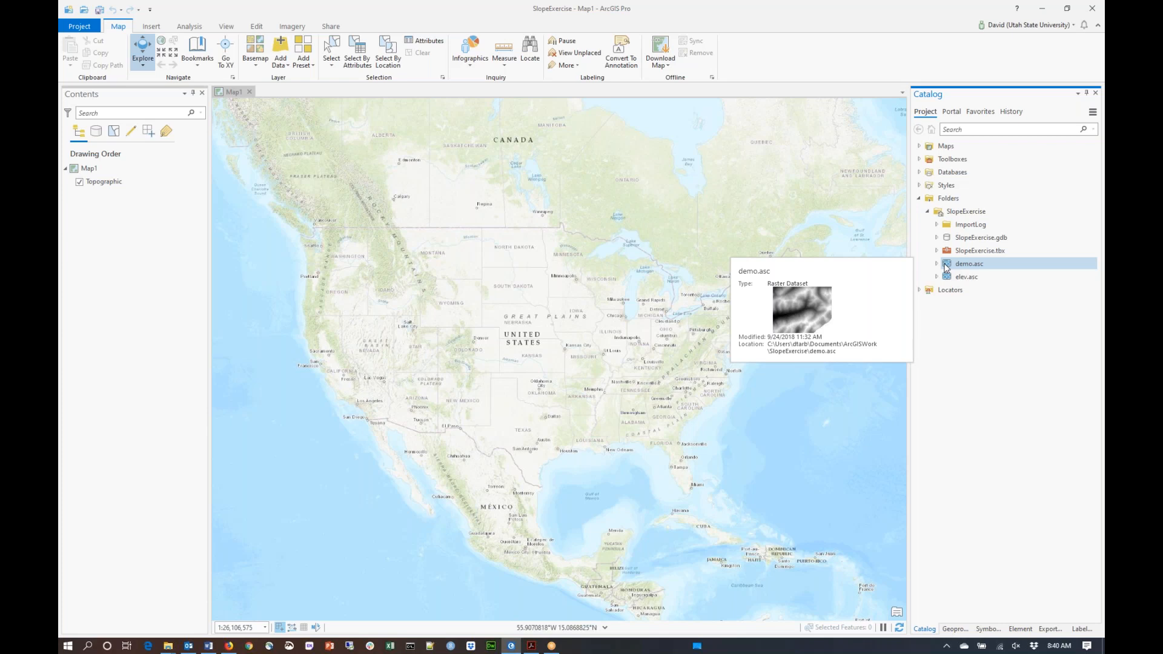
{"action": "left_click_drag", "start_coordinate": [947, 267], "coordinate": [648, 306]}
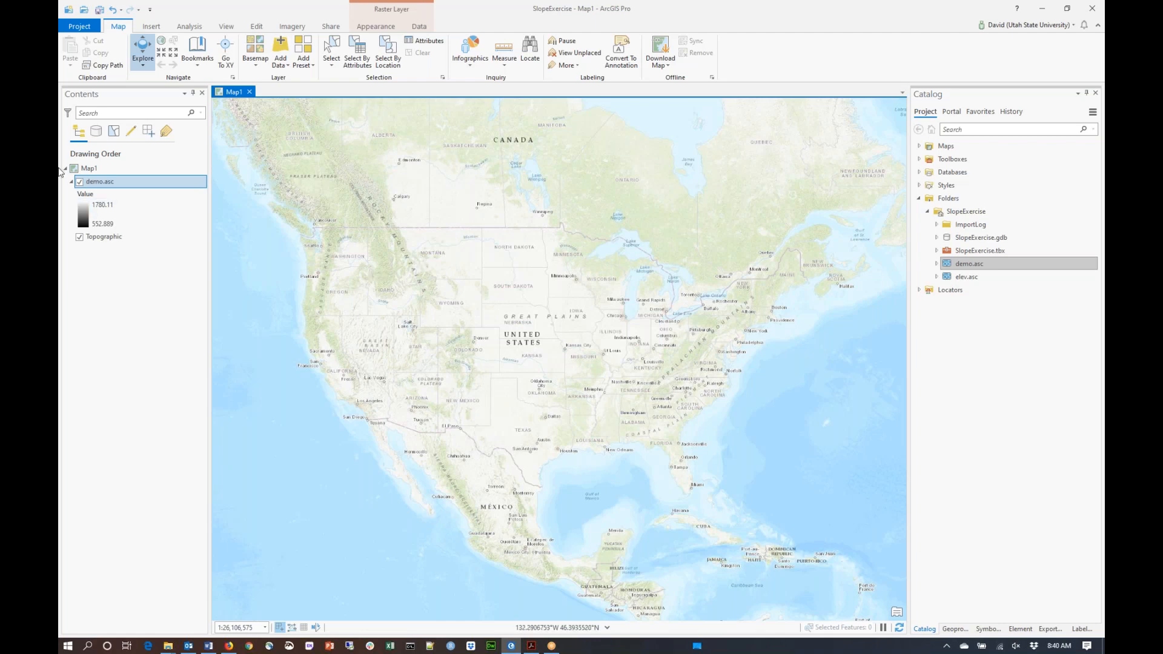
Zoom to the demo.asc layer and examine its geographic location against the surrounding basemap.
{"action": "right_click", "coordinate": [110, 182]}
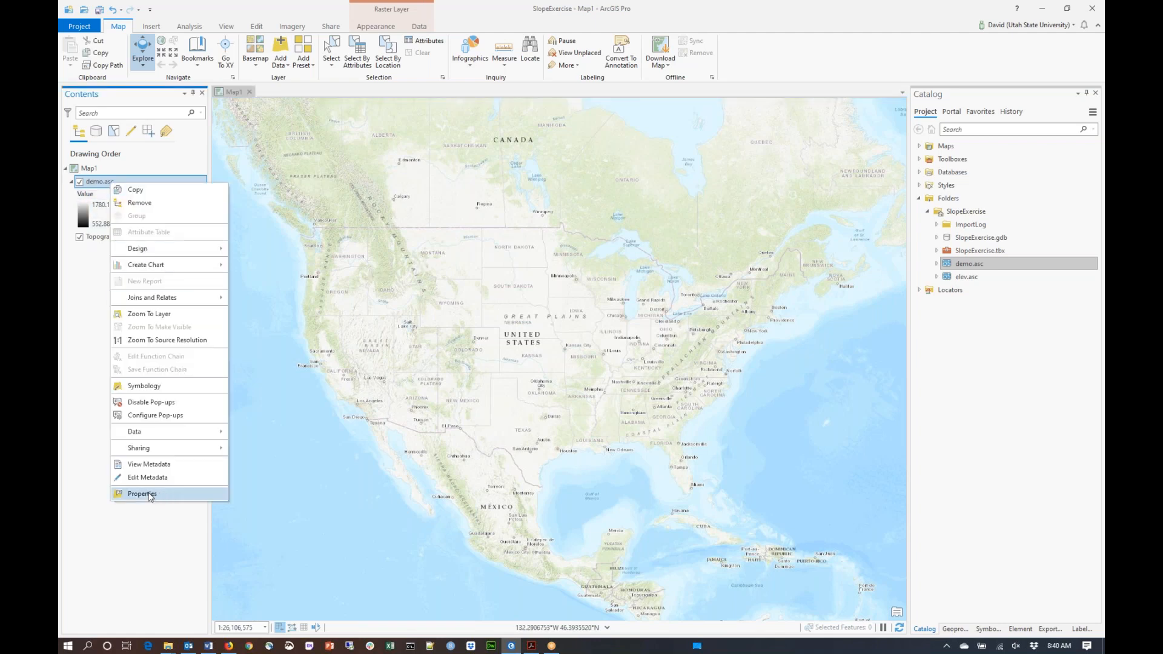
{"action": "left_click", "coordinate": [170, 315]}
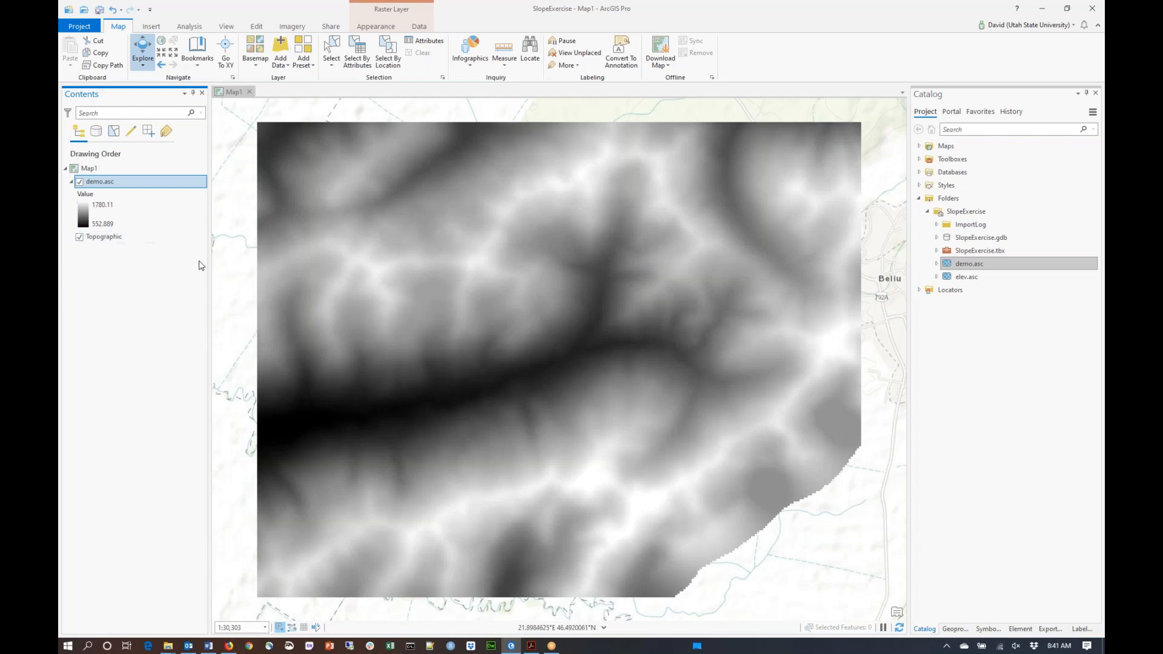
{"action": "scroll", "coordinate": [386, 286], "scroll_direction": "down", "scroll_amount": 2}
{"action": "scroll", "coordinate": [385, 285], "scroll_direction": "down", "scroll_amount": 6}
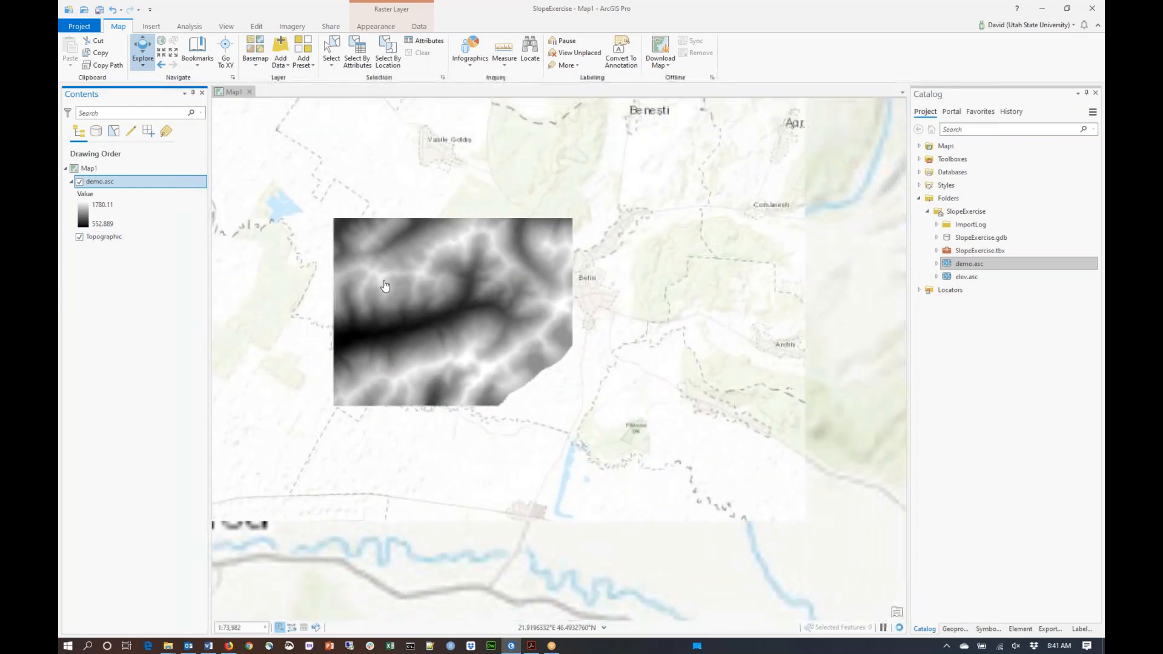
{"action": "scroll", "coordinate": [385, 286], "scroll_direction": "down", "scroll_amount": 6}
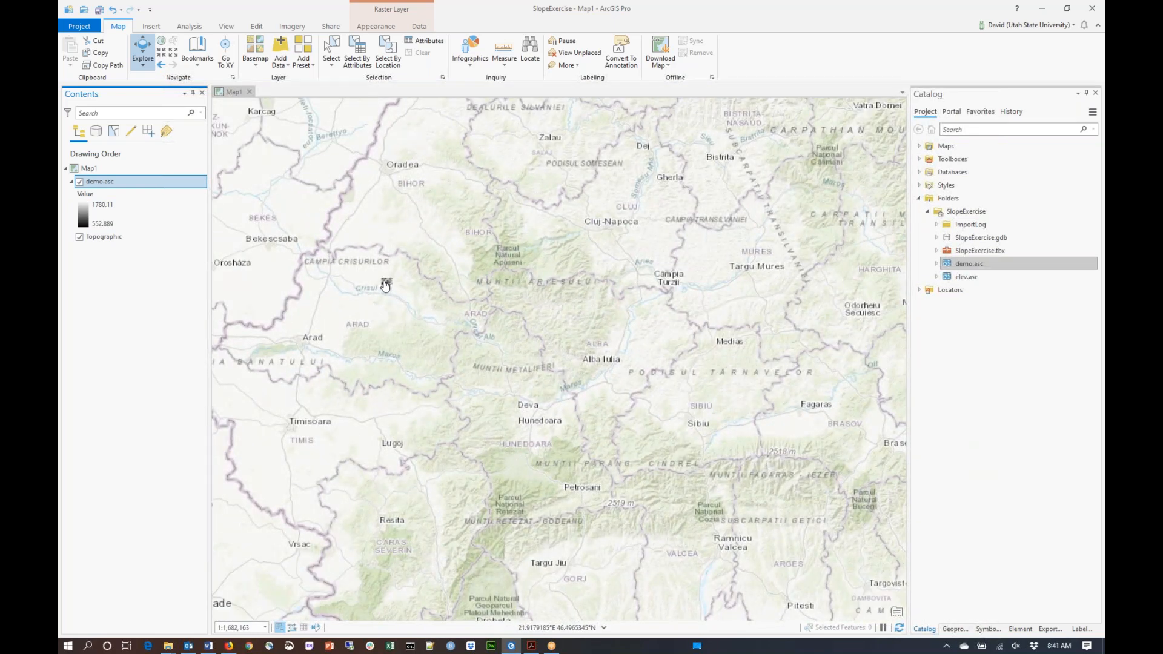
{"action": "scroll", "coordinate": [385, 286], "scroll_direction": "up", "scroll_amount": 12}
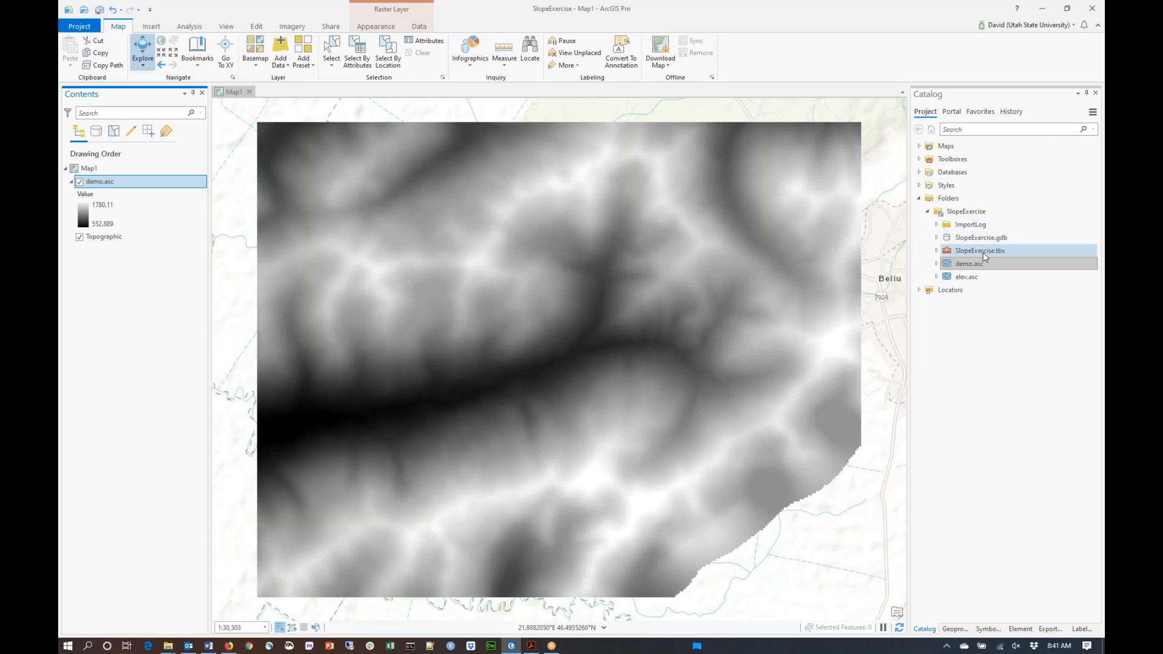
Remove the Topographic basemap layer from the new map.
{"action": "mouse_move", "coordinate": [971, 266]}
{"action": "right_click", "coordinate": [118, 237]}
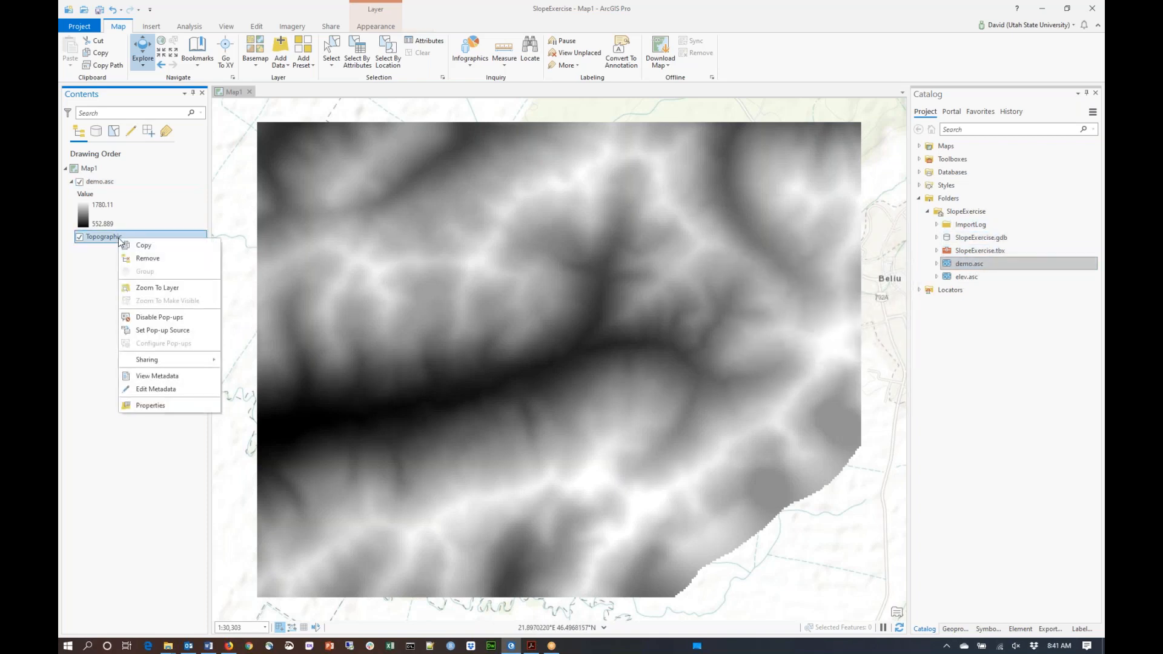
{"action": "left_click", "coordinate": [149, 259]}
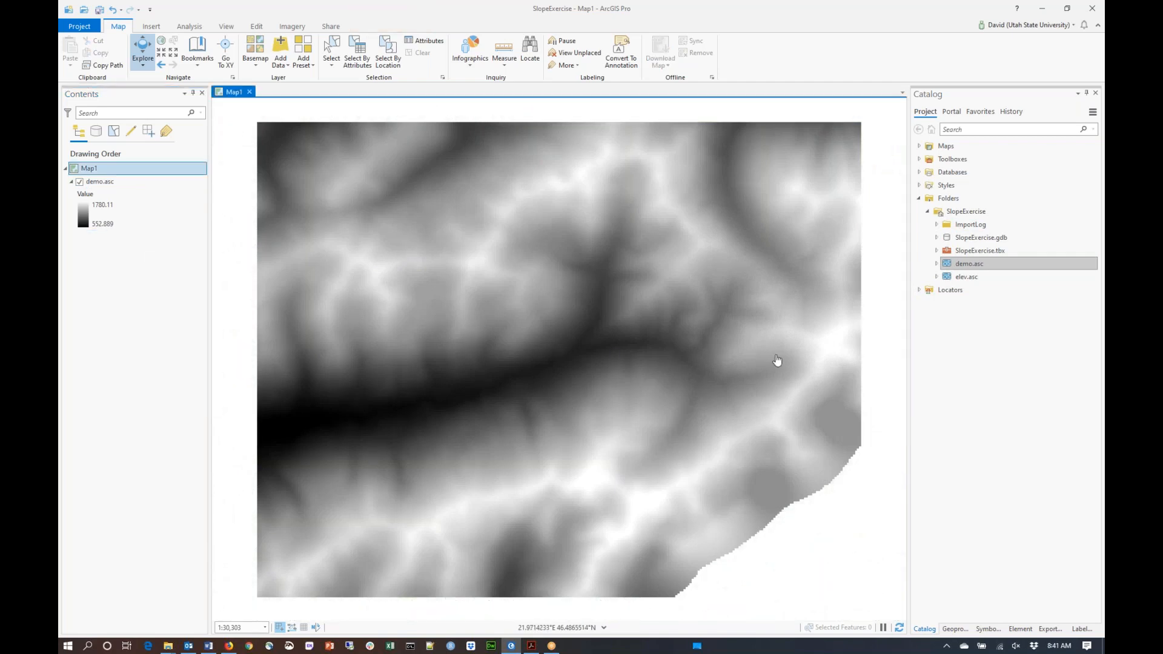
Open the FlowDirection tool from SlopeExercise.tbx and choose demo.asc as its input elevation raster.
{"action": "left_click", "coordinate": [919, 160]}
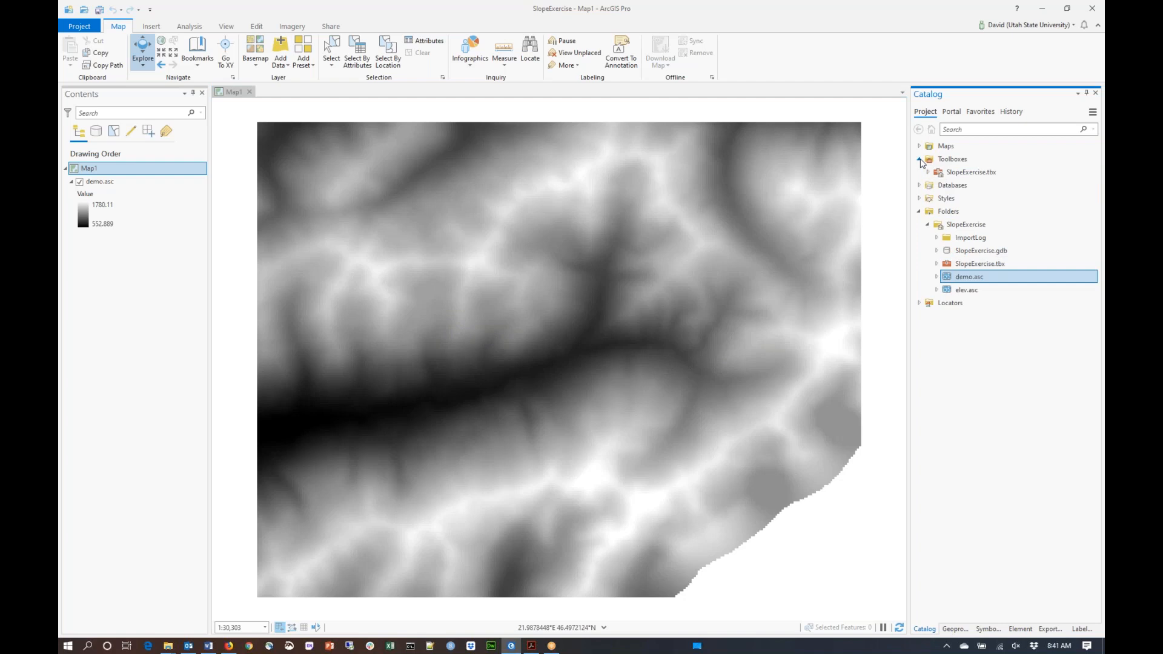
{"action": "left_click", "coordinate": [970, 174]}
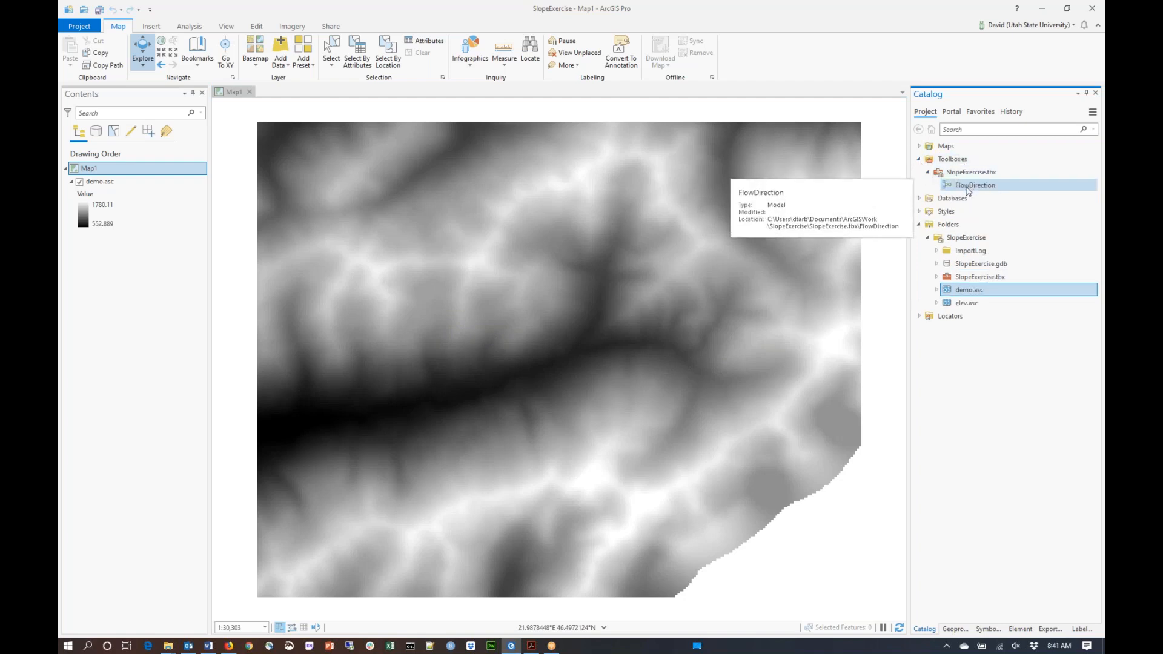
{"action": "double_click", "coordinate": [969, 190]}
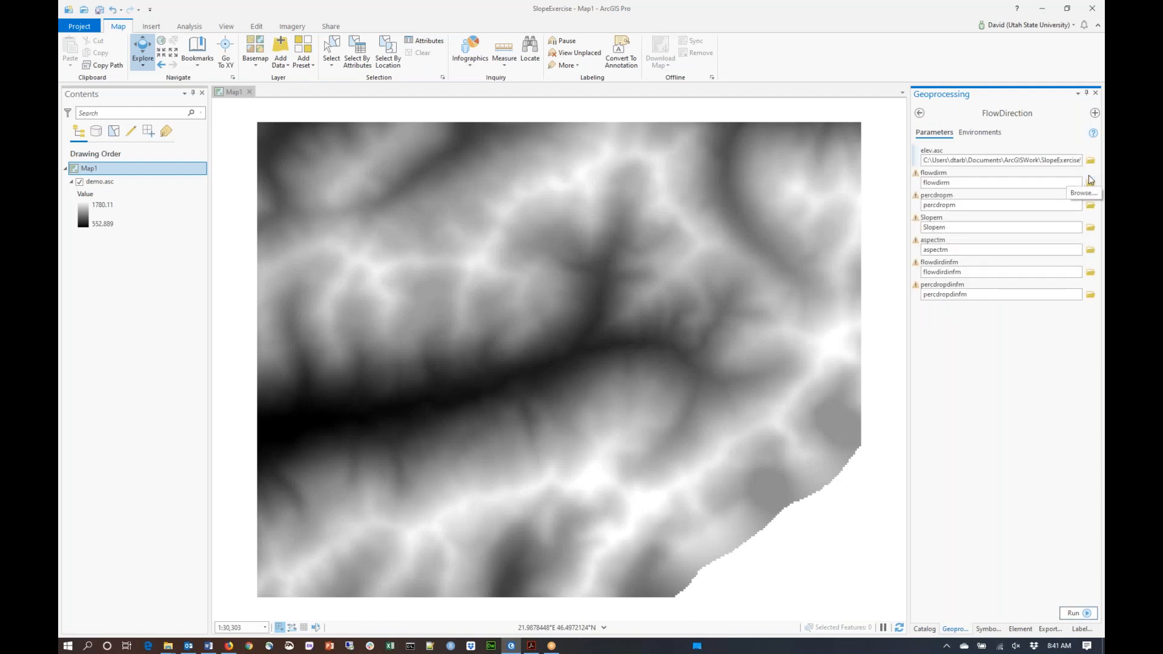
{"action": "left_click", "coordinate": [1091, 161]}
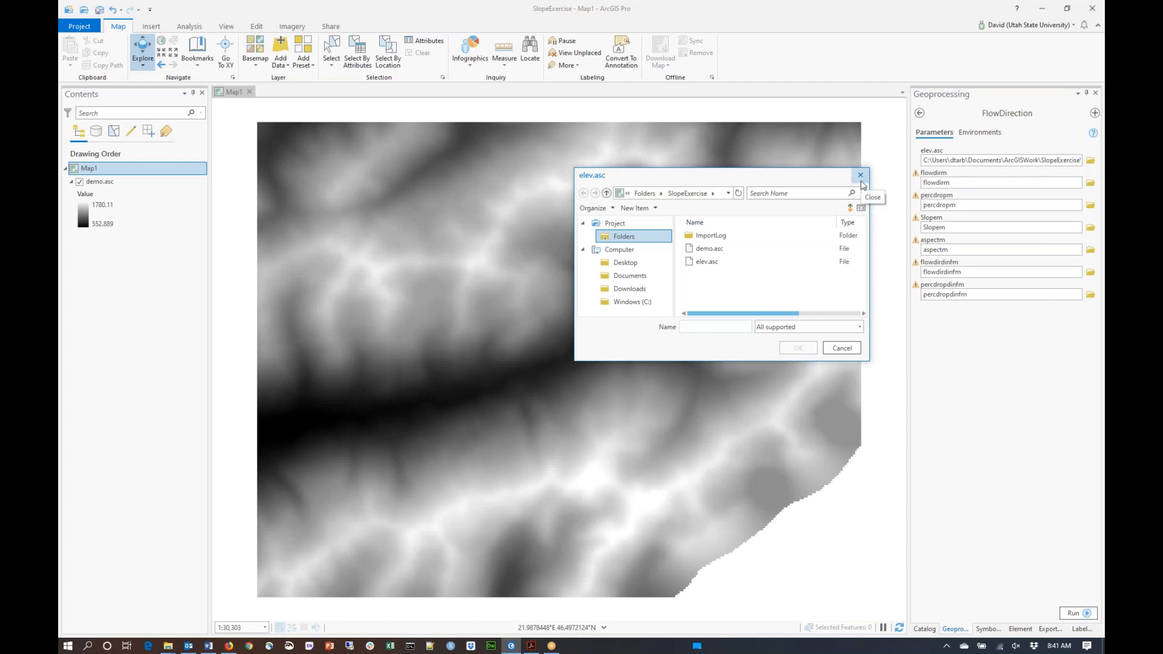
{"action": "left_click", "coordinate": [710, 249]}
{"action": "left_click", "coordinate": [810, 349]}
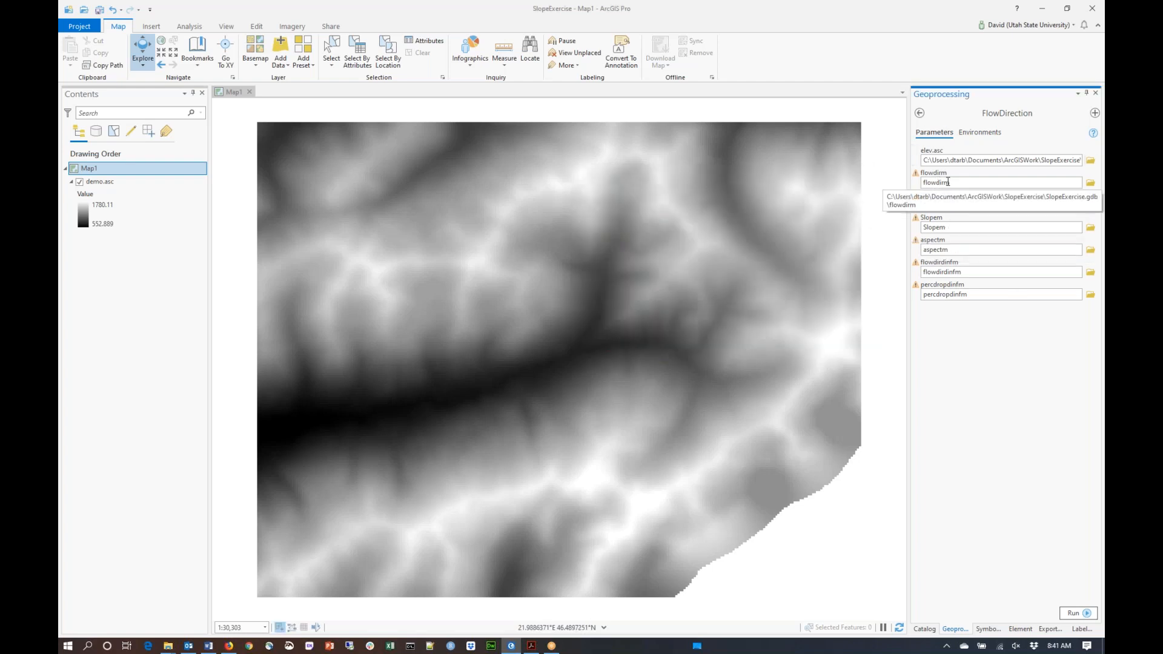
Set the flowdirm output to demoflowdir and the percdropm output to demopercdrop in the SlopeExercise folder.
{"action": "left_click", "coordinate": [1091, 183]}
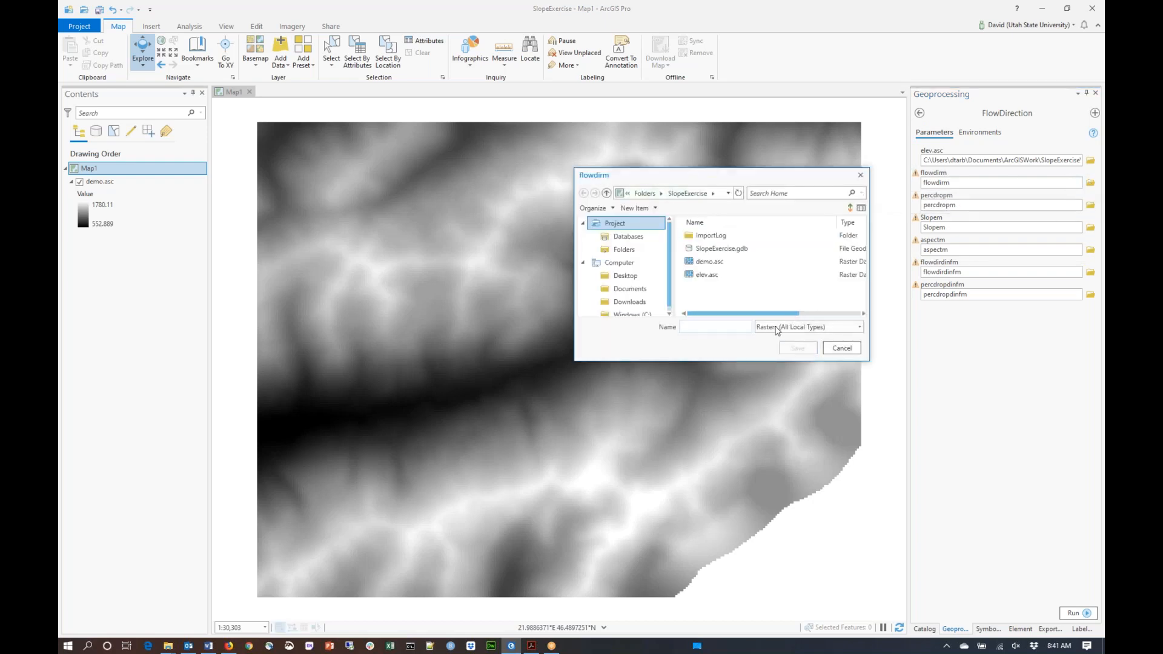
{"action": "type", "text": "demoflowdir"}
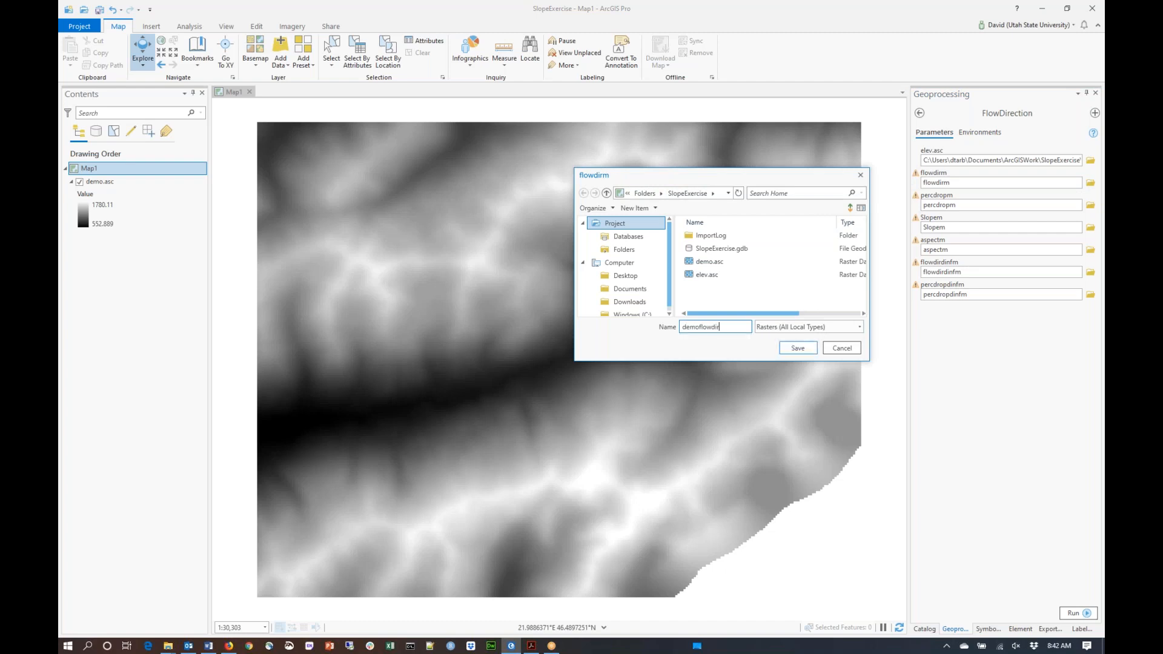
{"action": "left_click", "coordinate": [797, 348]}
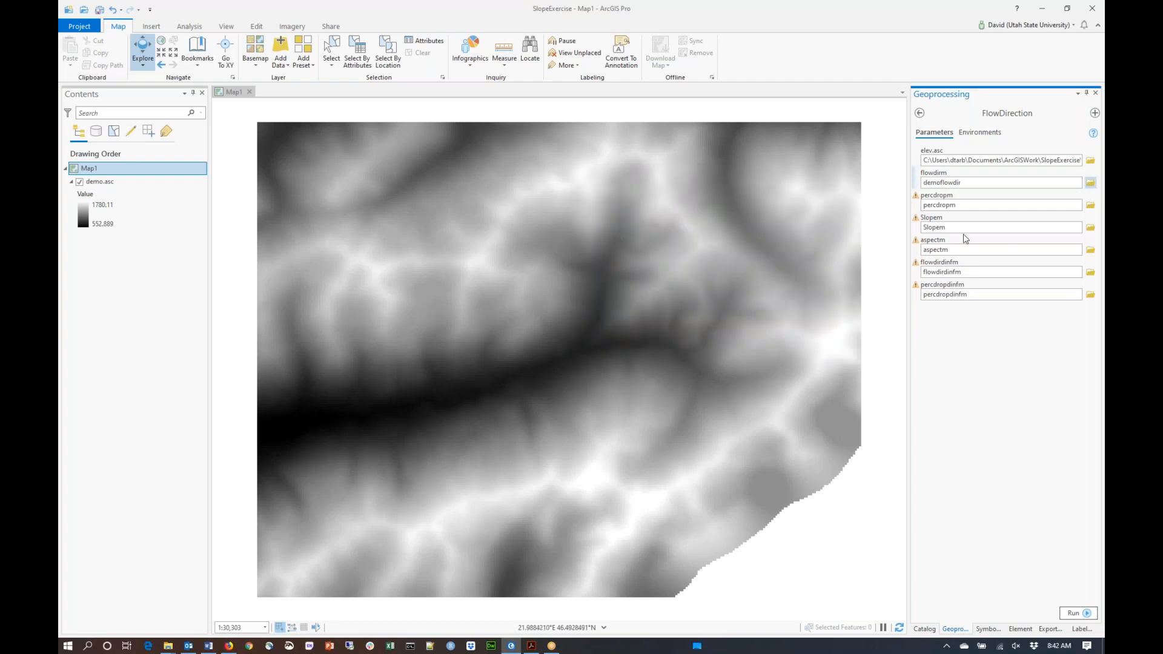
{"action": "left_click", "coordinate": [1090, 206]}
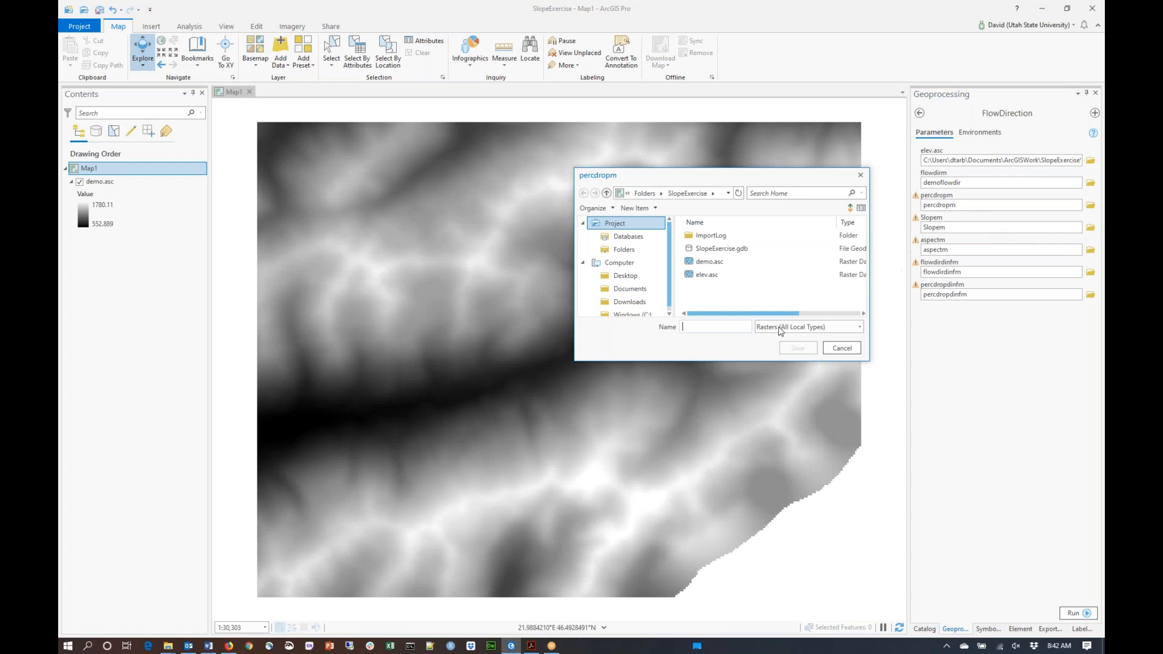
{"action": "type", "text": "demope"}
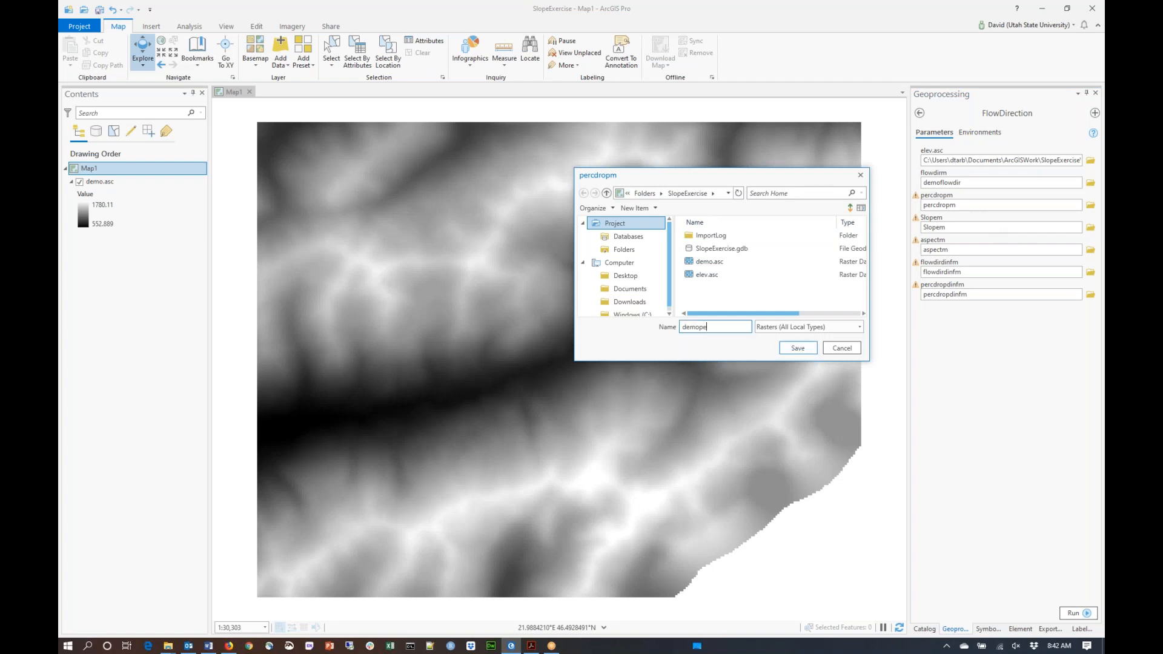
{"action": "type", "text": "rcdrop"}
{"action": "left_click", "coordinate": [810, 349]}
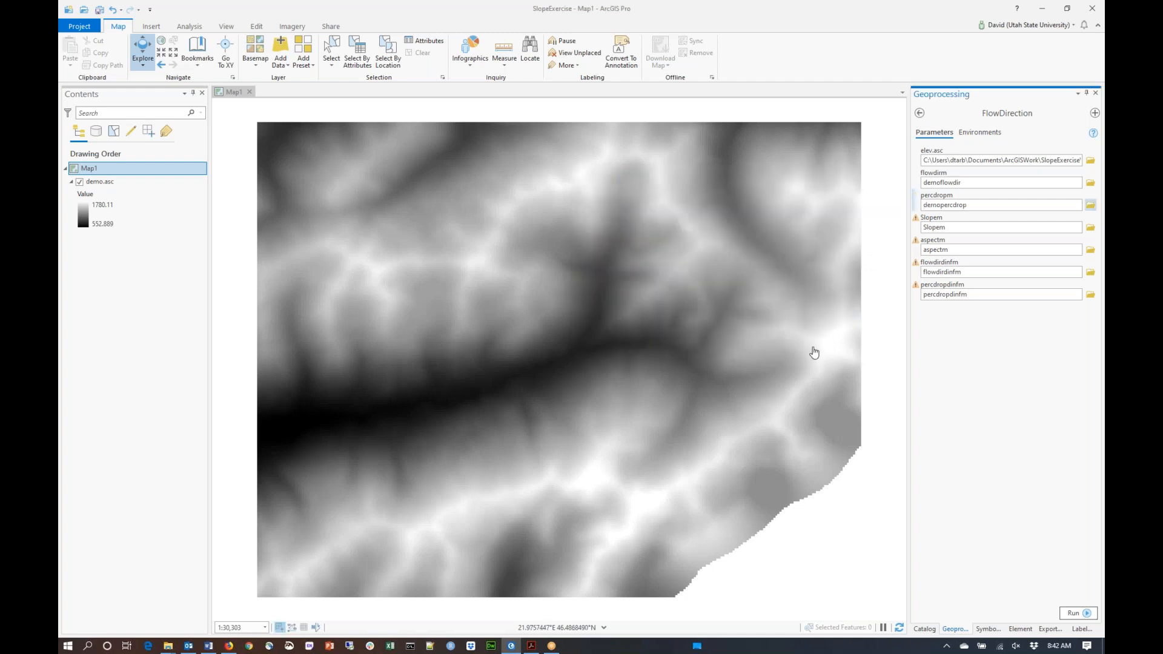
Set the Slopem output to demoslope and the aspectm output to demoaspect in the SlopeExercise folder.
{"action": "left_click", "coordinate": [1091, 228]}
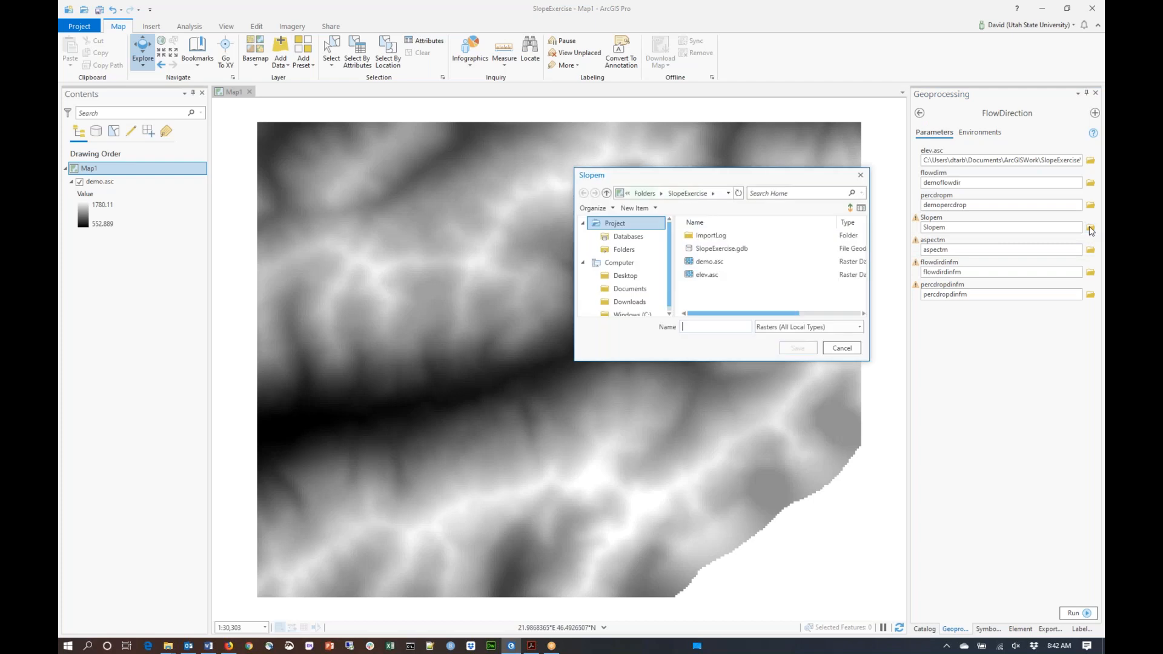
{"action": "type", "text": "demoslope"}
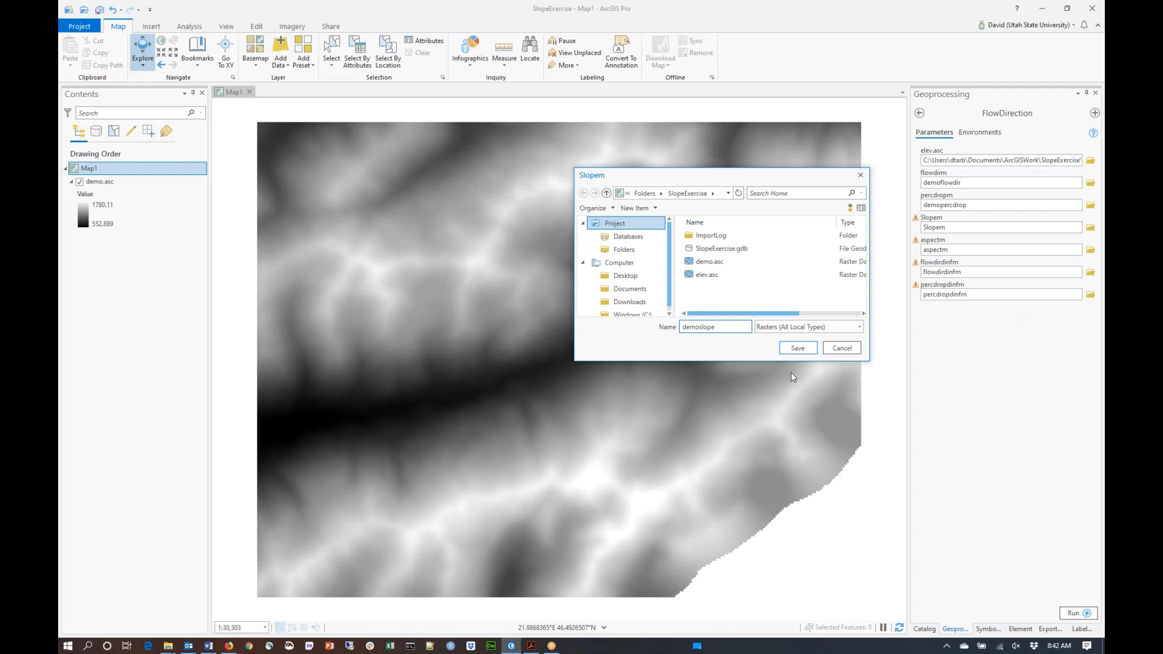
{"action": "left_click", "coordinate": [798, 348]}
{"action": "left_click", "coordinate": [1091, 250]}
{"action": "type", "text": "demoaspe"}
{"action": "left_click", "coordinate": [797, 348]}
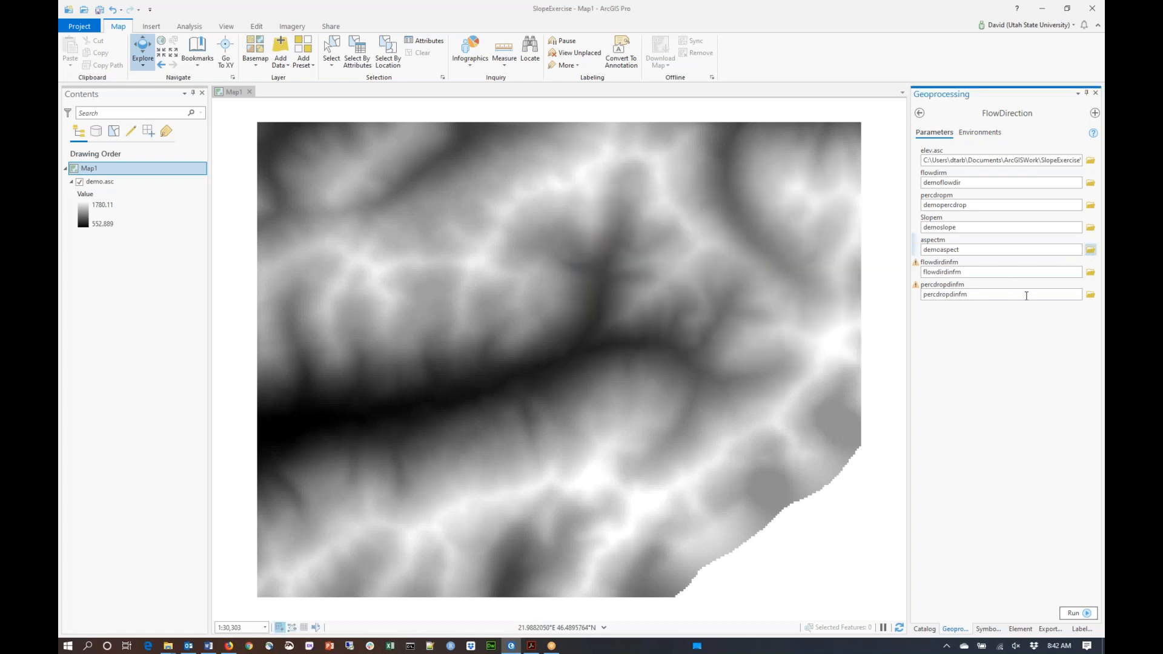
Set the flowdirdinfm output to demoslopedinf in the SlopeExercise folder.
{"action": "left_click", "coordinate": [1091, 273]}
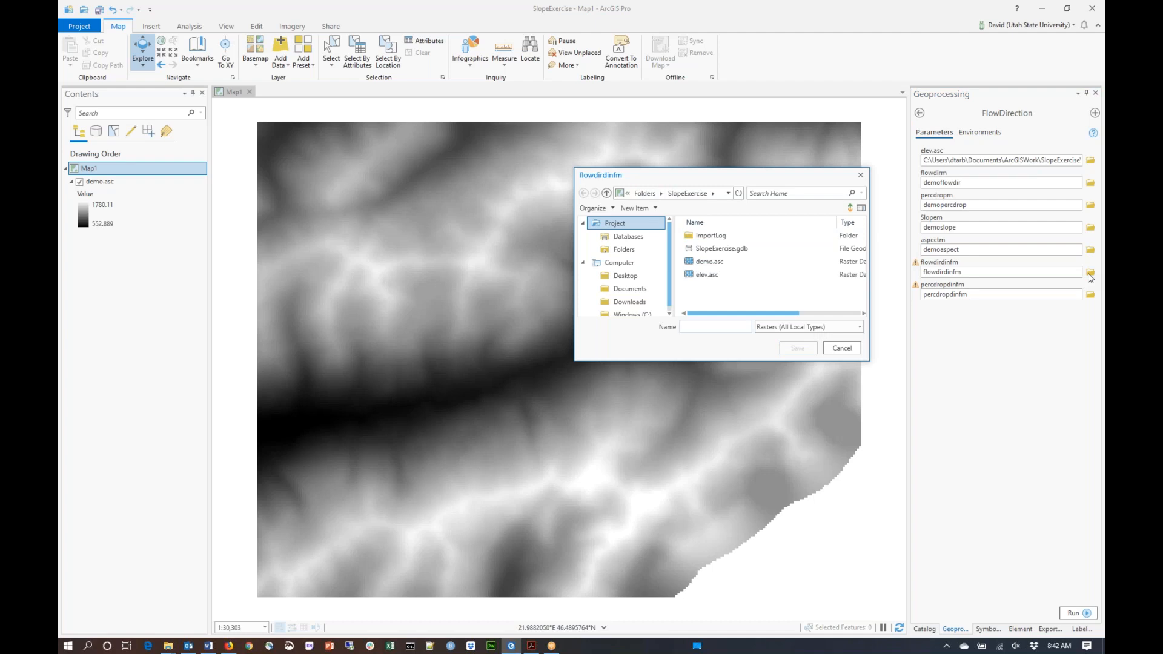
{"action": "type", "text": "demoslope"}
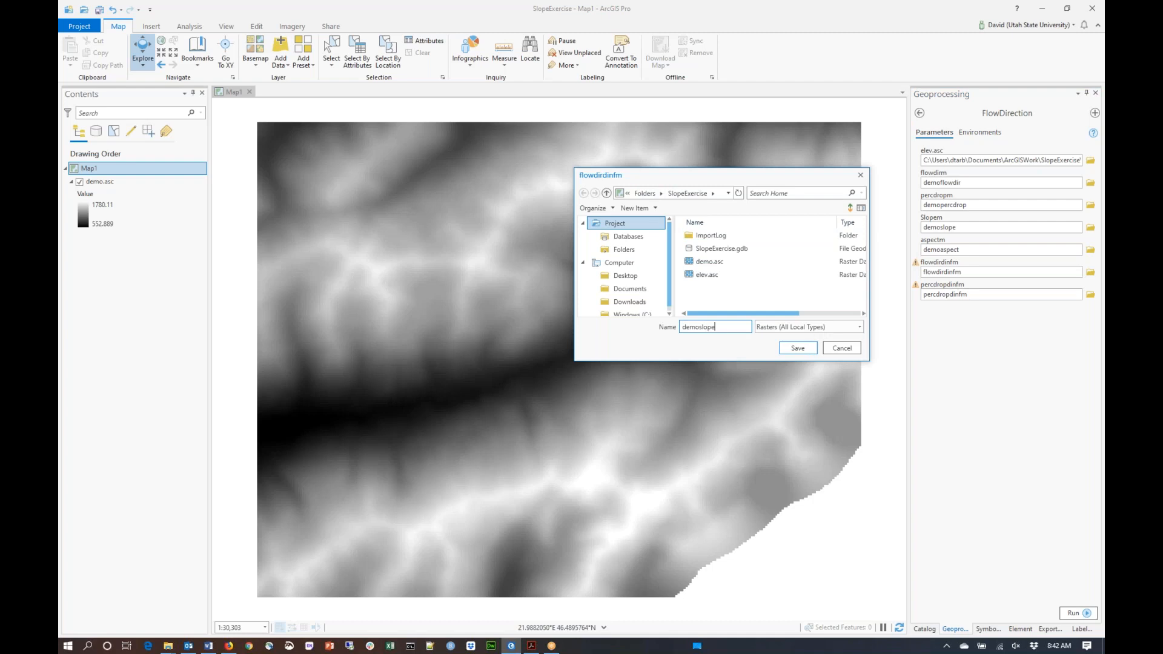
{"action": "type", "text": "dinf"}
{"action": "left_click", "coordinate": [806, 351]}
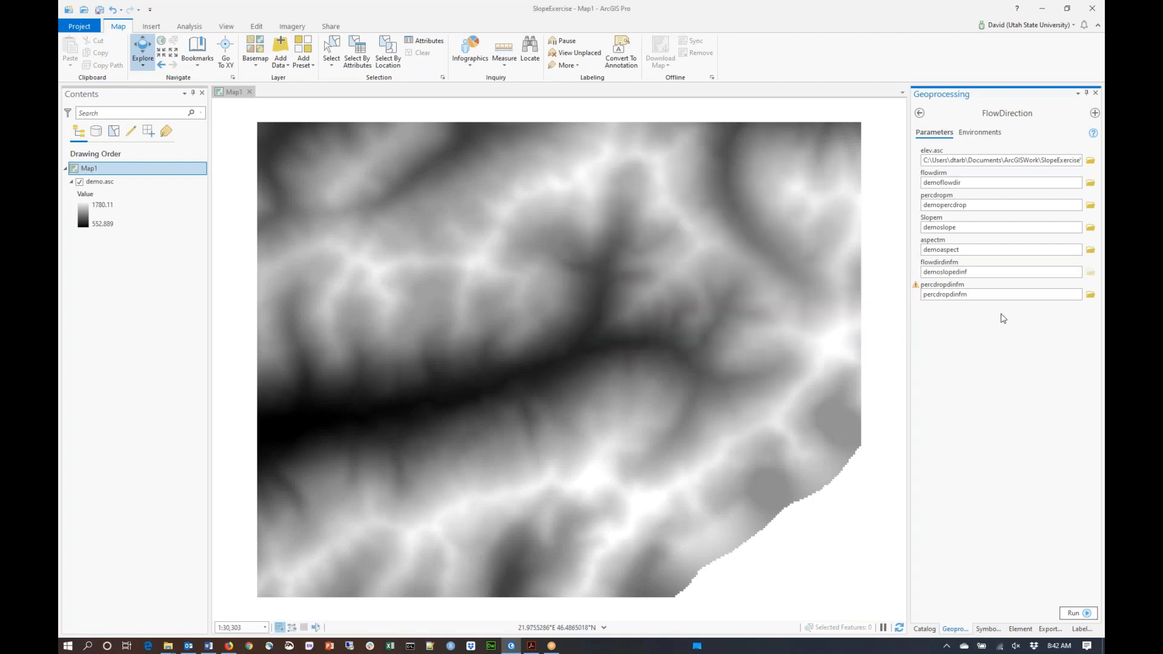
Try to set the percdropdinfm output to demopercdropdinf in the SlopeExercise folder.
{"action": "left_click", "coordinate": [1091, 297]}
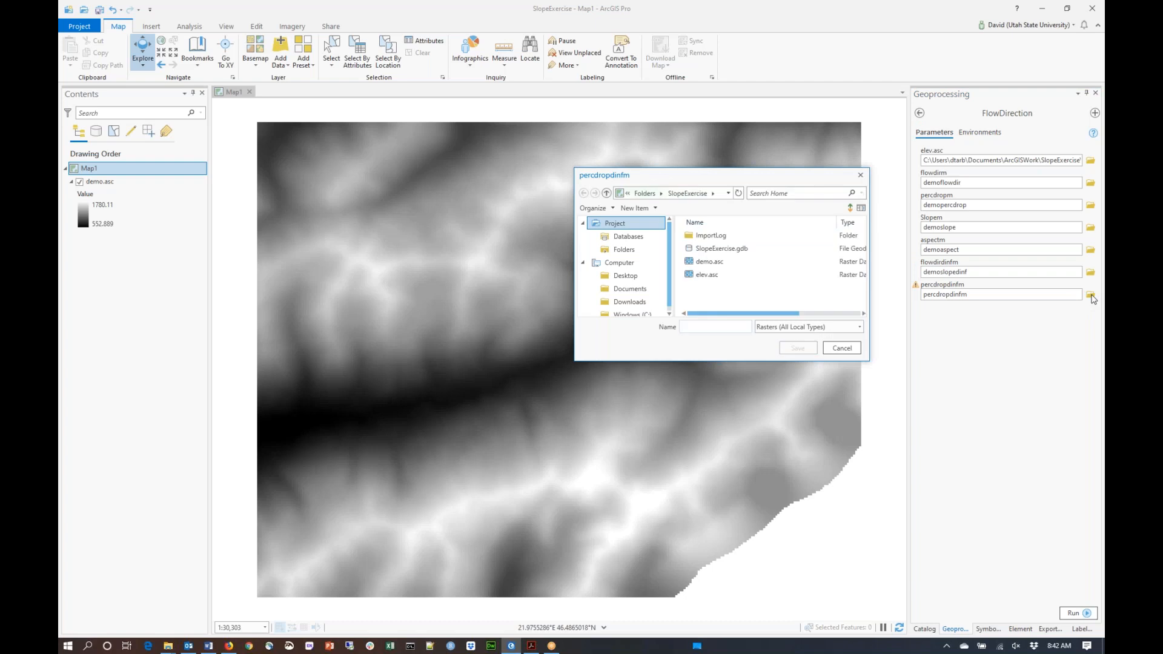
{"action": "type", "text": "demopercdropdinf"}
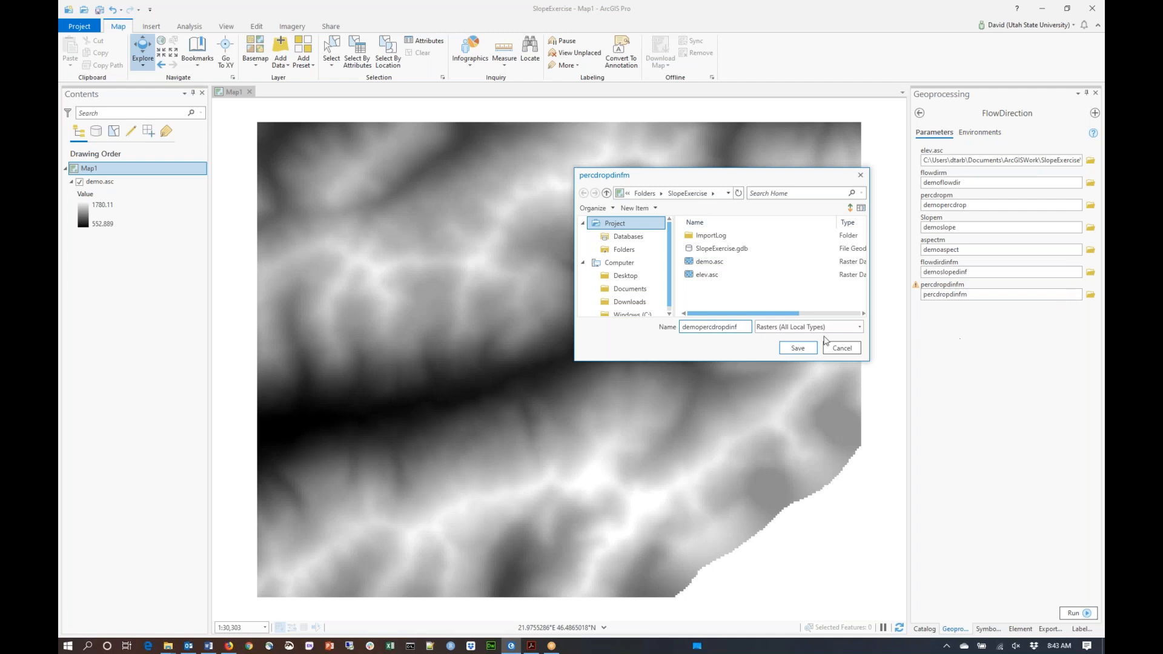
{"action": "left_click", "coordinate": [798, 349]}
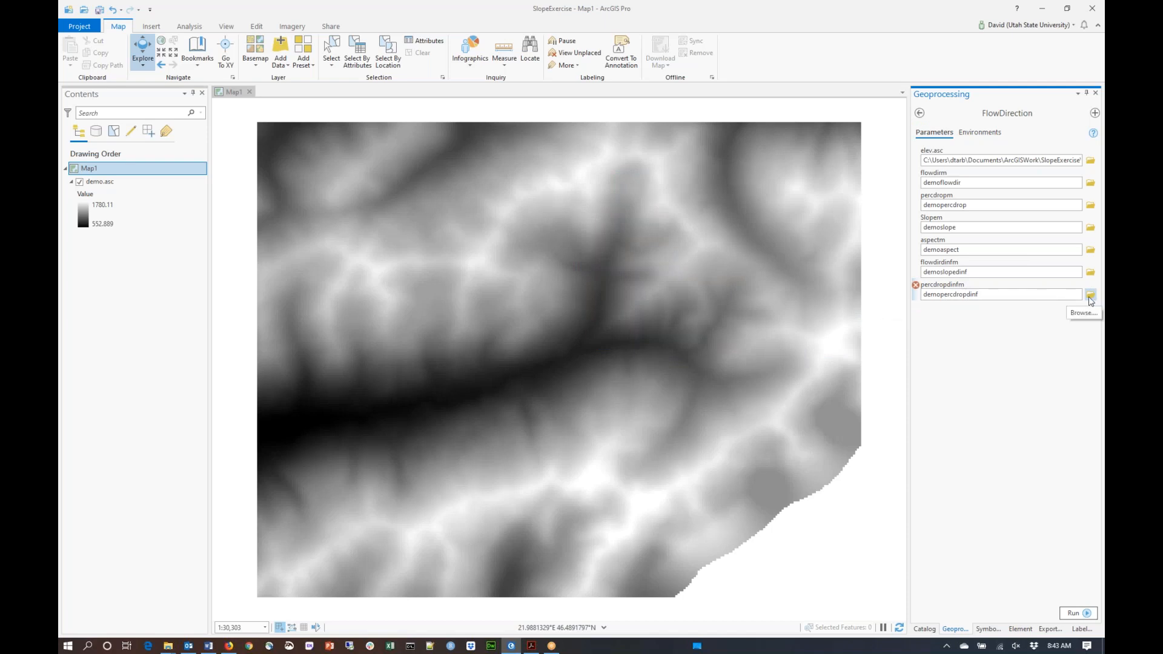
Set the percdropdinfm output to demopercdropdinf inside SlopeExercise.gdb and run the FlowDirection tool.
{"action": "left_click", "coordinate": [1090, 295]}
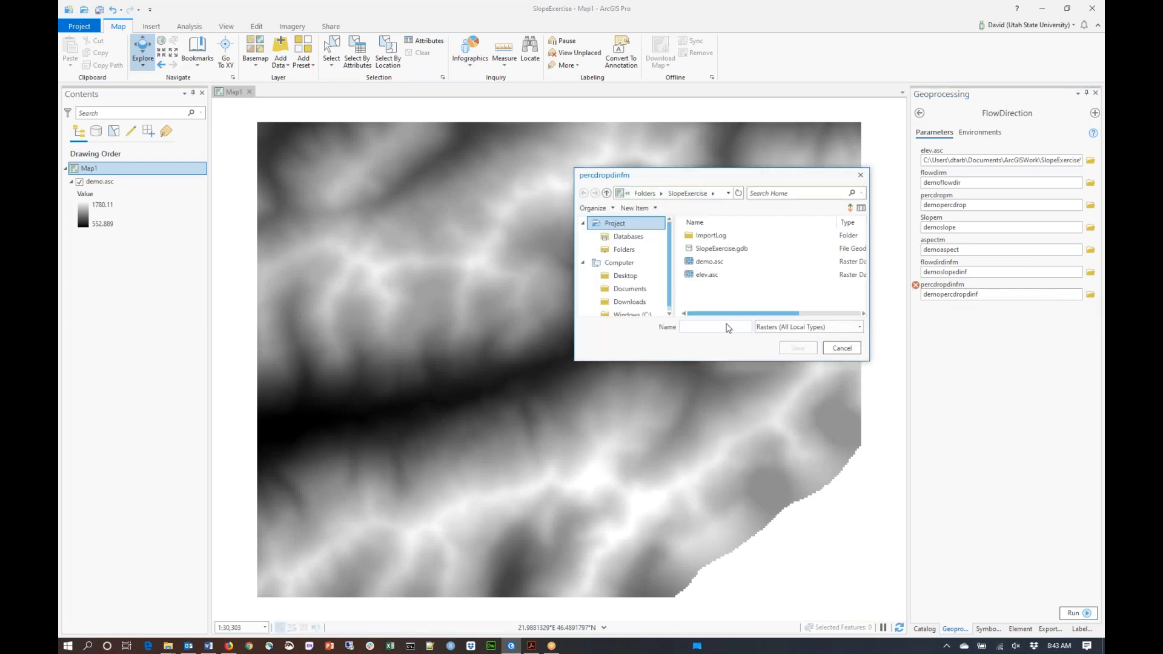
{"action": "double_click", "coordinate": [721, 249]}
{"action": "type", "text": "demoper"}
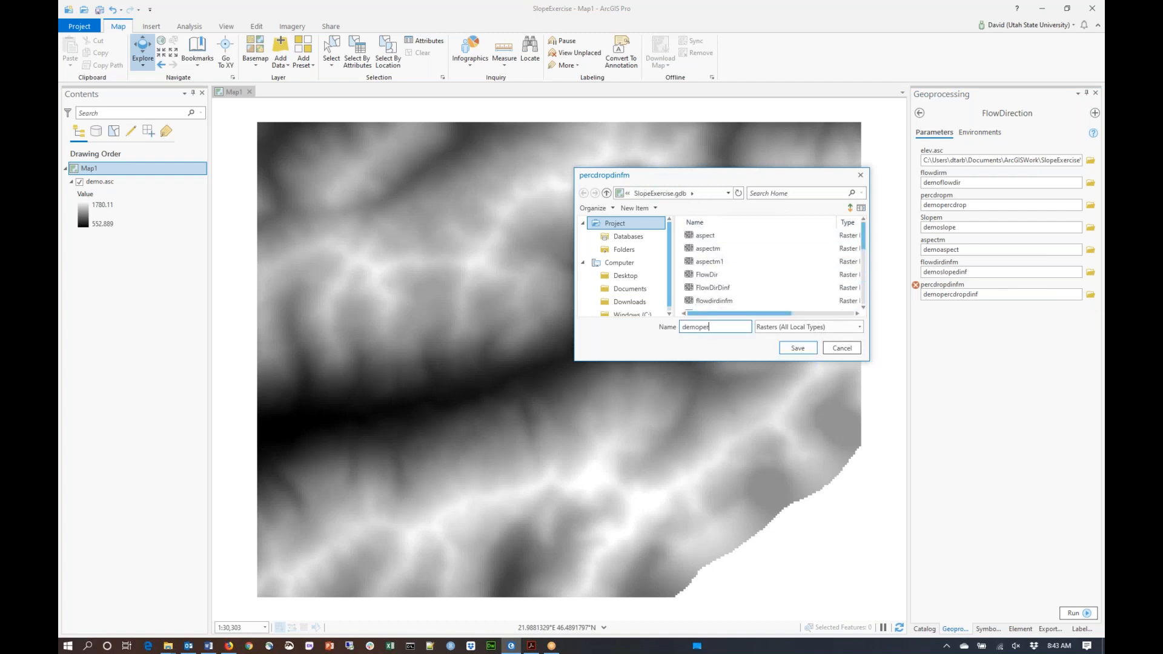
{"action": "type", "text": "cdropd"}
{"action": "left_click", "coordinate": [793, 349]}
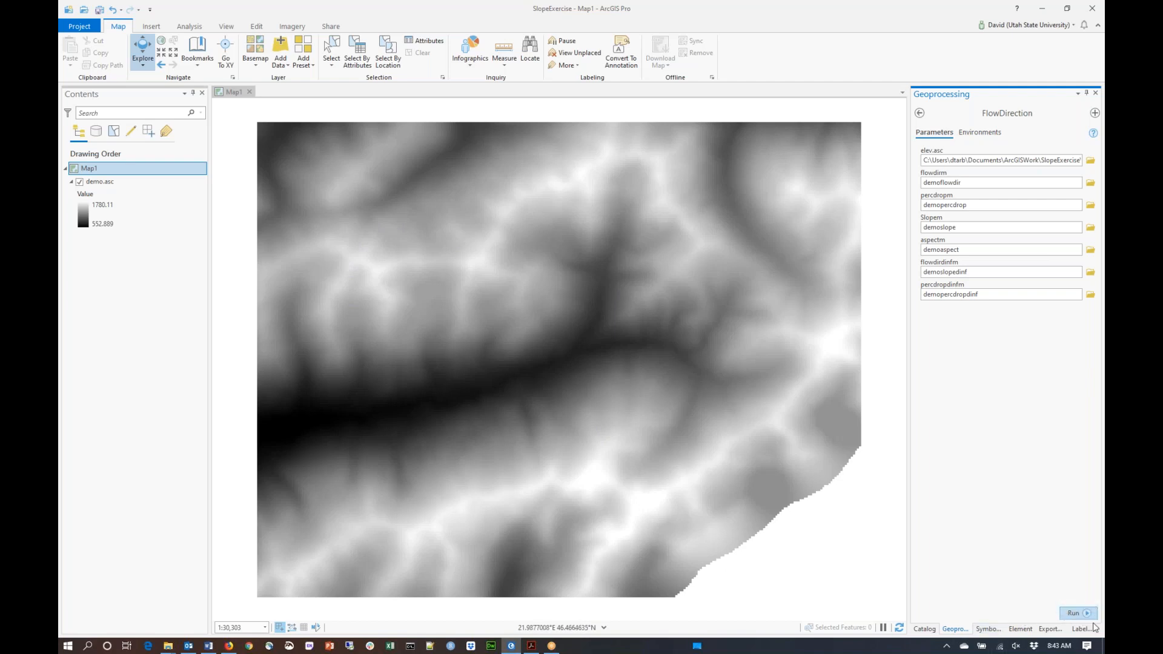
{"action": "left_click", "coordinate": [1077, 613]}
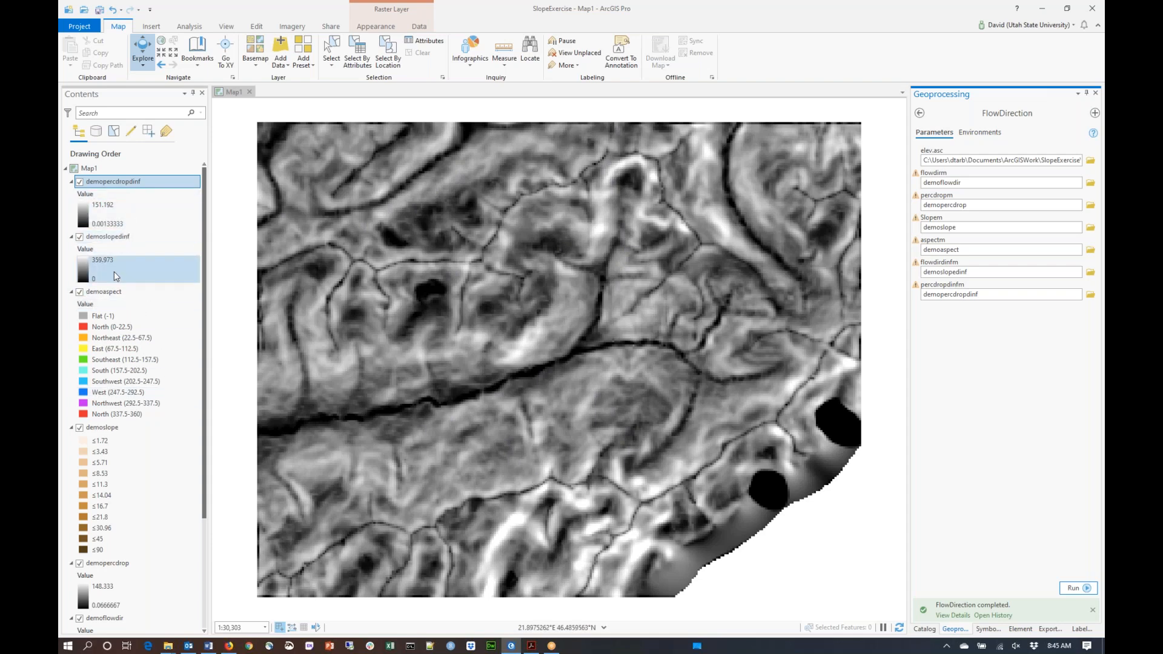
Examine the raster information and statistics in the demoslopedinf layer's source properties.
{"action": "right_click", "coordinate": [112, 240]}
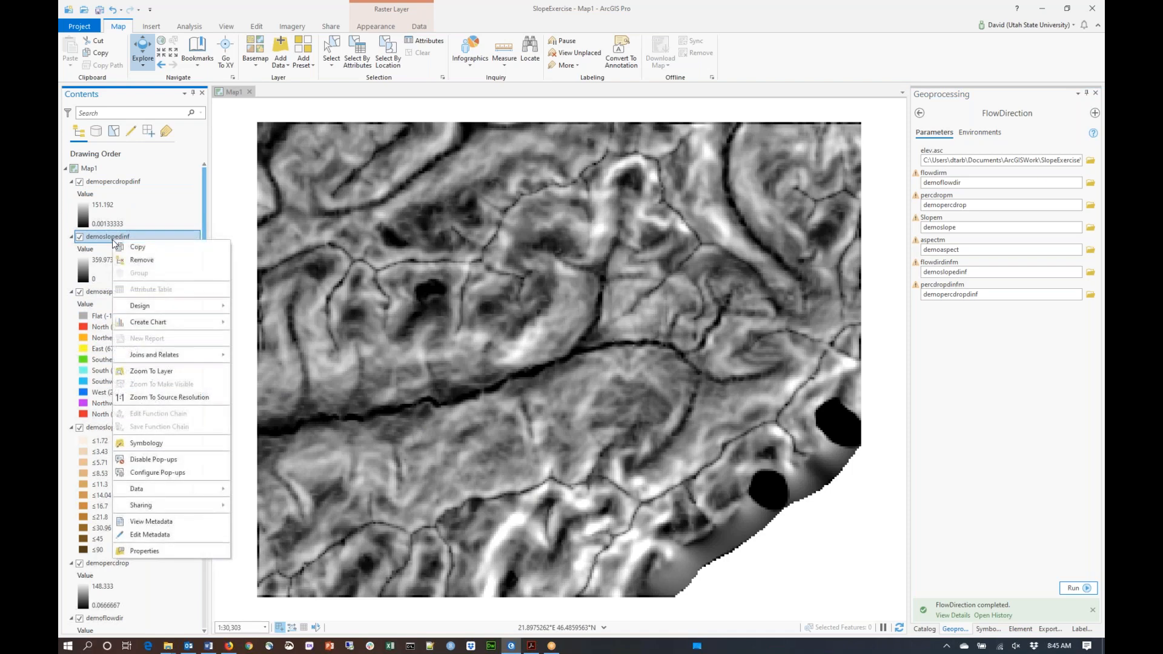
{"action": "left_click", "coordinate": [195, 553]}
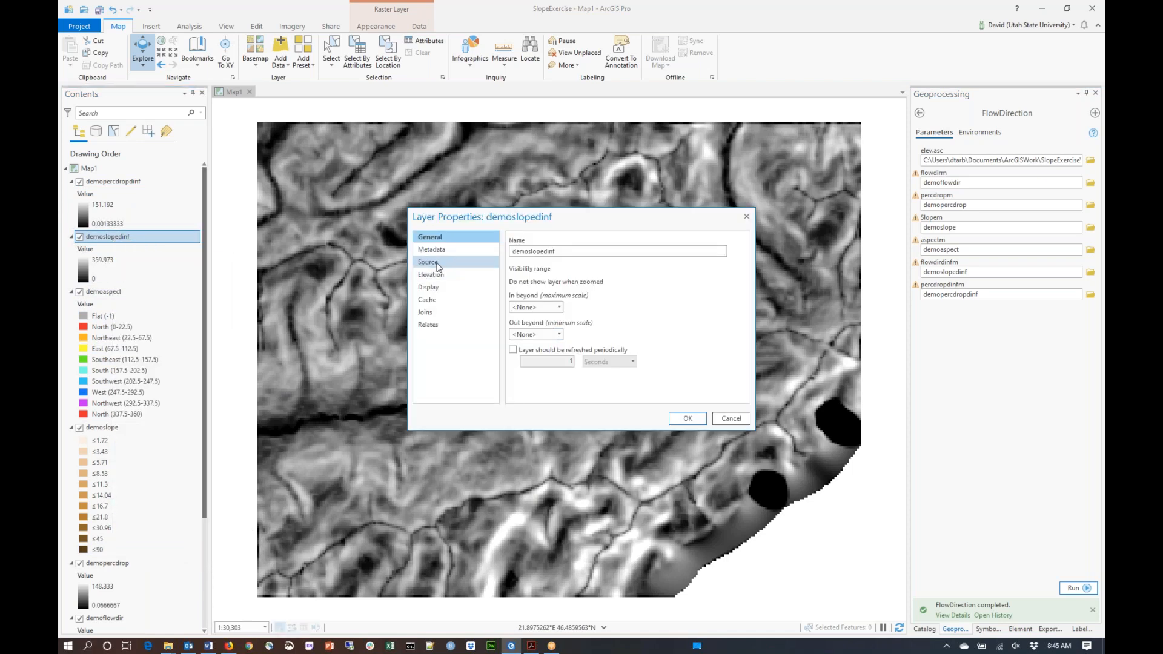
{"action": "left_click", "coordinate": [438, 265]}
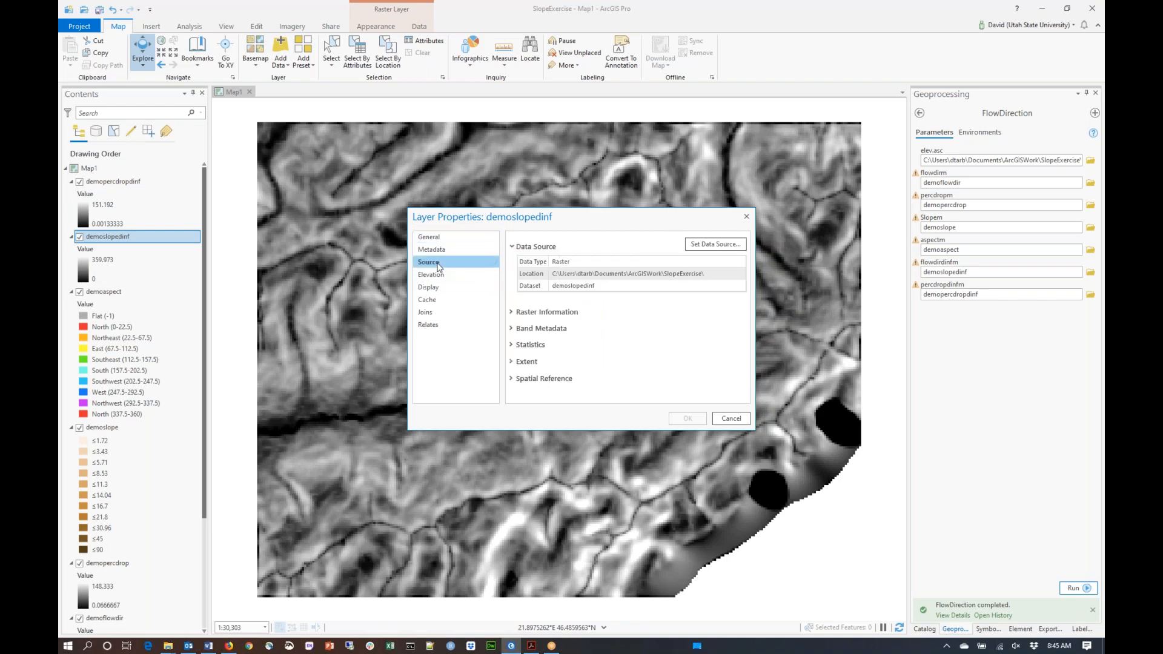
{"action": "left_click", "coordinate": [512, 313]}
{"action": "left_click_drag", "start_coordinate": [745, 300], "coordinate": [750, 368]}
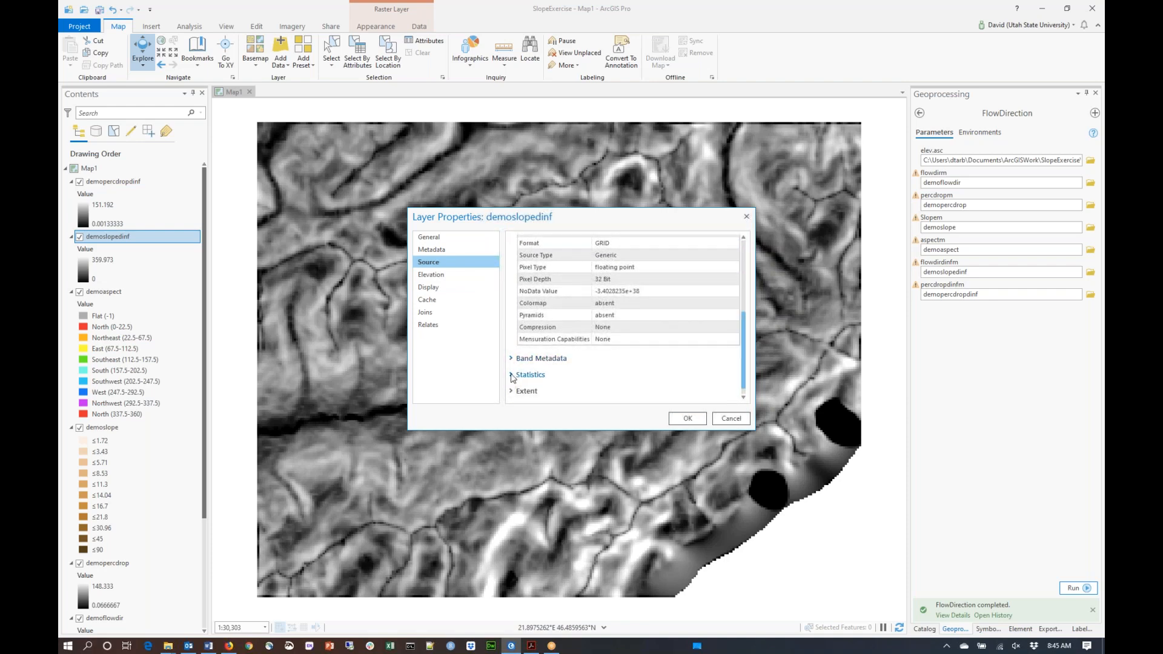
{"action": "left_click", "coordinate": [512, 376]}
{"action": "scroll", "coordinate": [747, 342], "scroll_direction": "down", "scroll_amount": 2}
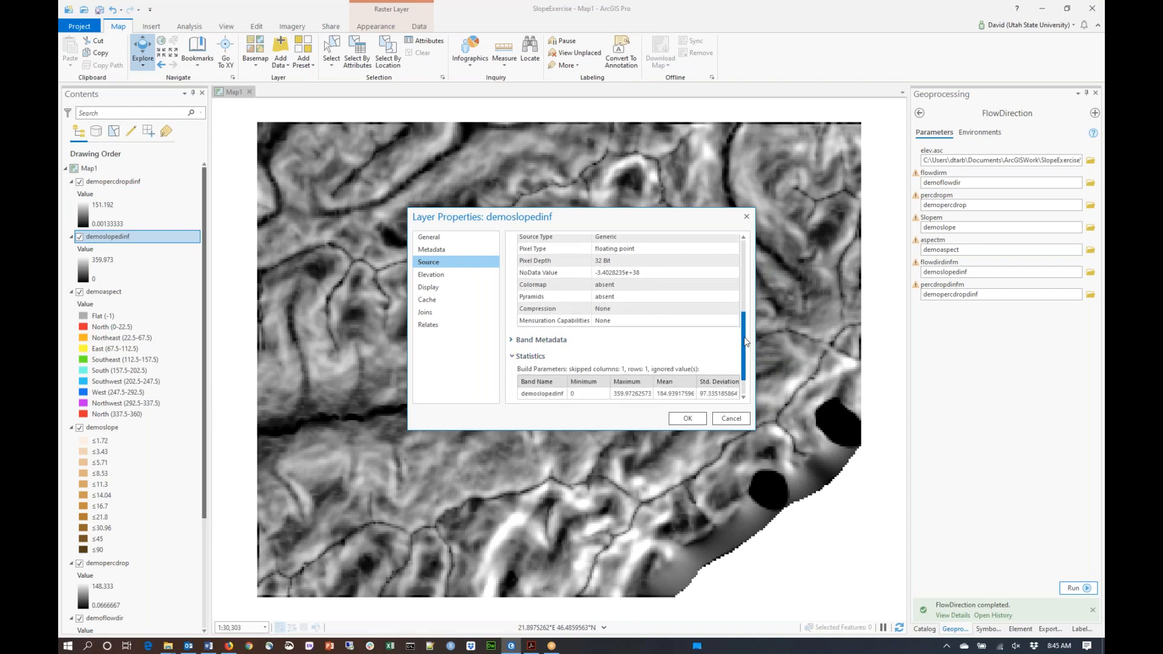
{"action": "scroll", "coordinate": [746, 342], "scroll_direction": "down", "scroll_amount": 2}
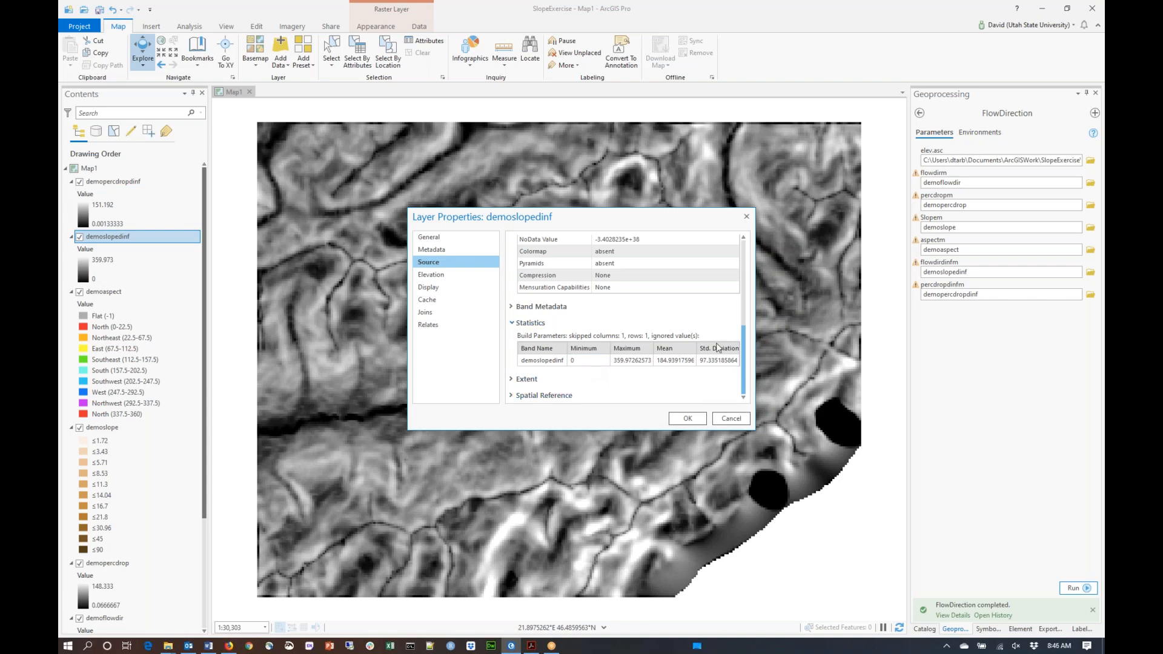
{"action": "left_click", "coordinate": [698, 423]}
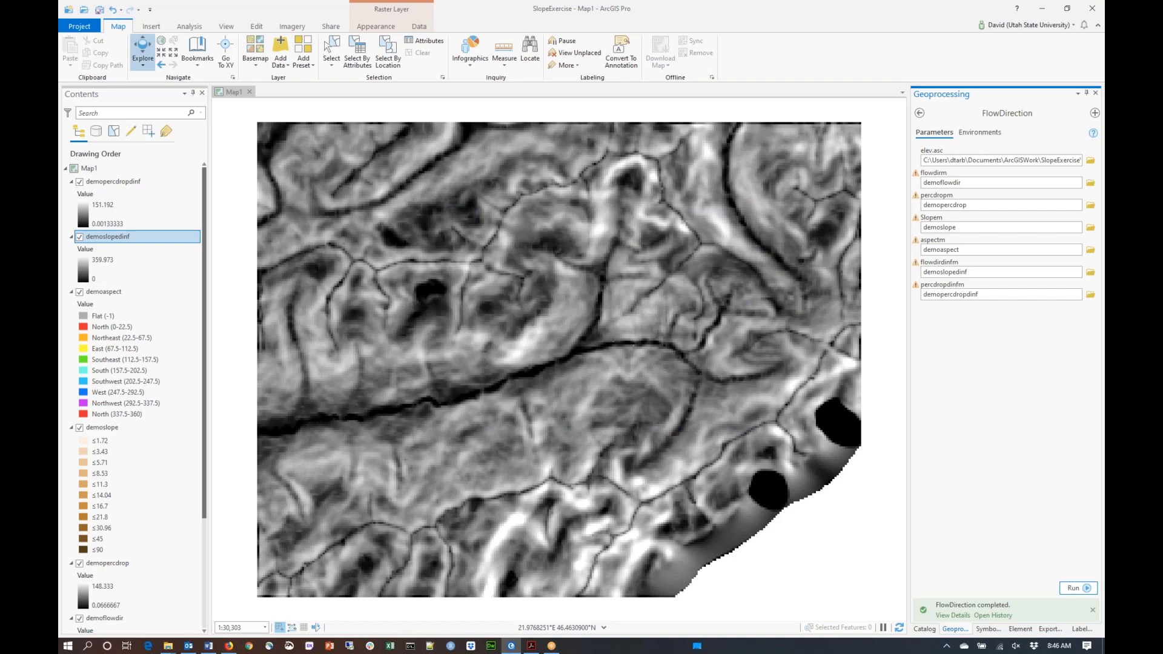